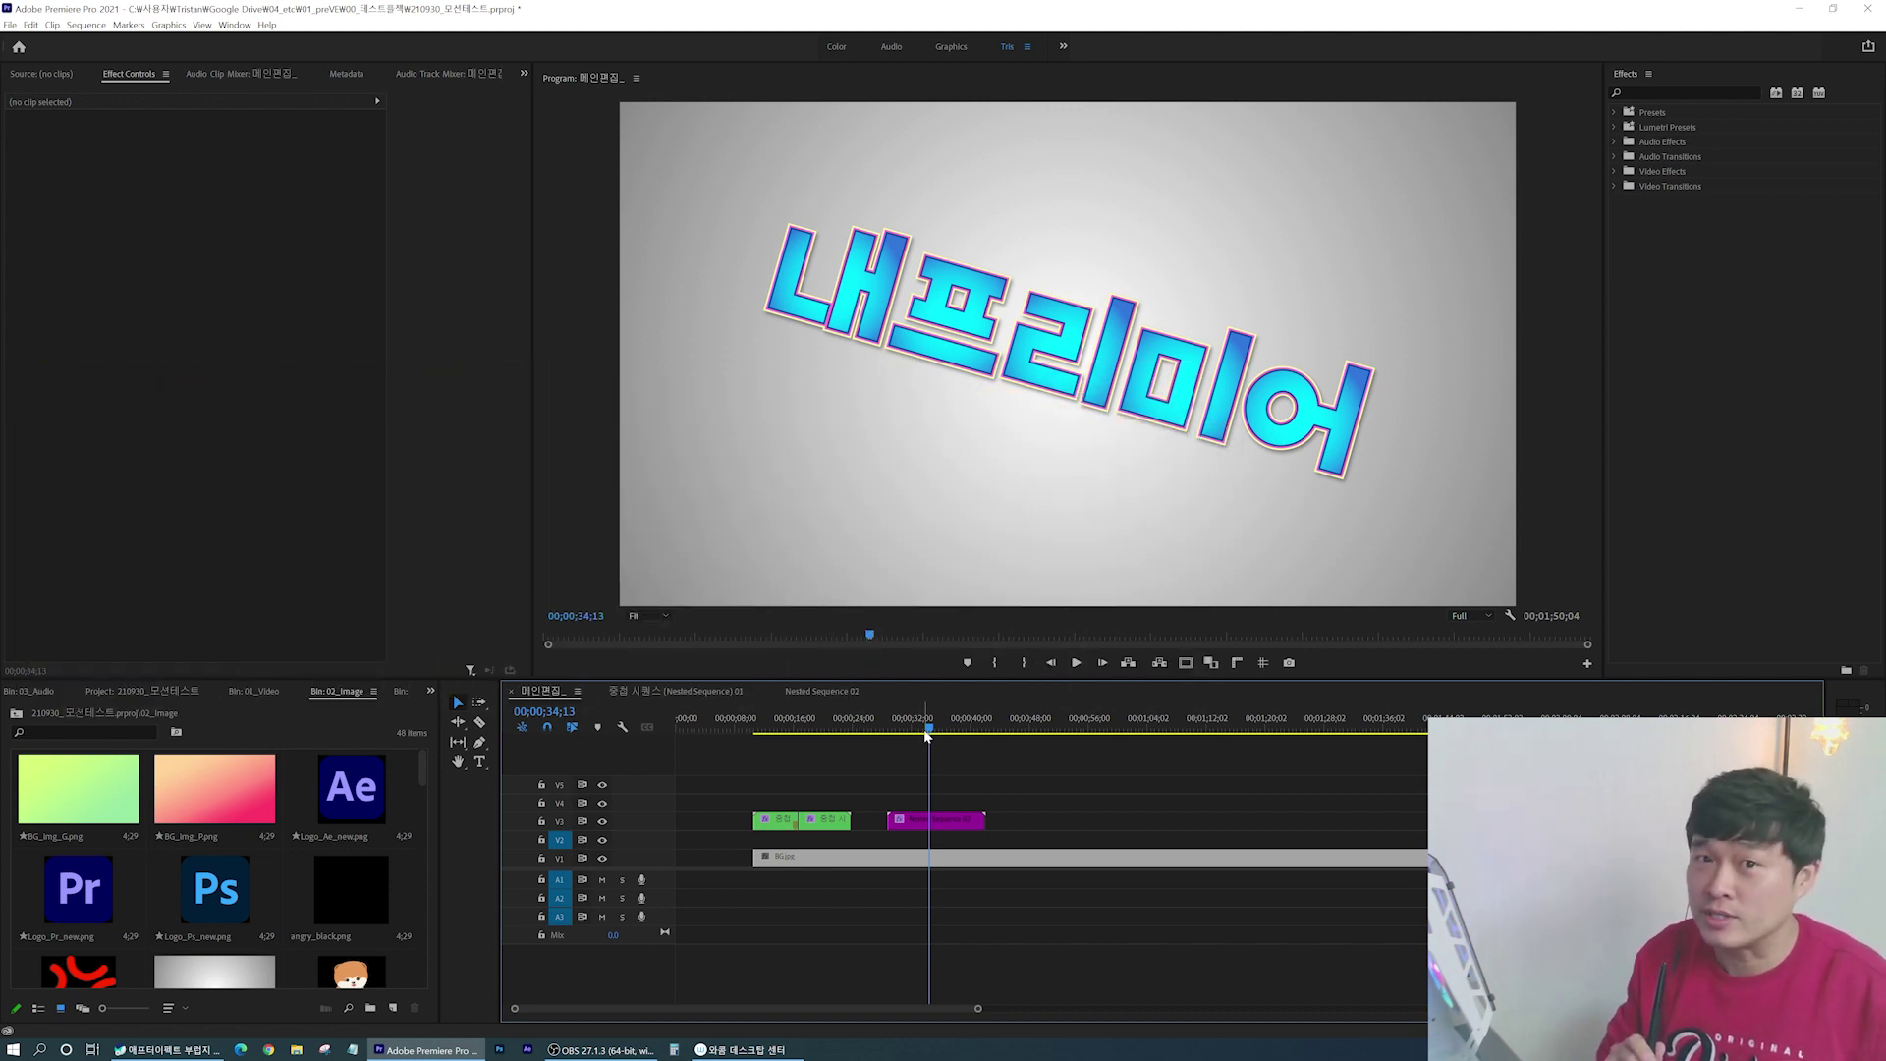
Step: Scrub through the existing title animations around 00;00;11 to 00;00;16 in the sequence
drag(927, 735, 799, 731)
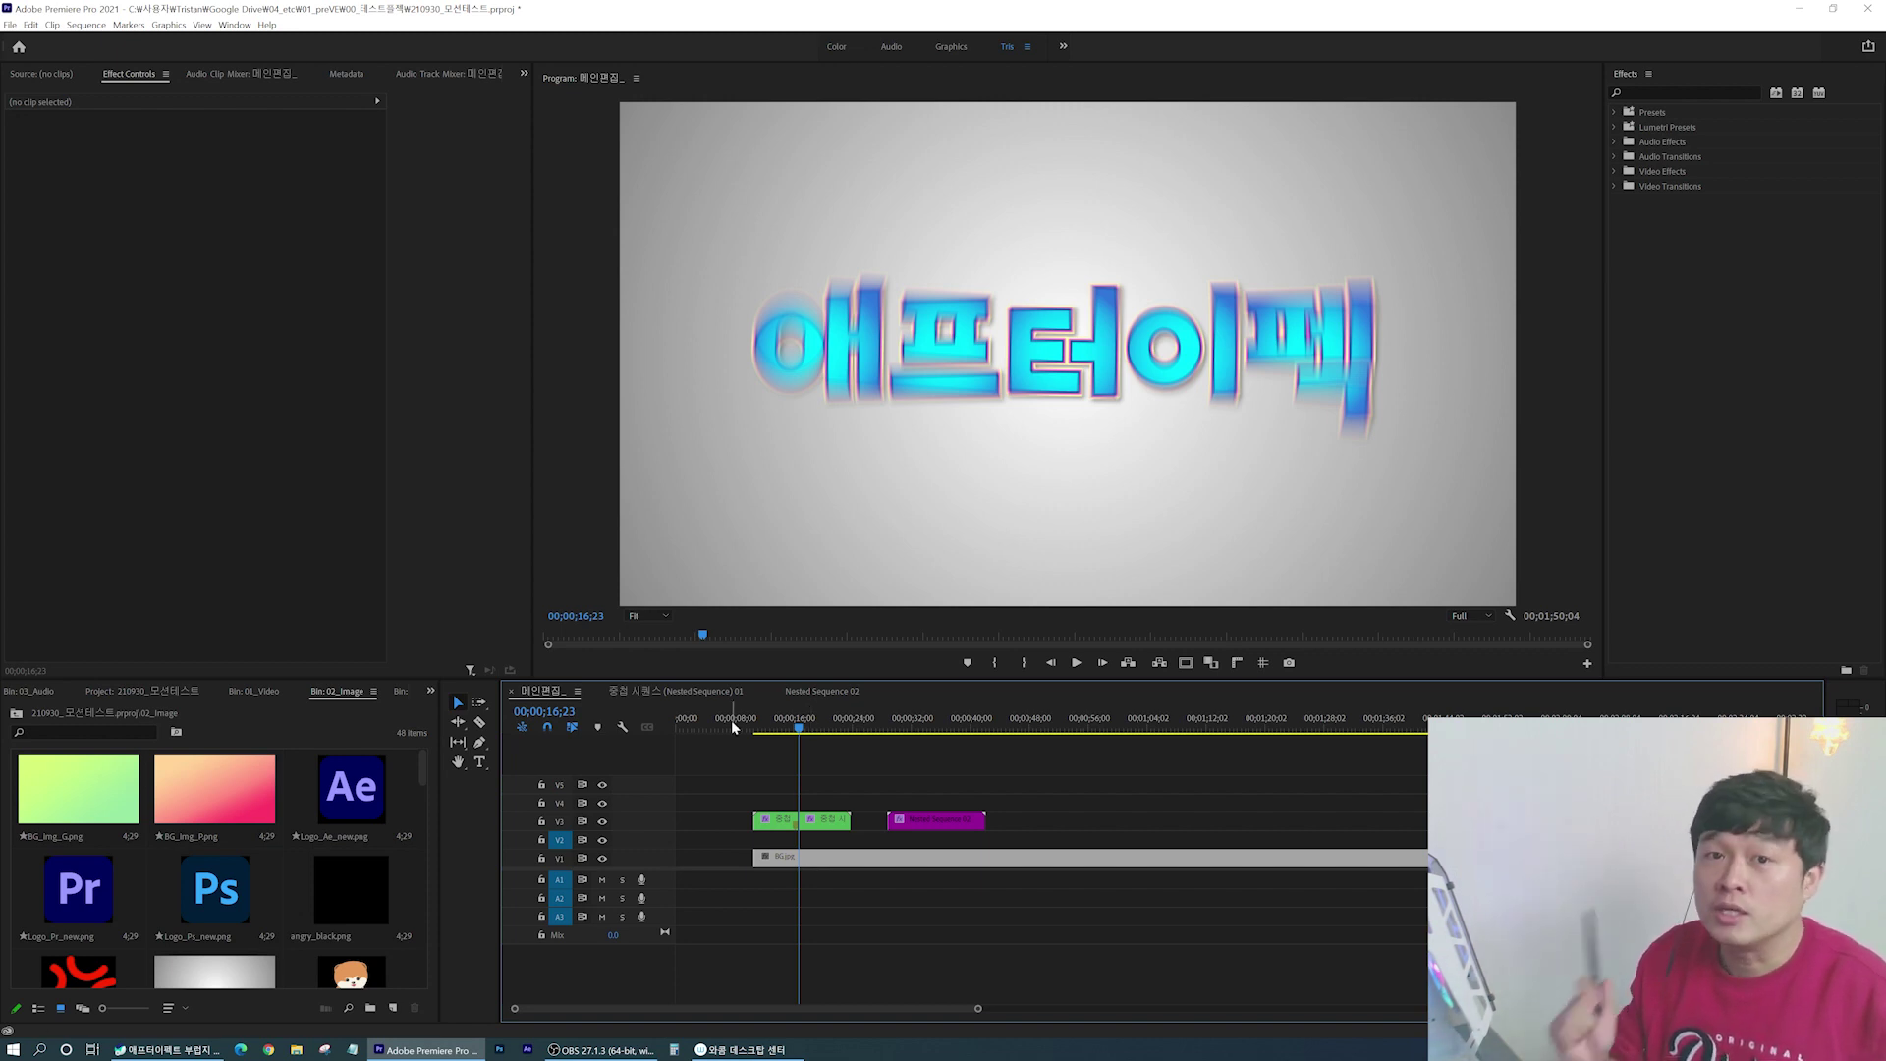
click(762, 729)
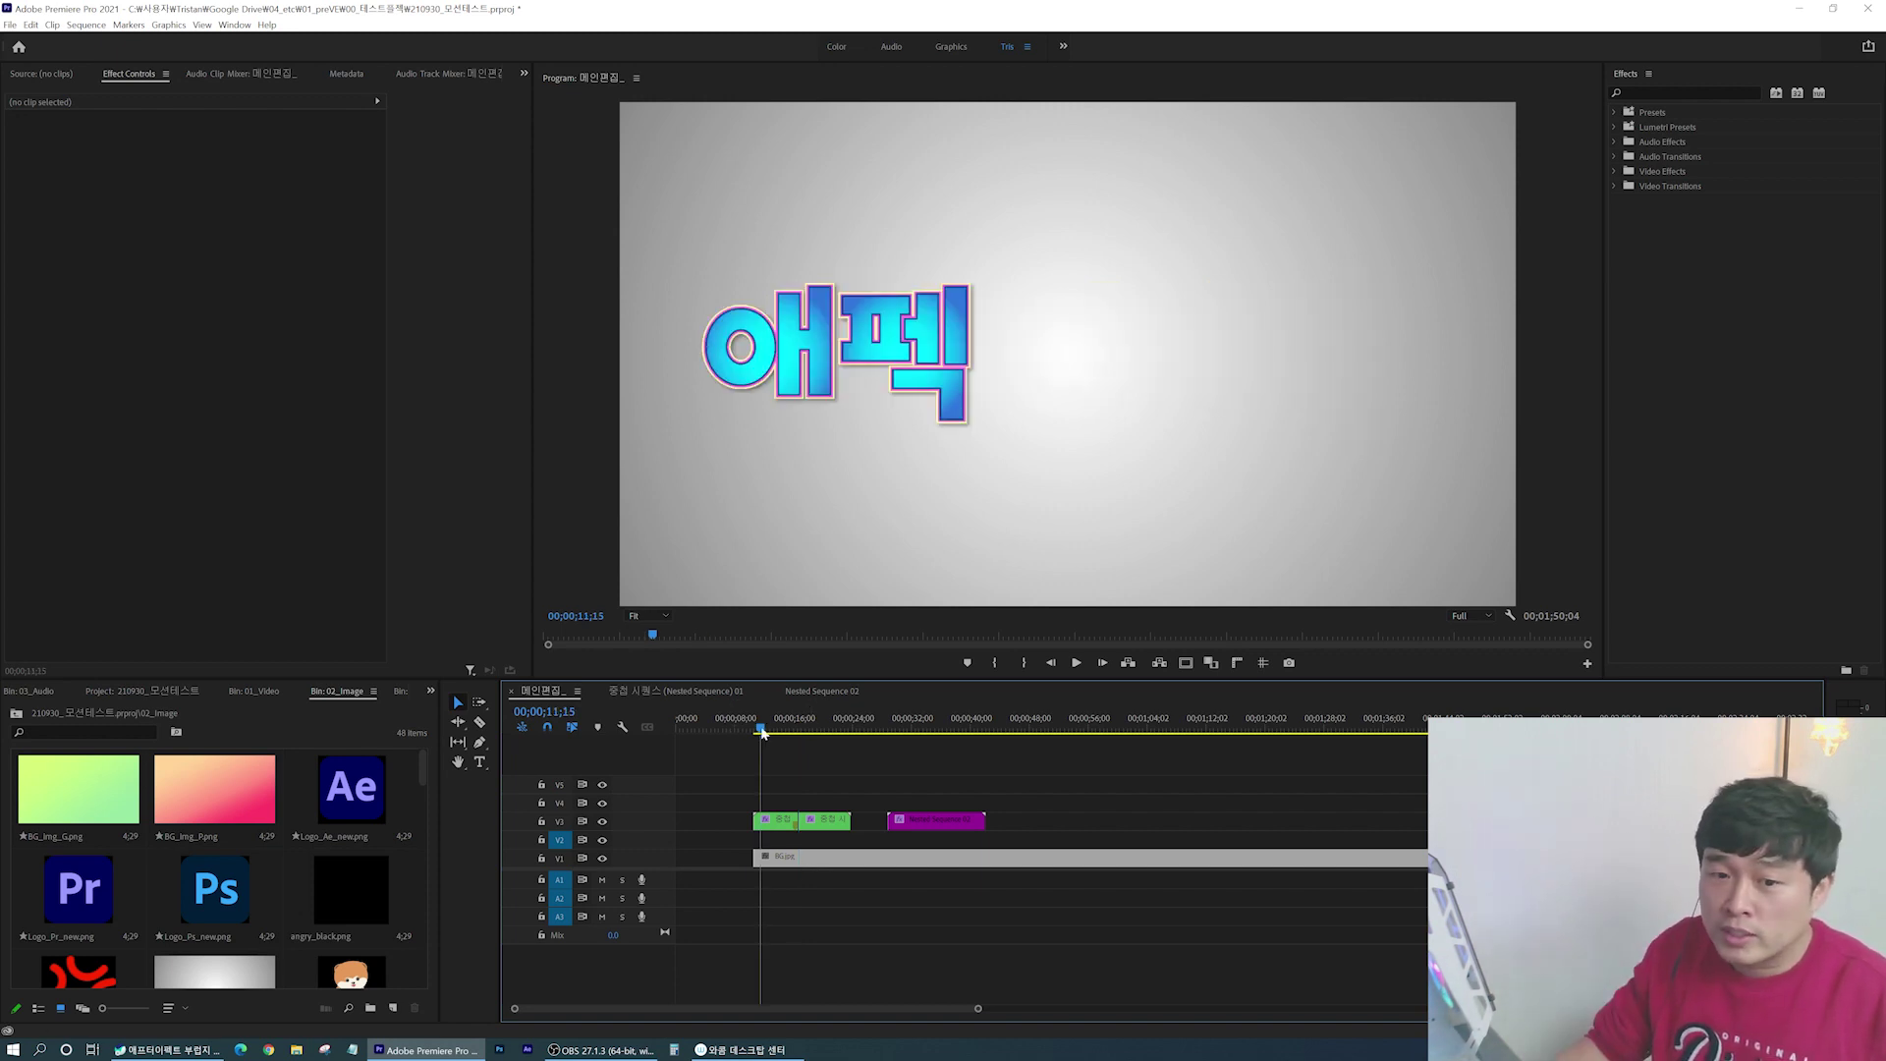
drag(762, 732, 767, 733)
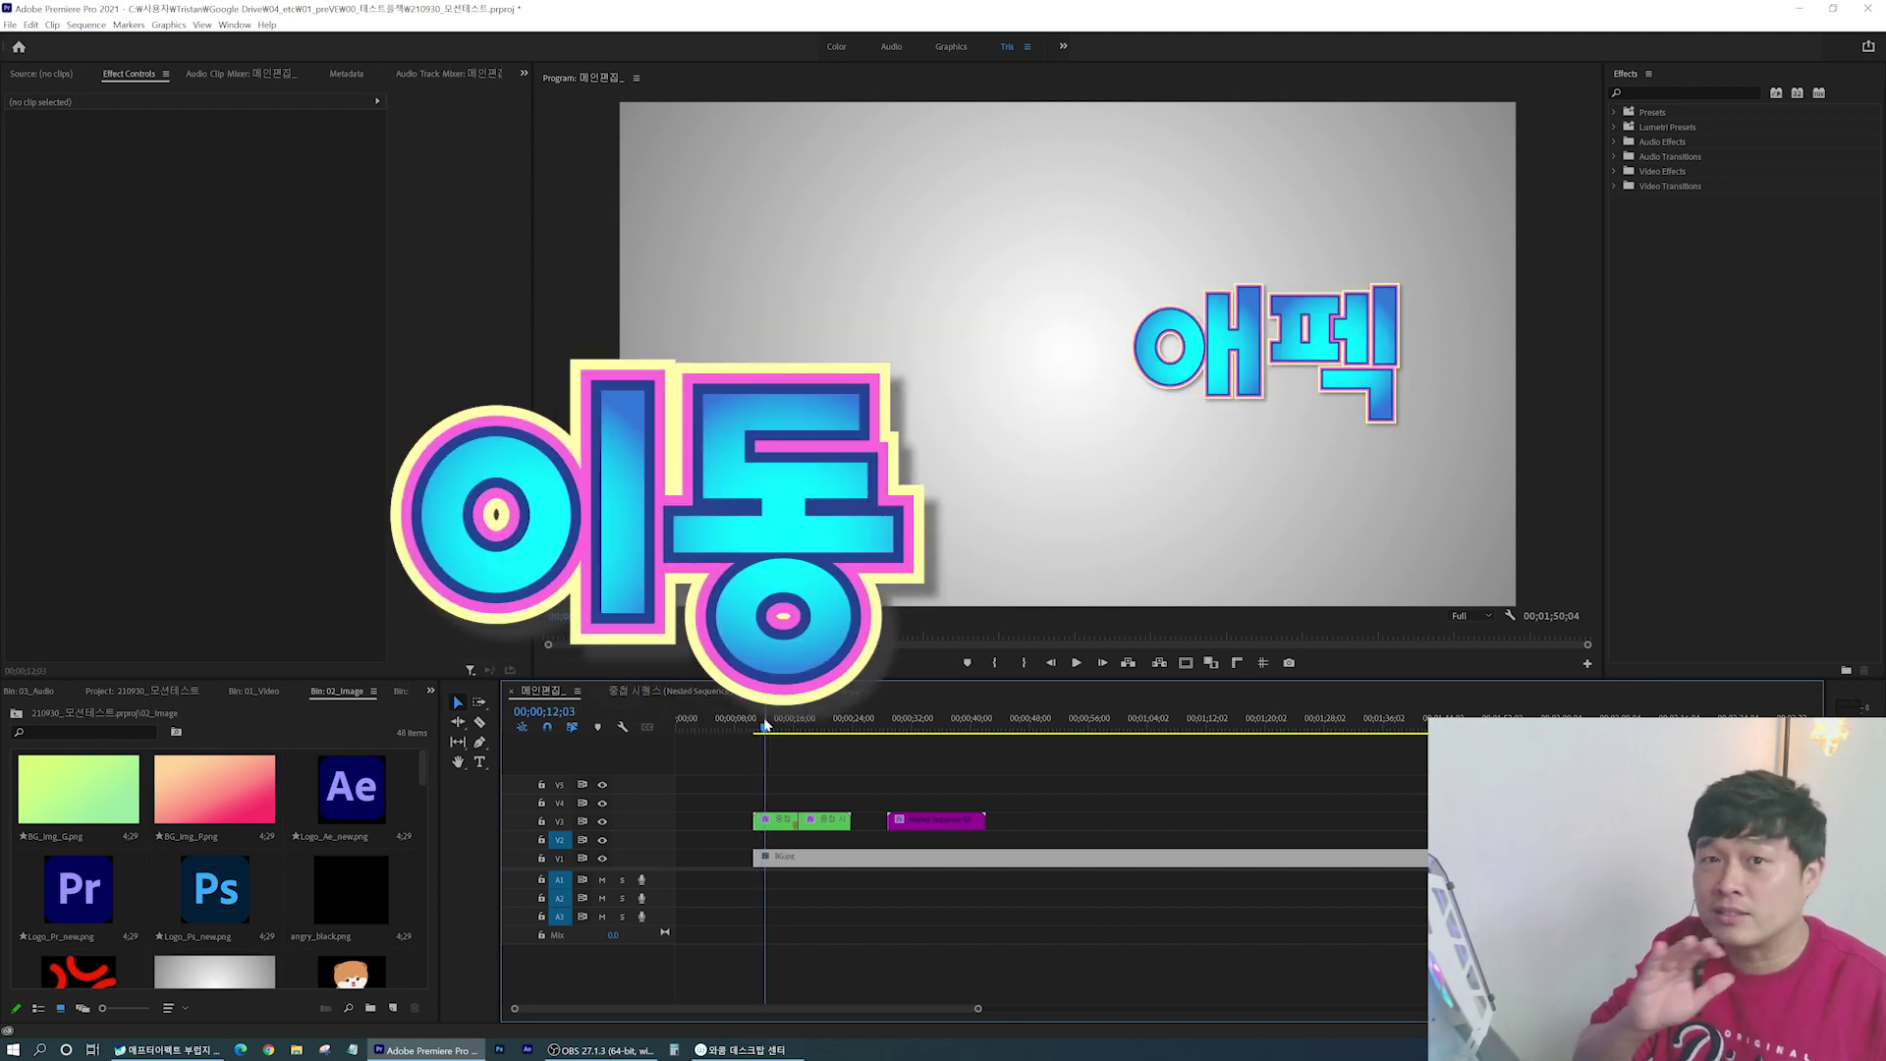
drag(765, 727, 771, 729)
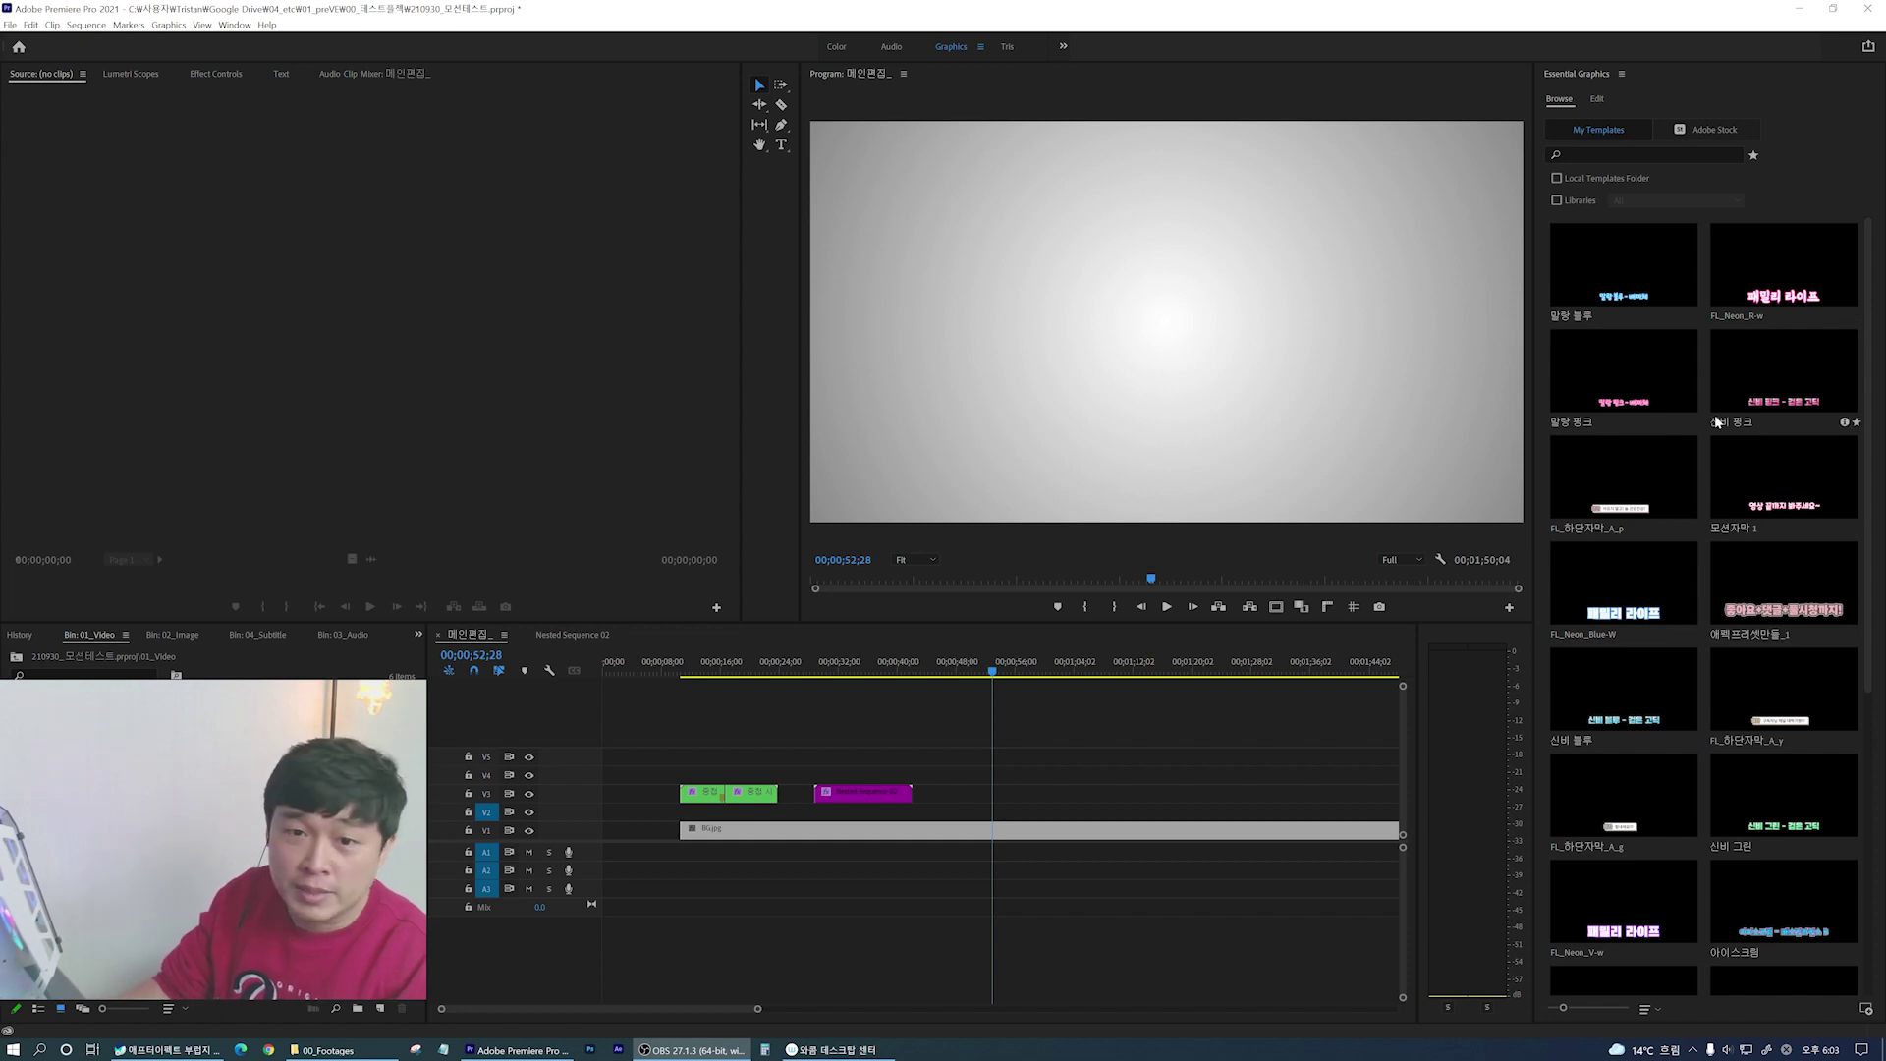
Step: Add the 아이스크림 title template on the V3 track at the playhead and replace its text with 포지션
scroll(1876, 439, down, 2)
drag(1763, 675, 993, 792)
double_click(1159, 469)
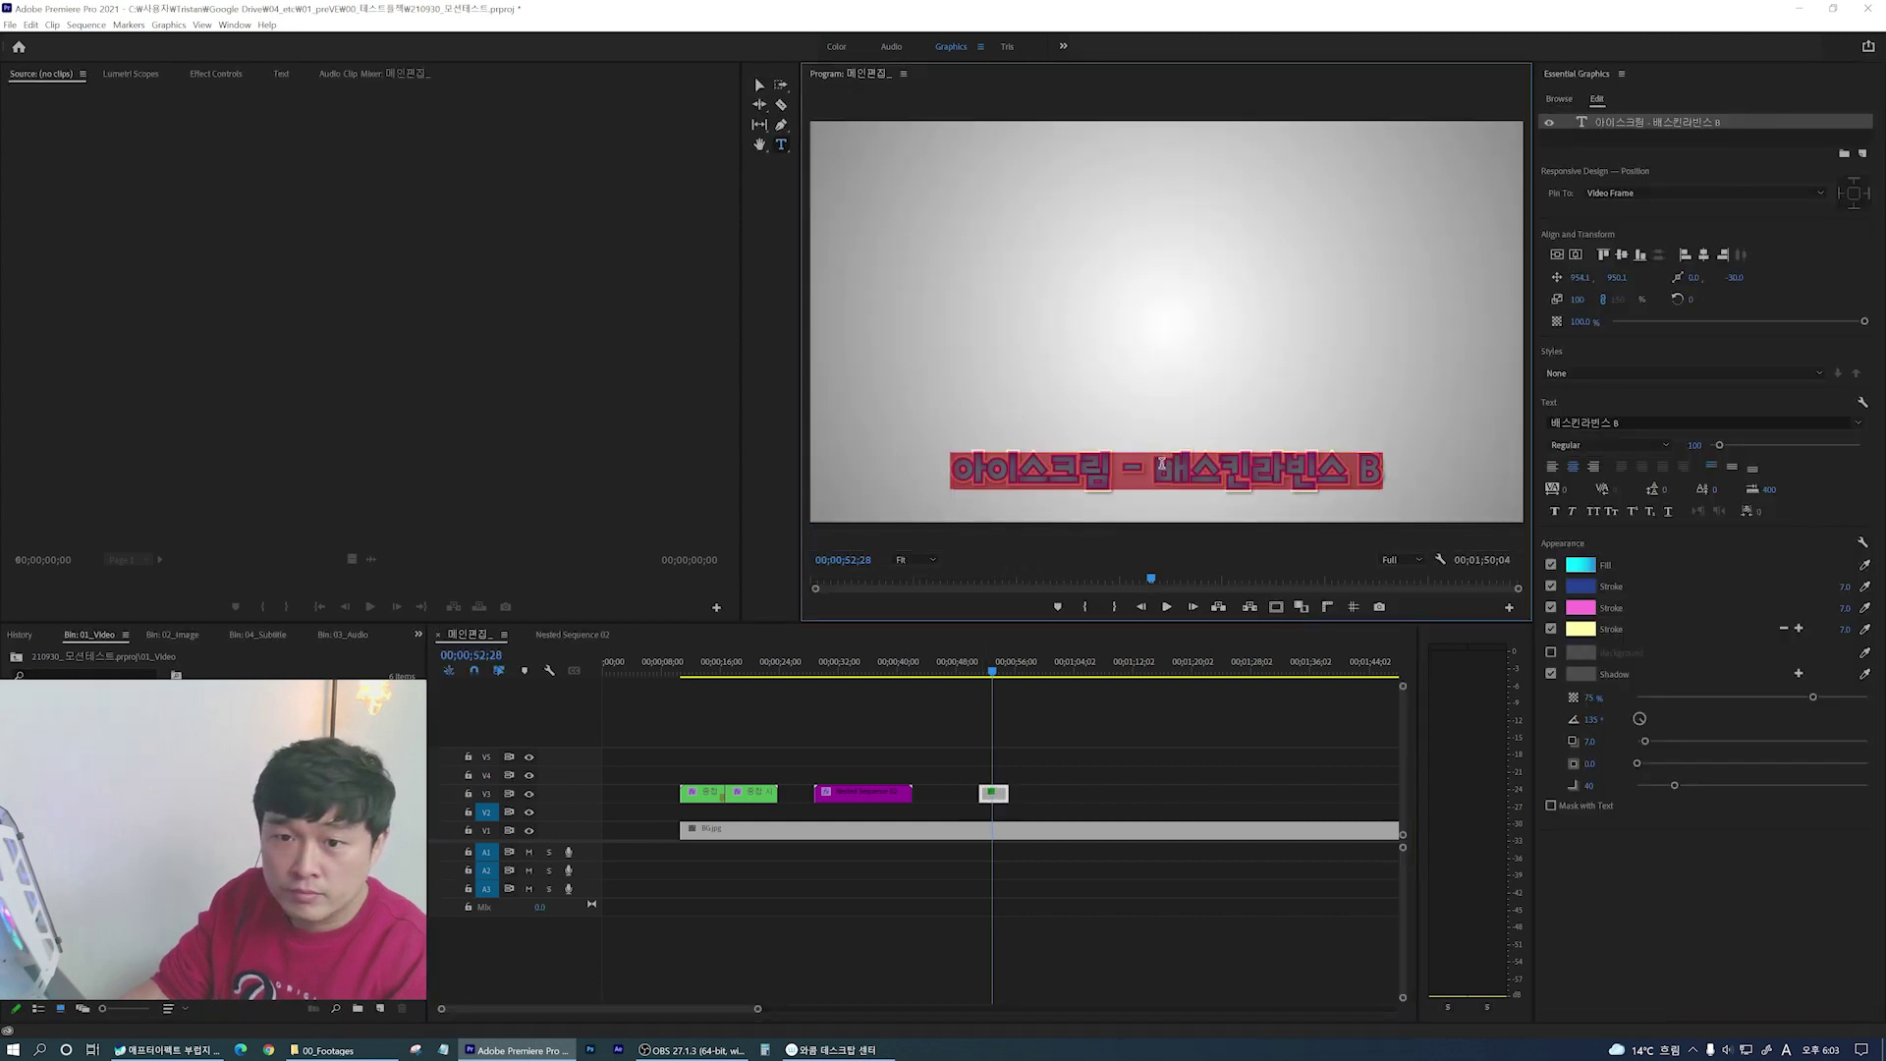
text(포지션)
Step: Enlarge the 포지션 title to a scale of 300 and centre it vertically in the frame
click(761, 90)
key(Return)
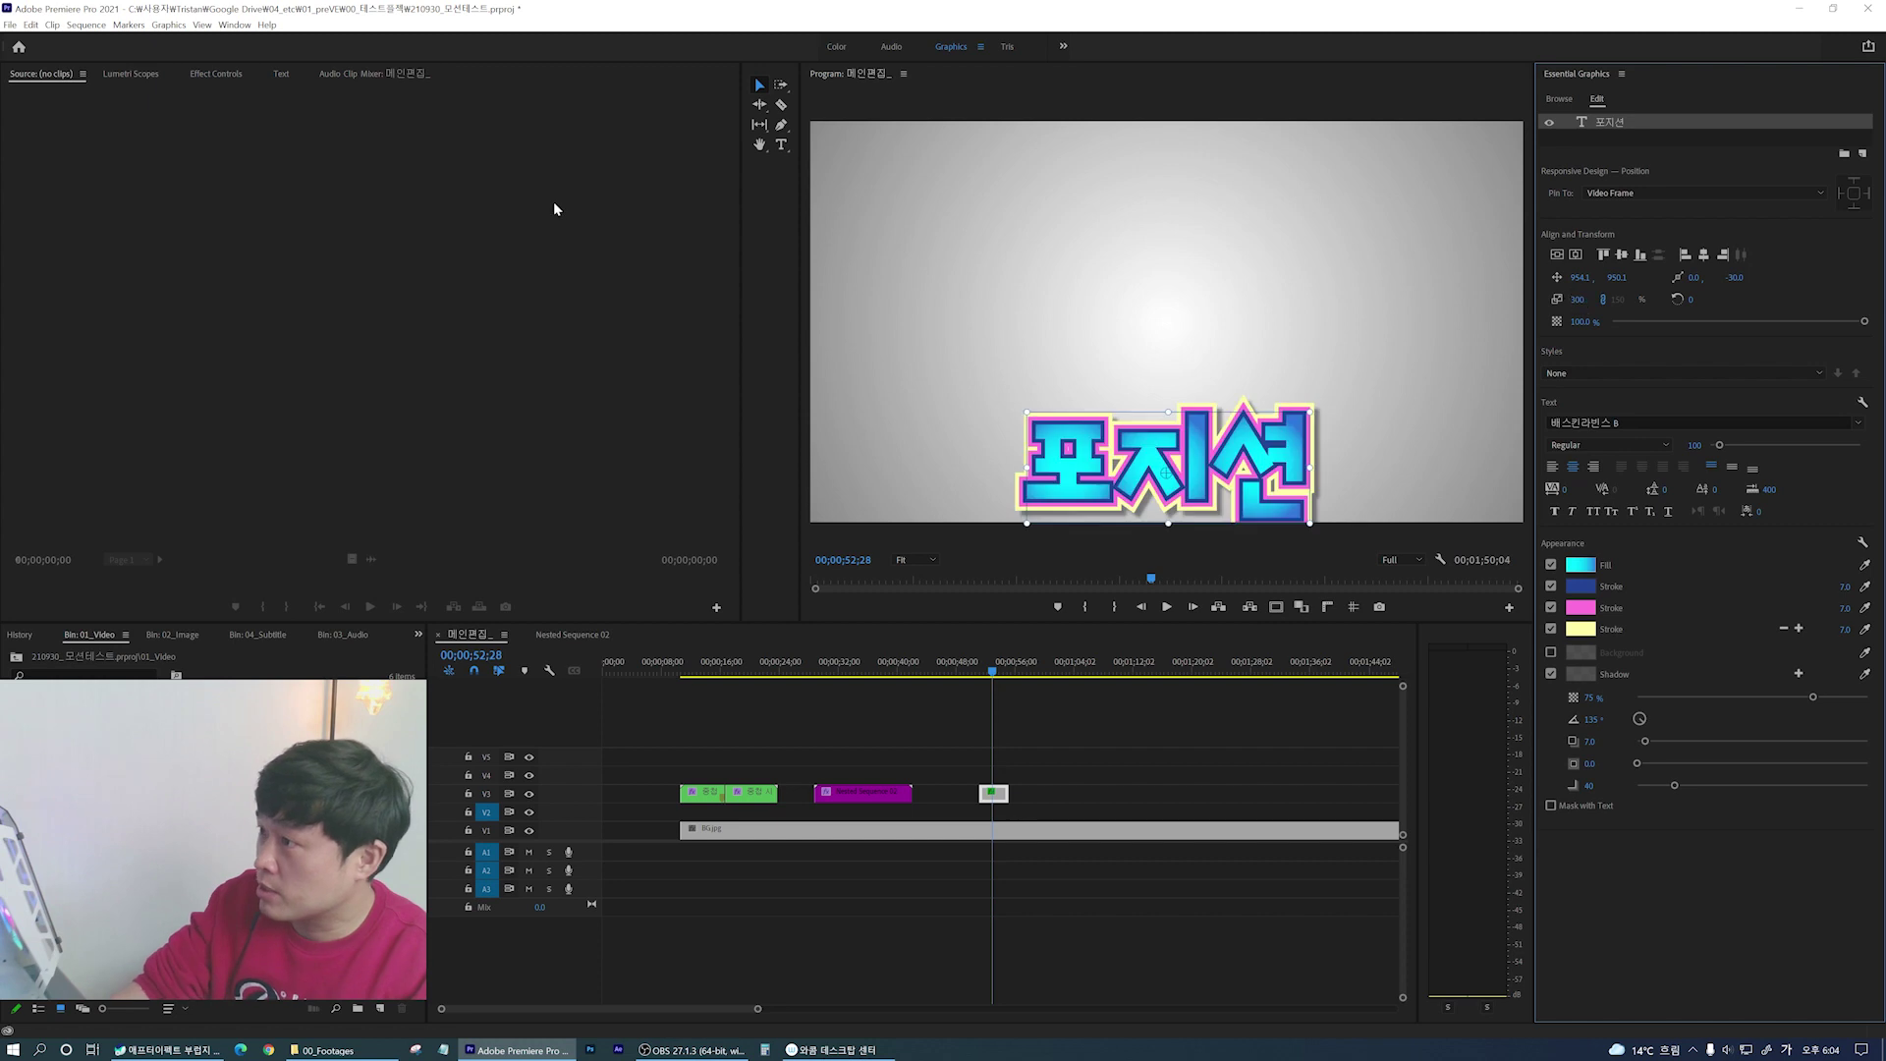
click(1622, 255)
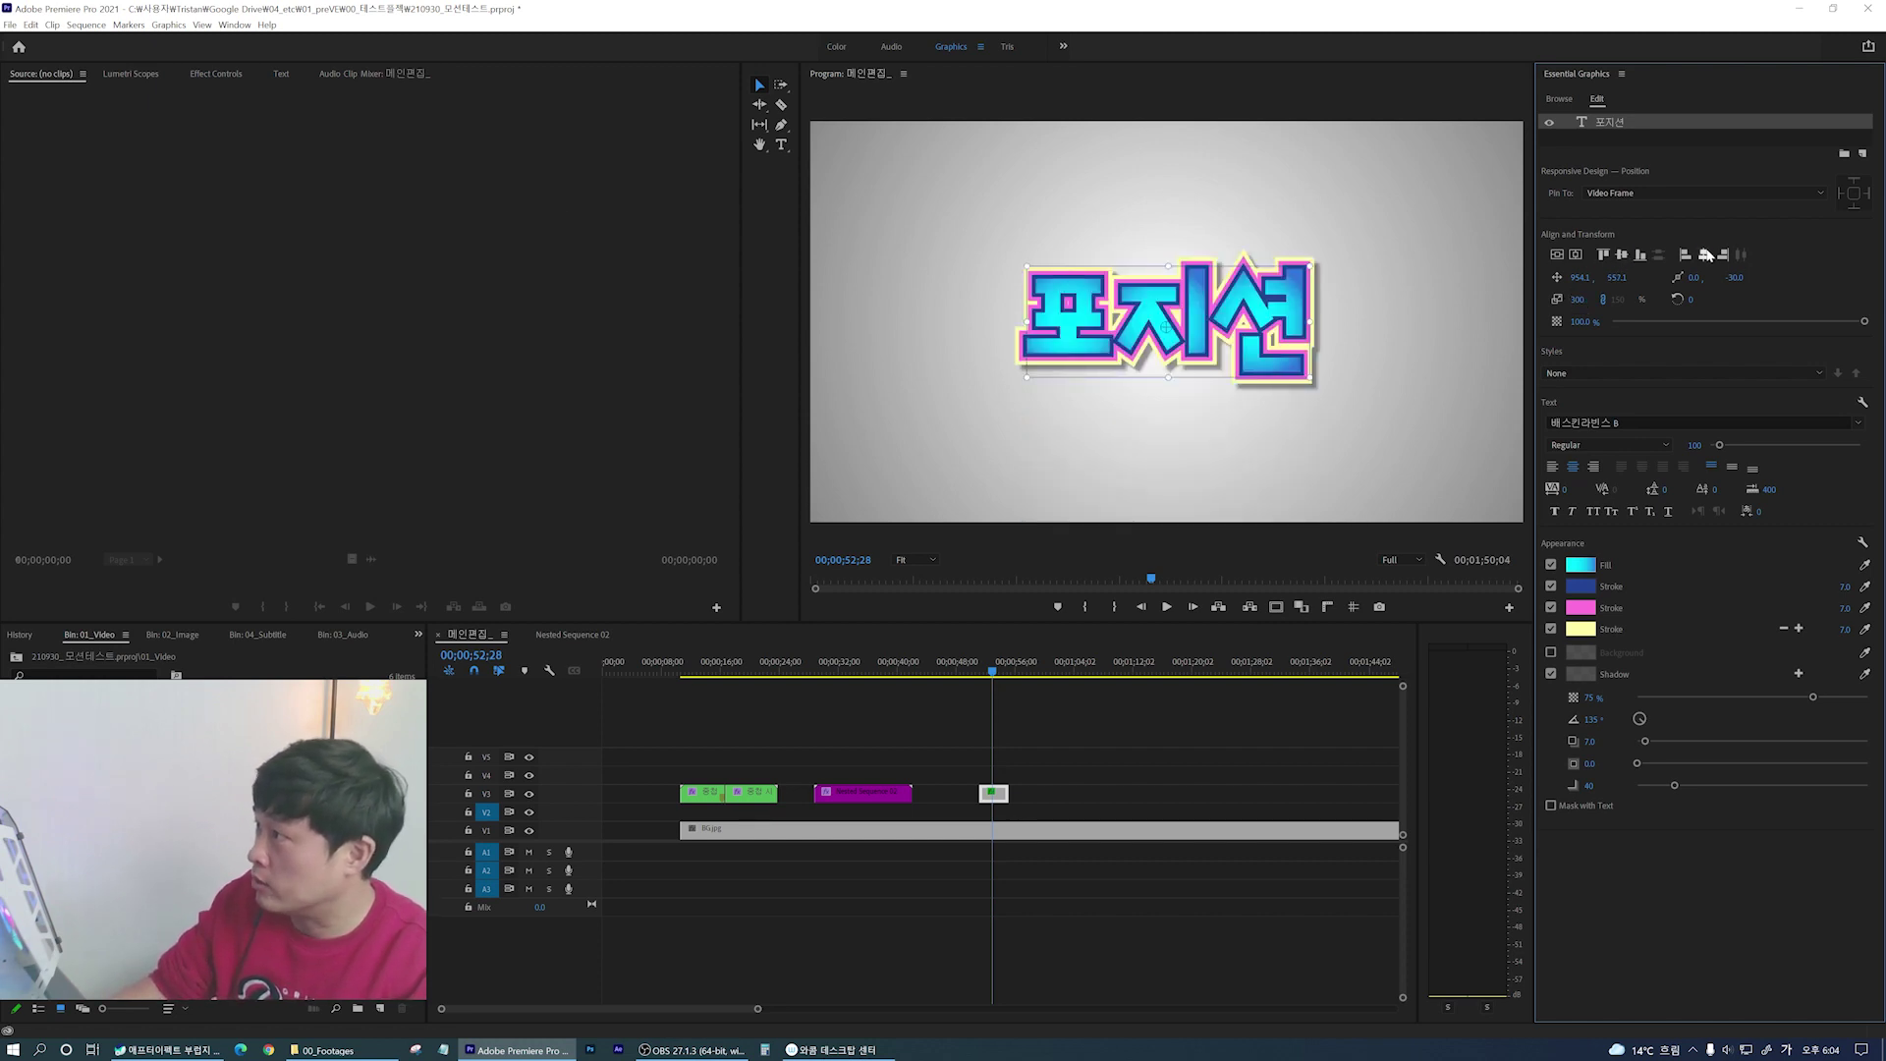
Step: Switch to the custom editing workspace and examine the title clip's built-in Motion, Position and Scale properties
click(1006, 46)
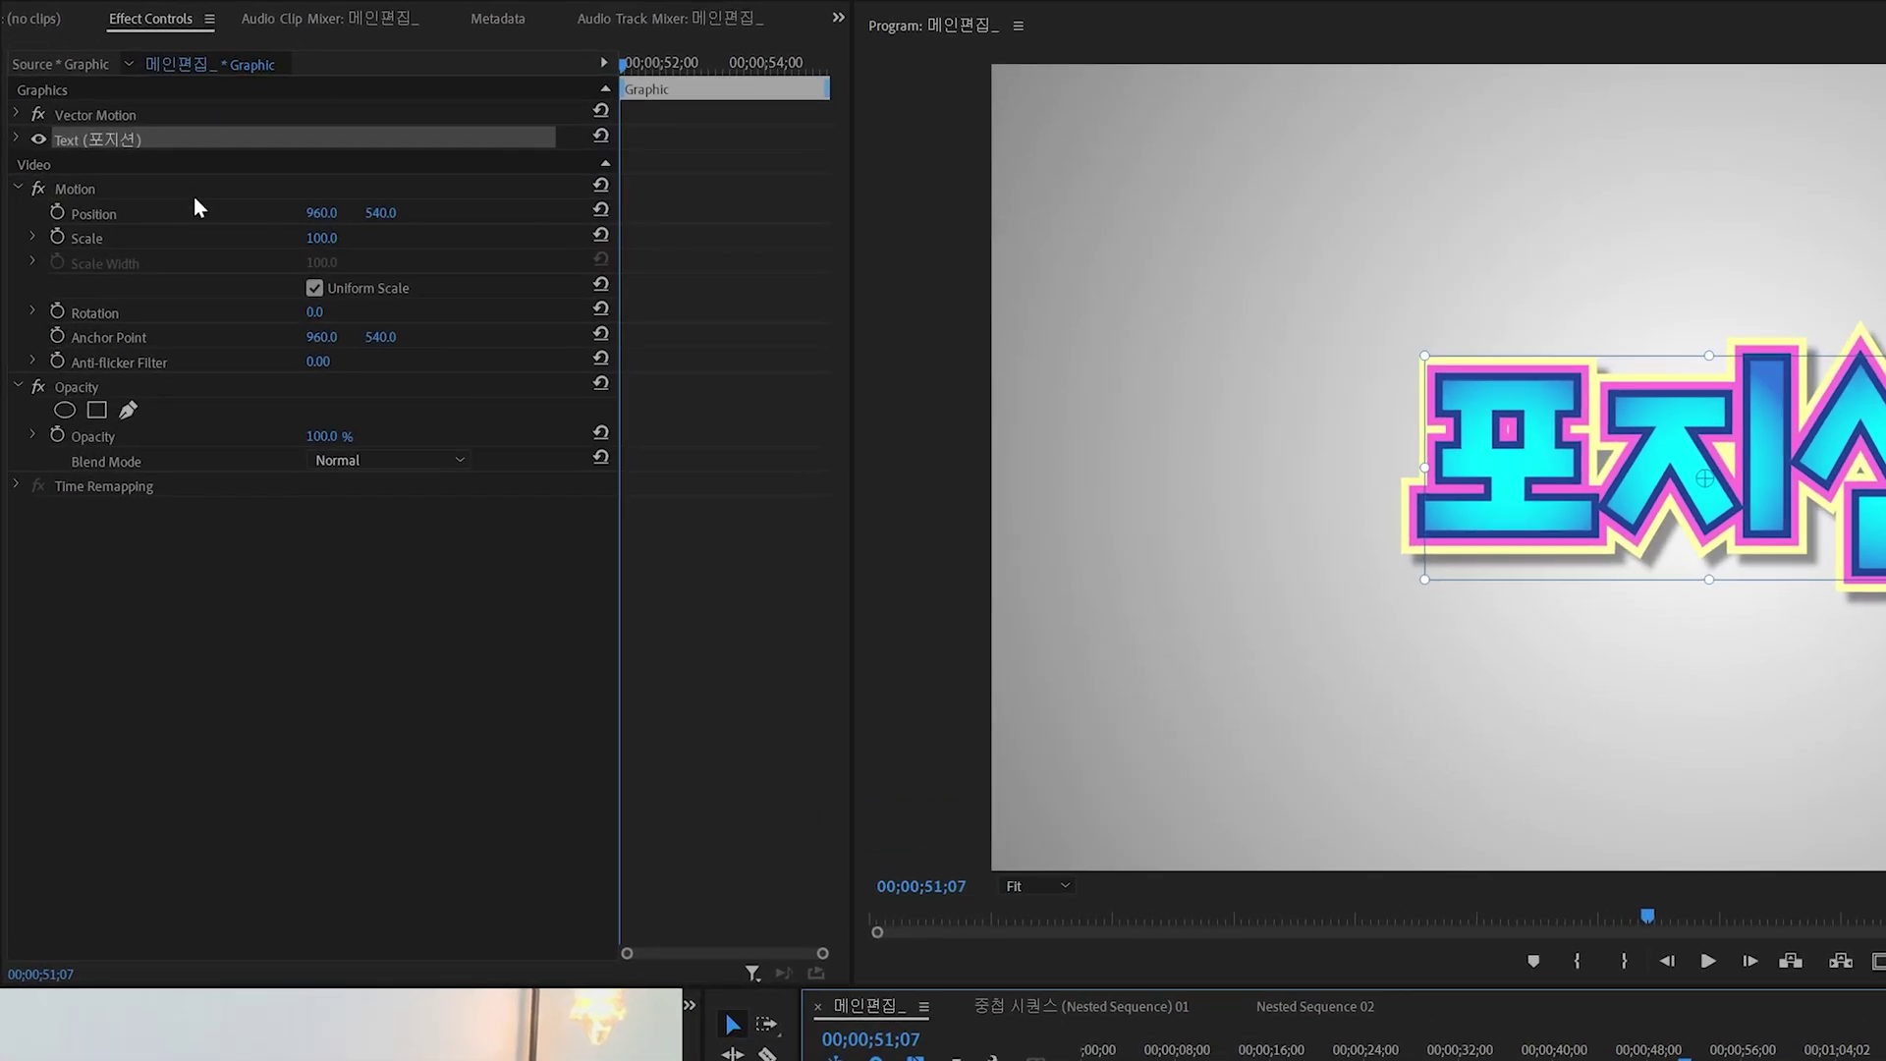
click(98, 187)
click(104, 206)
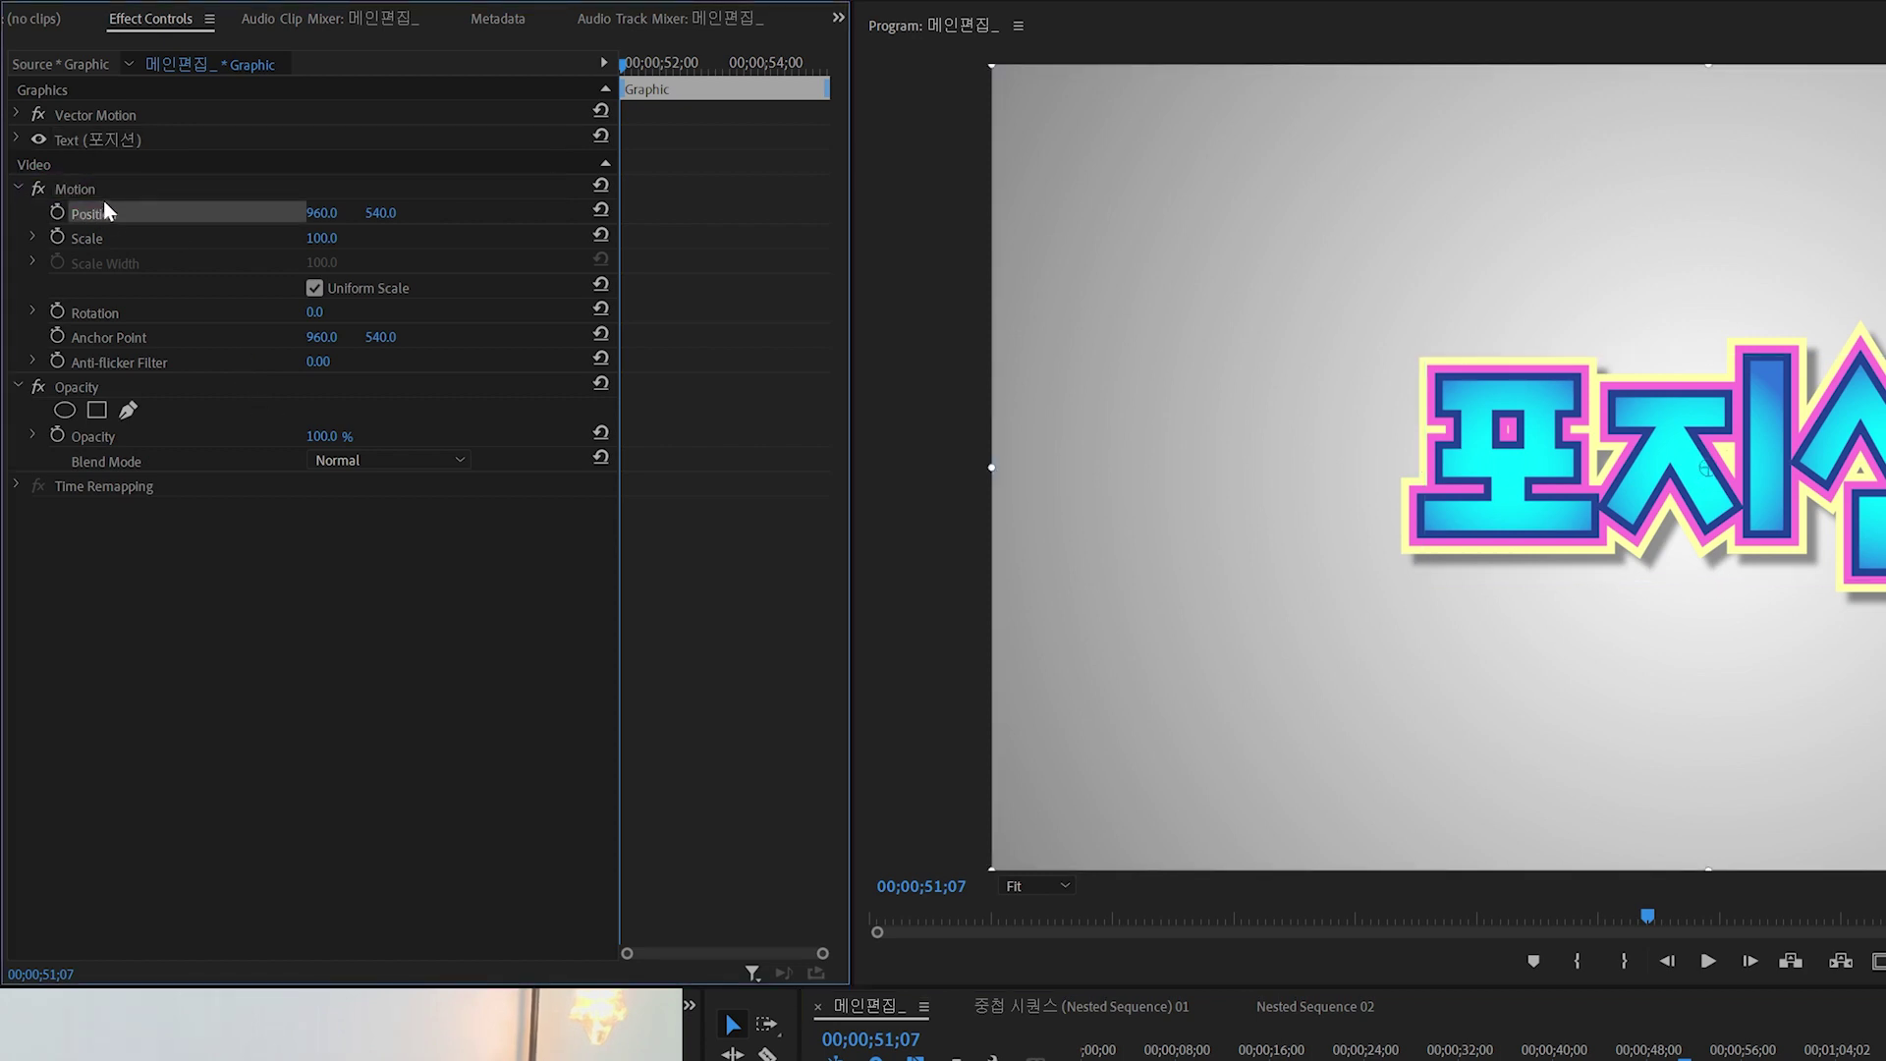
click(98, 238)
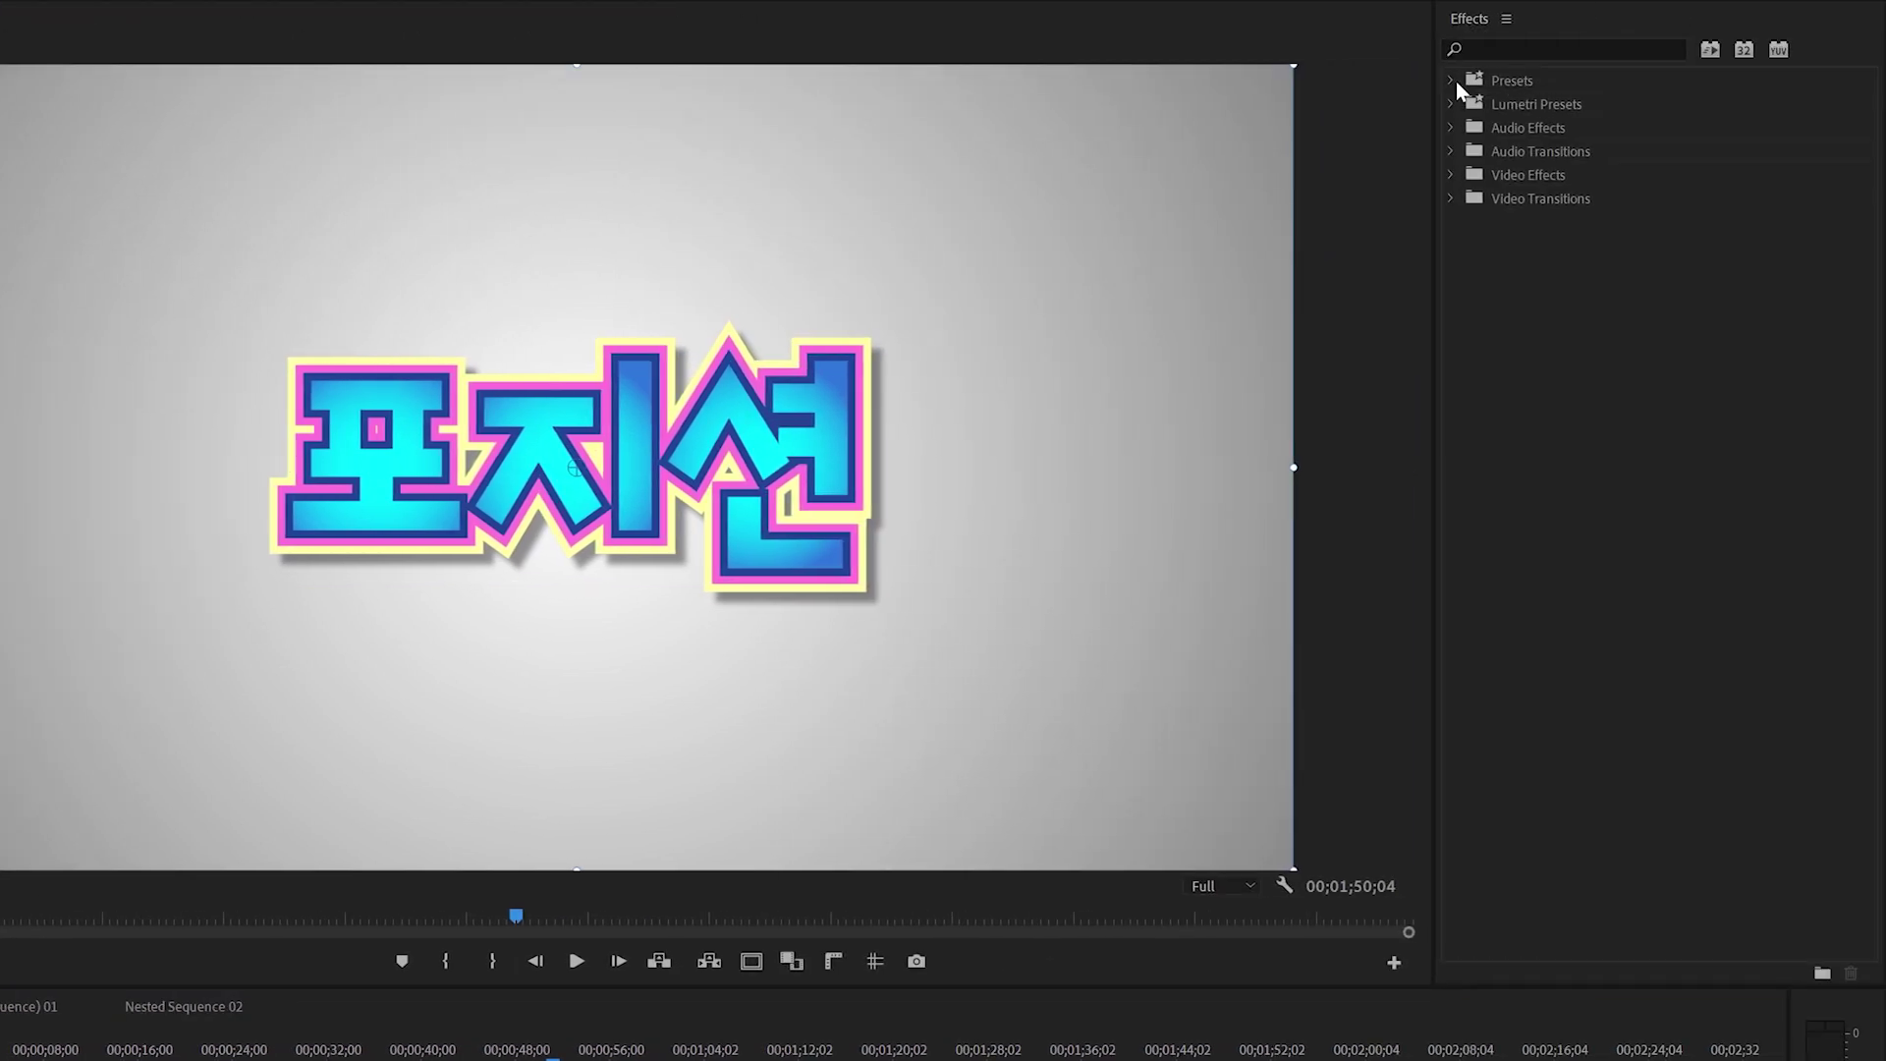
Step: Find the Transform effect under the Distort video effects and apply it to the 포지션 title clip
click(1451, 81)
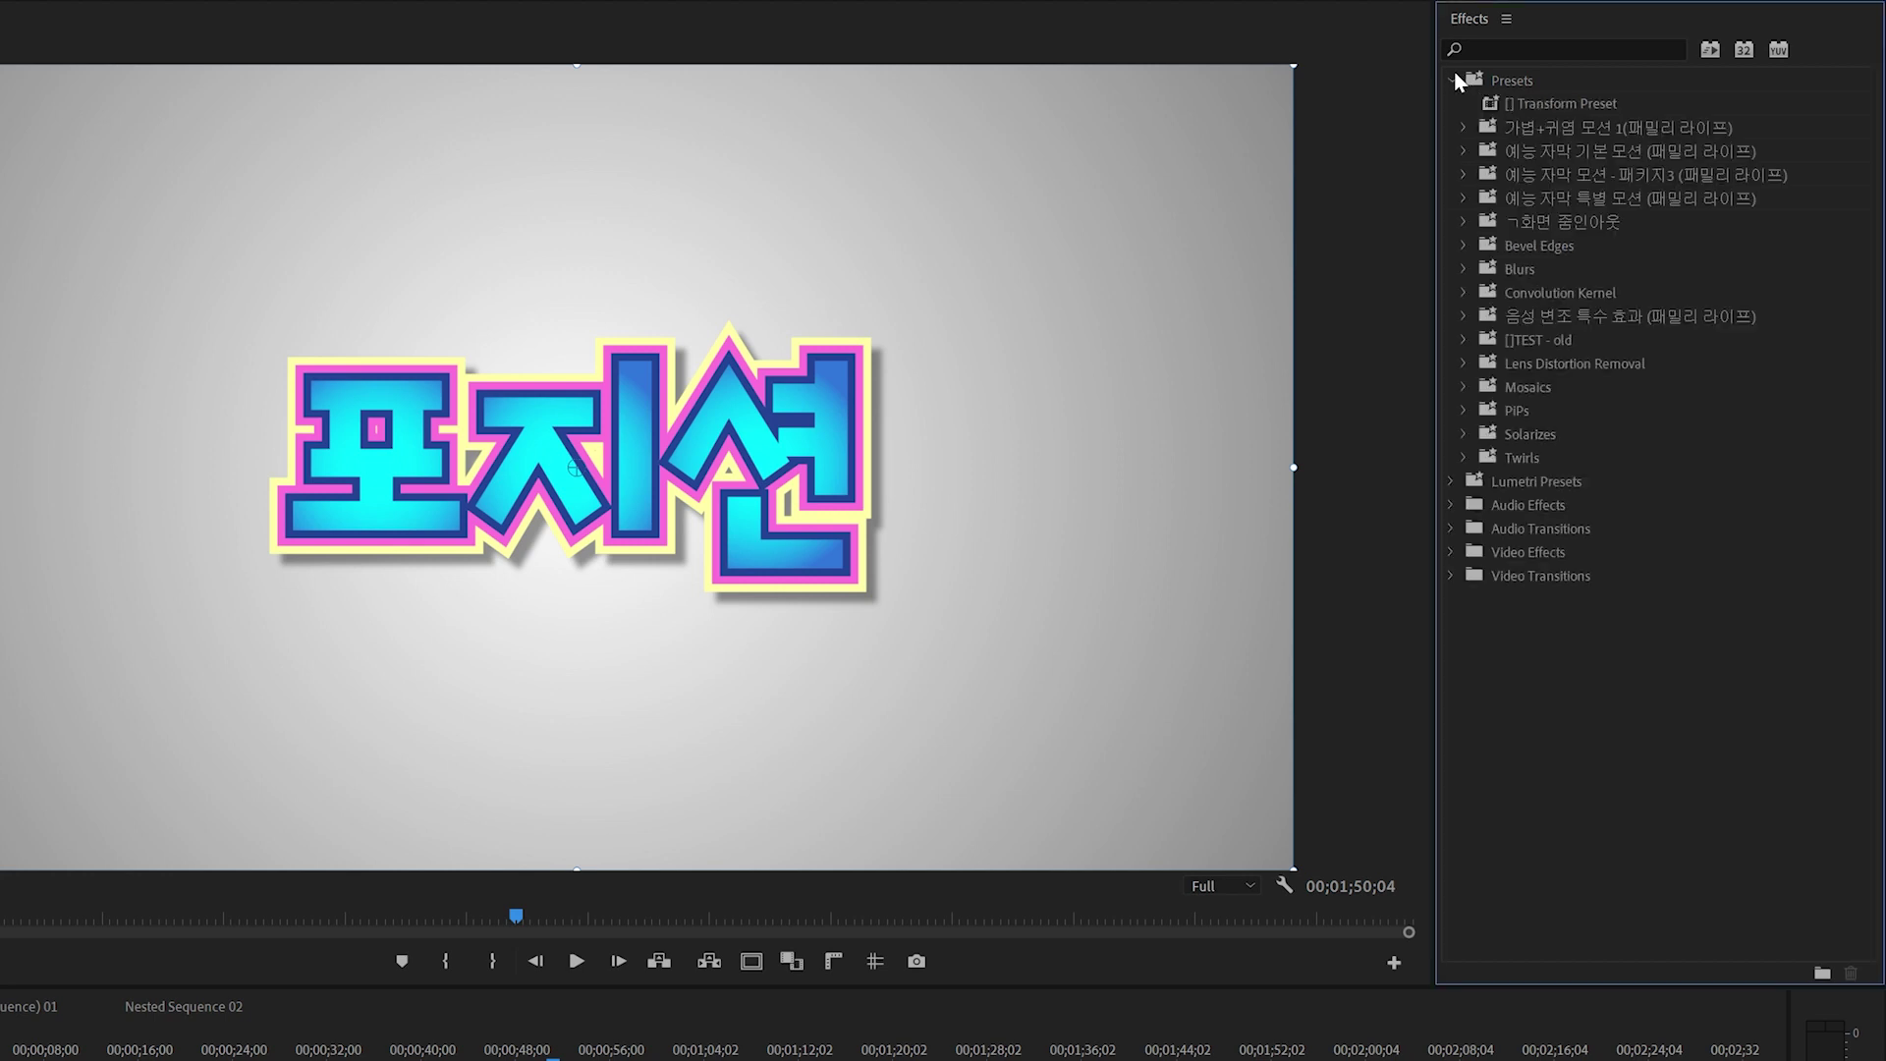
click(1572, 103)
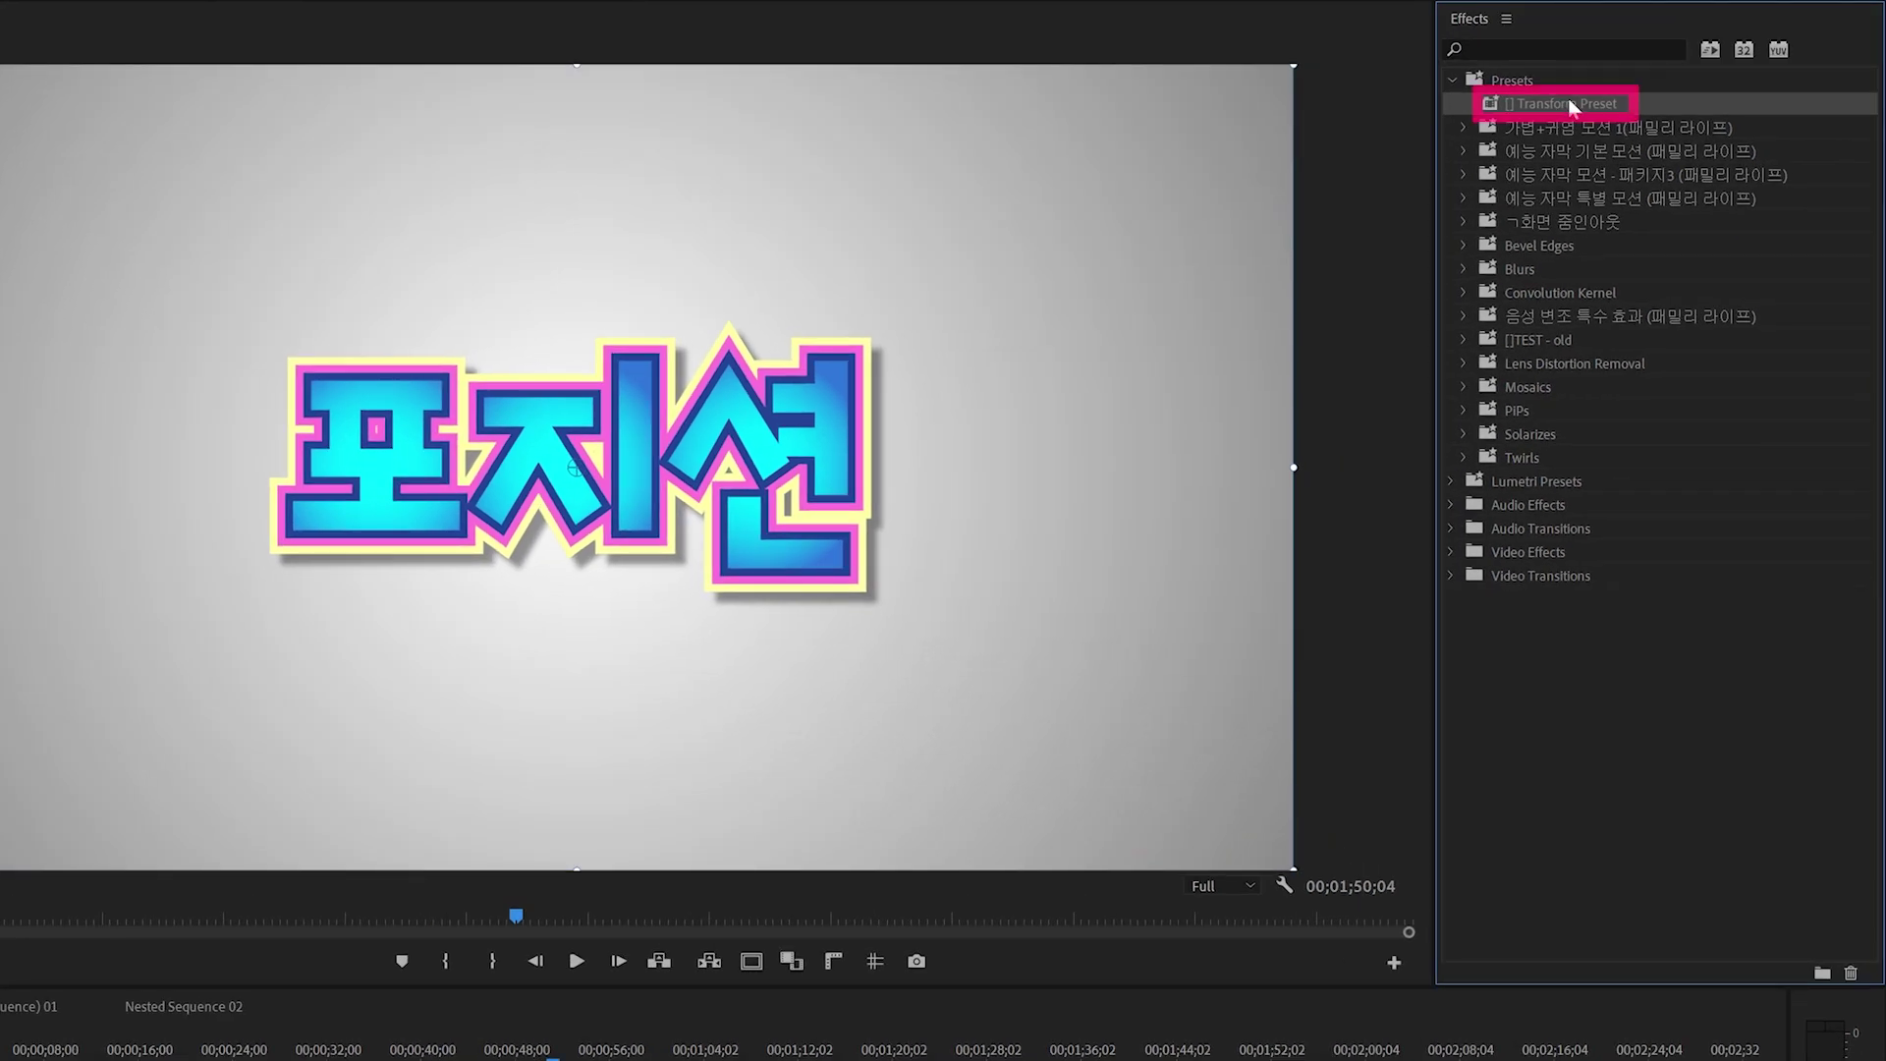
click(1562, 50)
text(trans)
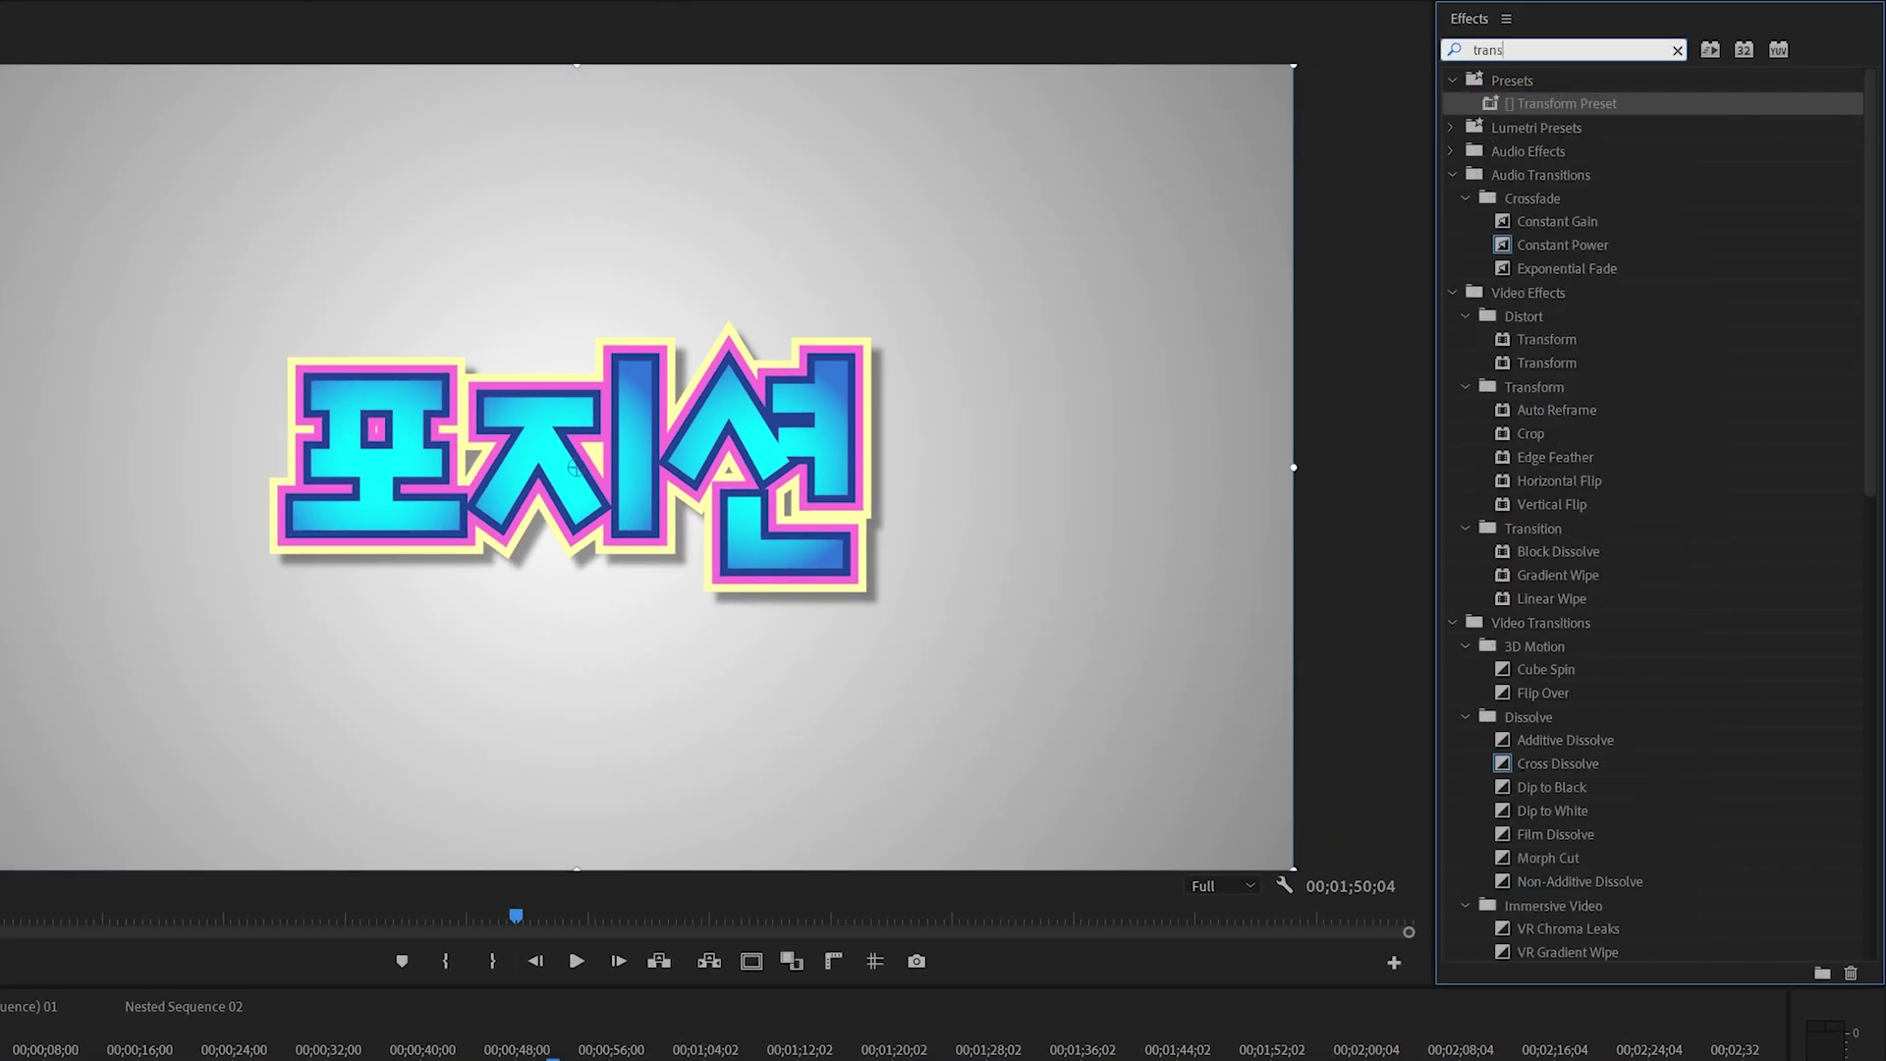
text(form)
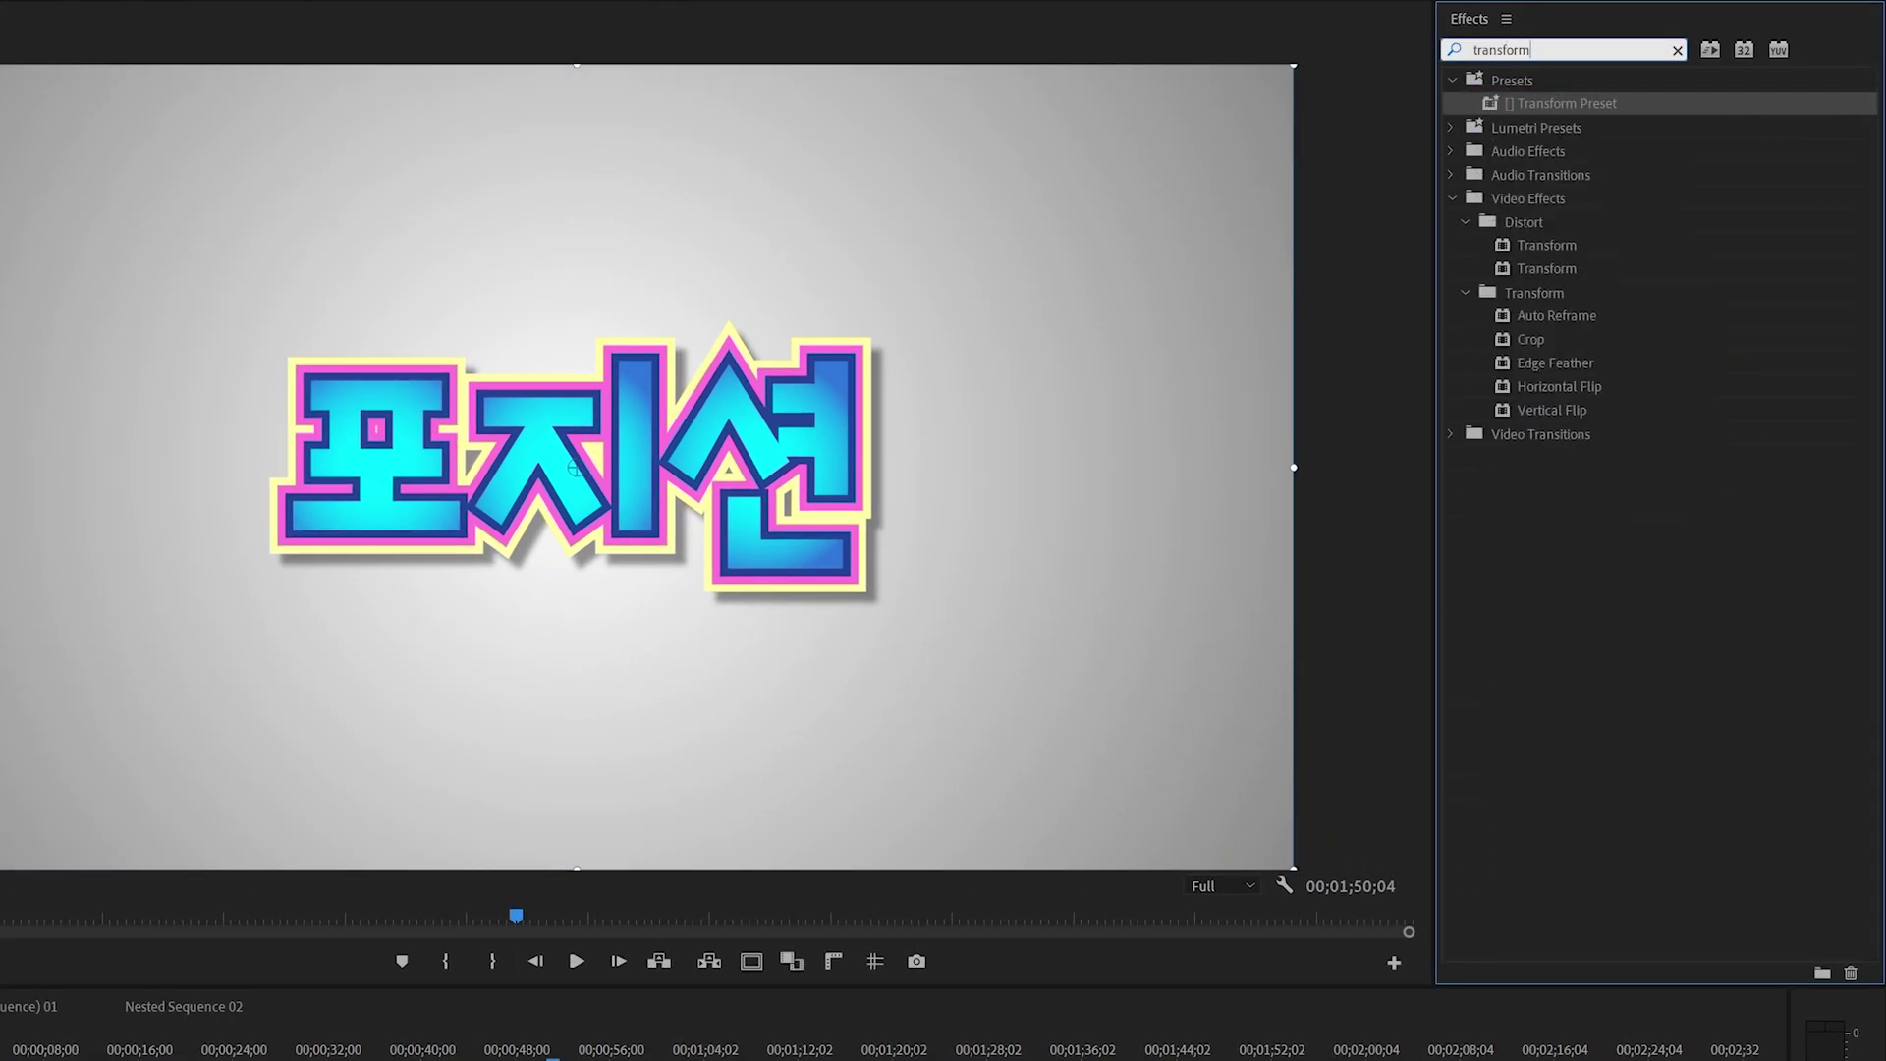
click(1551, 242)
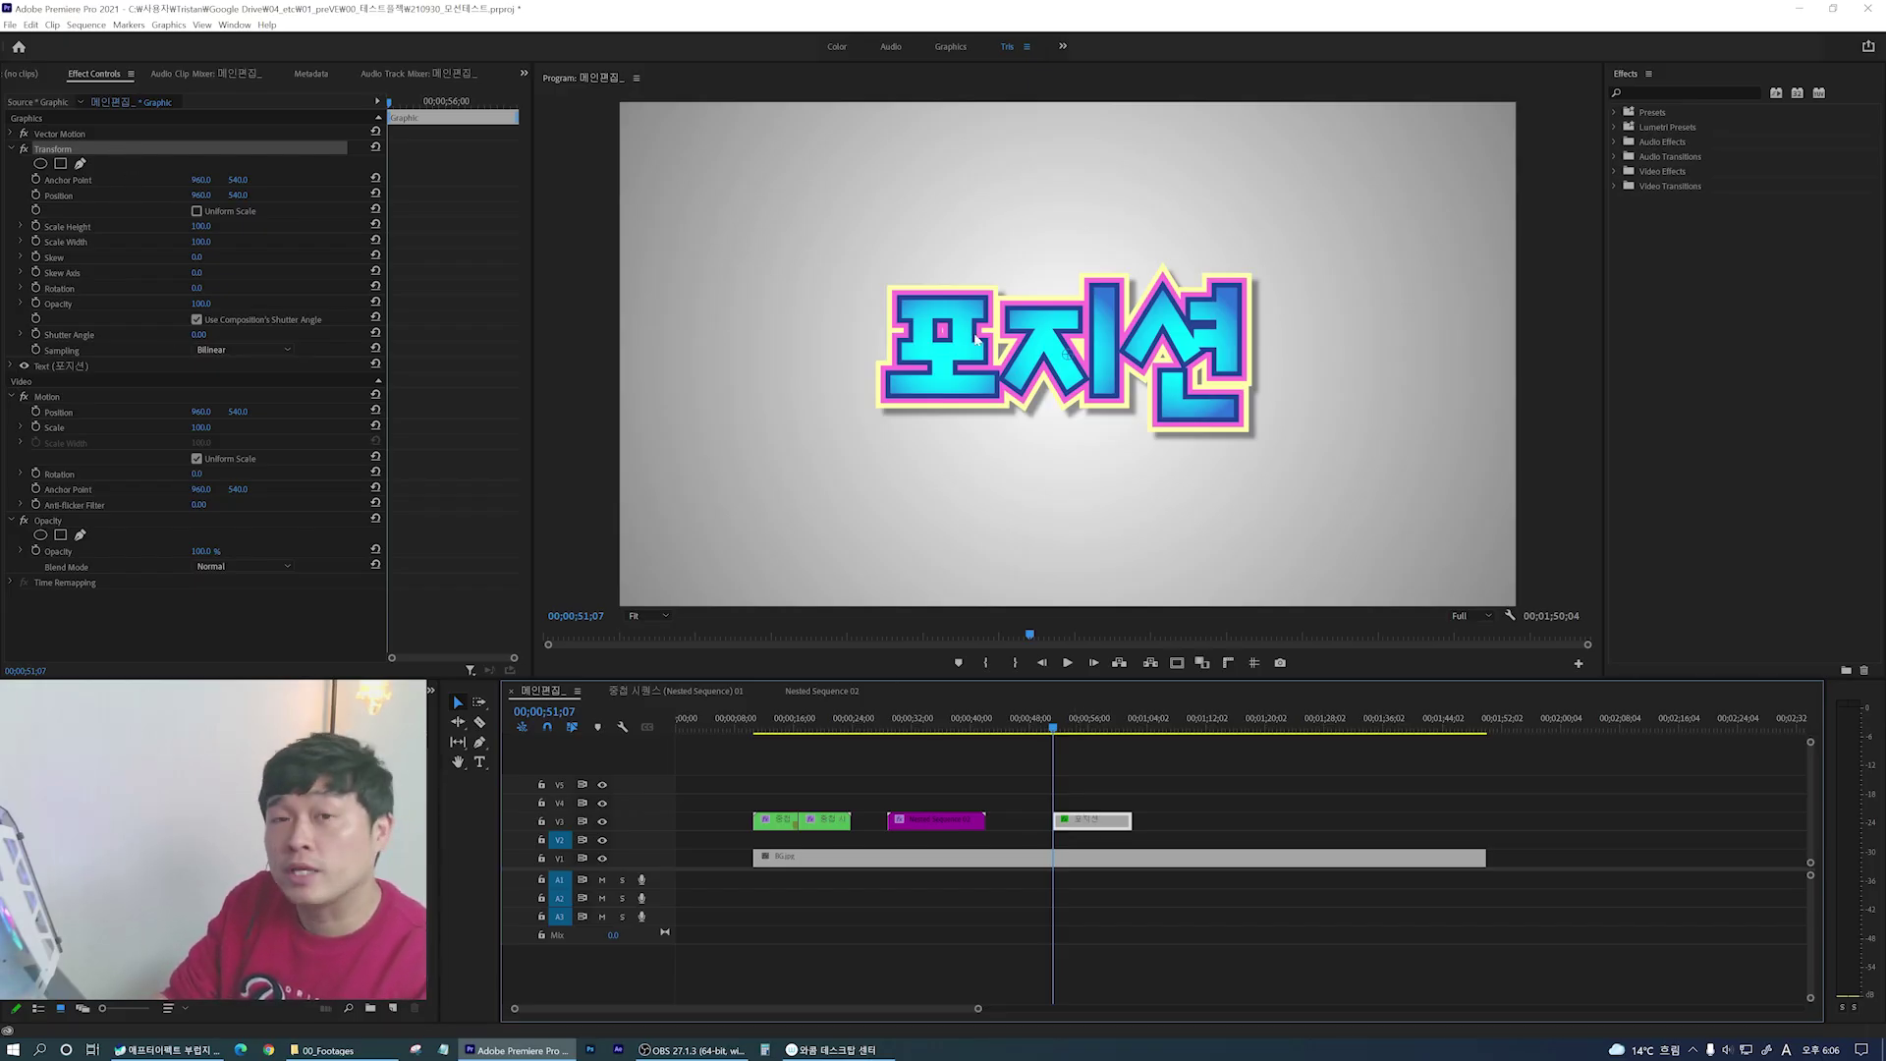
Step: Try moving the 포지션 text sideways directly in the preview, and undo the move
drag(975, 343, 1254, 348)
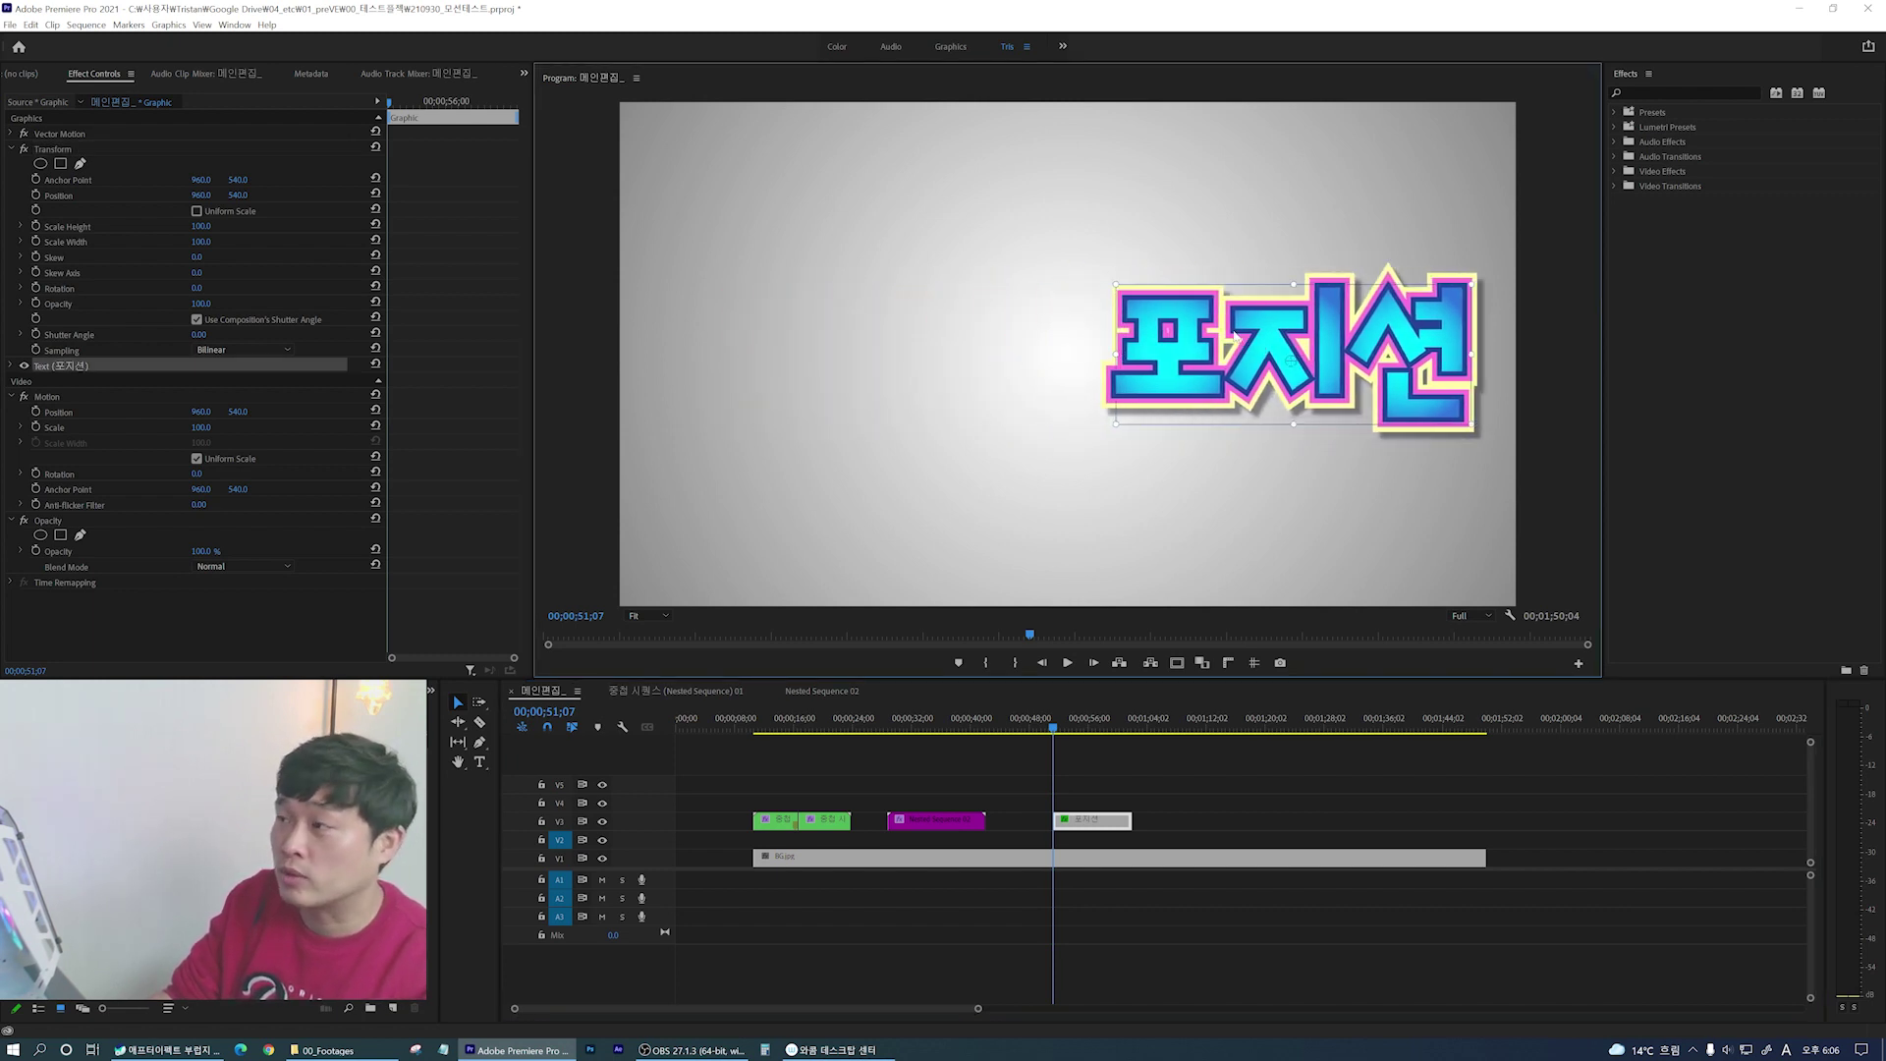
key(ctrl+z)
key(ctrl+z)
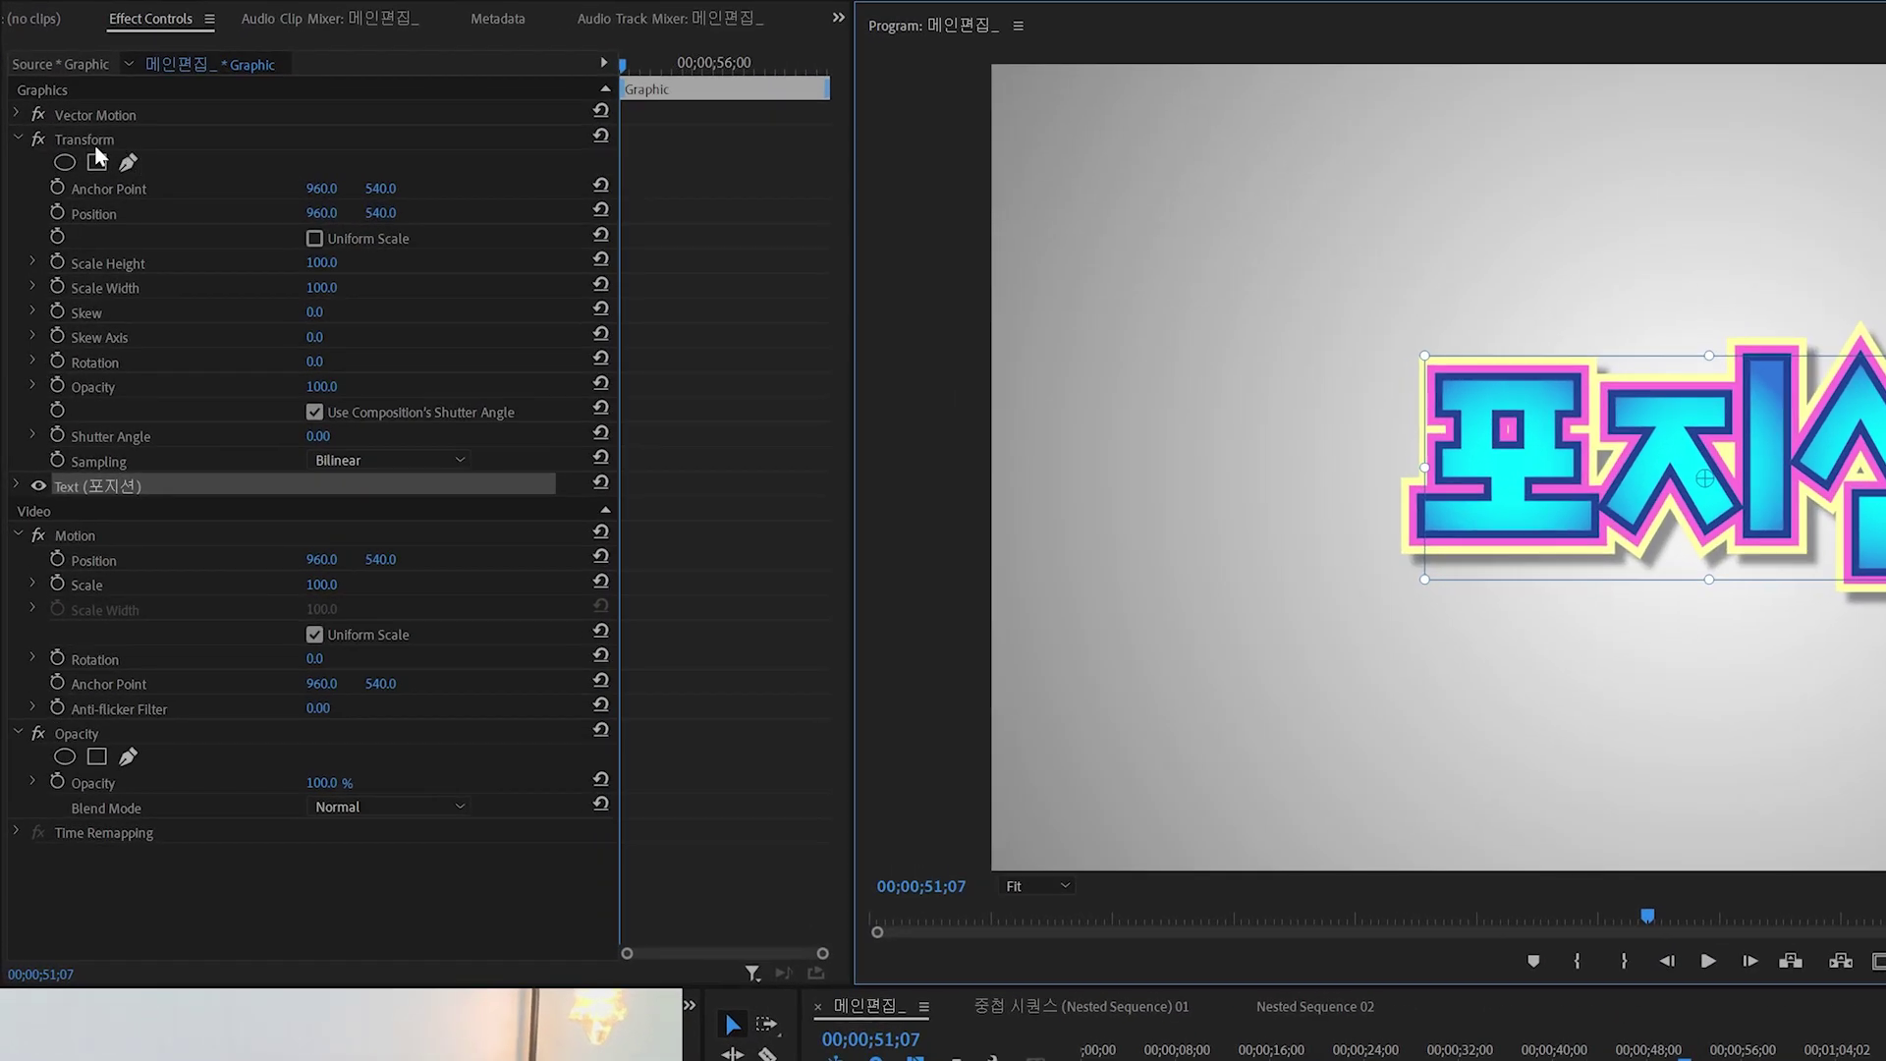
Step: Try shifting the title far off-screen with the Transform effect's horizontal Position, and undo the change
click(96, 141)
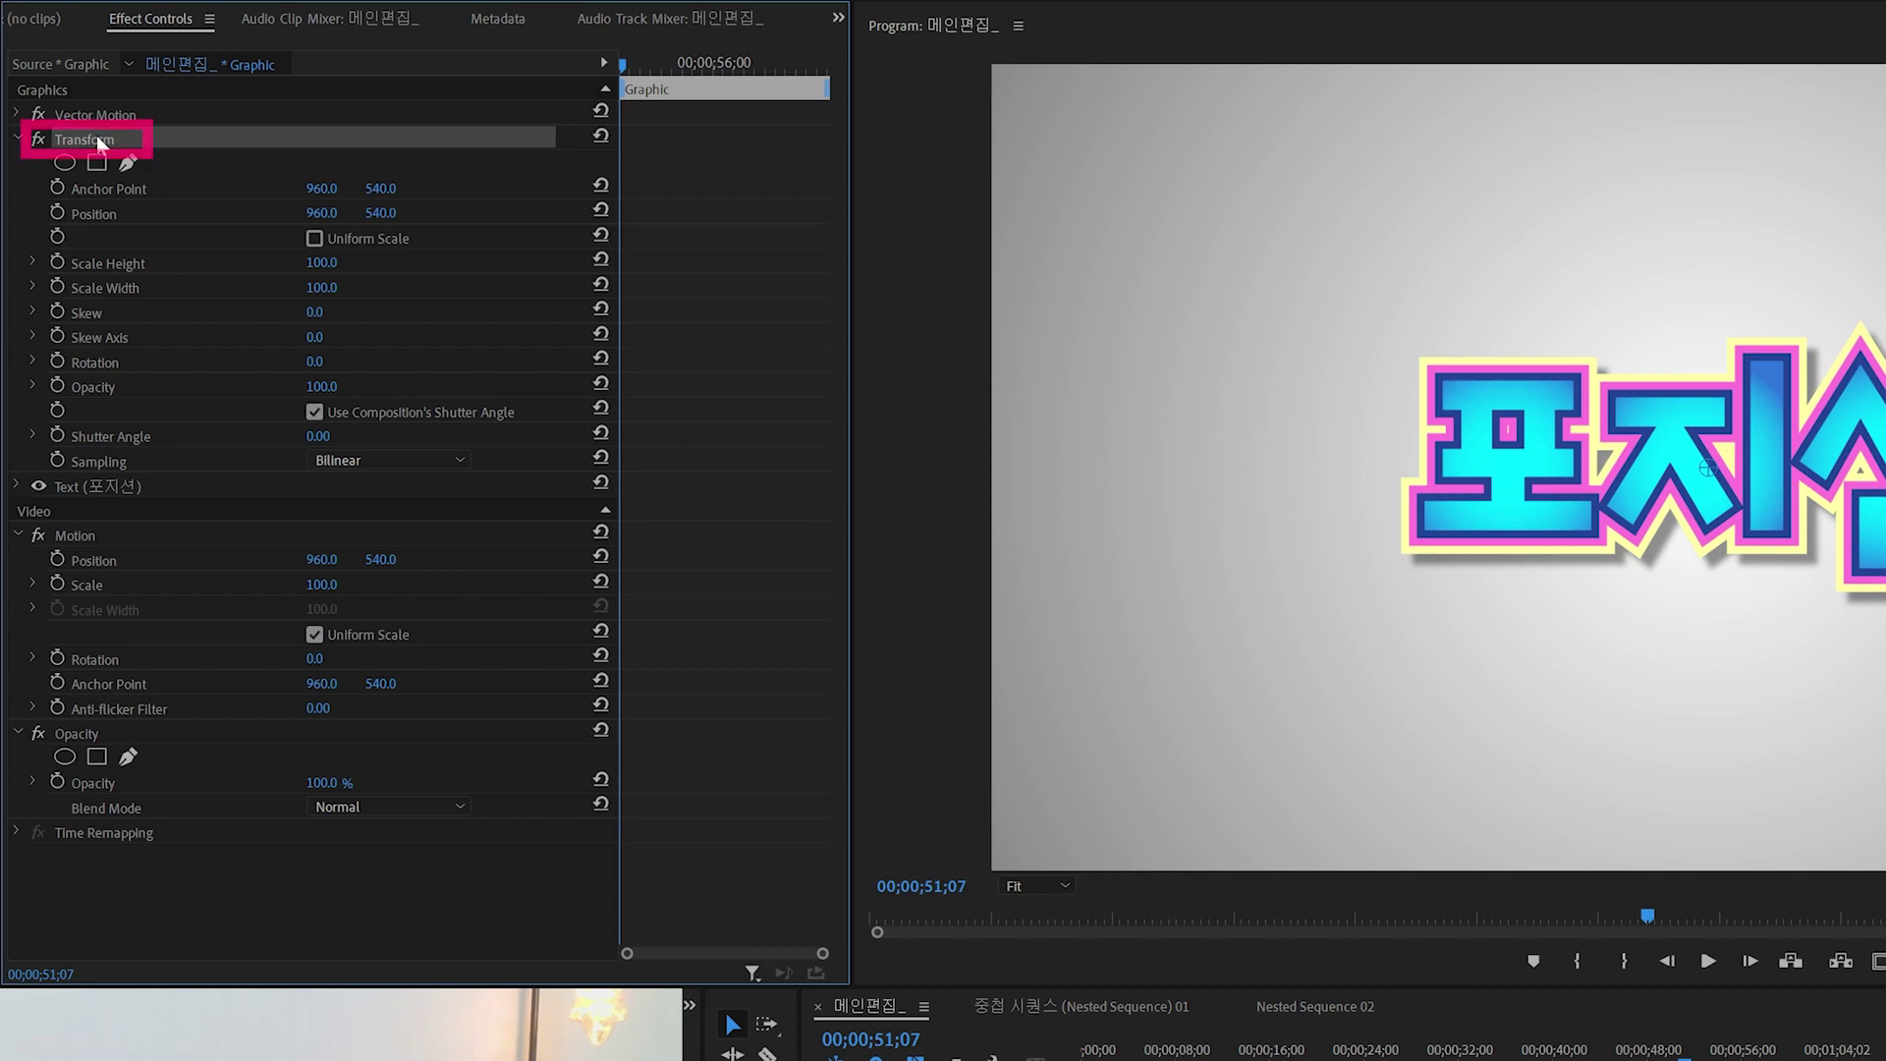
click(98, 218)
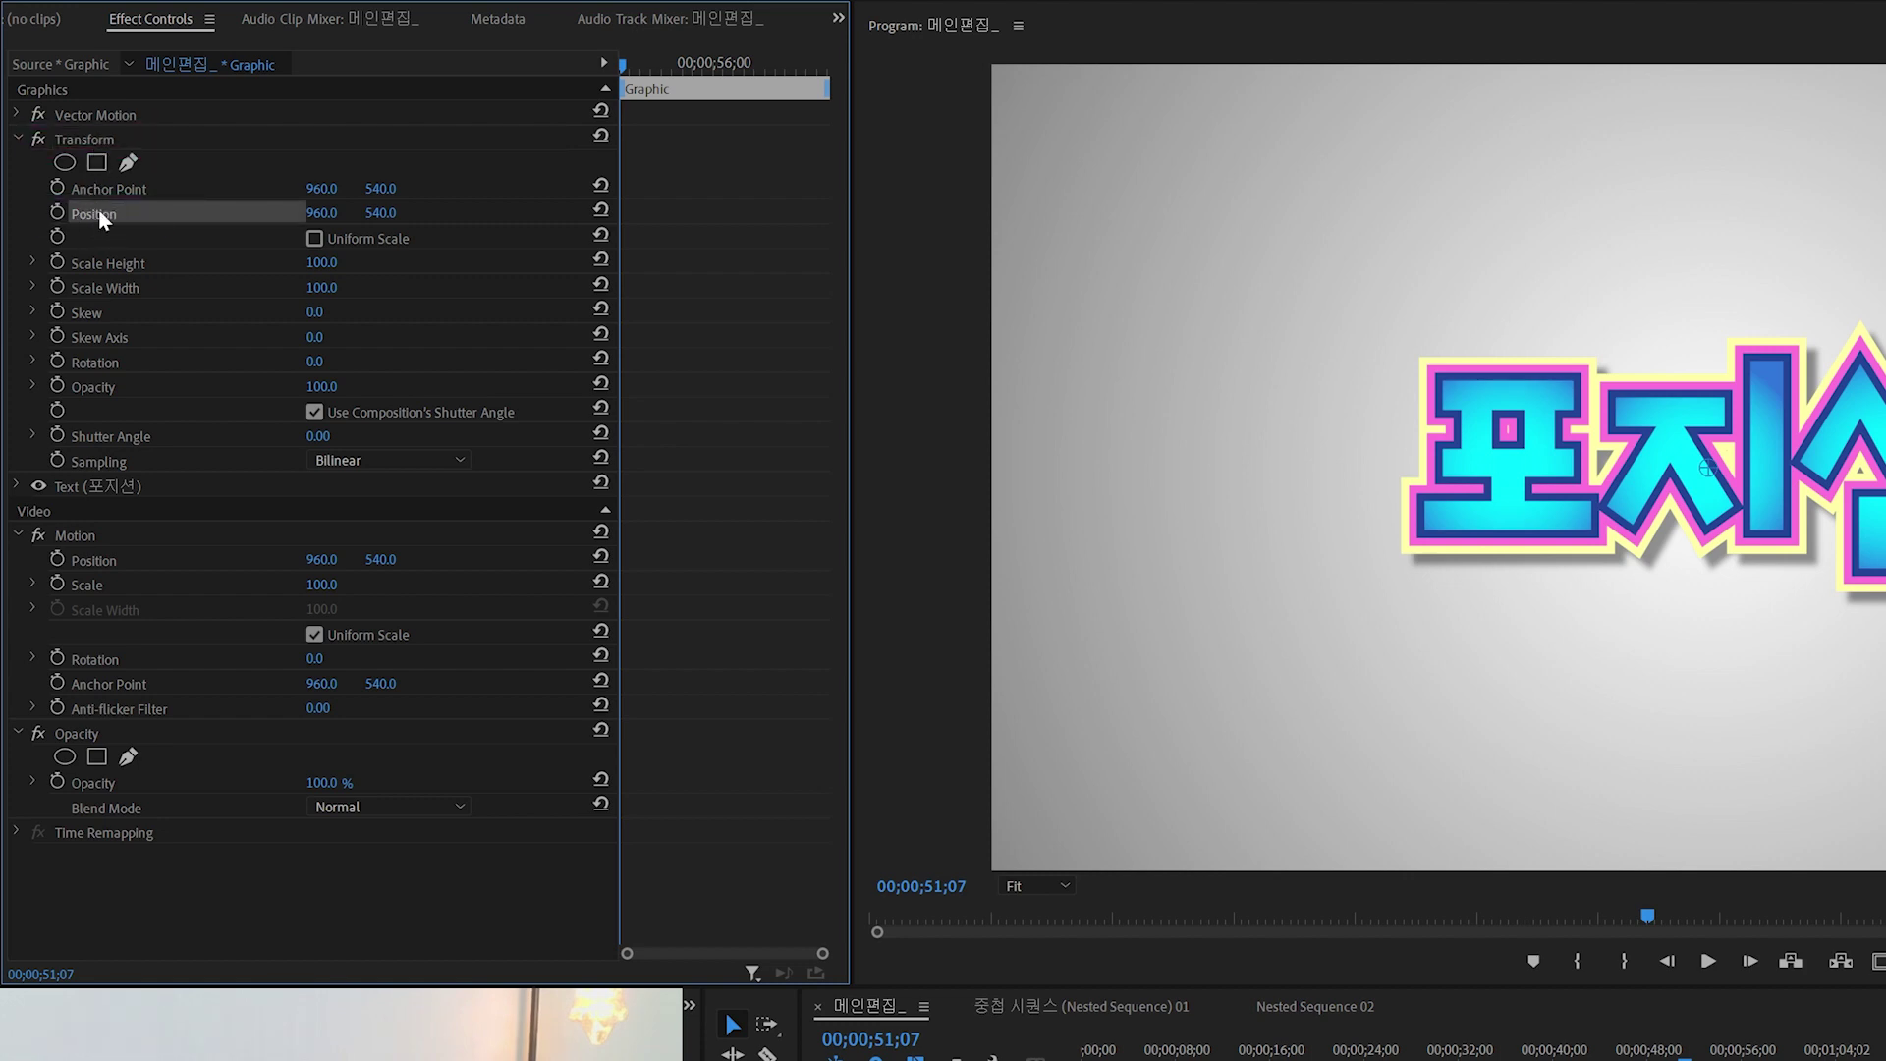
drag(321, 213, 0, 194)
drag(201, 195, 0, 194)
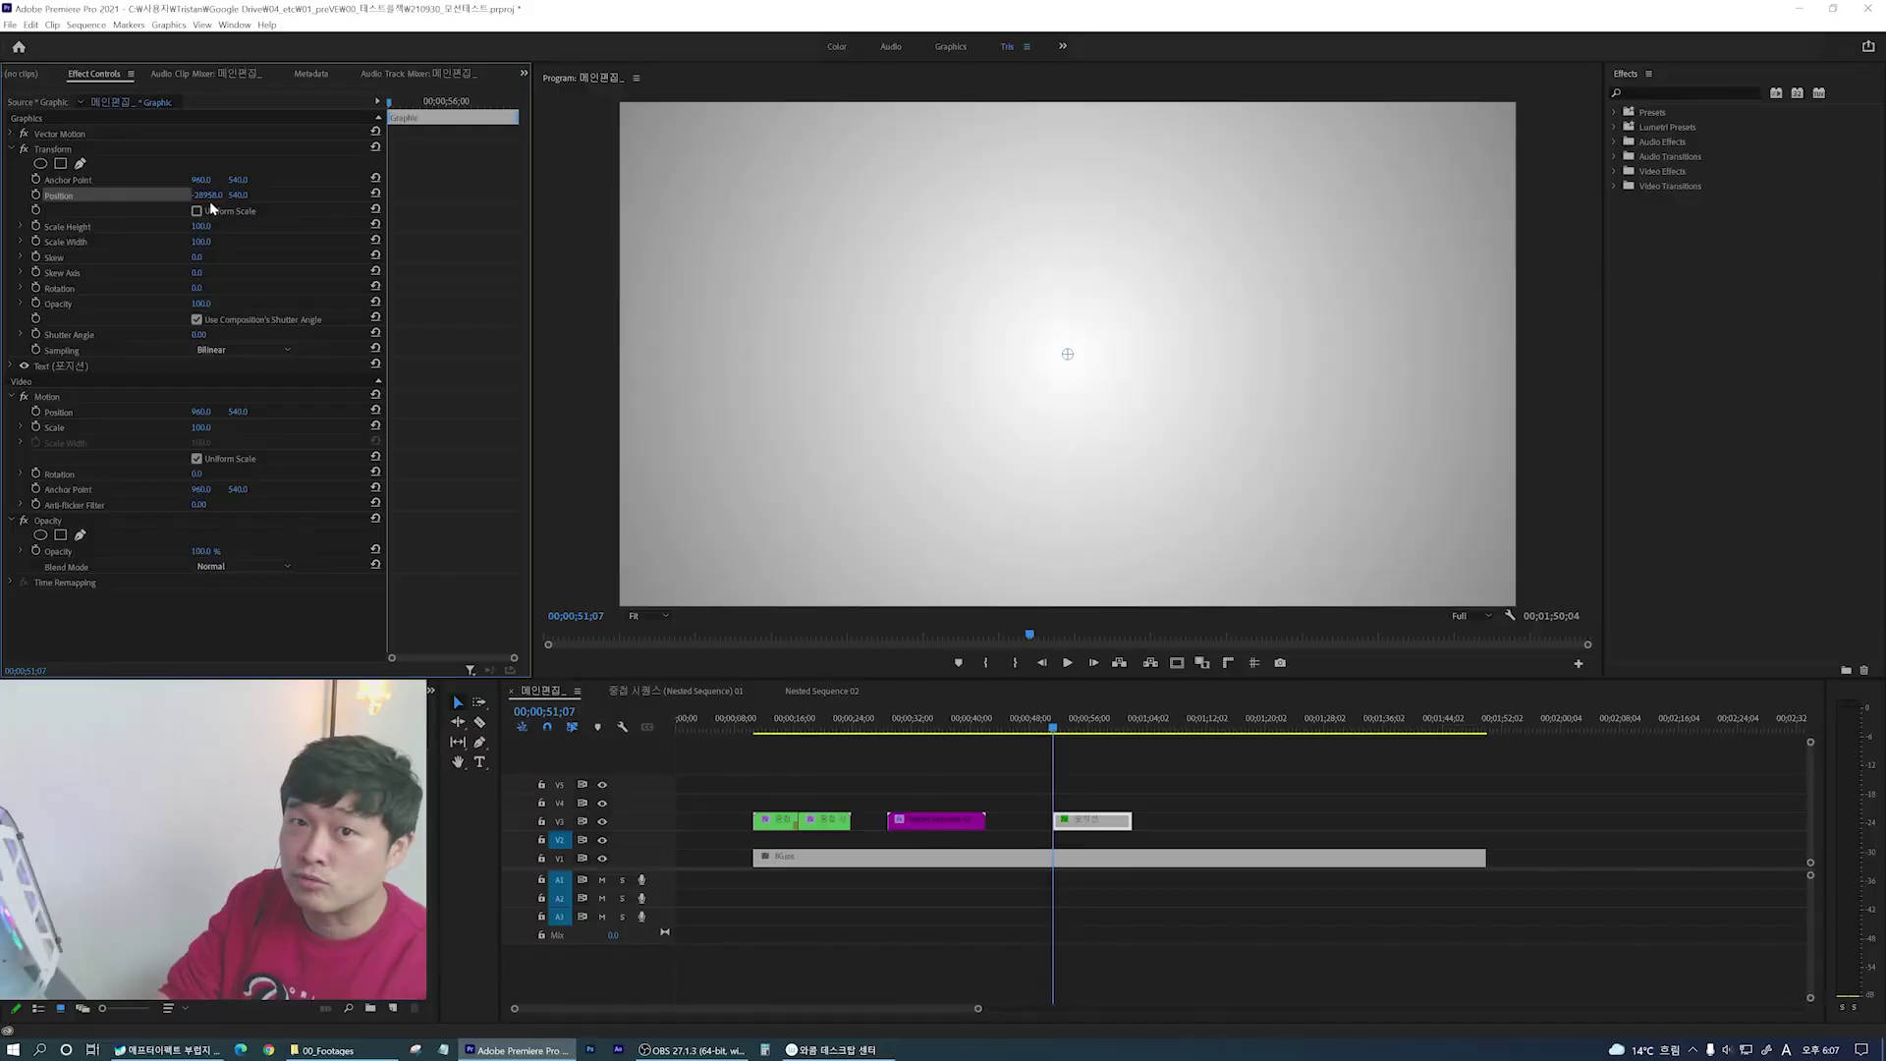
key(ctrl+z)
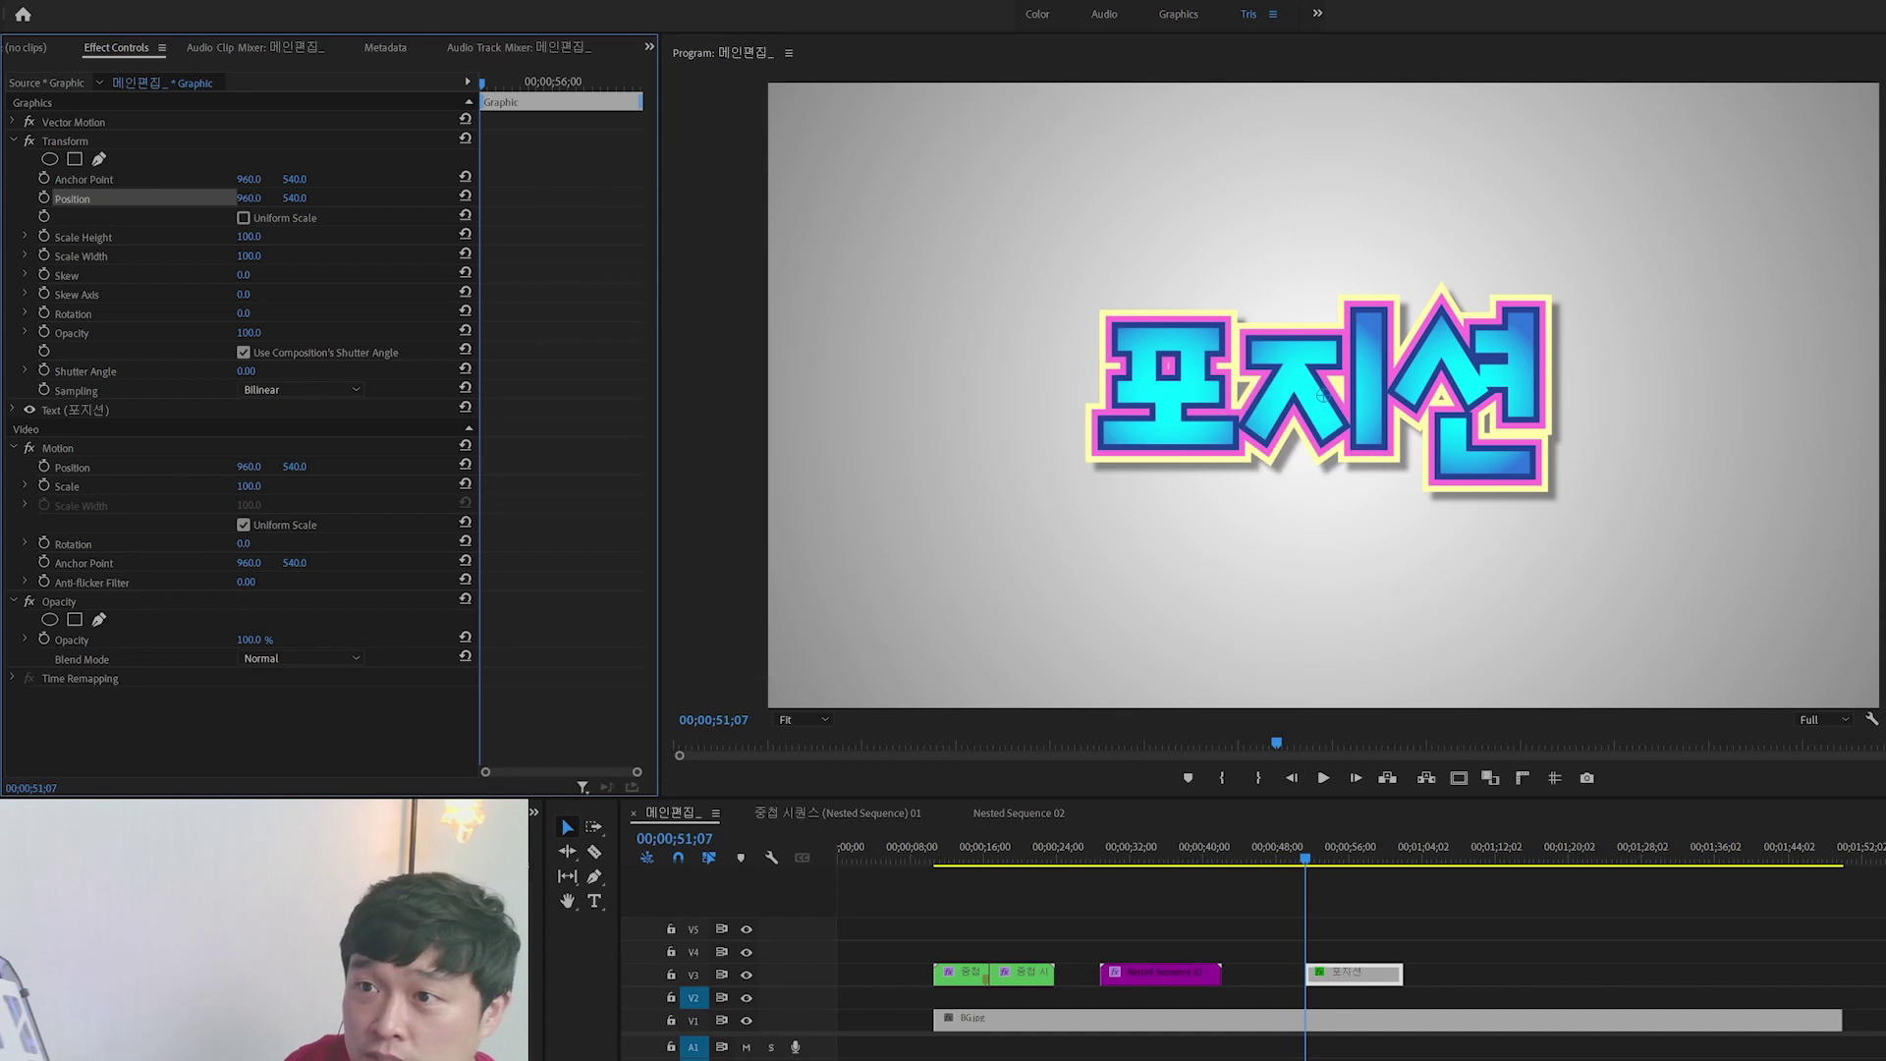
Step: Set the Transform effect's horizontal Position to 550 and turn on Position keyframing at 00;00;51;07
drag(248, 199, 208, 199)
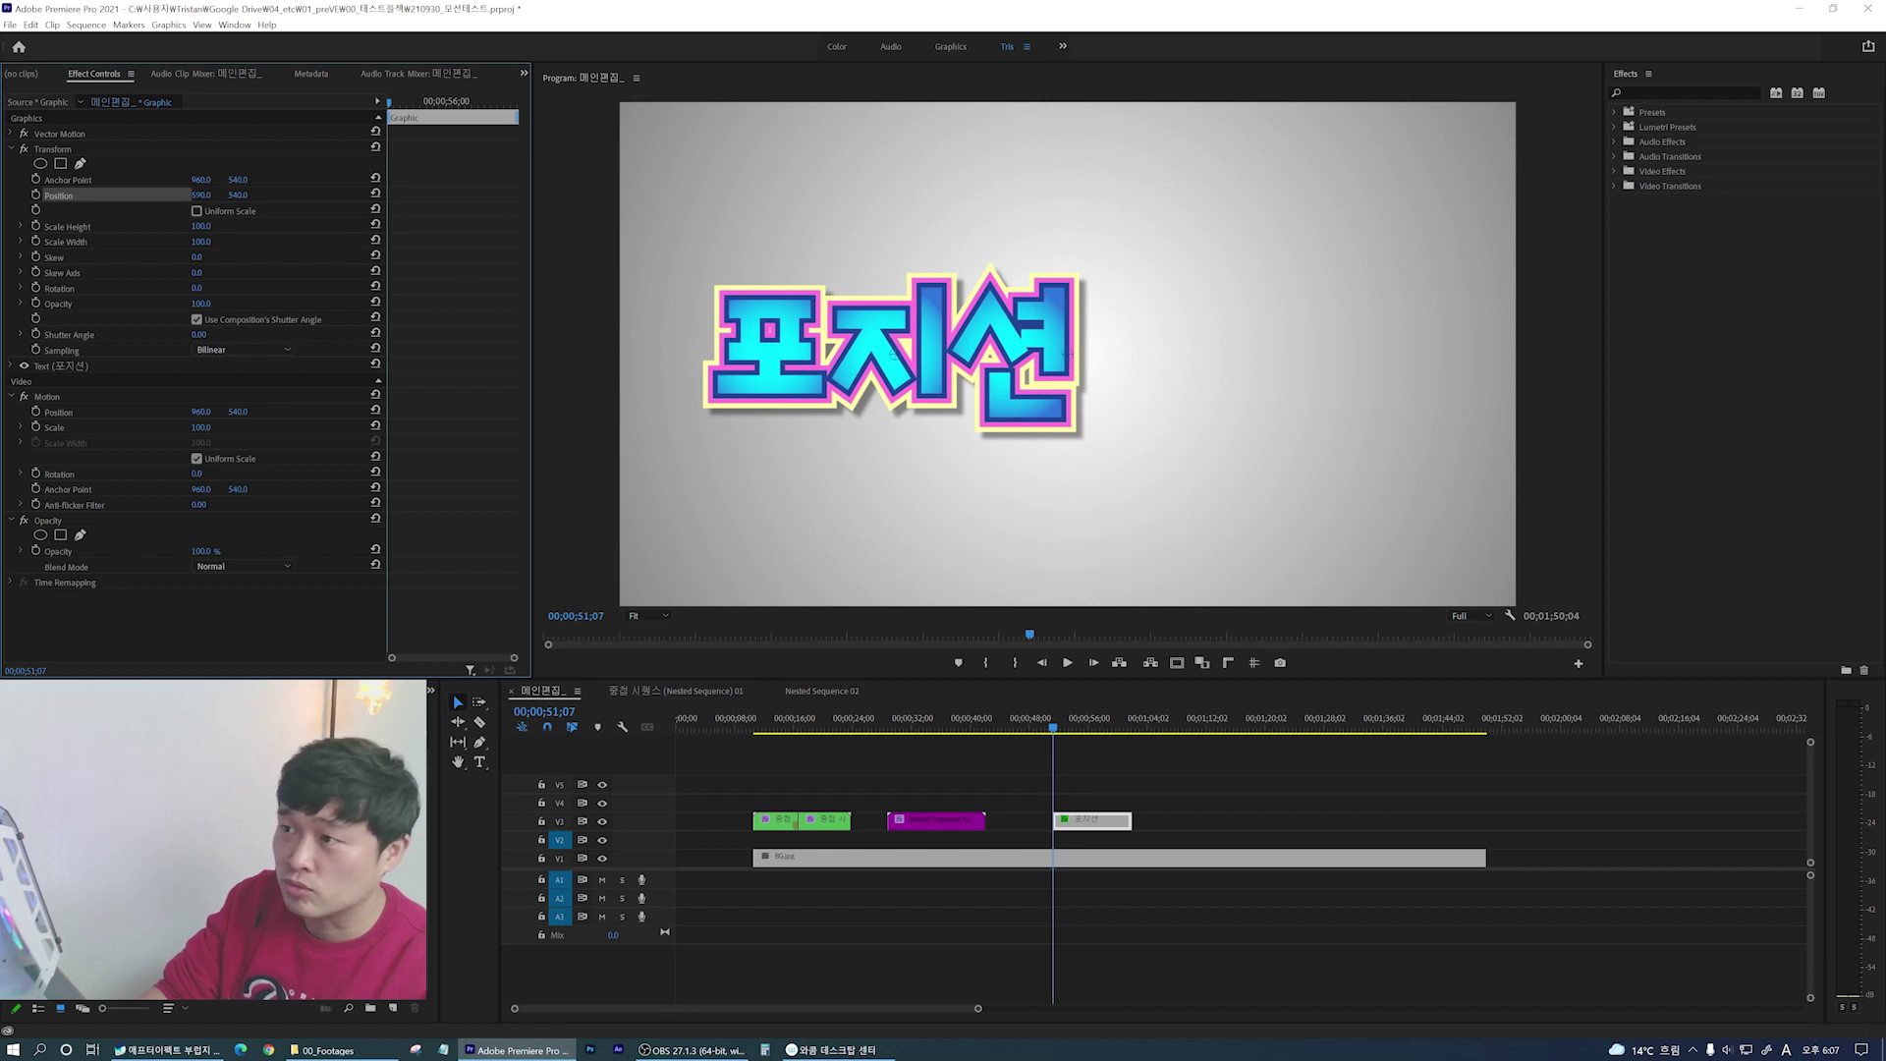
drag(201, 195, 198, 195)
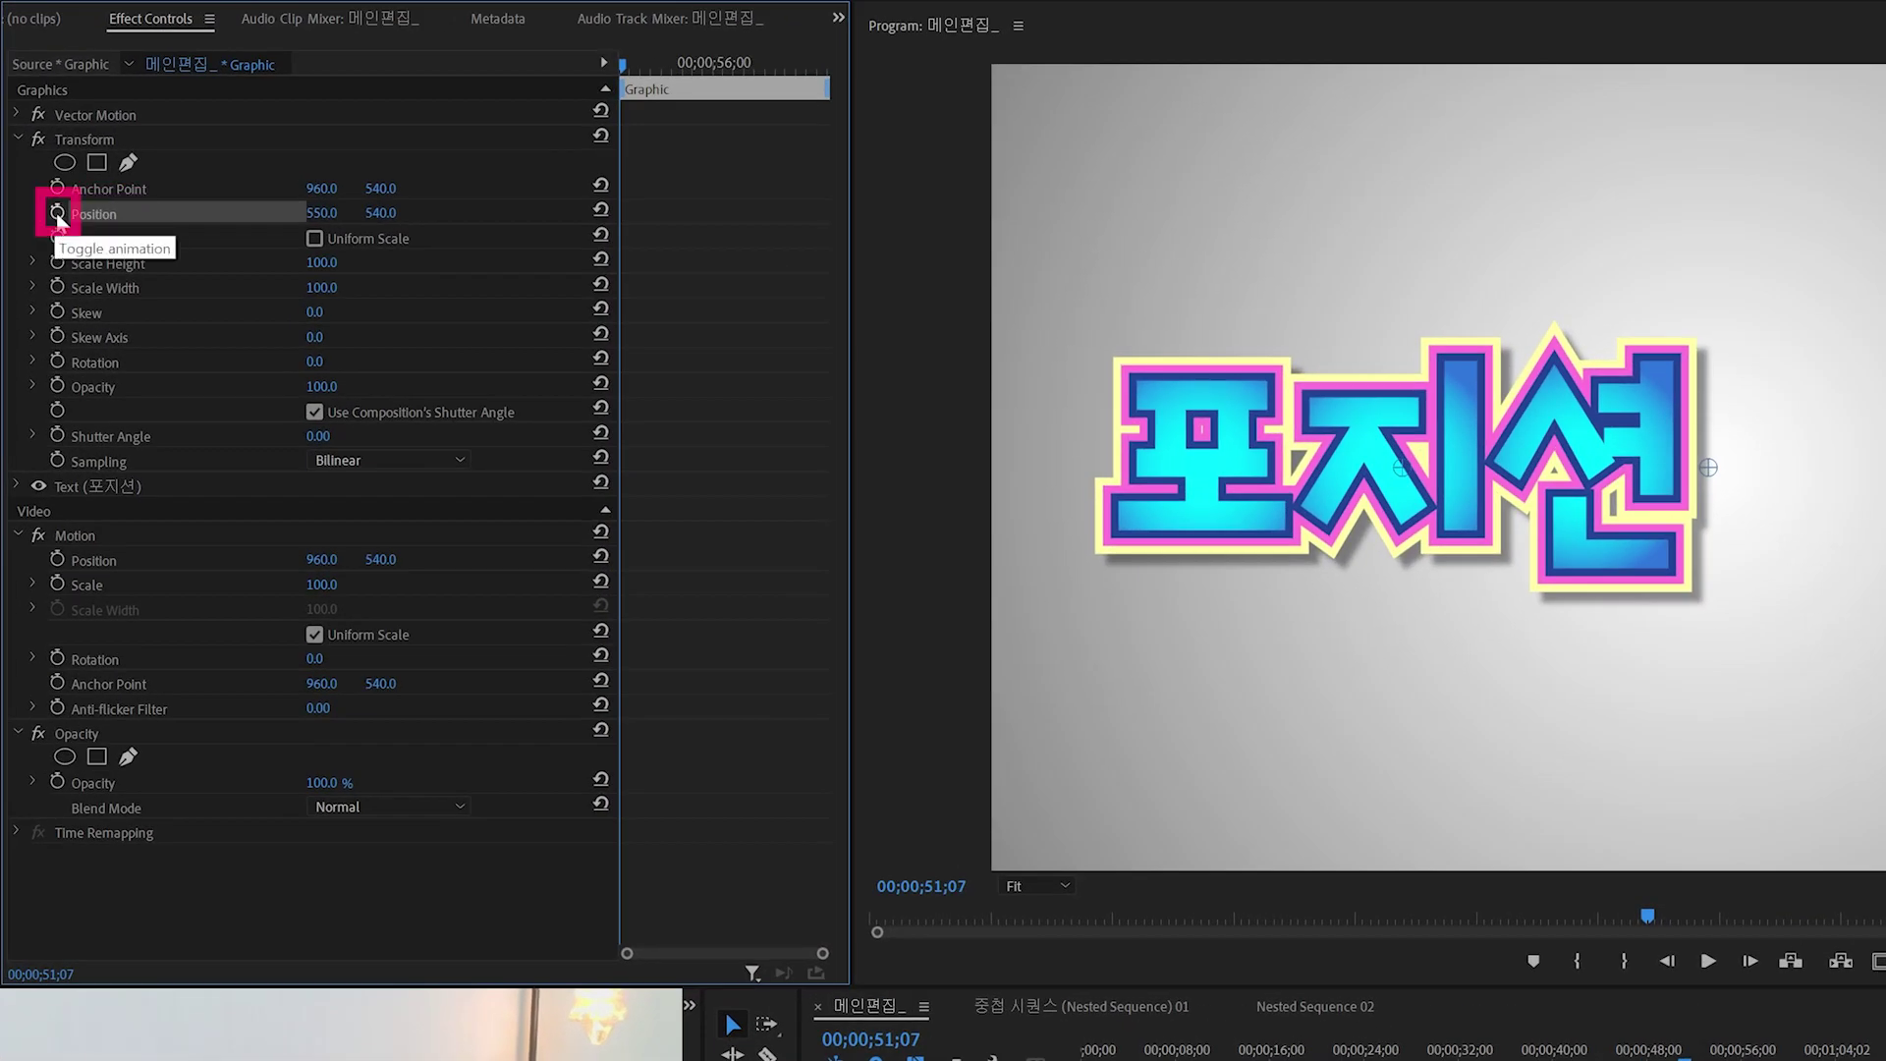
click(56, 214)
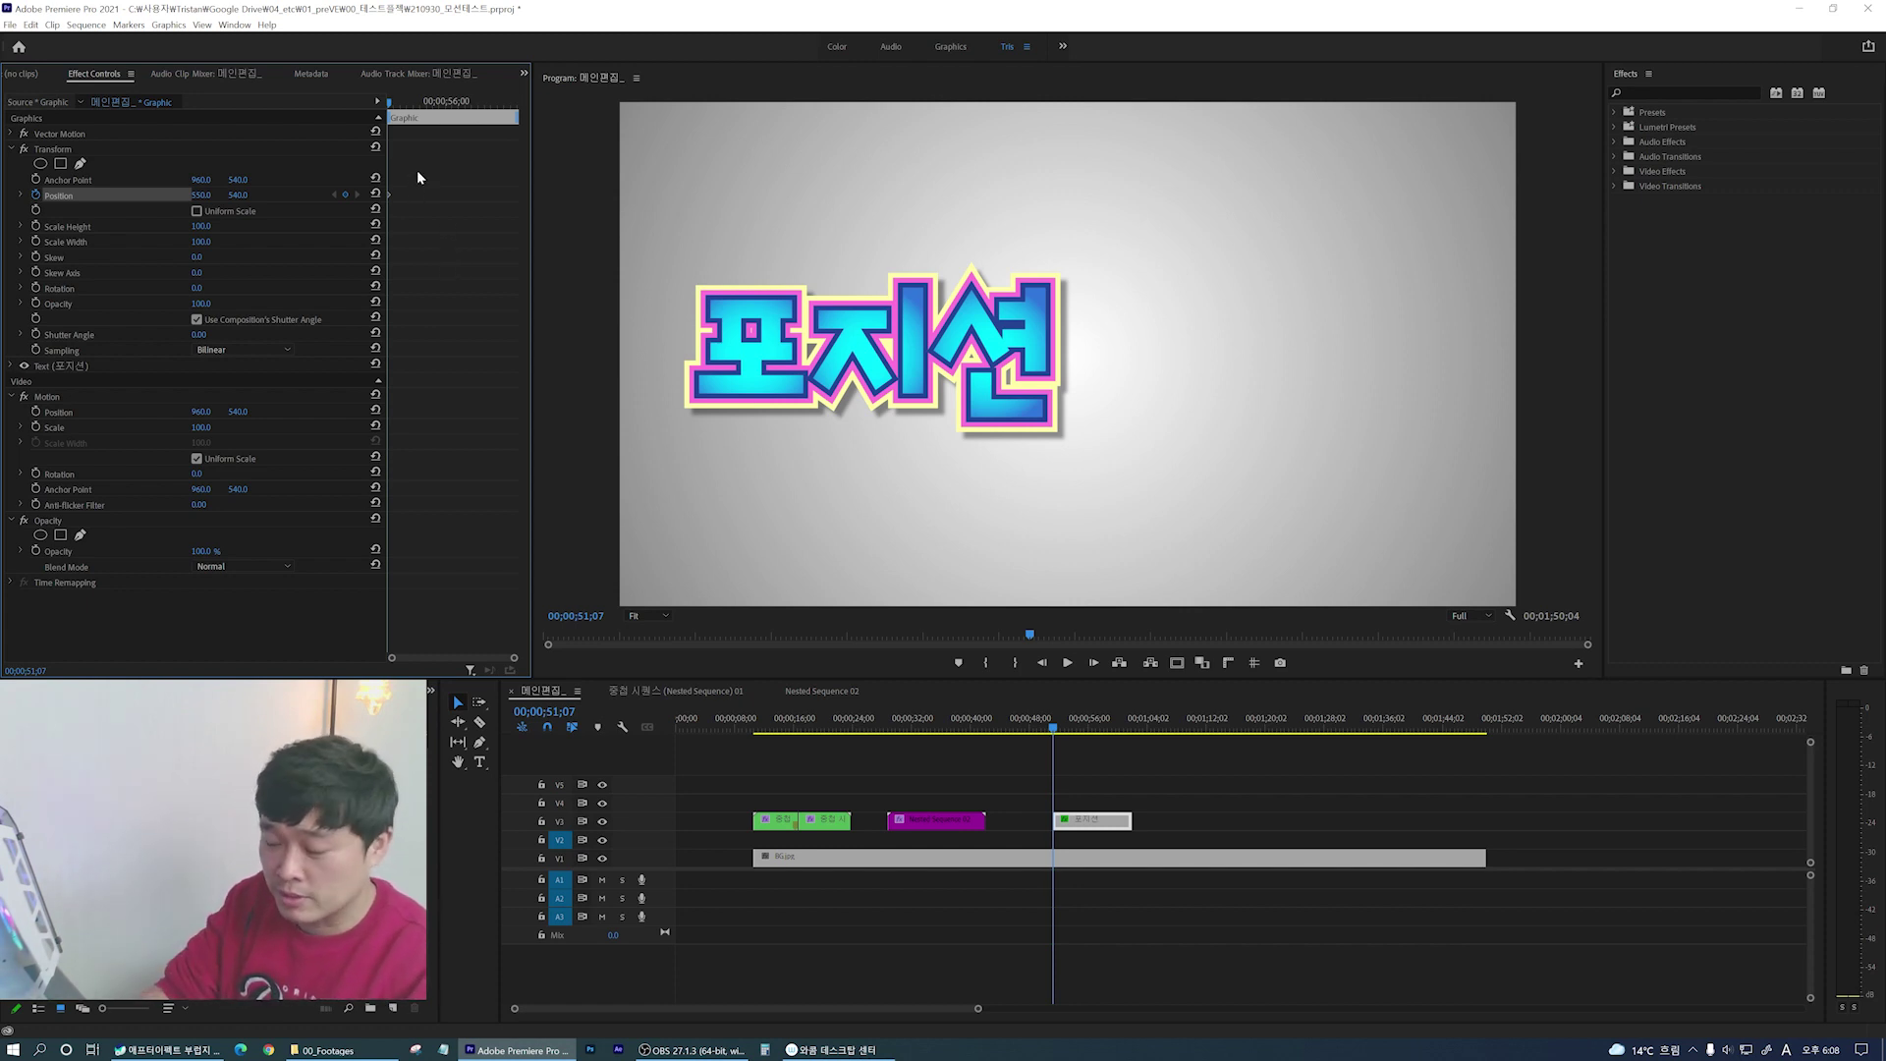
Step: Step the playhead forward frame by frame to 00;00;51;22 and return it to the start of the title clip
key(Right)
key(Right)
key(Right)
key(Right)
key(Right)
key(Right)
key(Right)
key(Right)
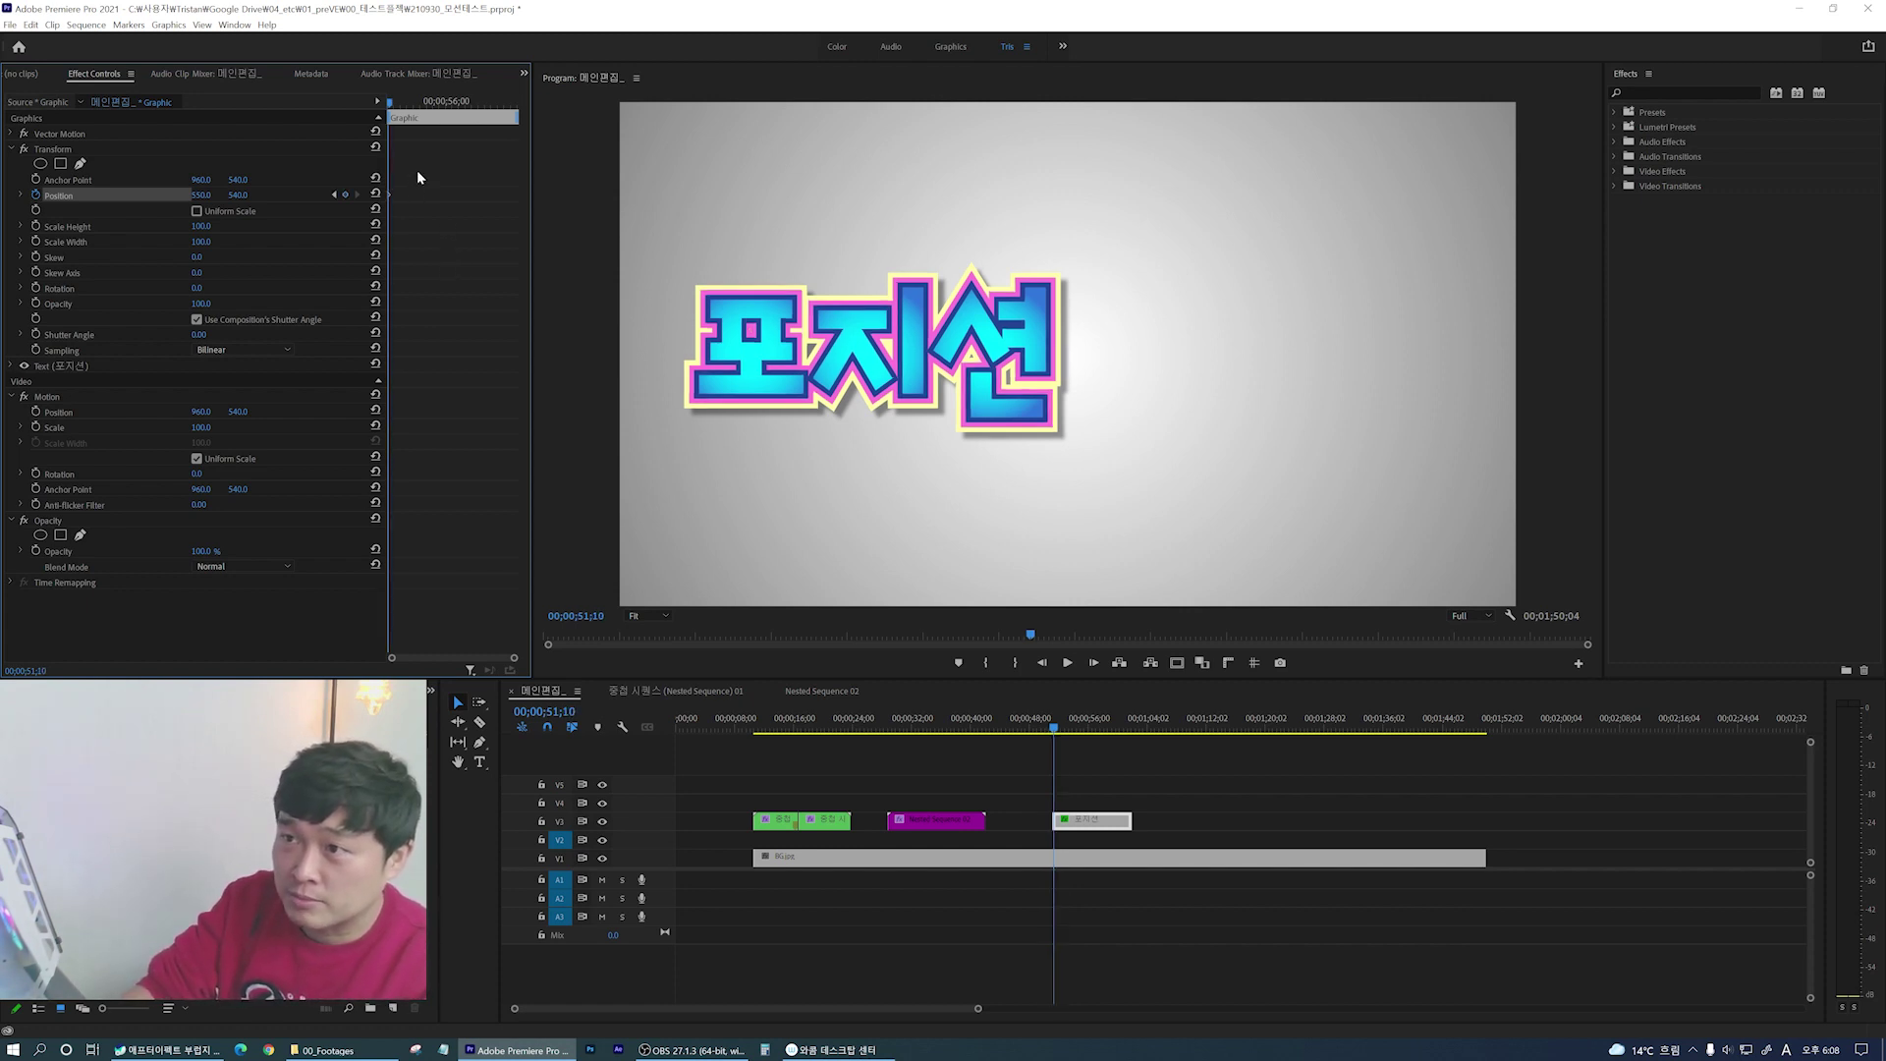
key(Right)
key(Right)
key(Right)
key(Right)
key(Right)
key(Right)
key(Right)
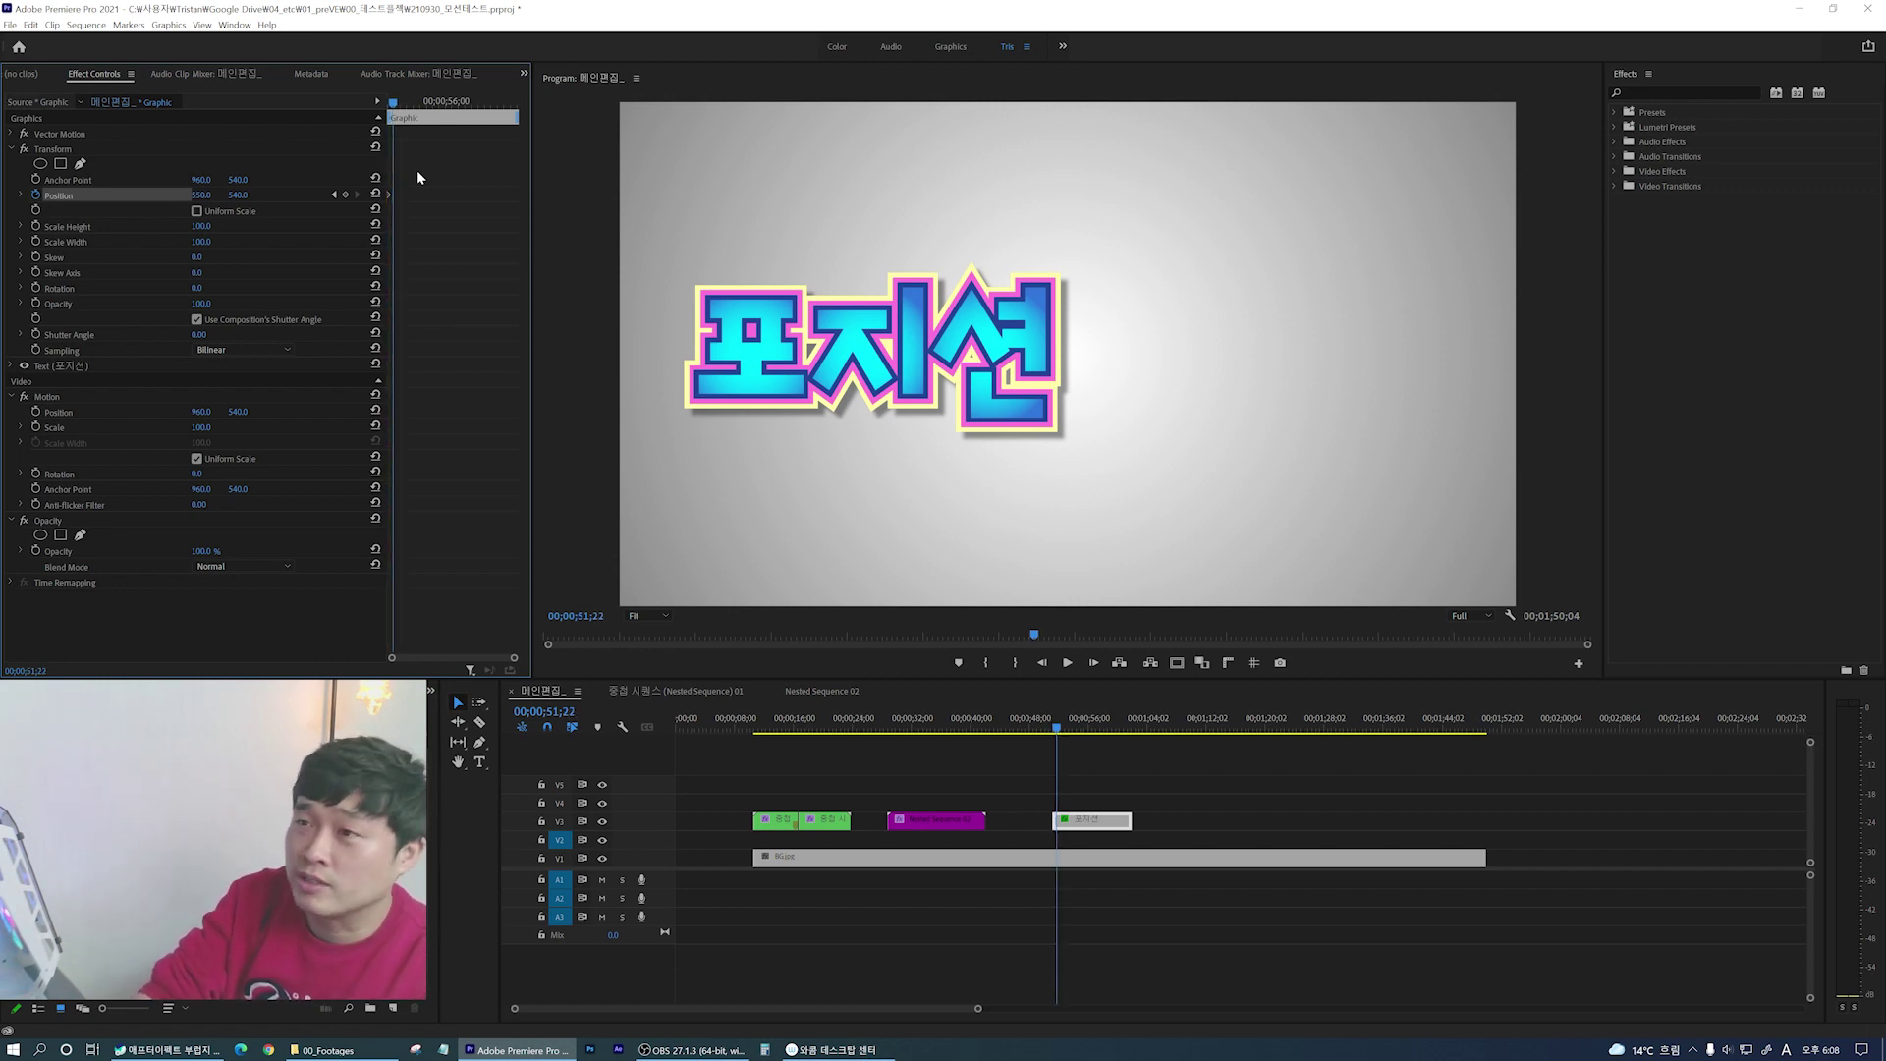
key(Up)
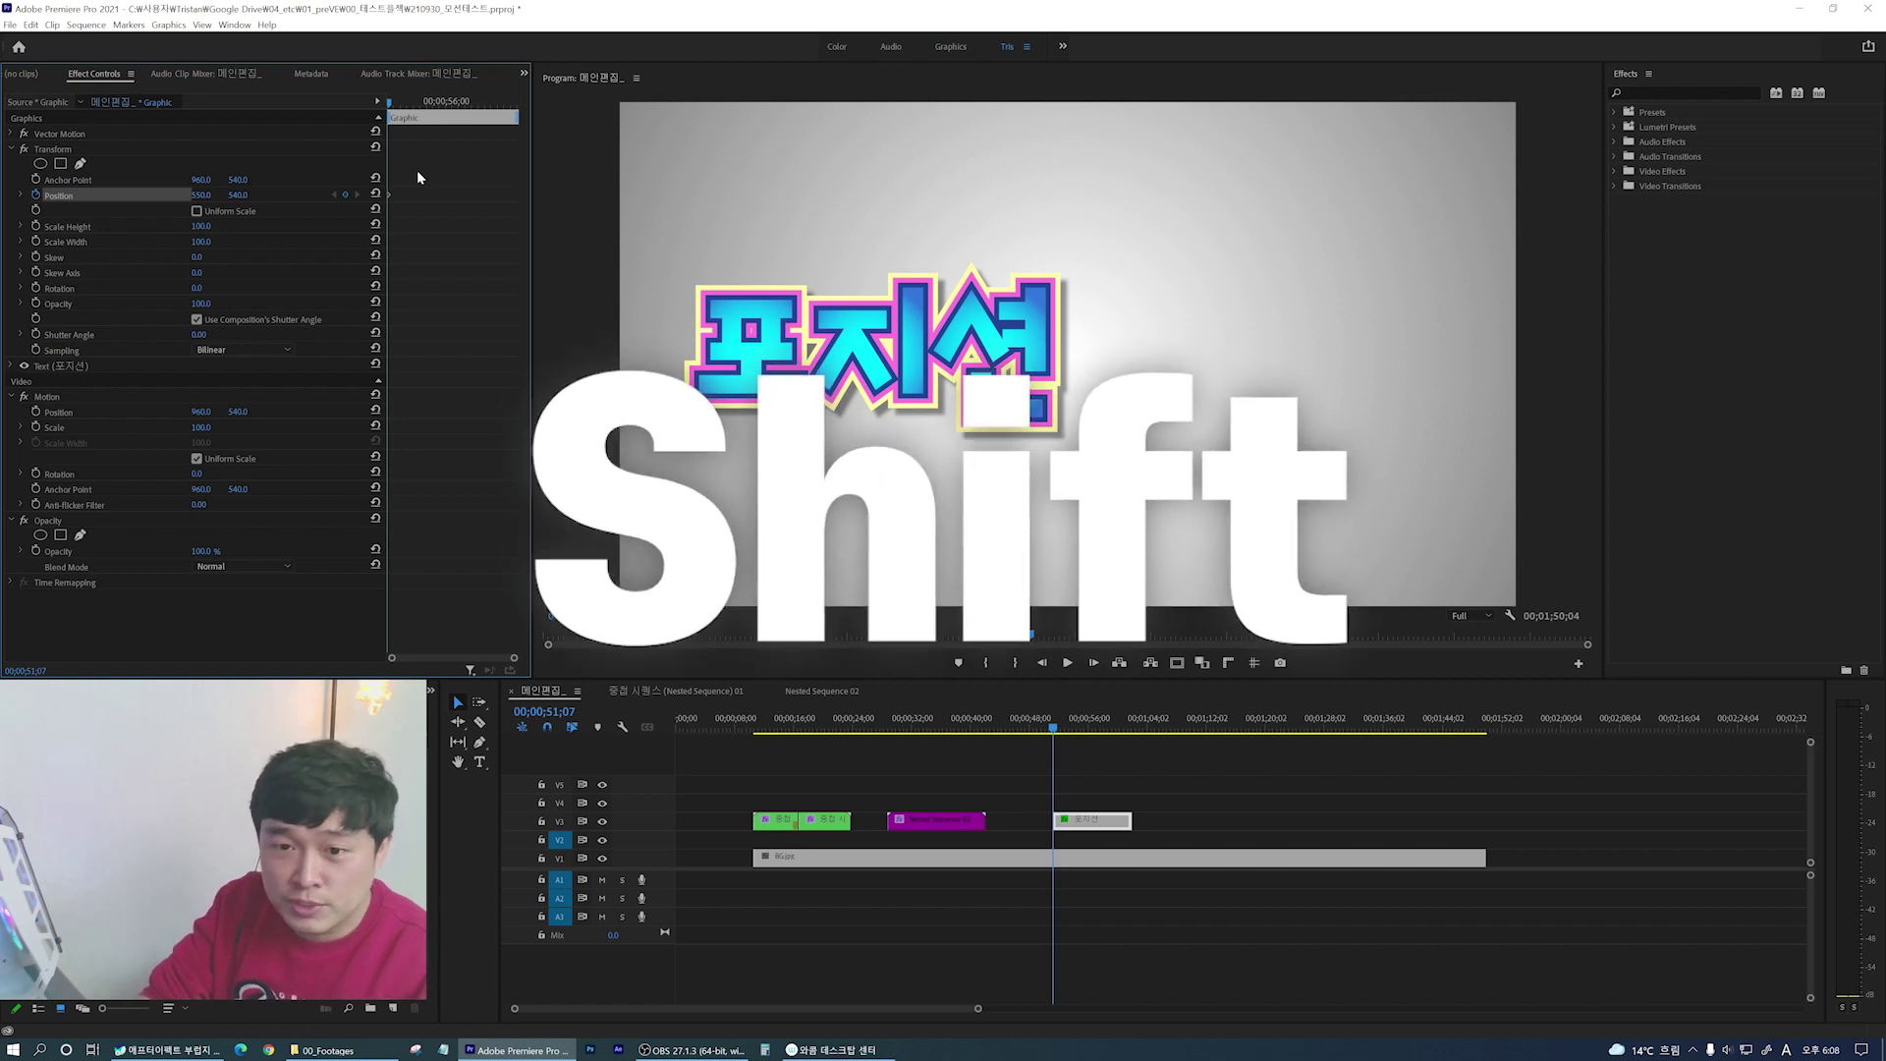
Step: Advance the playhead in five-frame jumps to 00;00;51;22 and add a second Position keyframe with the title shifted right
key(shift+Right)
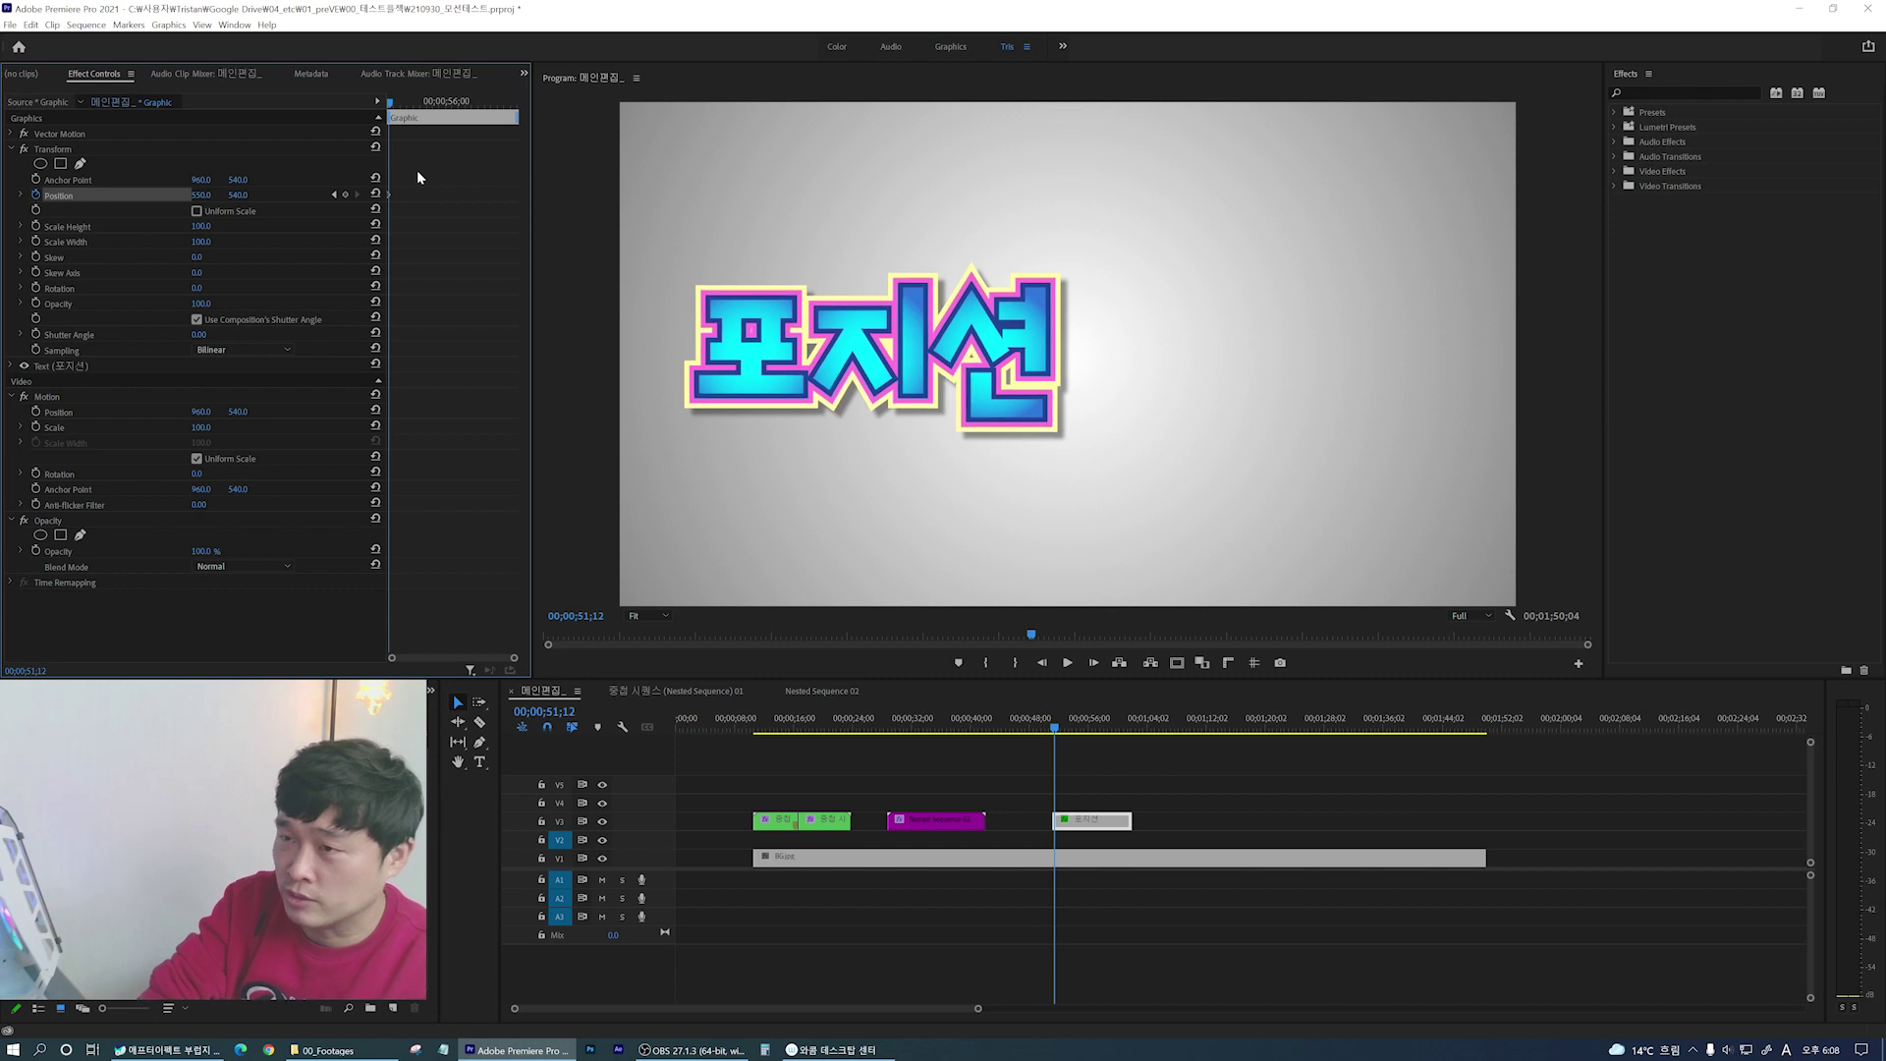
key(=)
key(=)
key(=)
key(=)
key(=)
key(shift+Left)
key(shift+Right)
key(shift+Left)
key(Right)
key(Right)
key(Right)
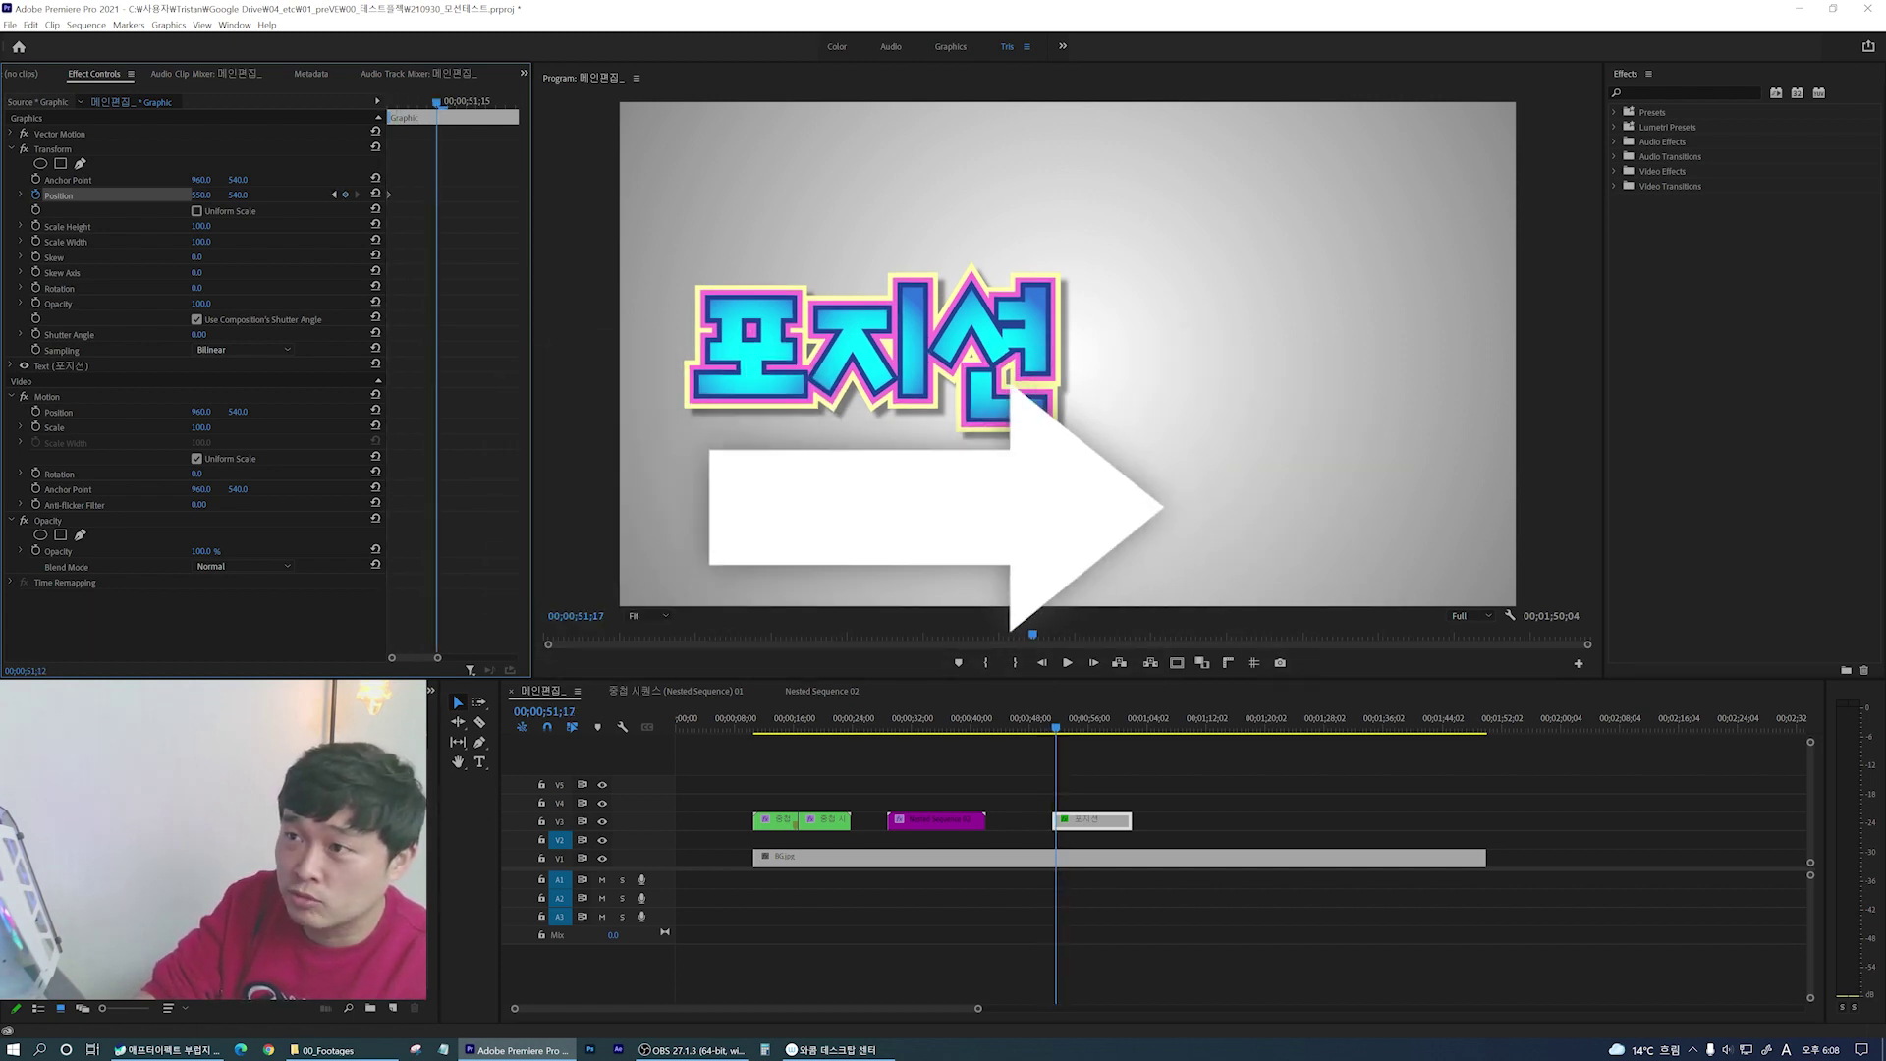
key(shift+Right)
key(shift+Right)
drag(438, 659, 440, 659)
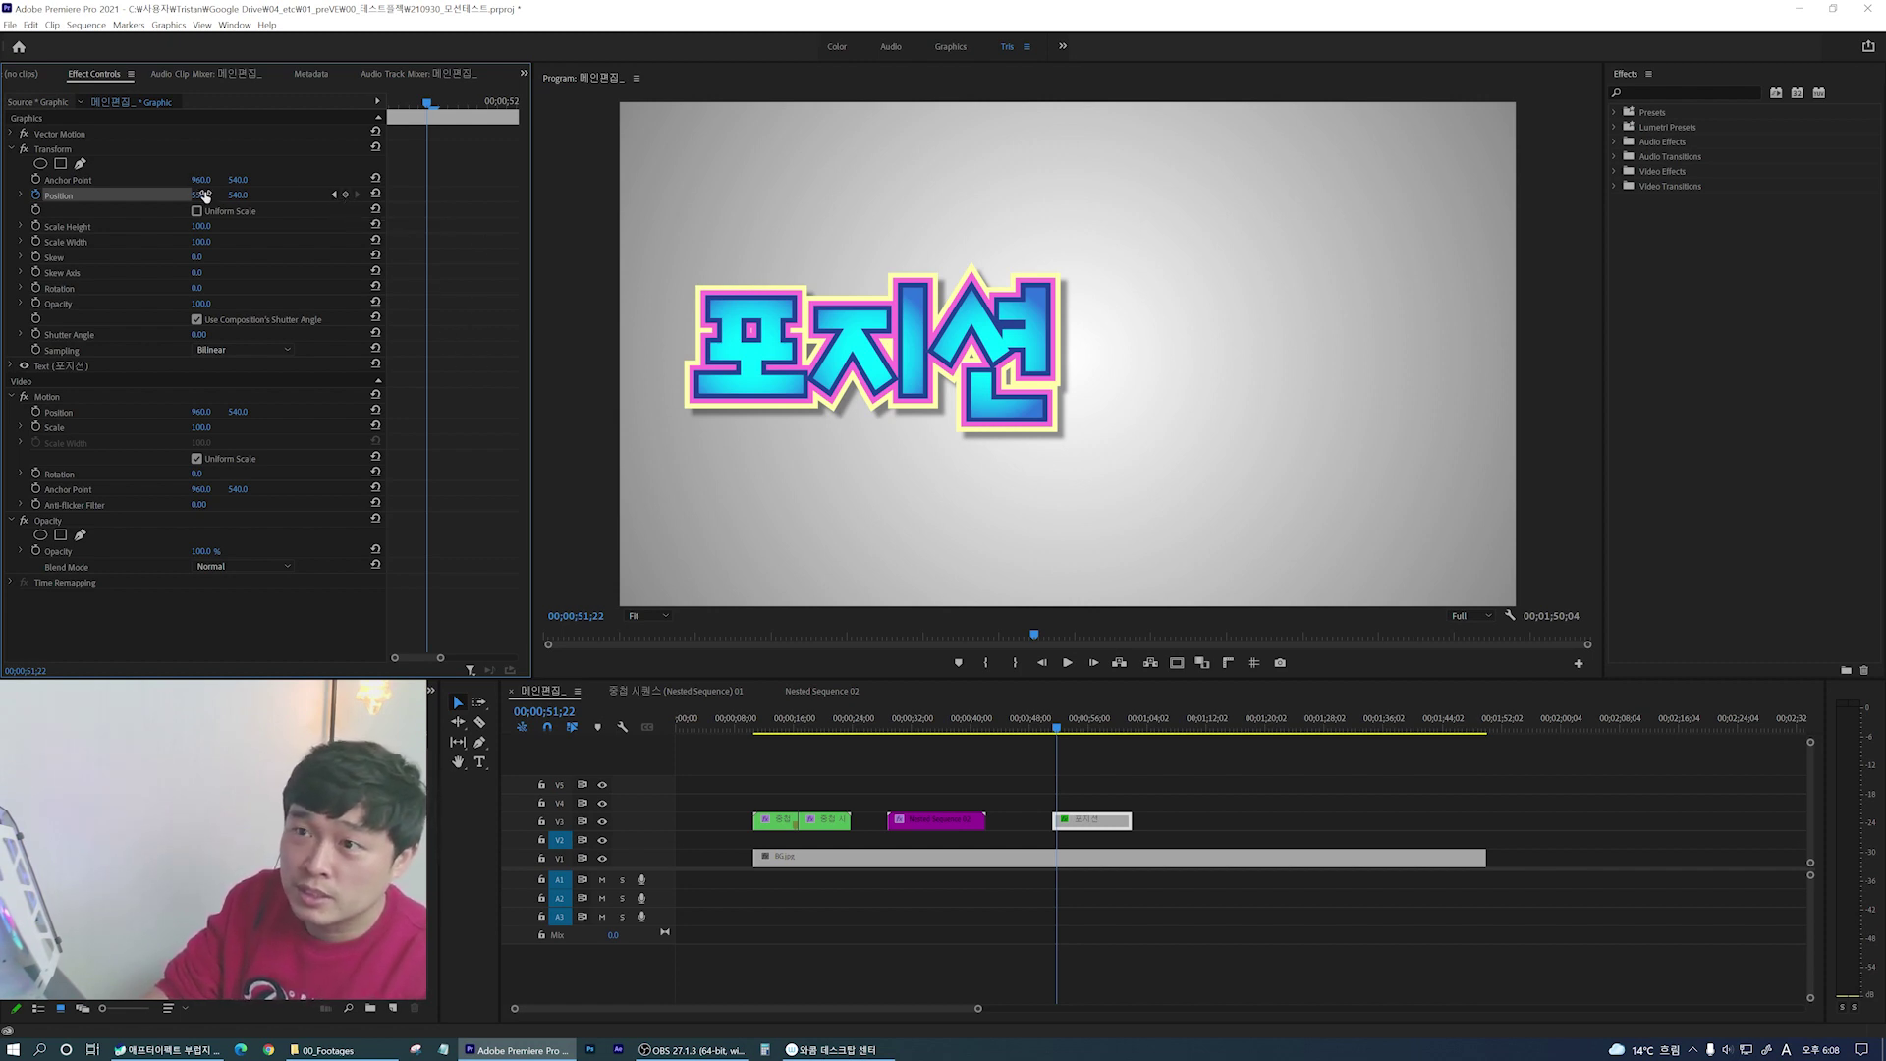
drag(198, 194, 266, 208)
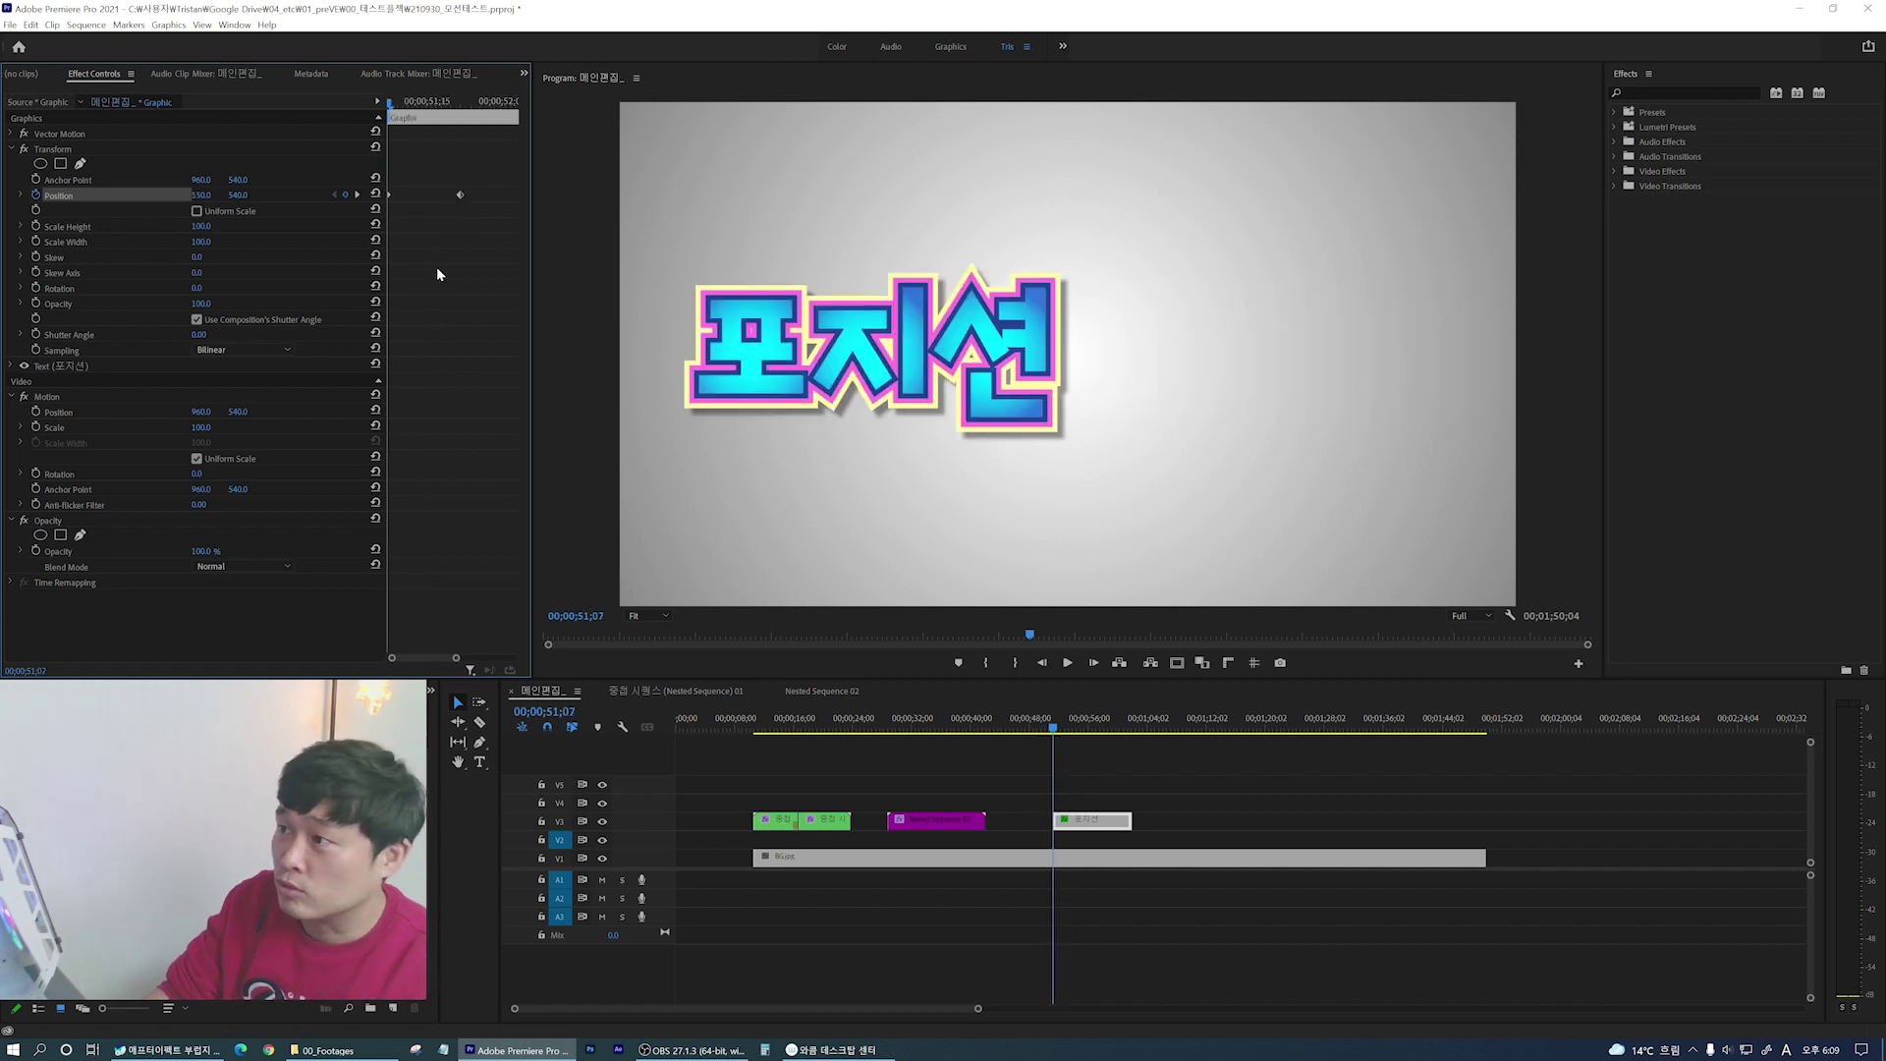
Step: Play back the title's Position animation from the start of the clip
key(space)
click(418, 102)
key(space)
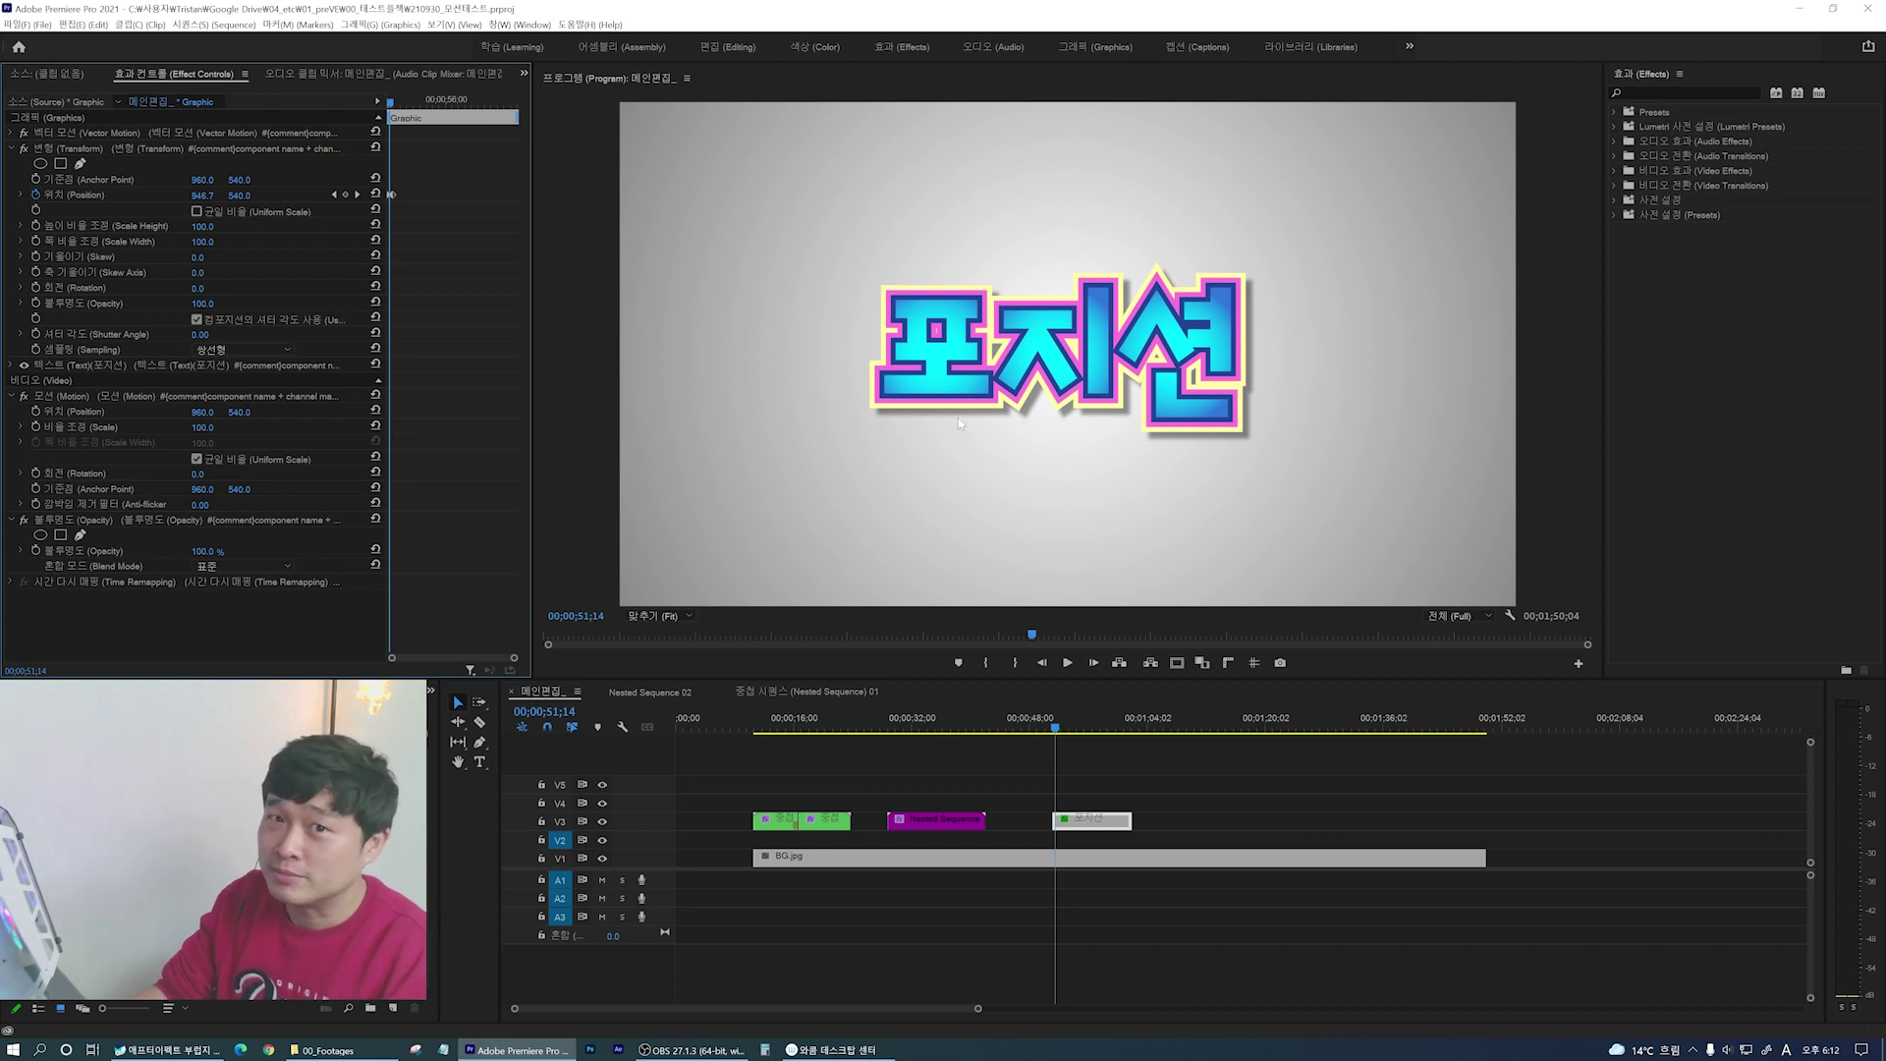
Step: Examine the two Position keyframes by zooming the effect timeline in and out around the playhead at 00;00;51;14
key(equal)
key(equal)
key(equal)
key(equal)
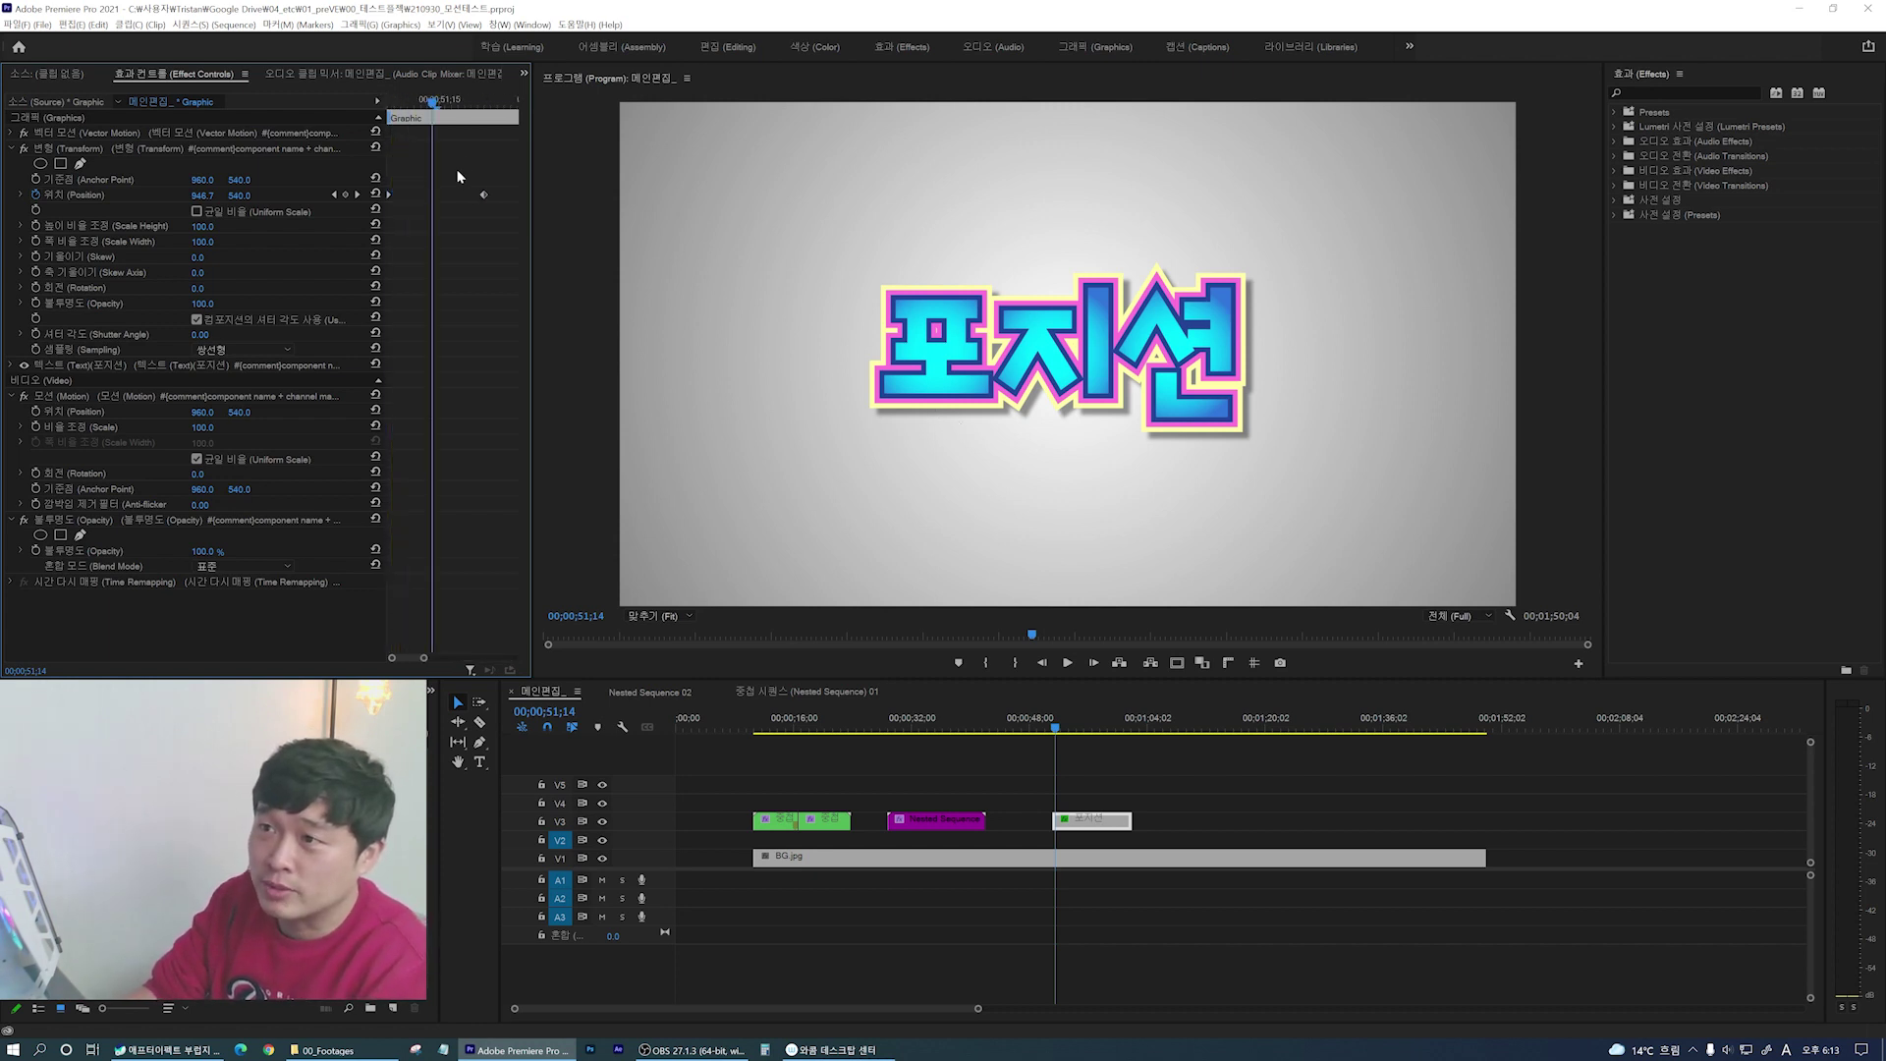
drag(412, 102, 453, 108)
click(438, 108)
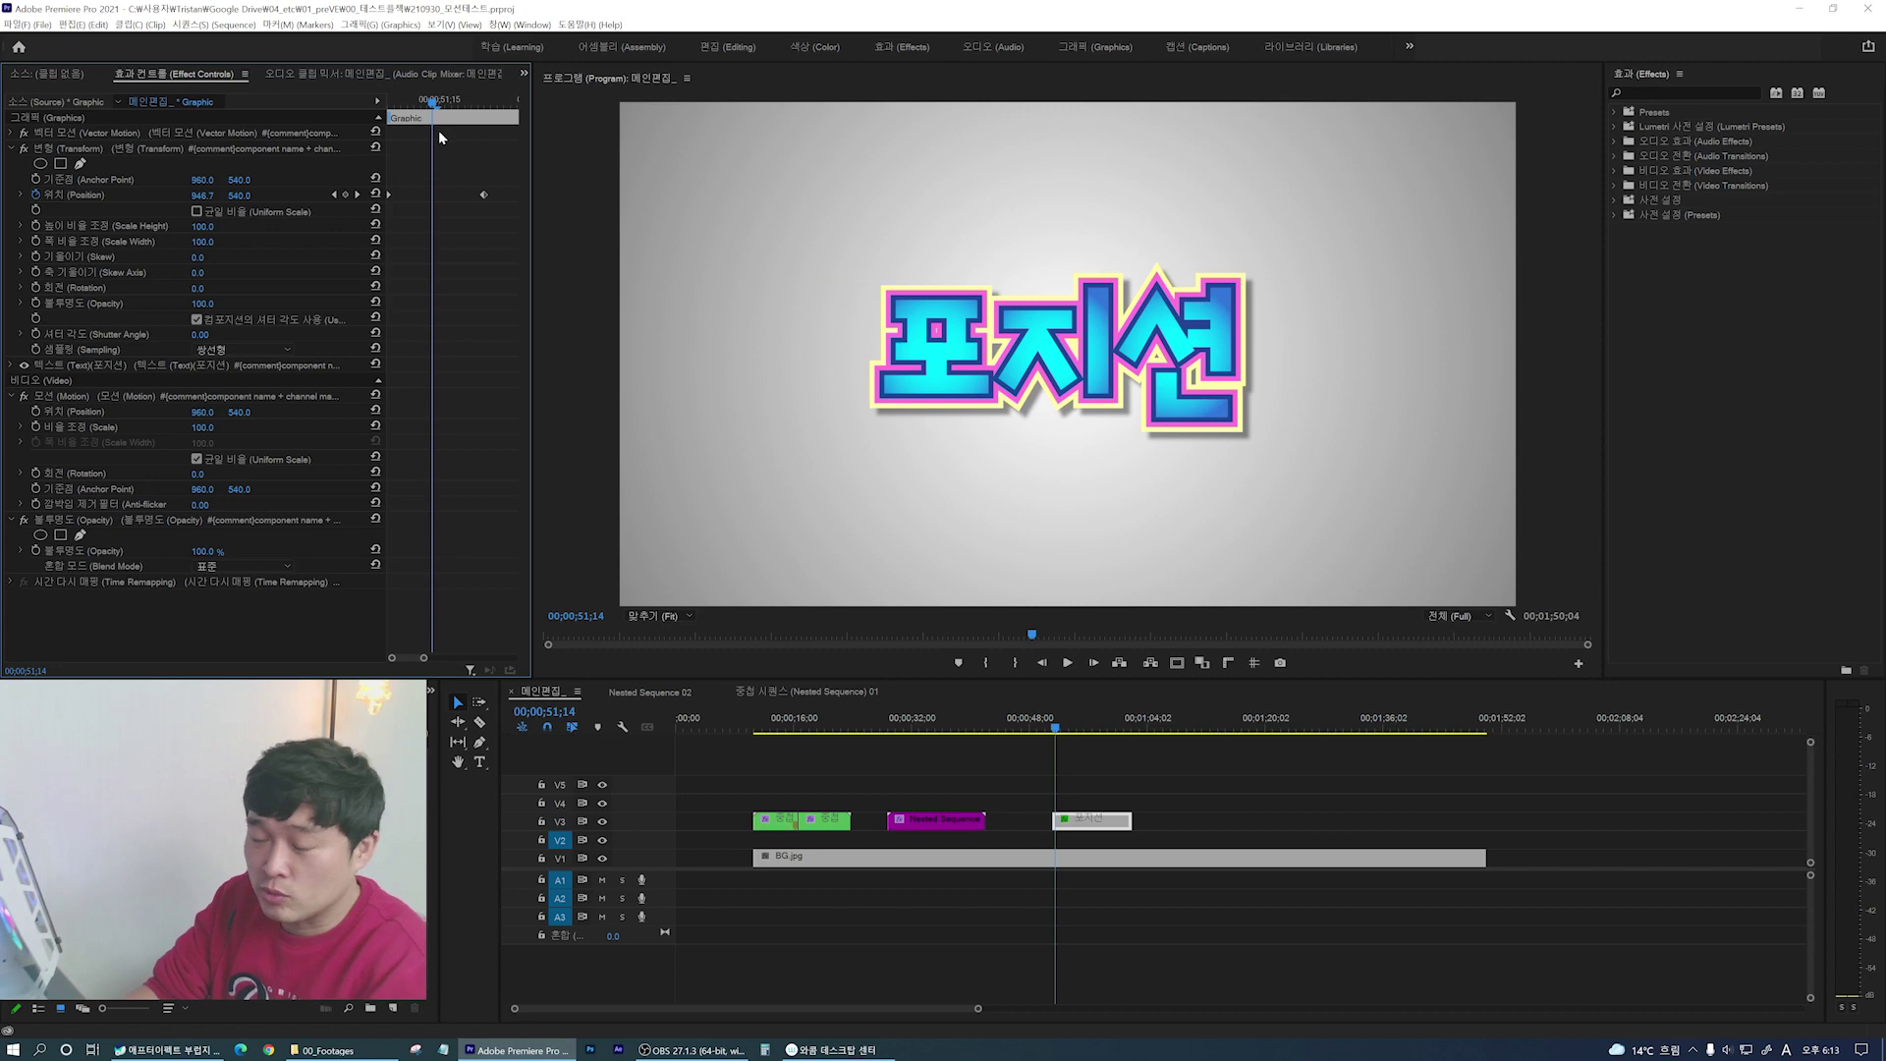
key(equal)
key(minus)
key(minus)
key(equal)
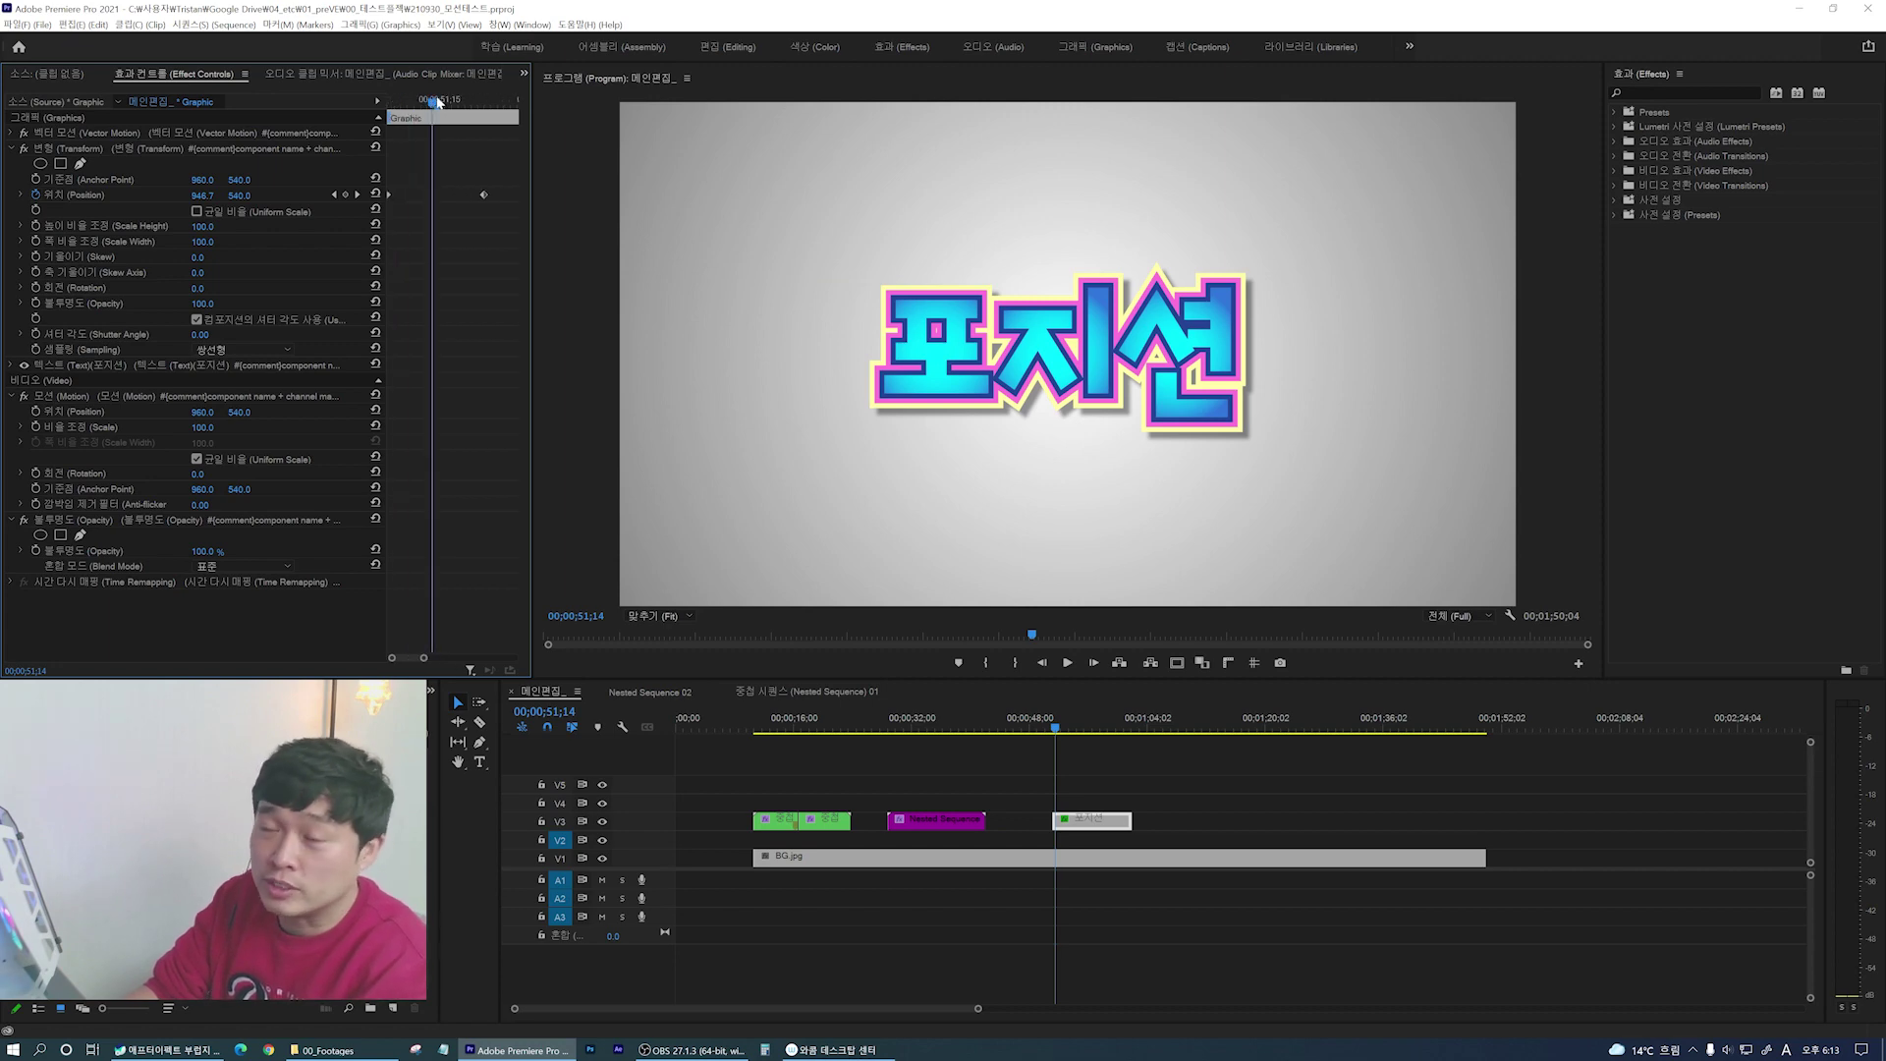
Step: Return the playhead to the title clip's start and apply Ease Out temporal interpolation to the first Transform Position keyframe
drag(436, 101, 388, 106)
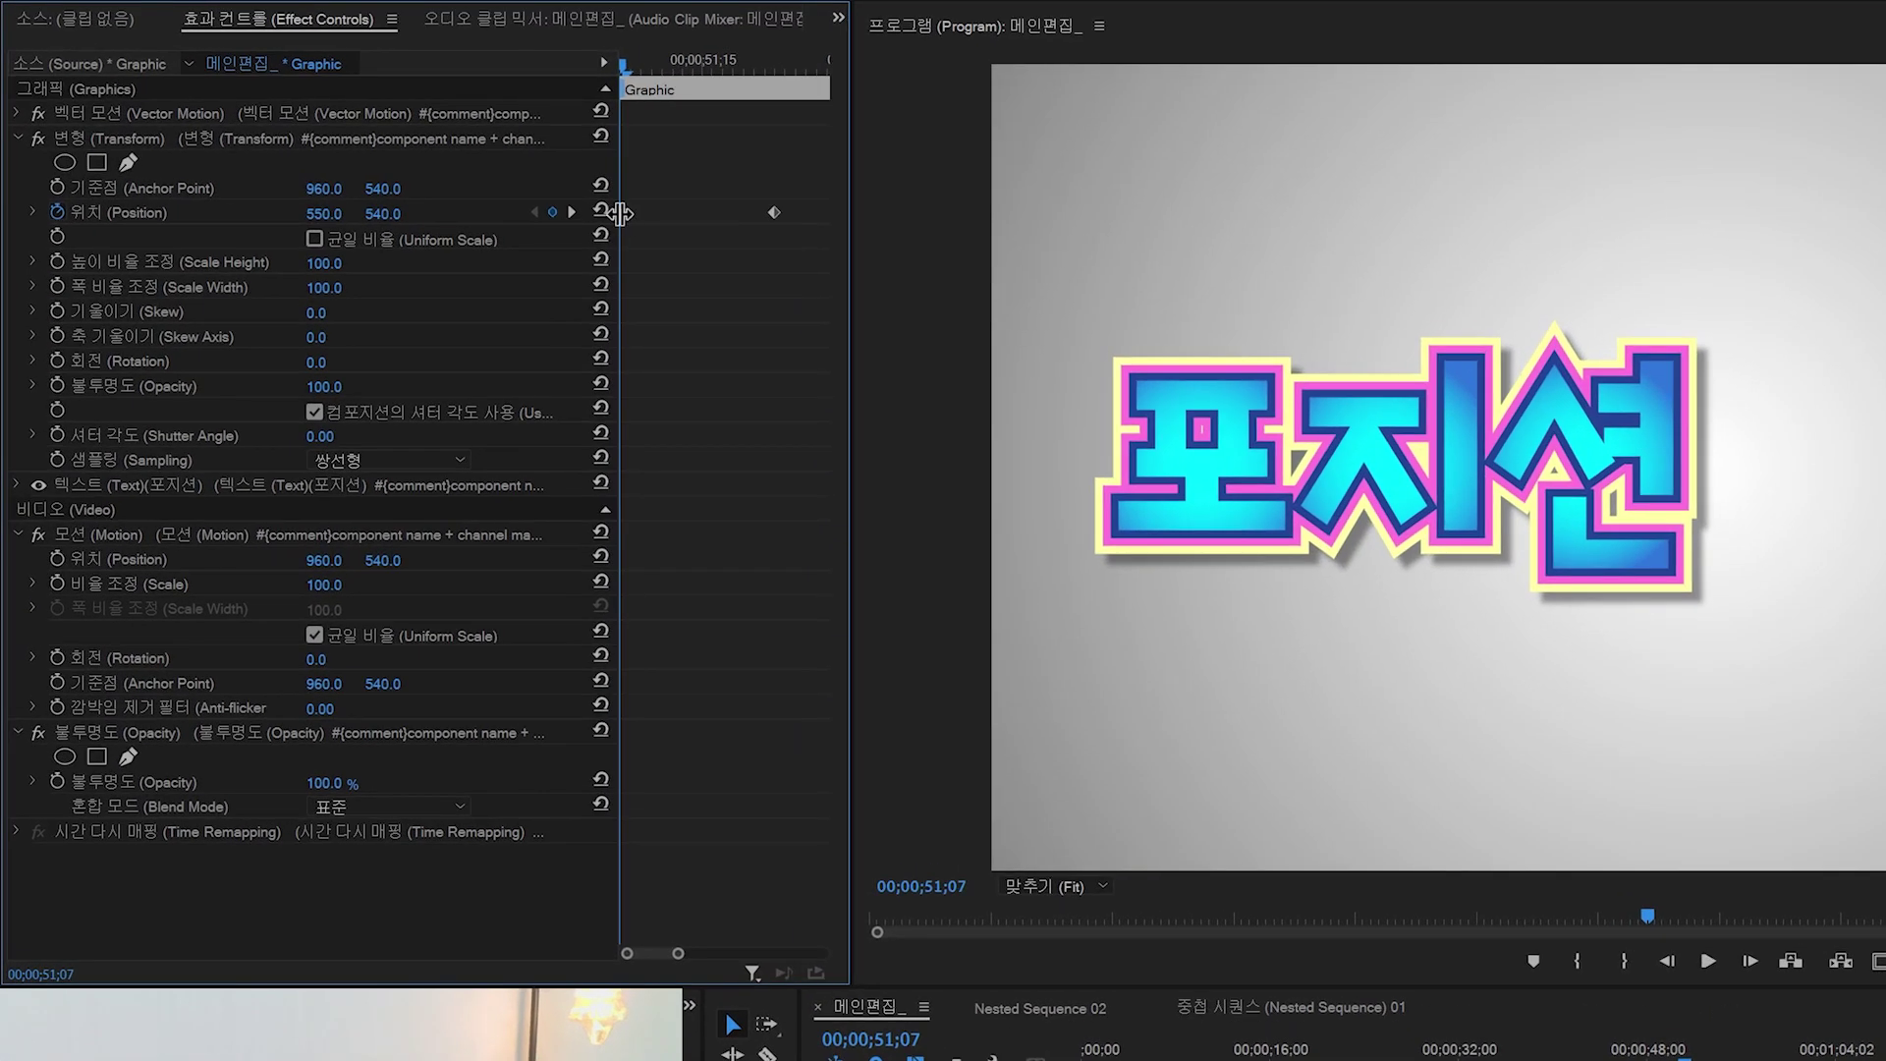
right_click(625, 218)
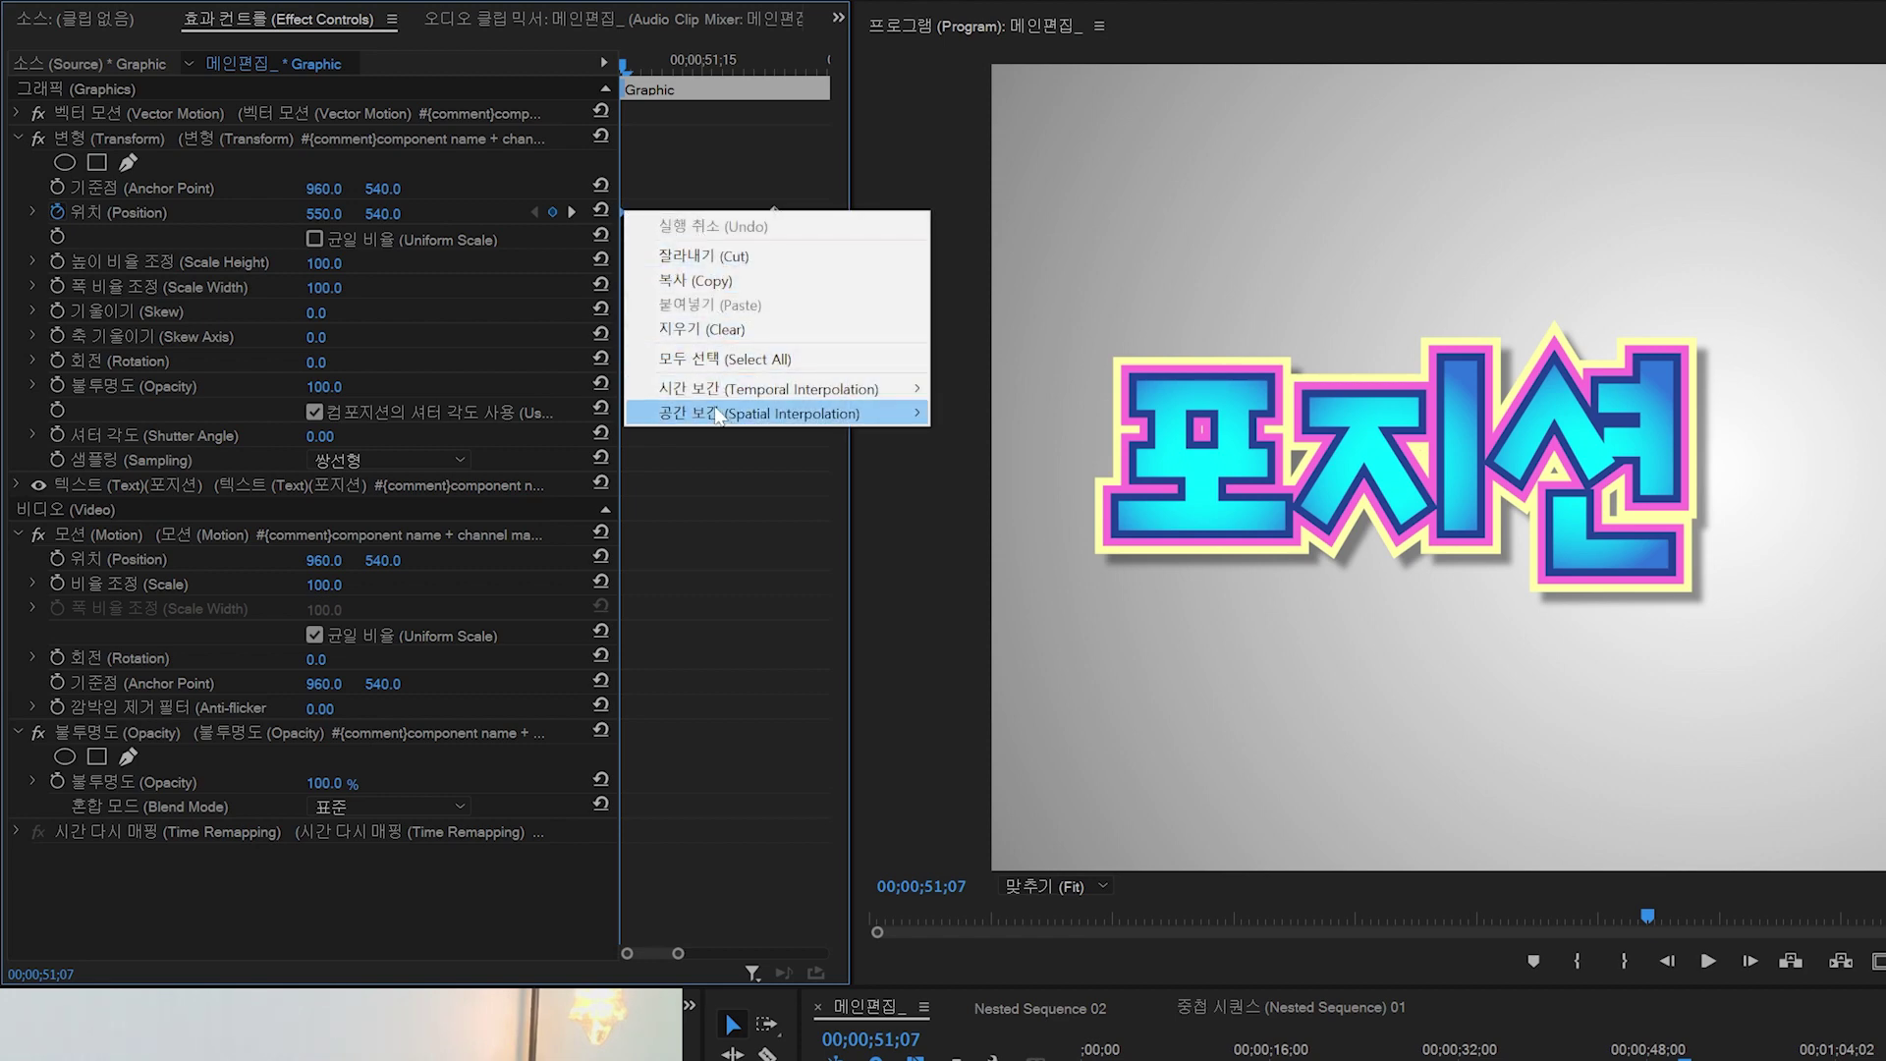
mouse_move(725, 393)
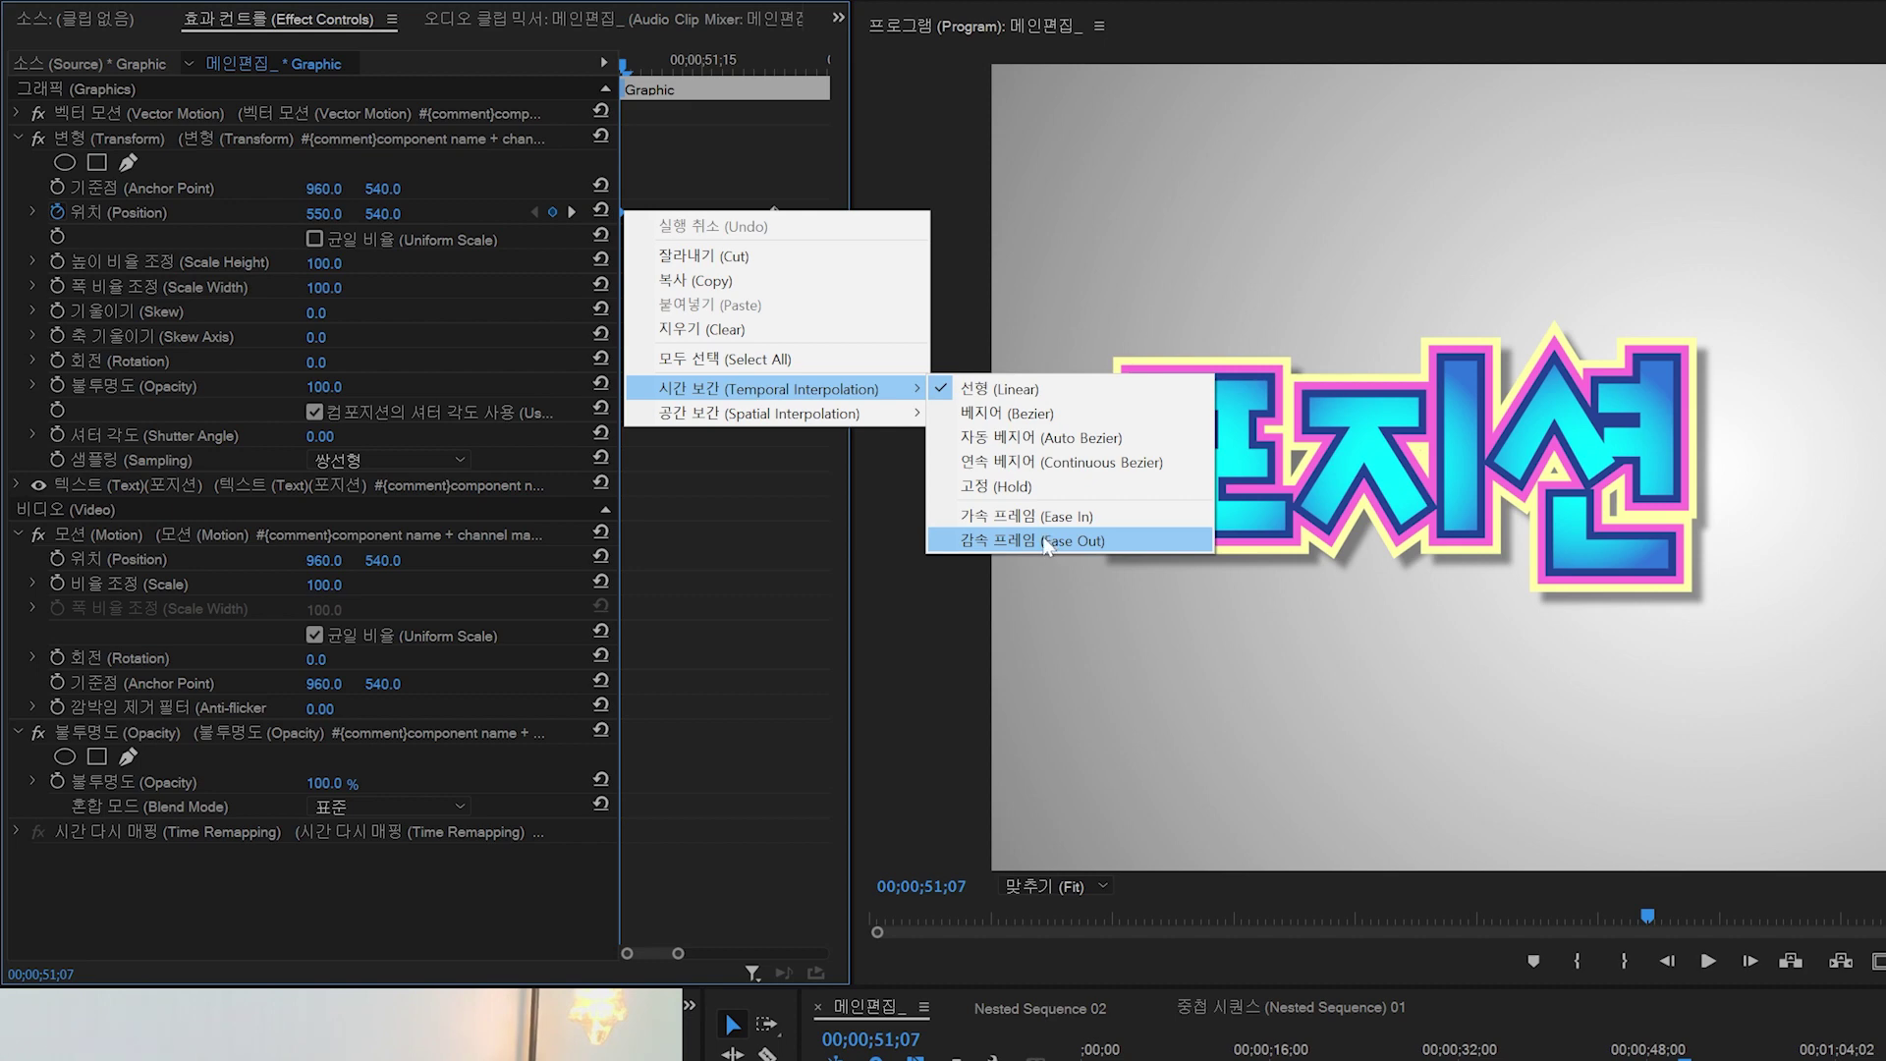
click(1047, 542)
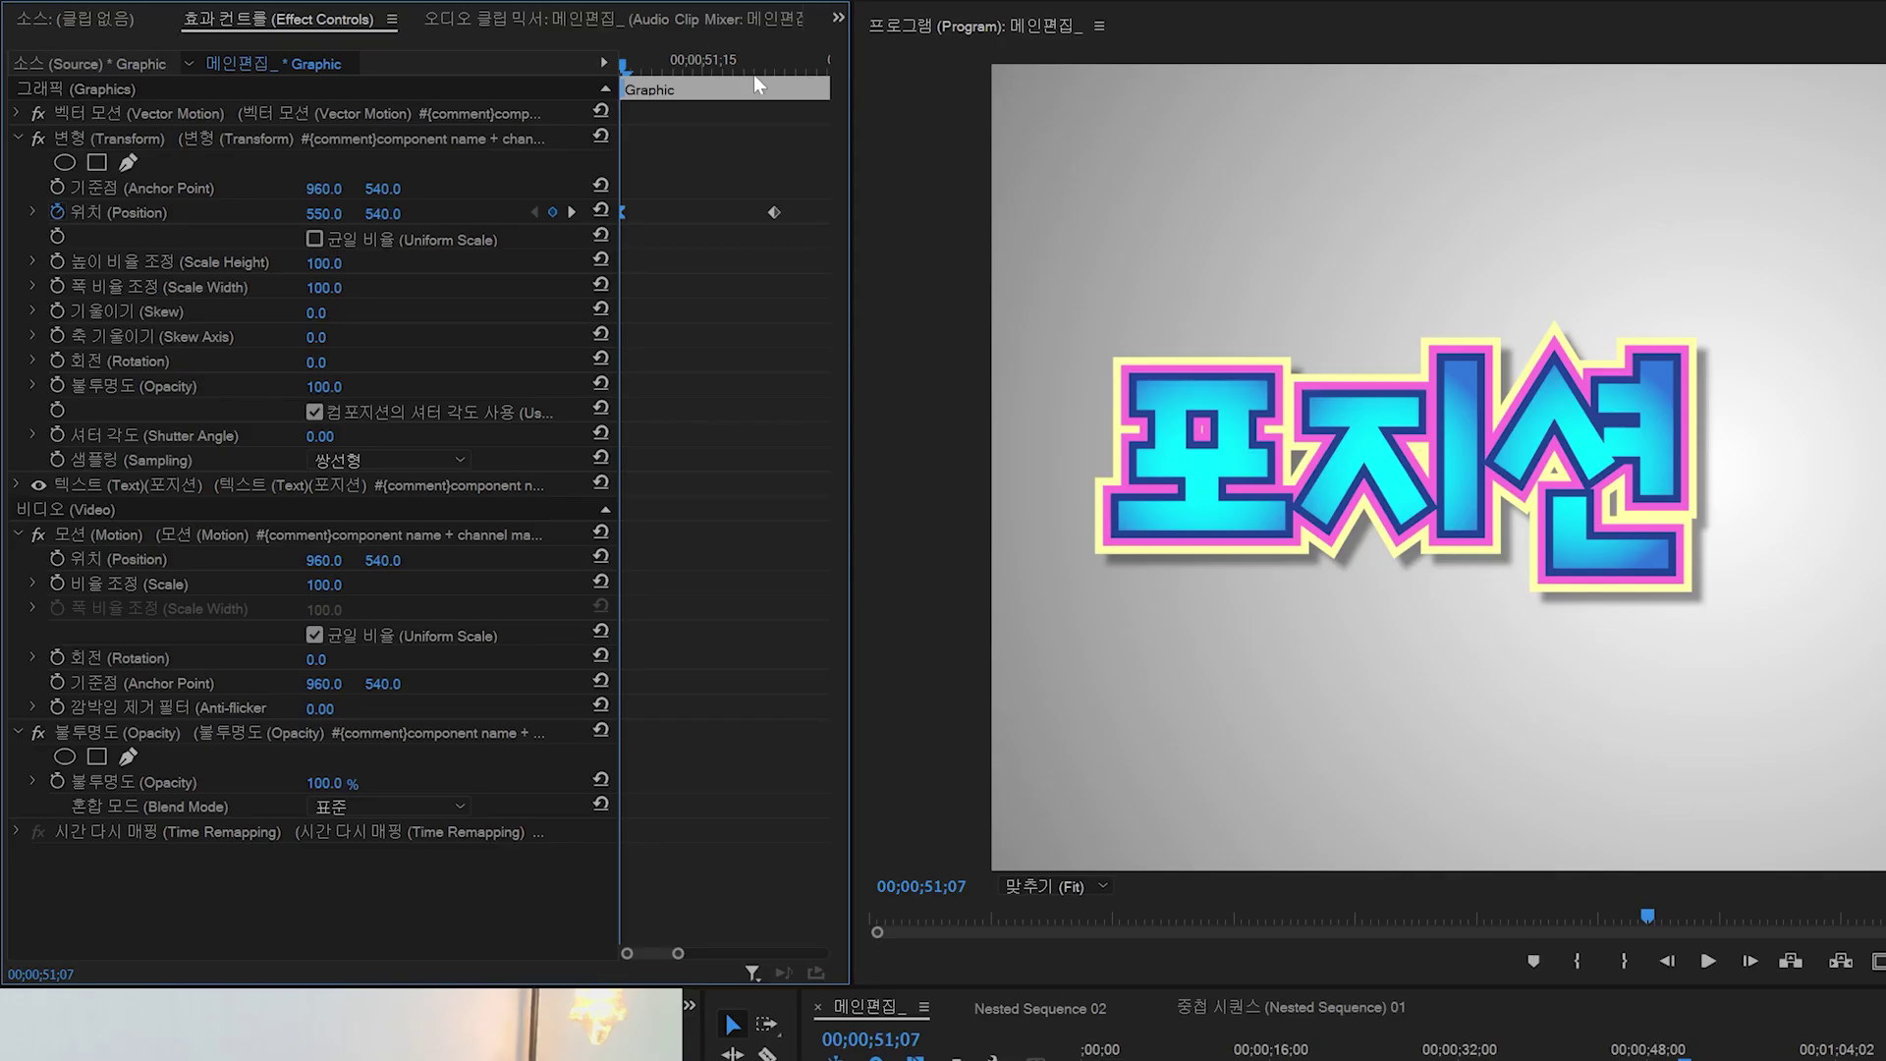
Step: Apply Ease In temporal interpolation to the second Position keyframe of the title
right_click(775, 214)
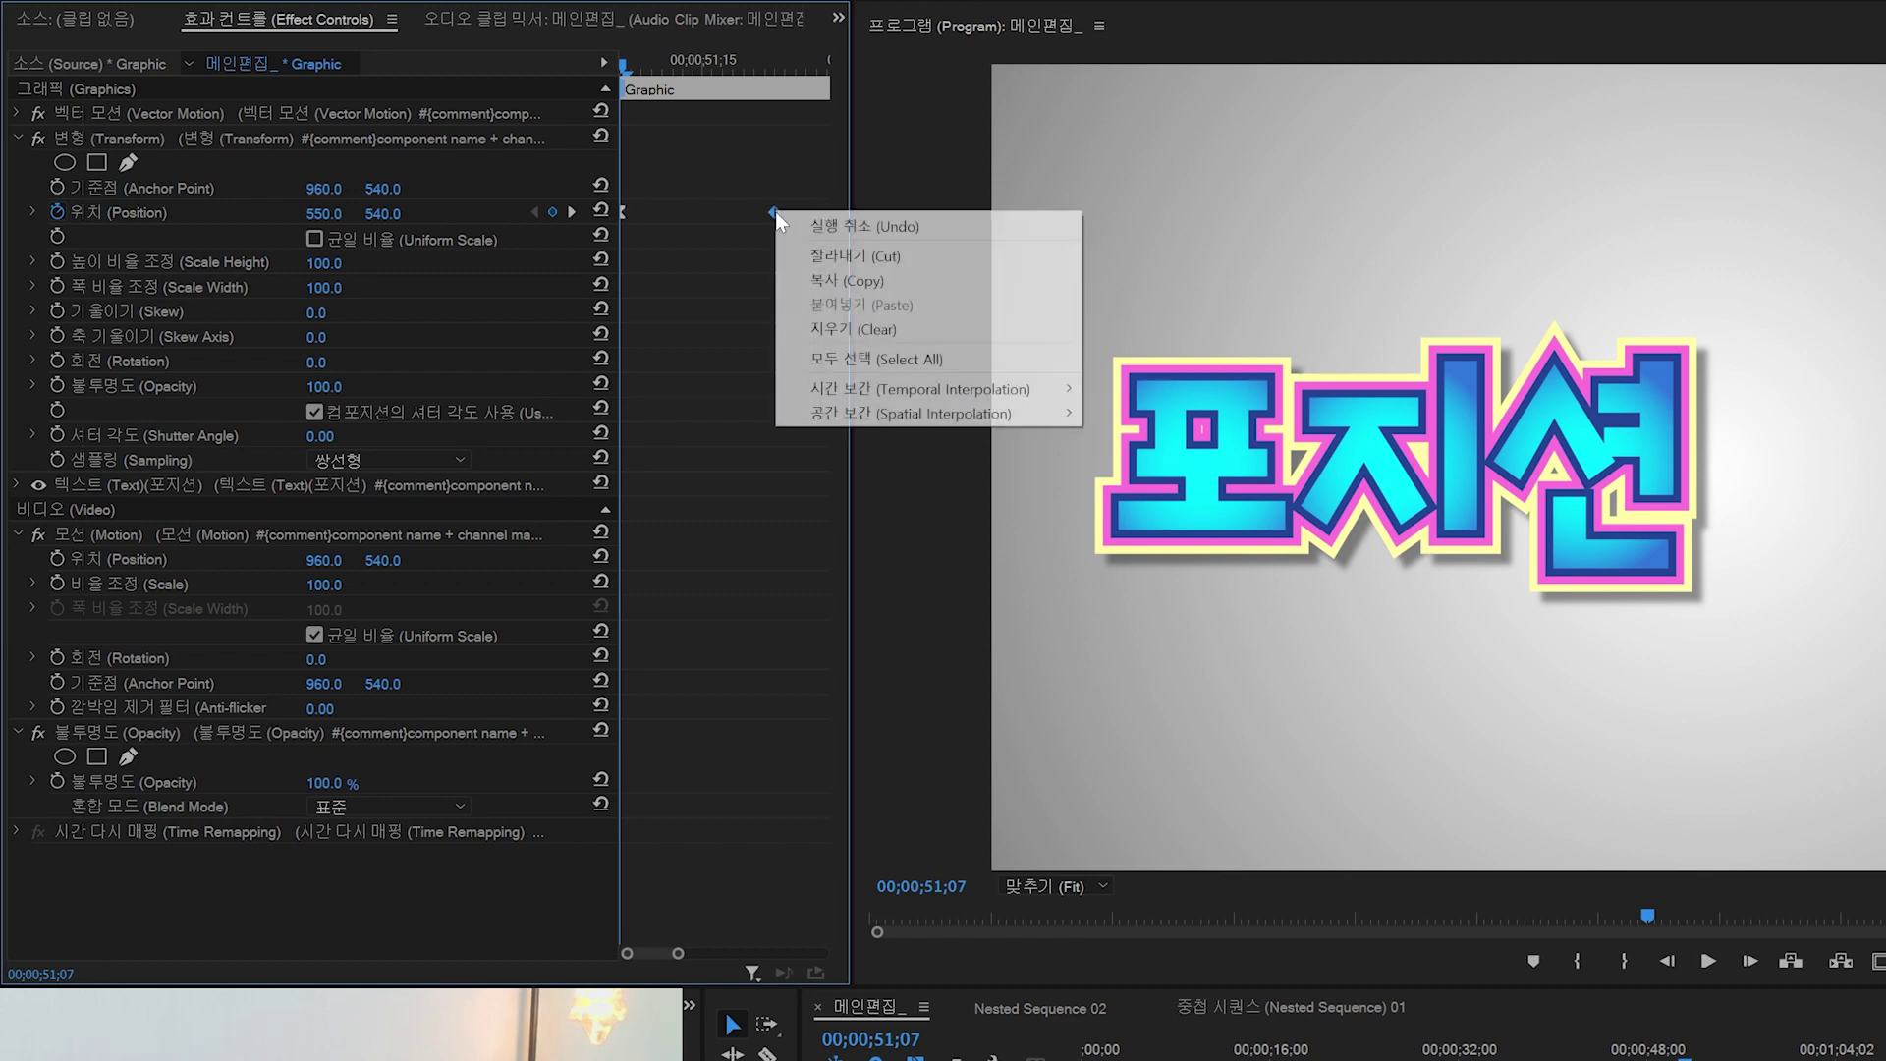
mouse_move(929, 398)
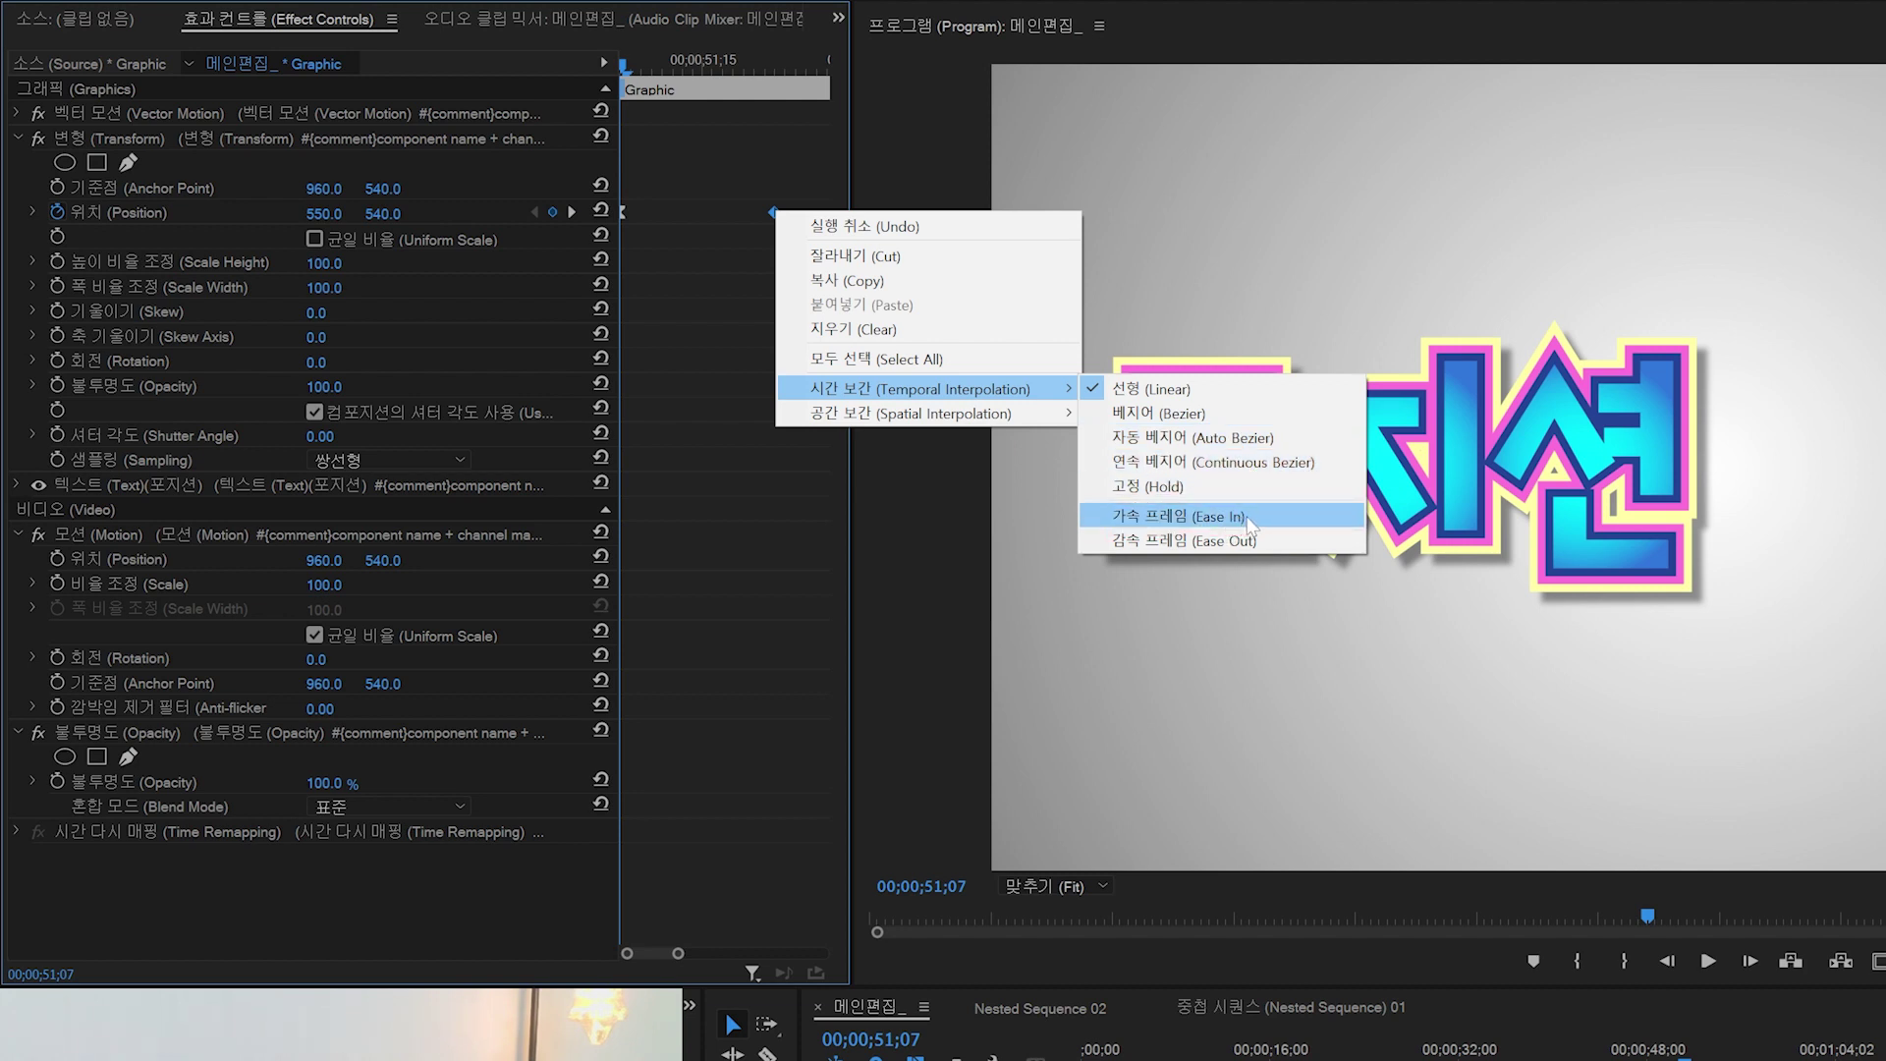
click(1249, 520)
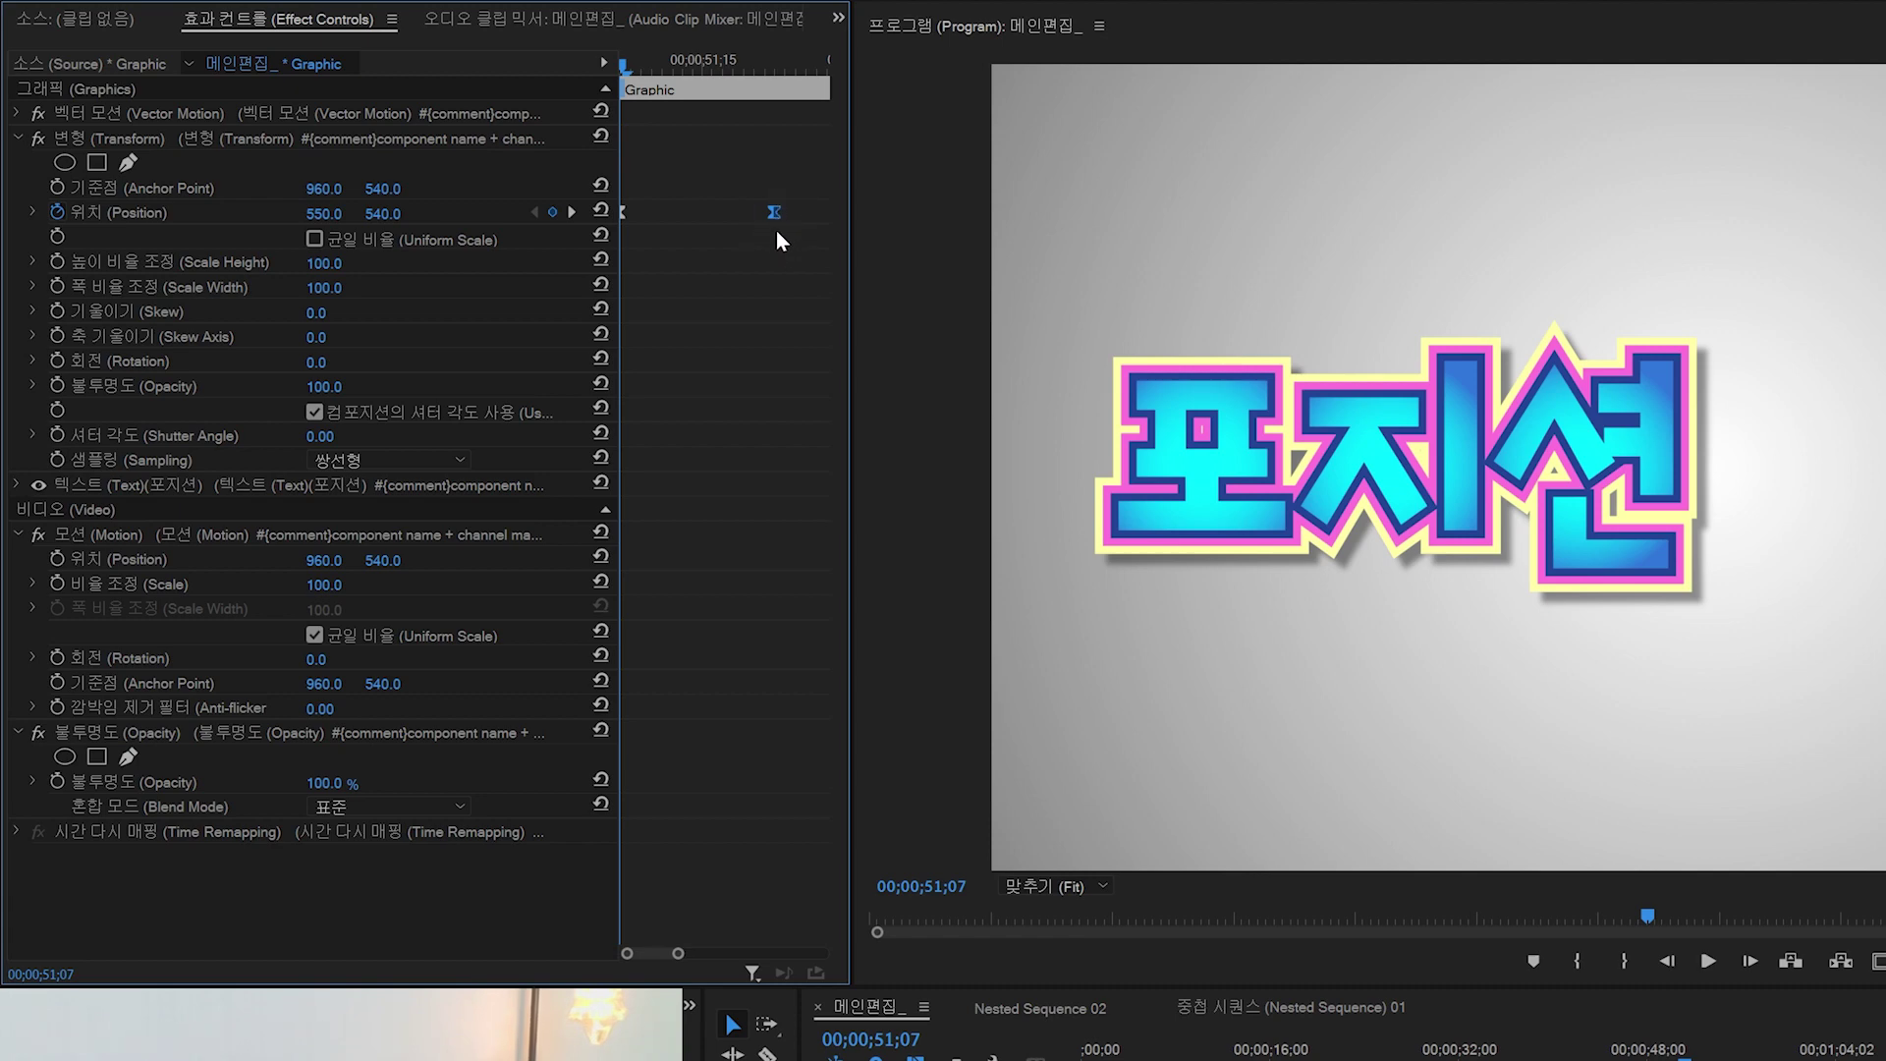
Step: Choose Ease In temporal interpolation for the title's first Position keyframe as well
right_click(622, 214)
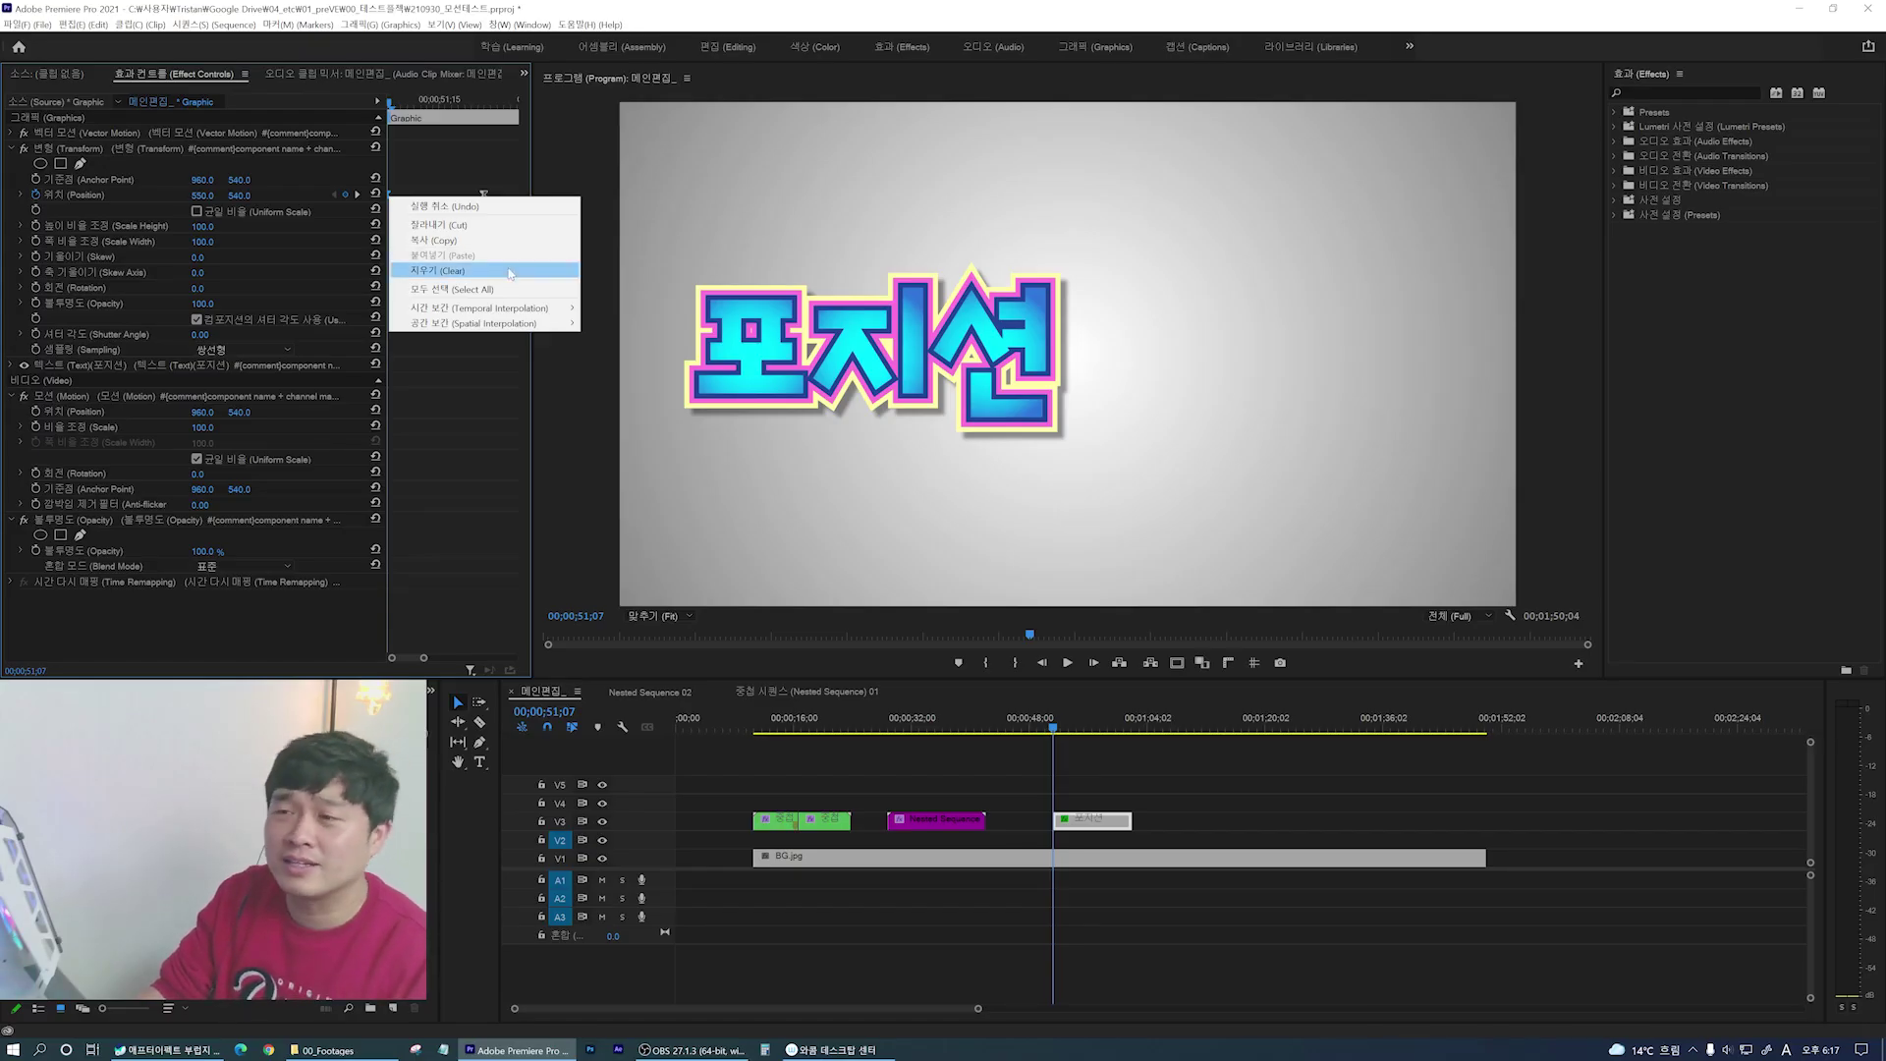
mouse_move(489, 310)
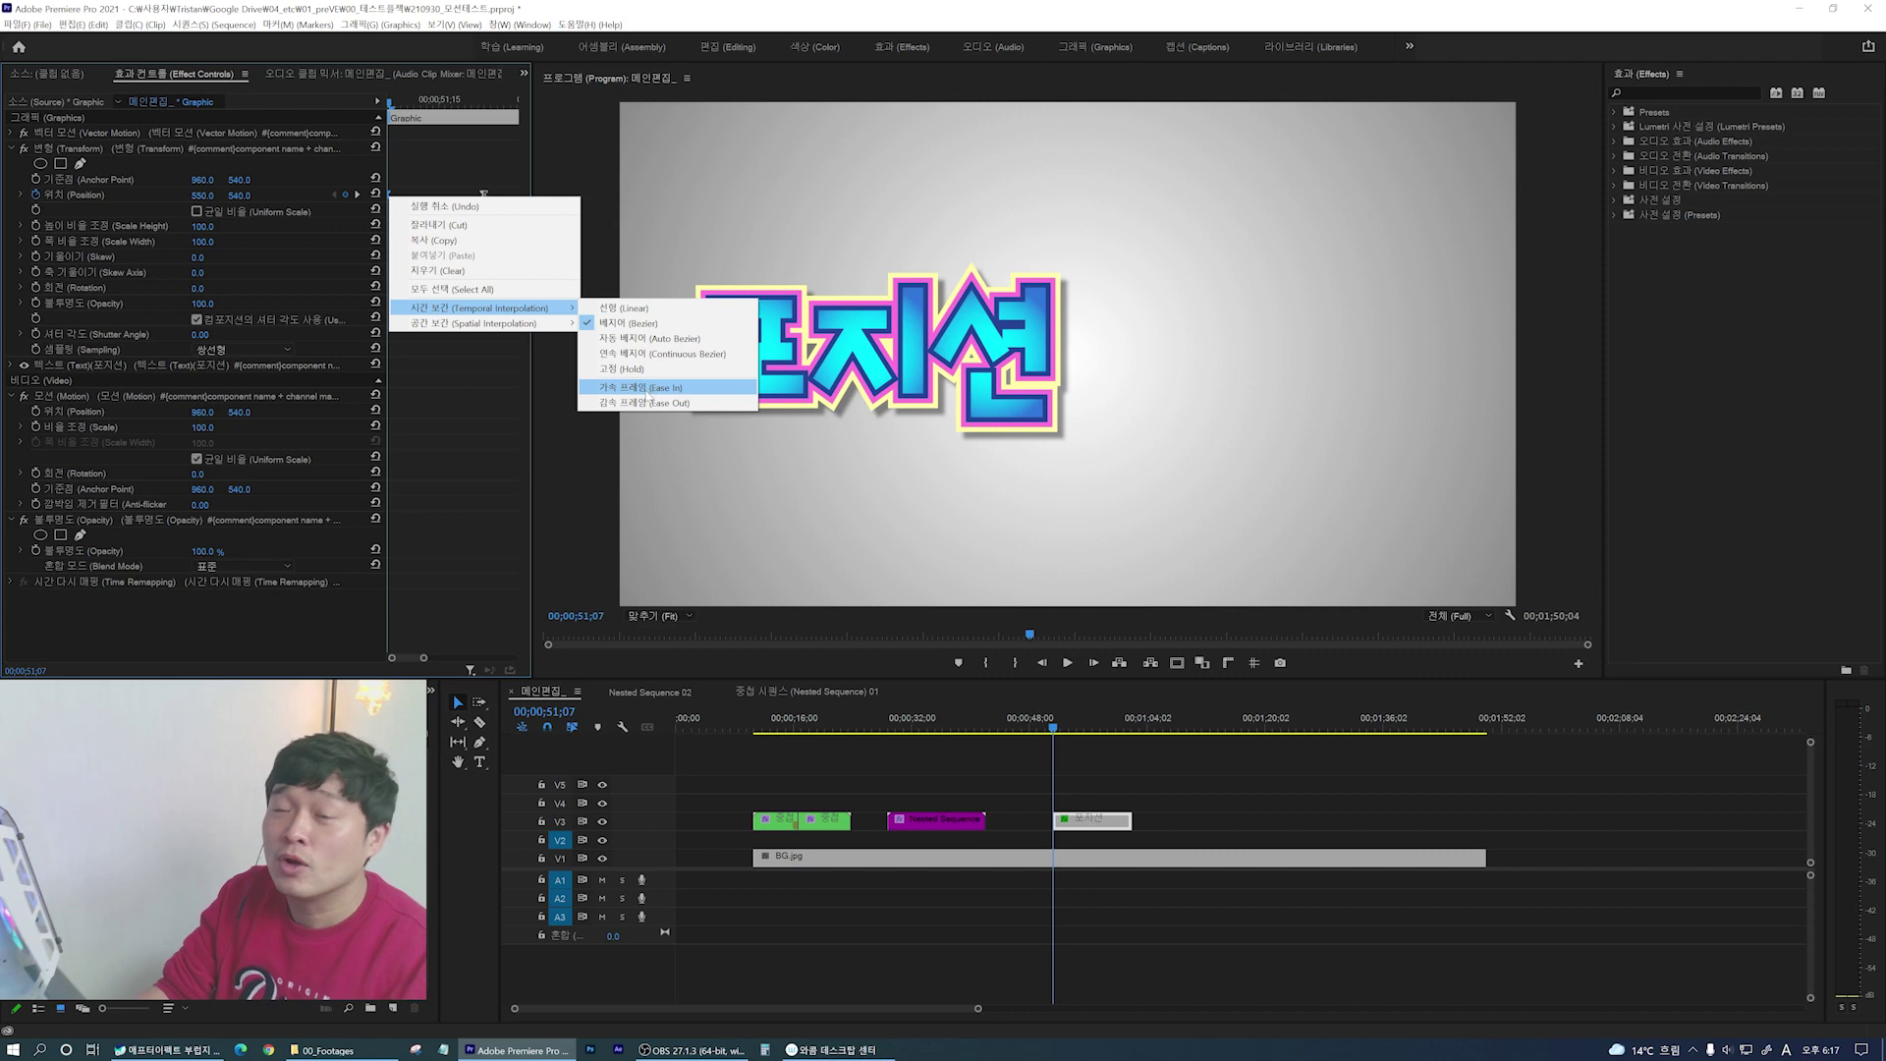
click(650, 391)
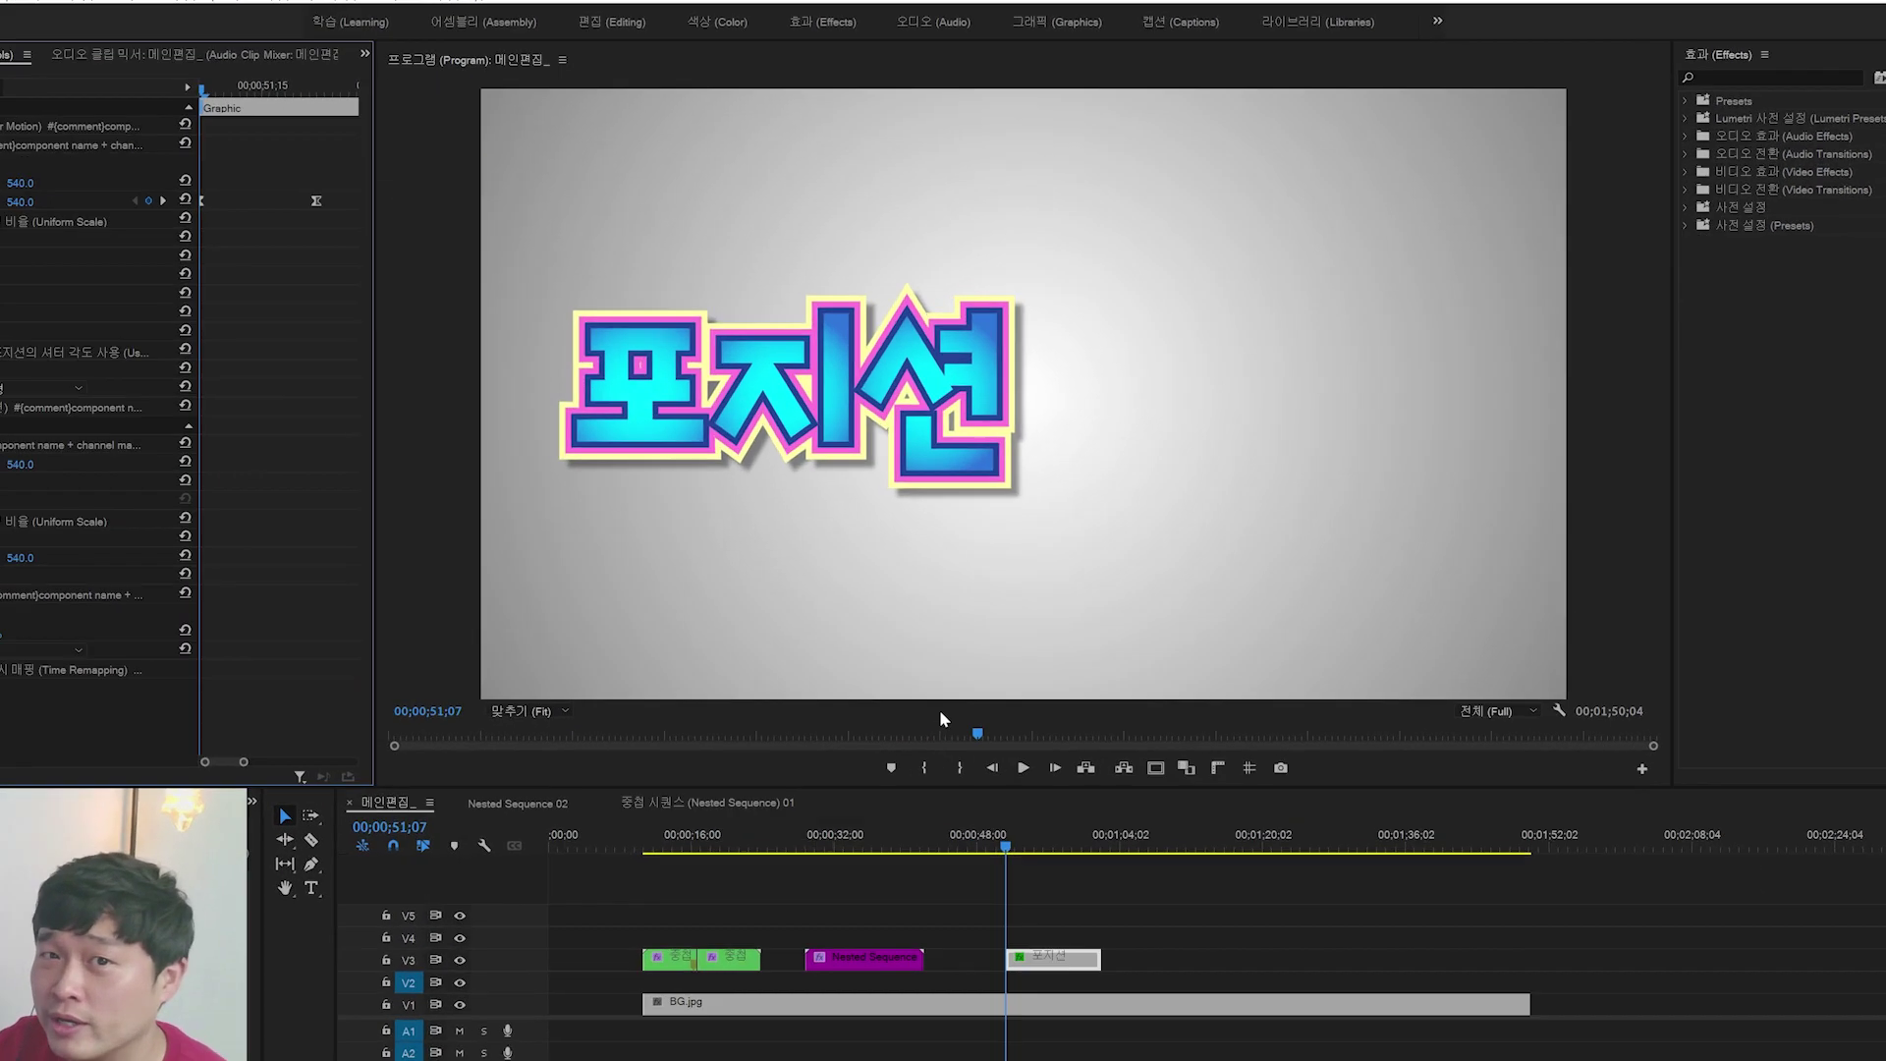
Step: Play back the eased title and the linear copy starting at 00;01;05;18 to compare their motion
key(space)
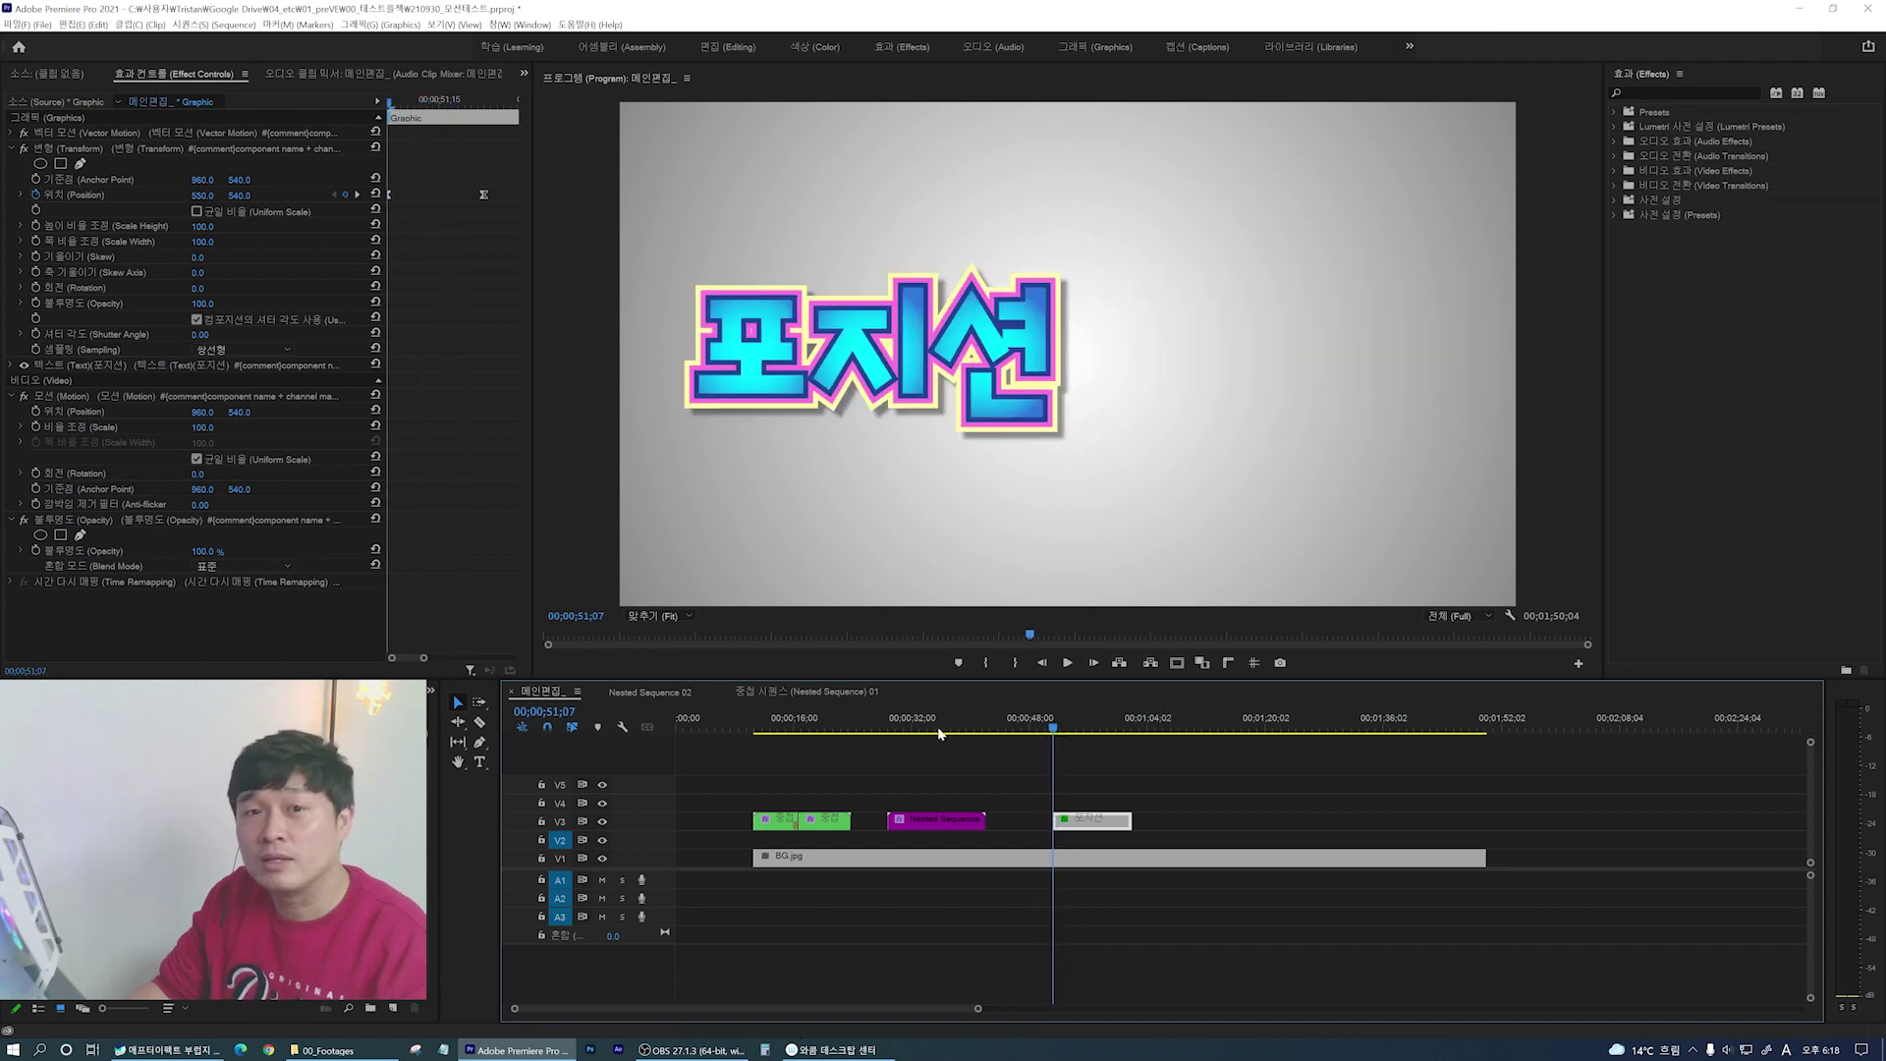
key(space)
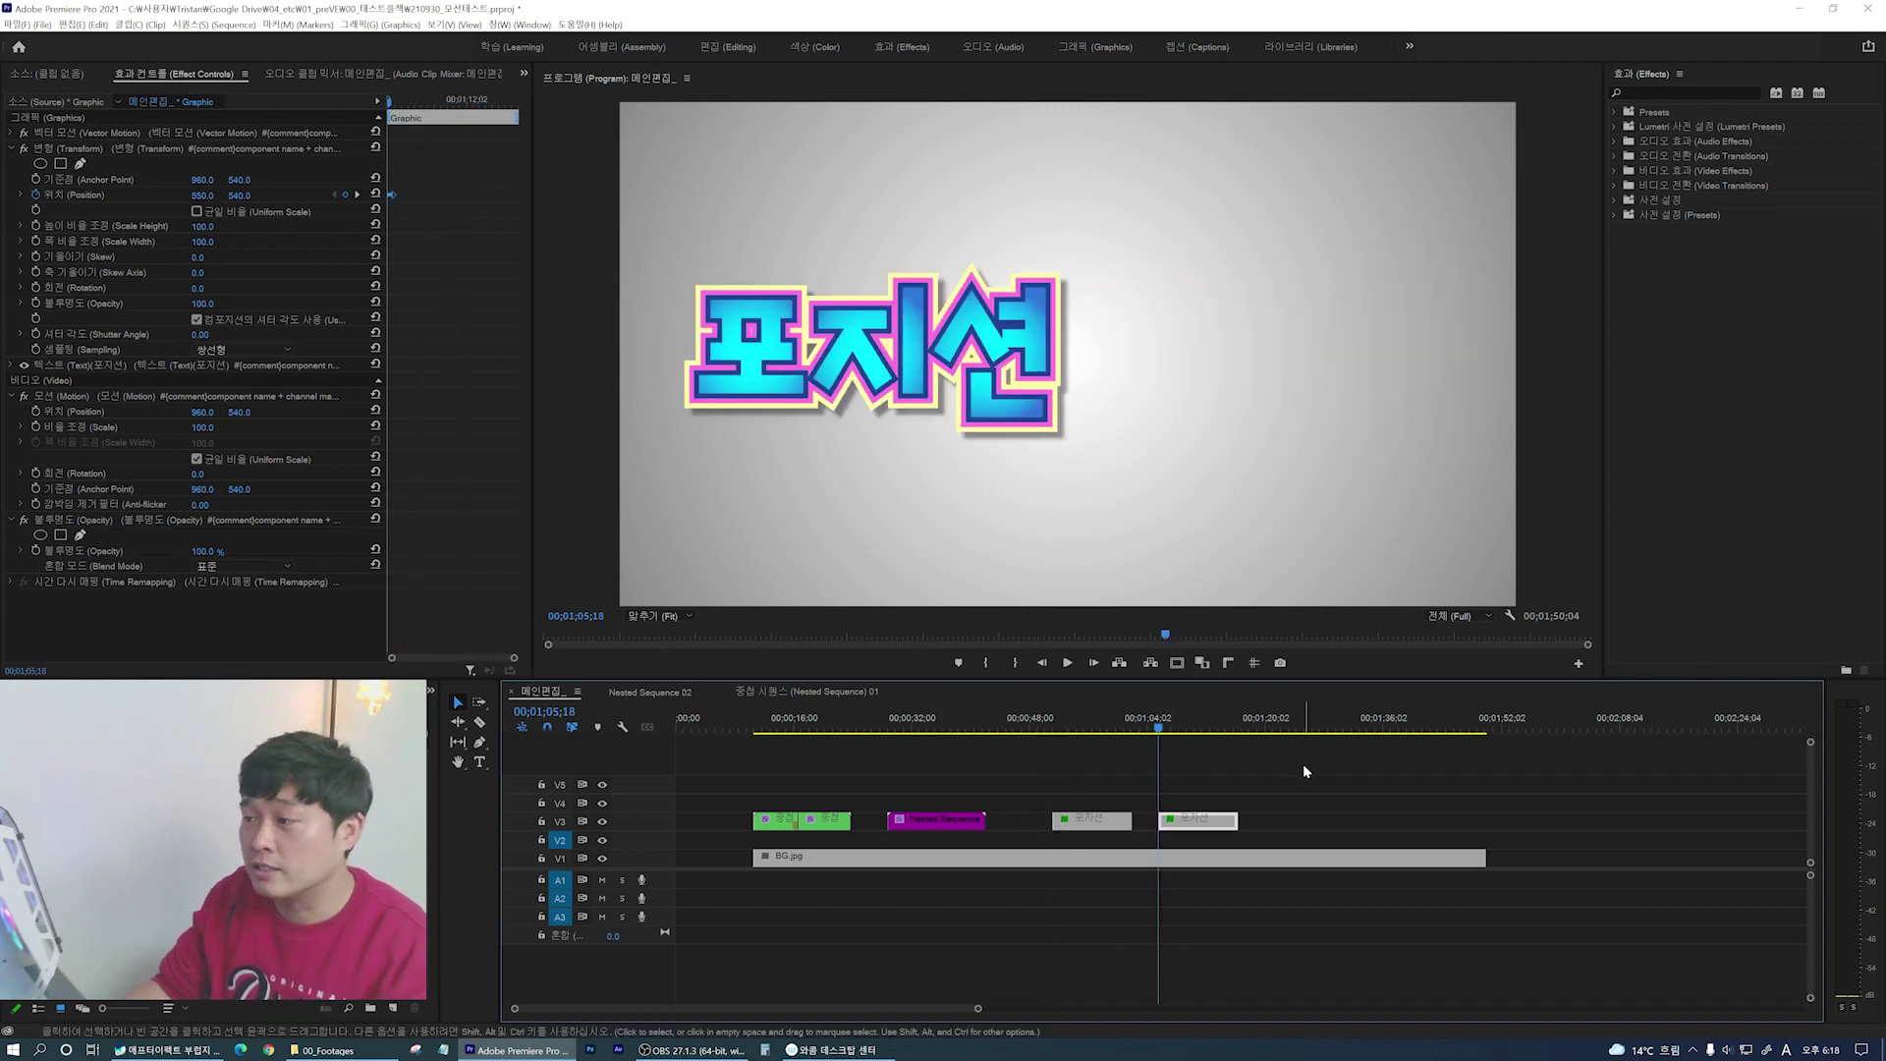
key(space)
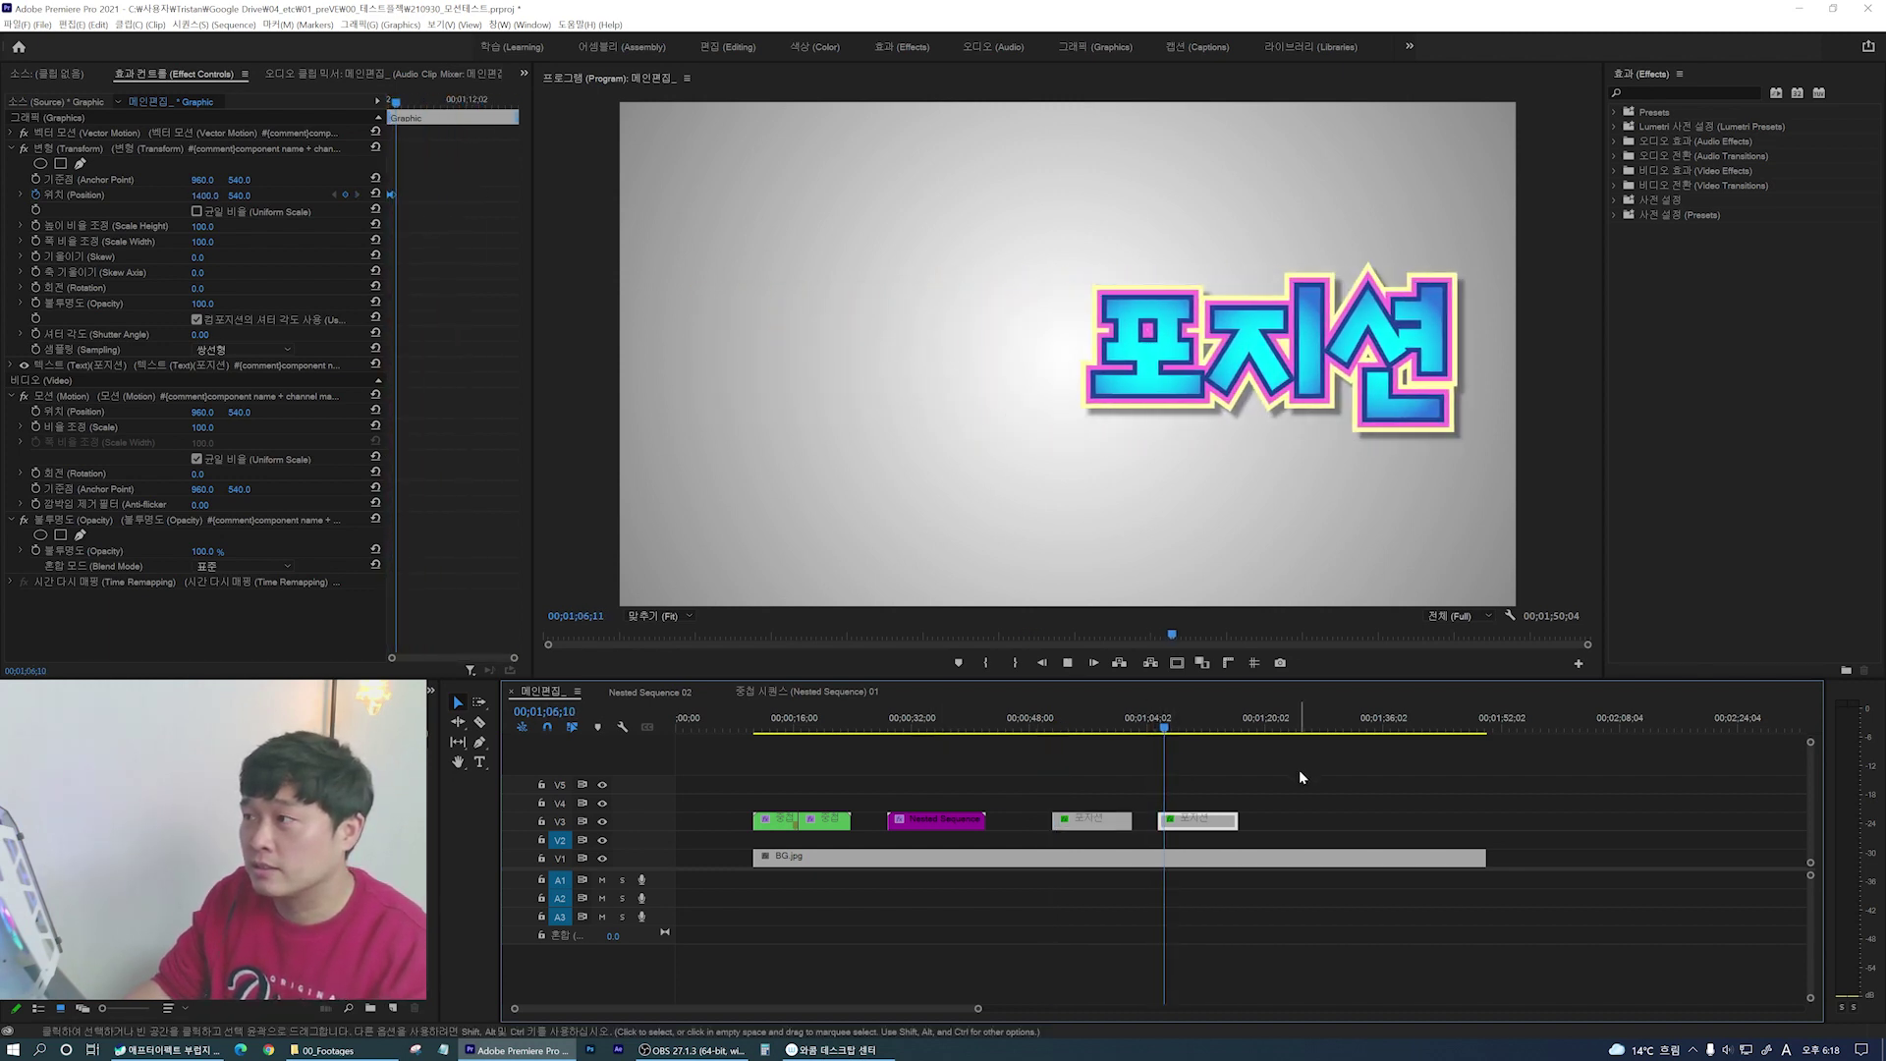
key(space)
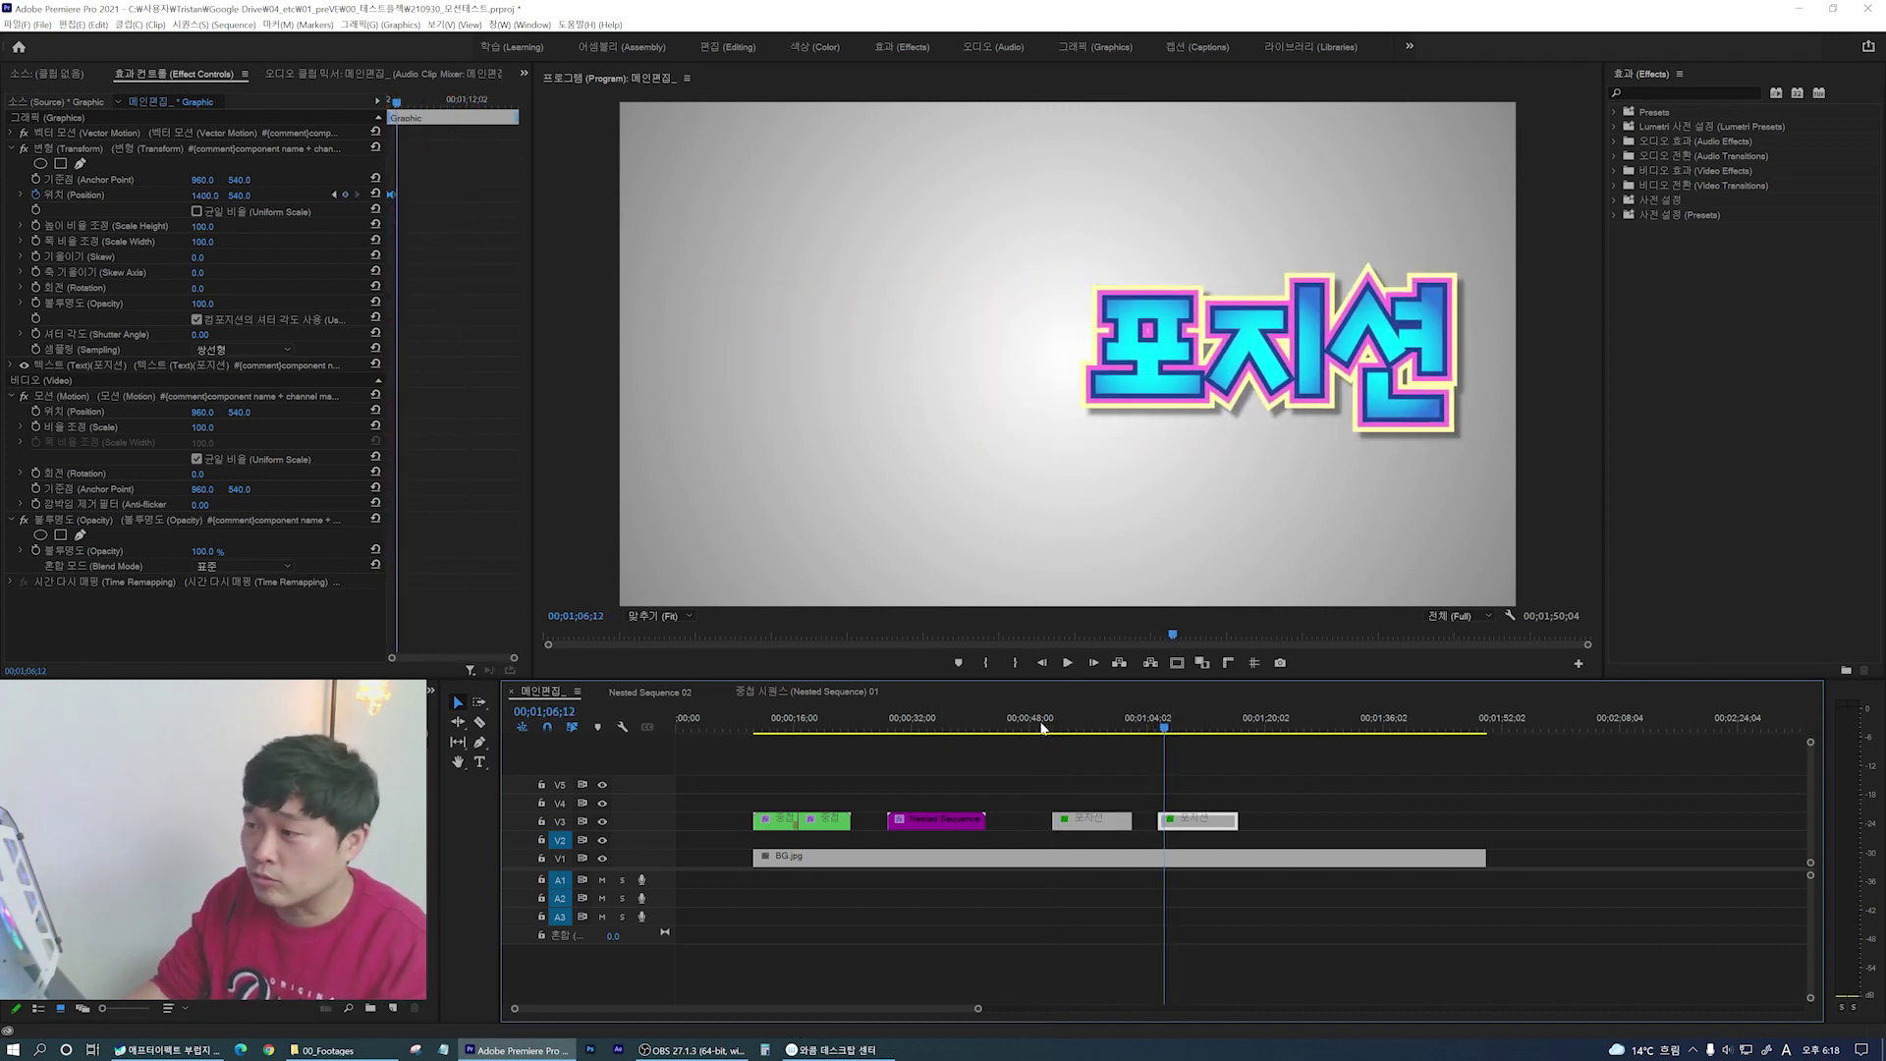
key(space)
key(Up)
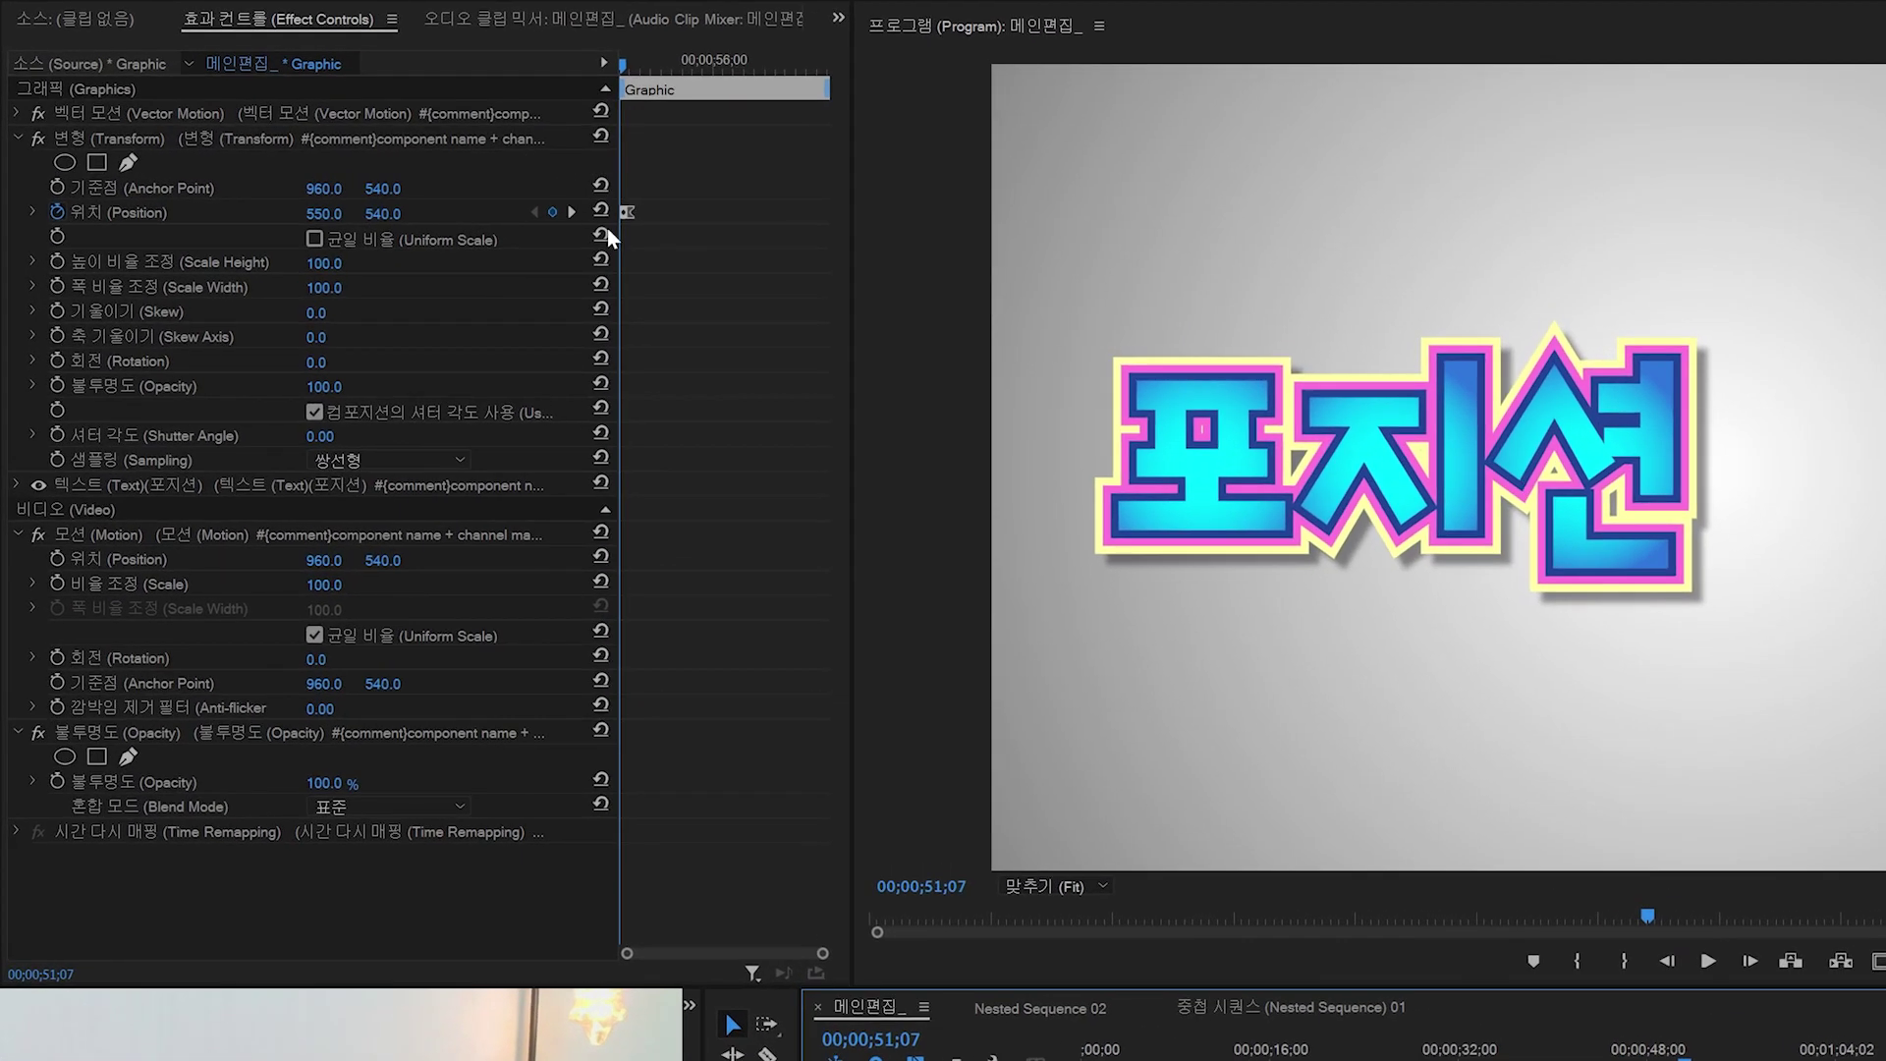
Step: Show the velocity graph of the eased title's Position and scrub from the clip start to the second keyframe at 00;00;51;22
click(674, 192)
key(equal)
key(equal)
key(equal)
key(equal)
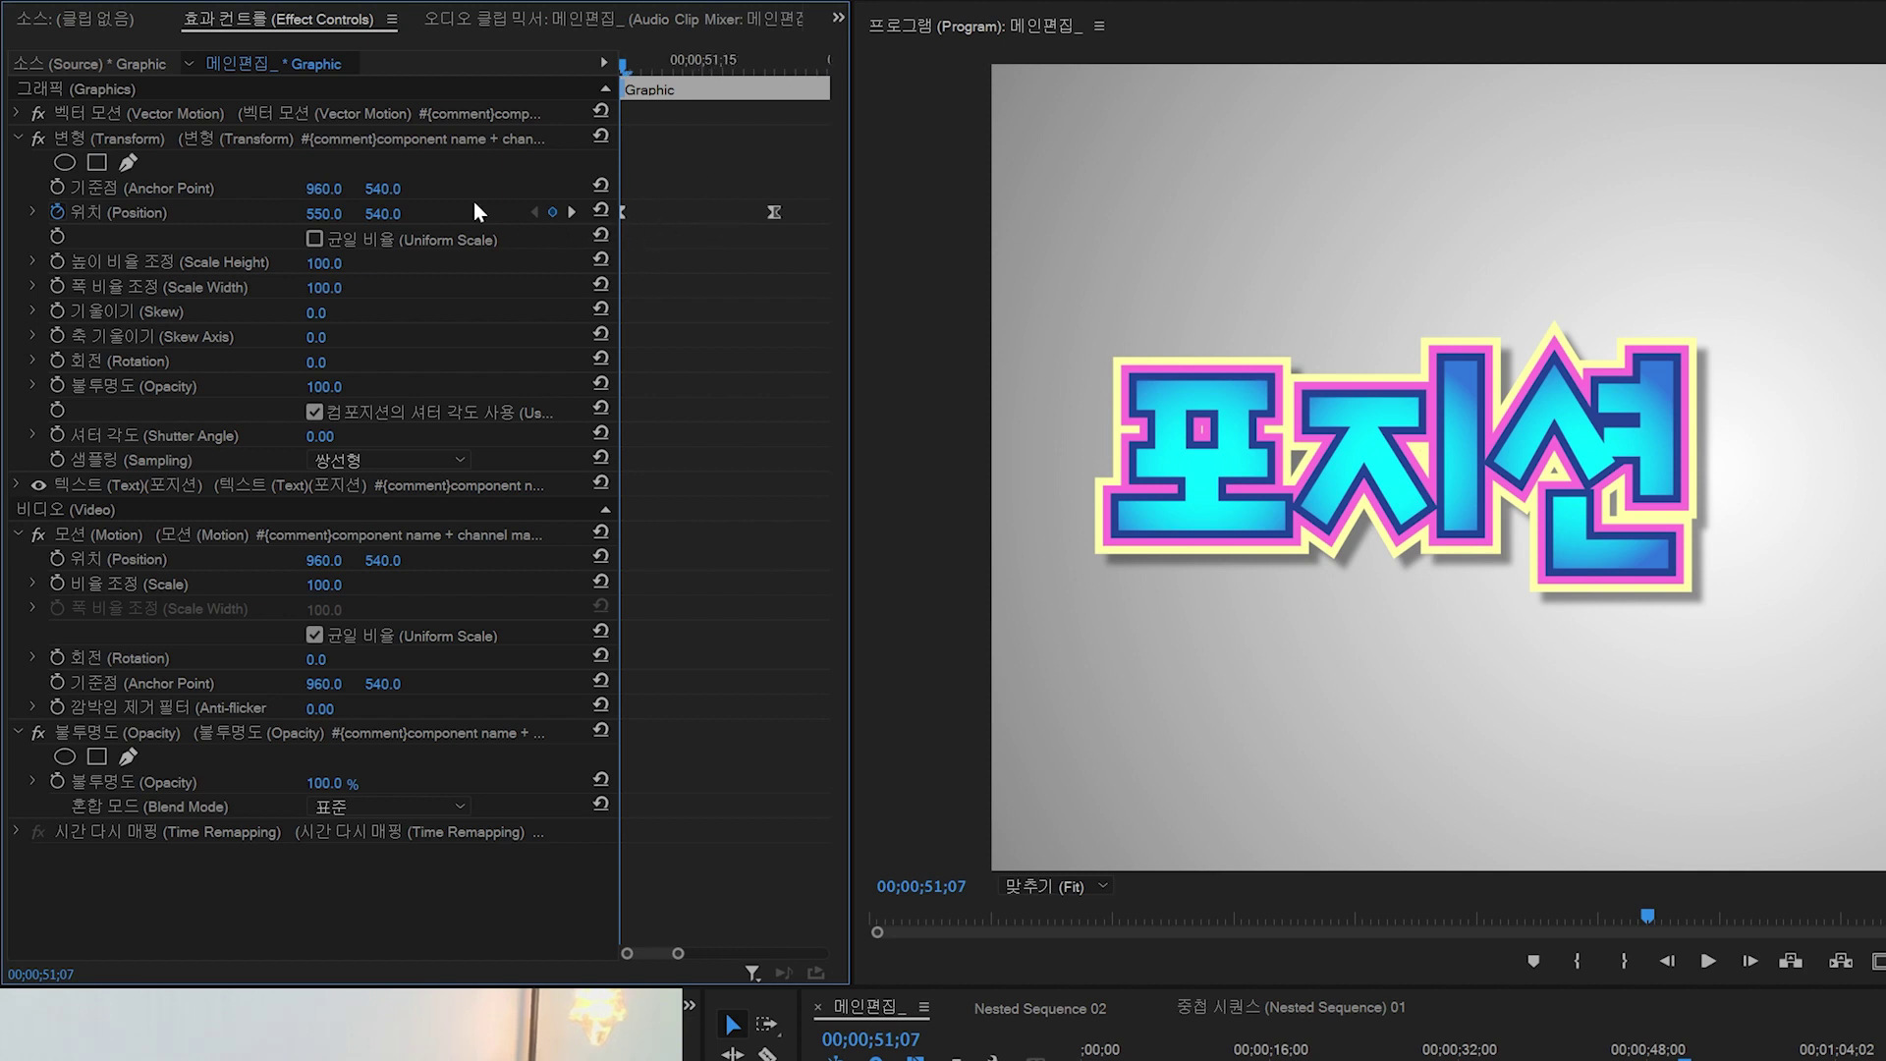
click(37, 213)
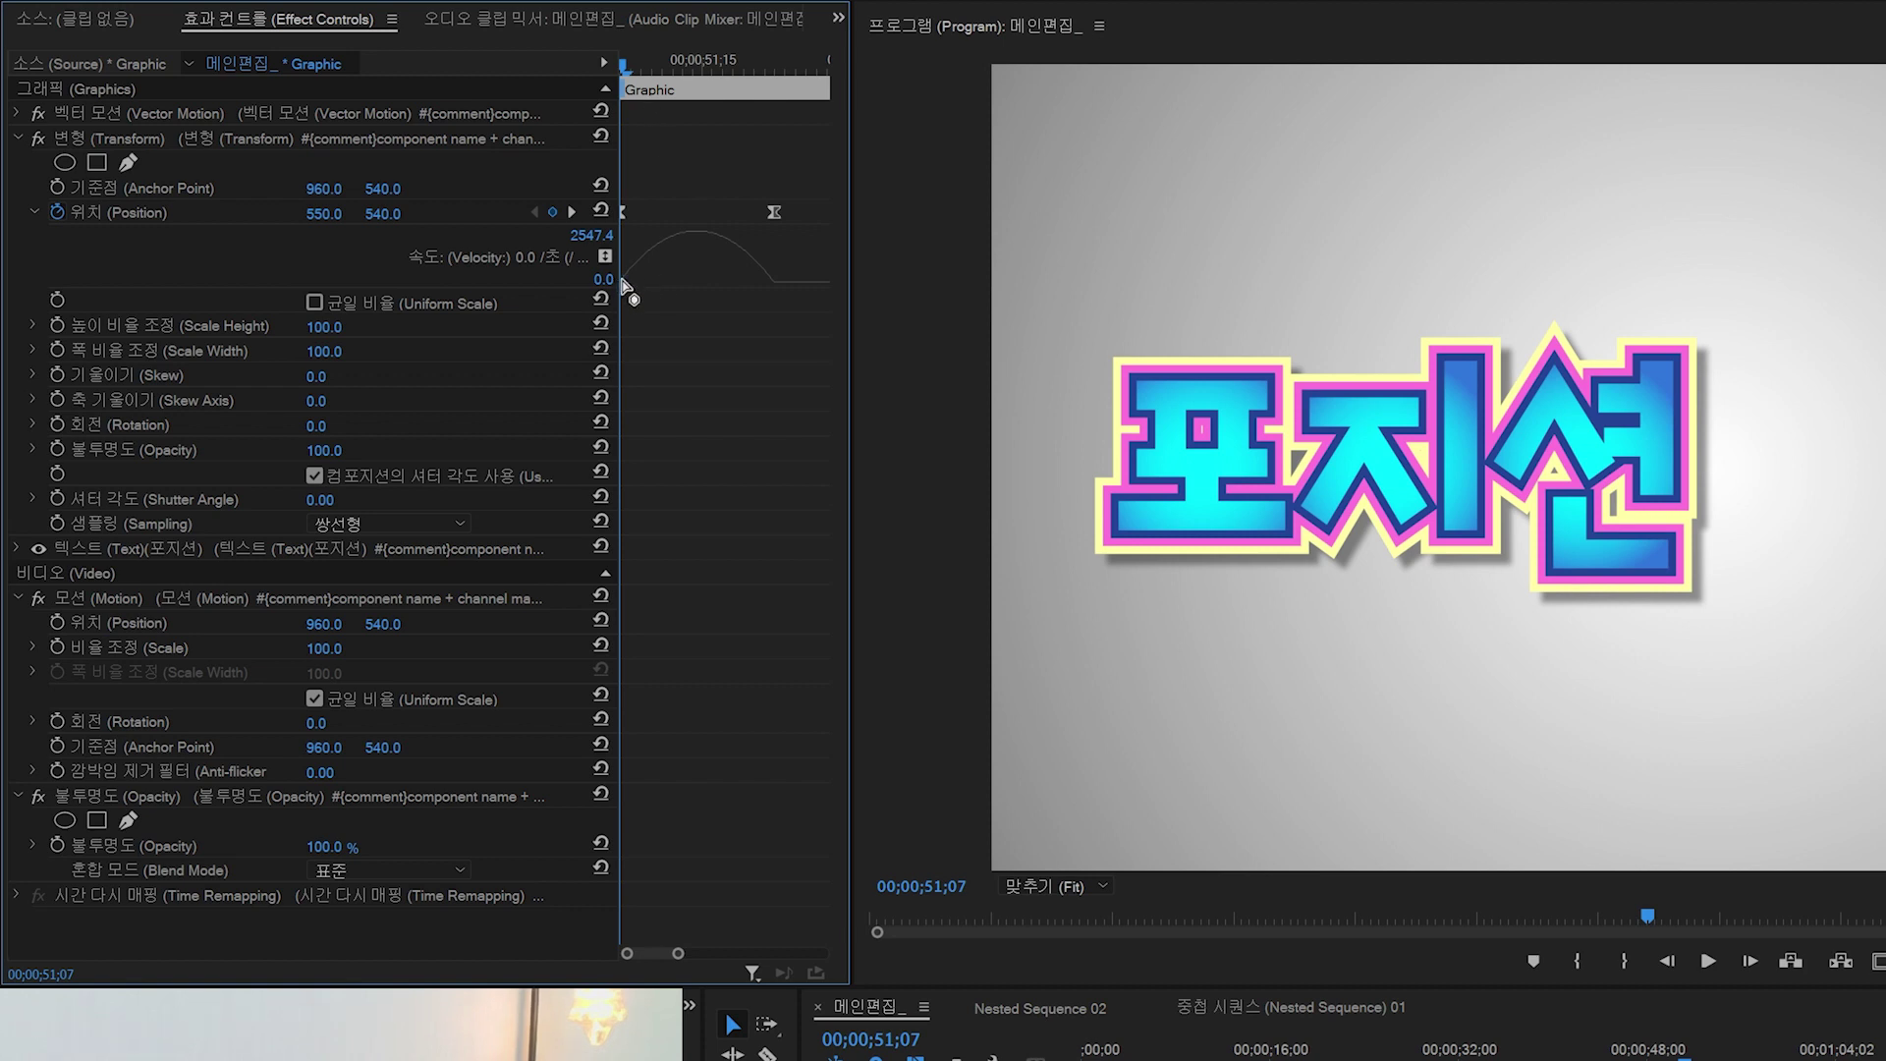
drag(623, 64, 779, 87)
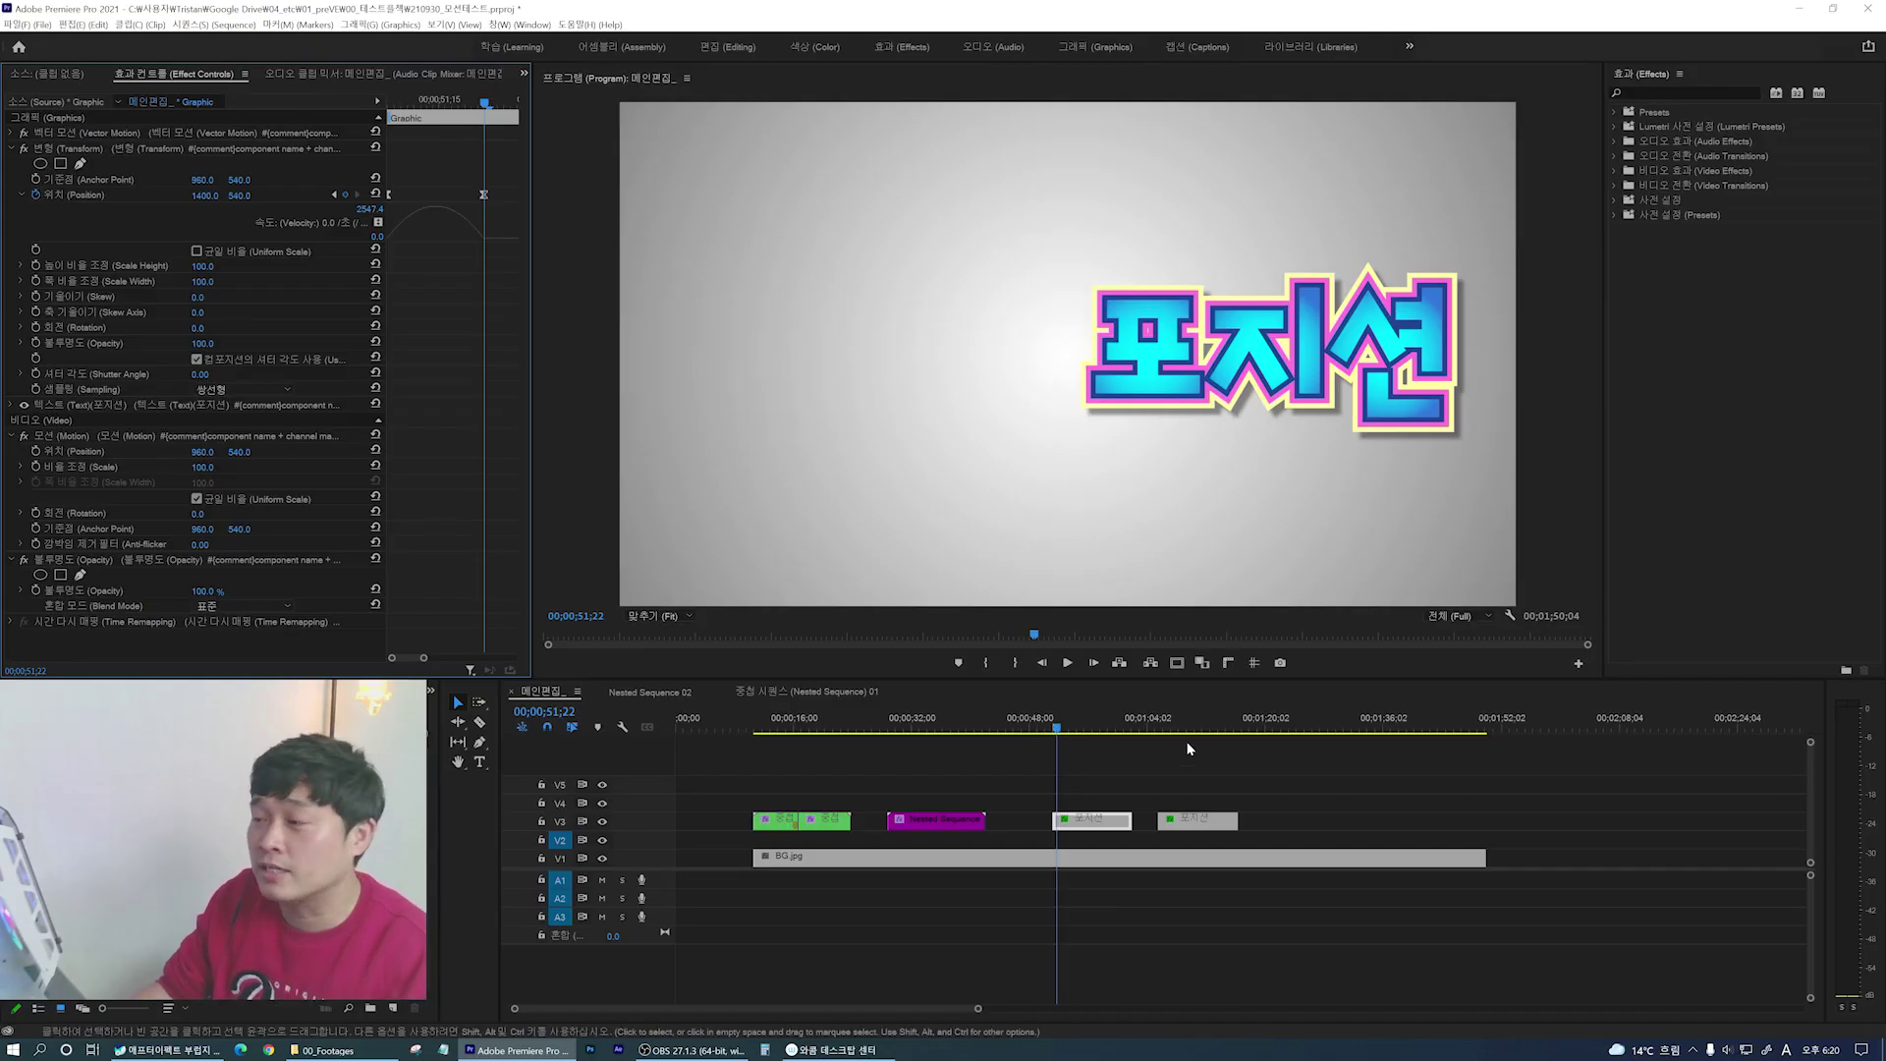
Step: Show the Position velocity graph of the linear title copy and scrub across its keyframes to 00;01;06;07
click(1167, 735)
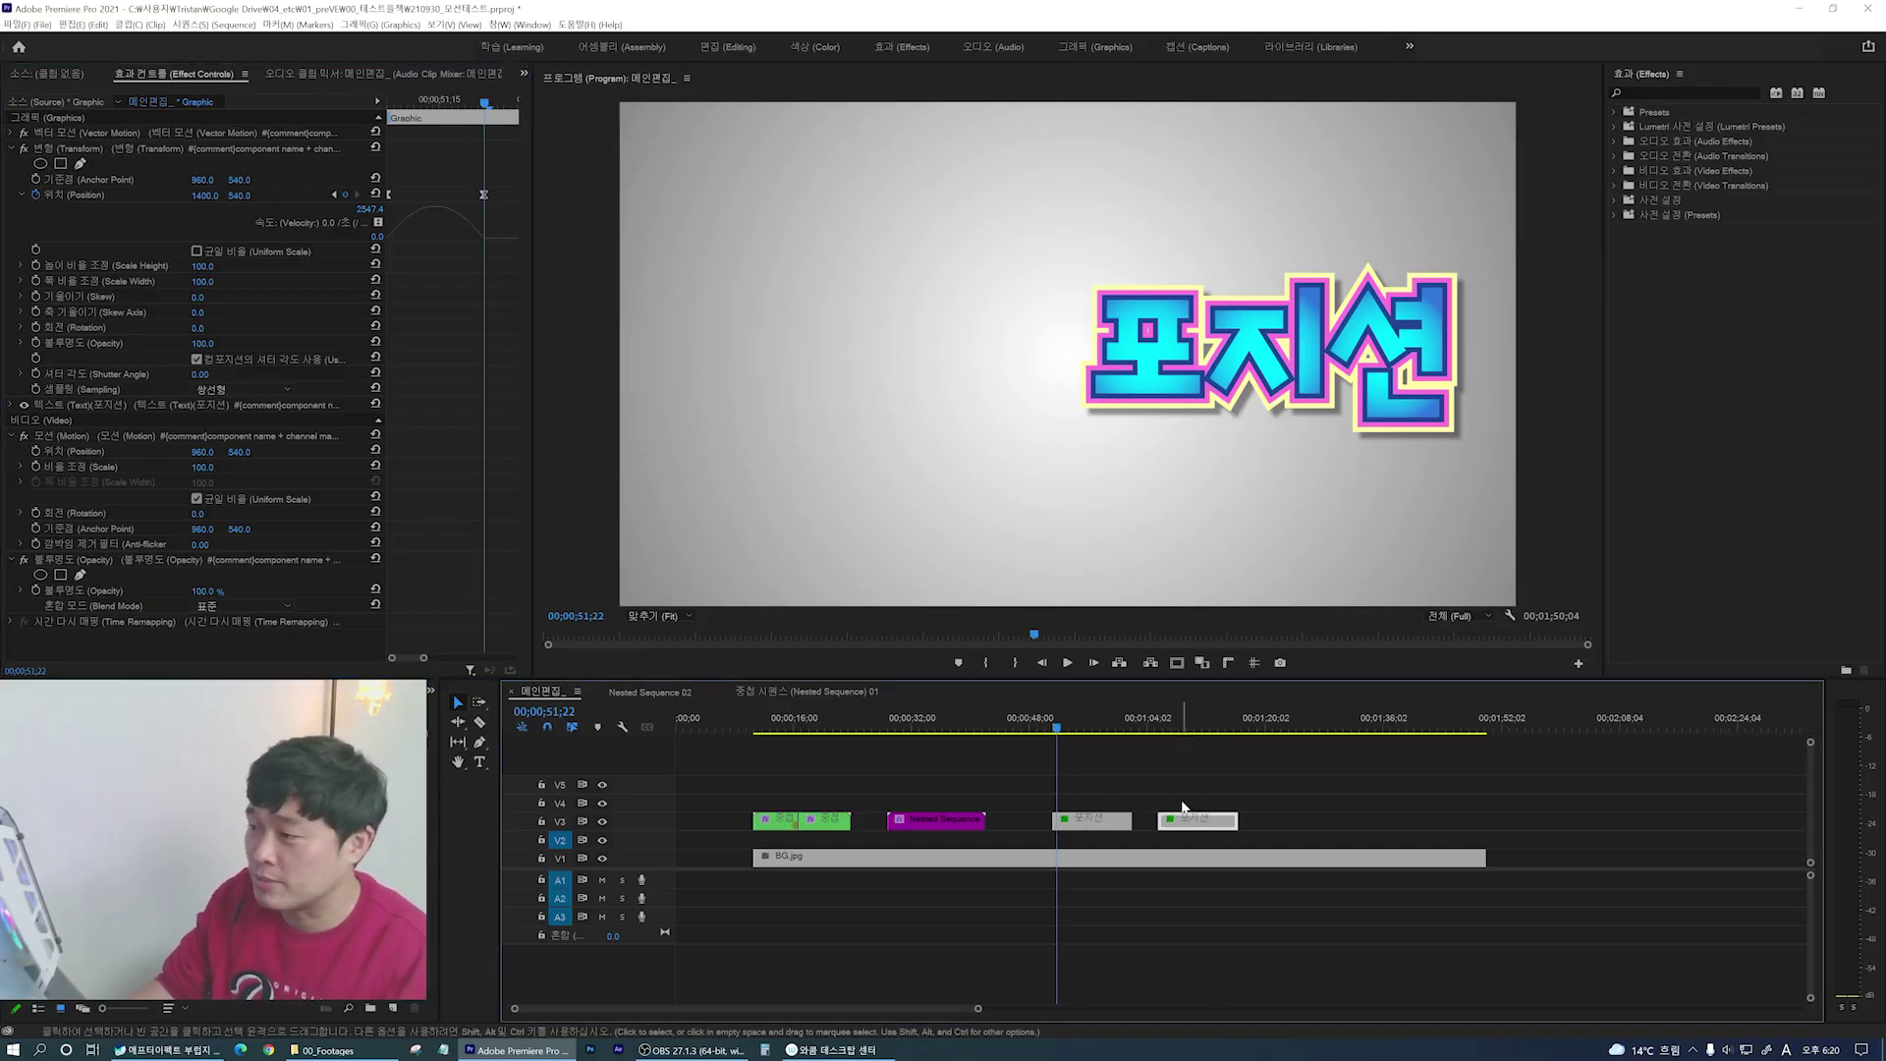
click(432, 178)
key(equal)
key(equal)
key(equal)
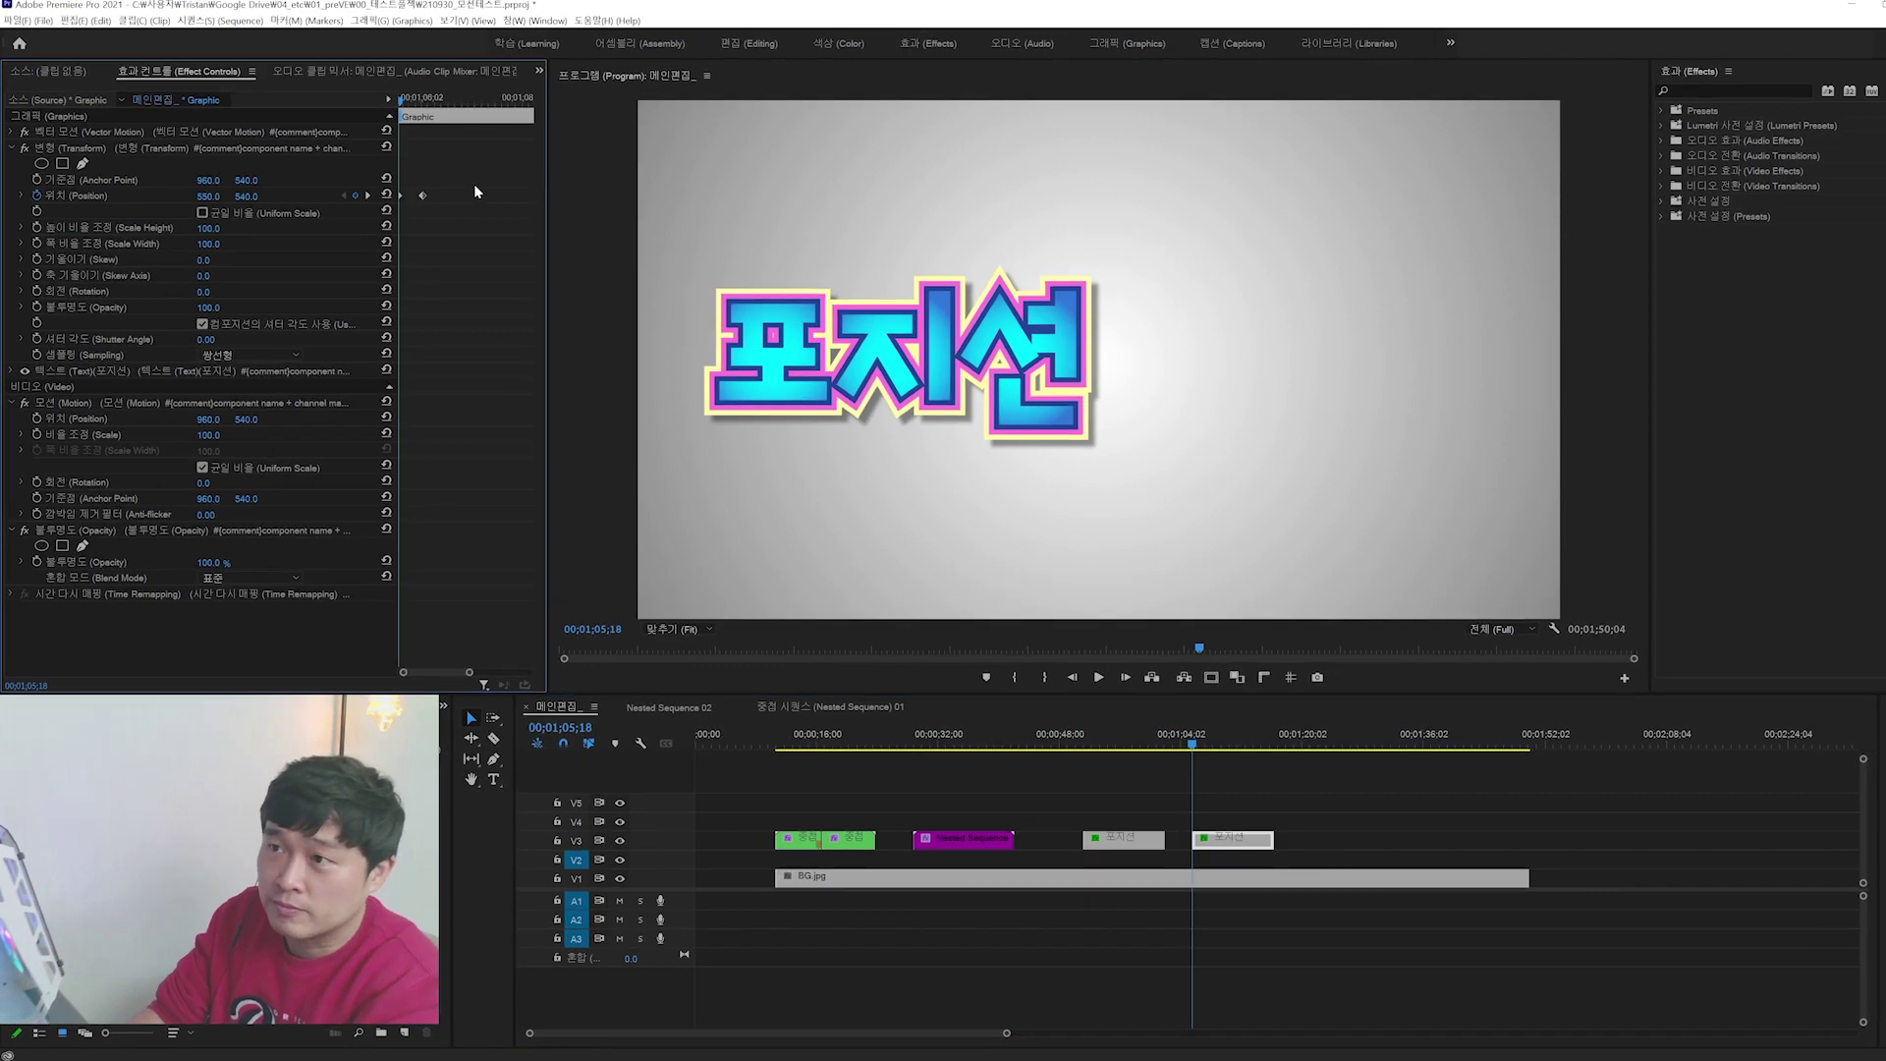
key(equal)
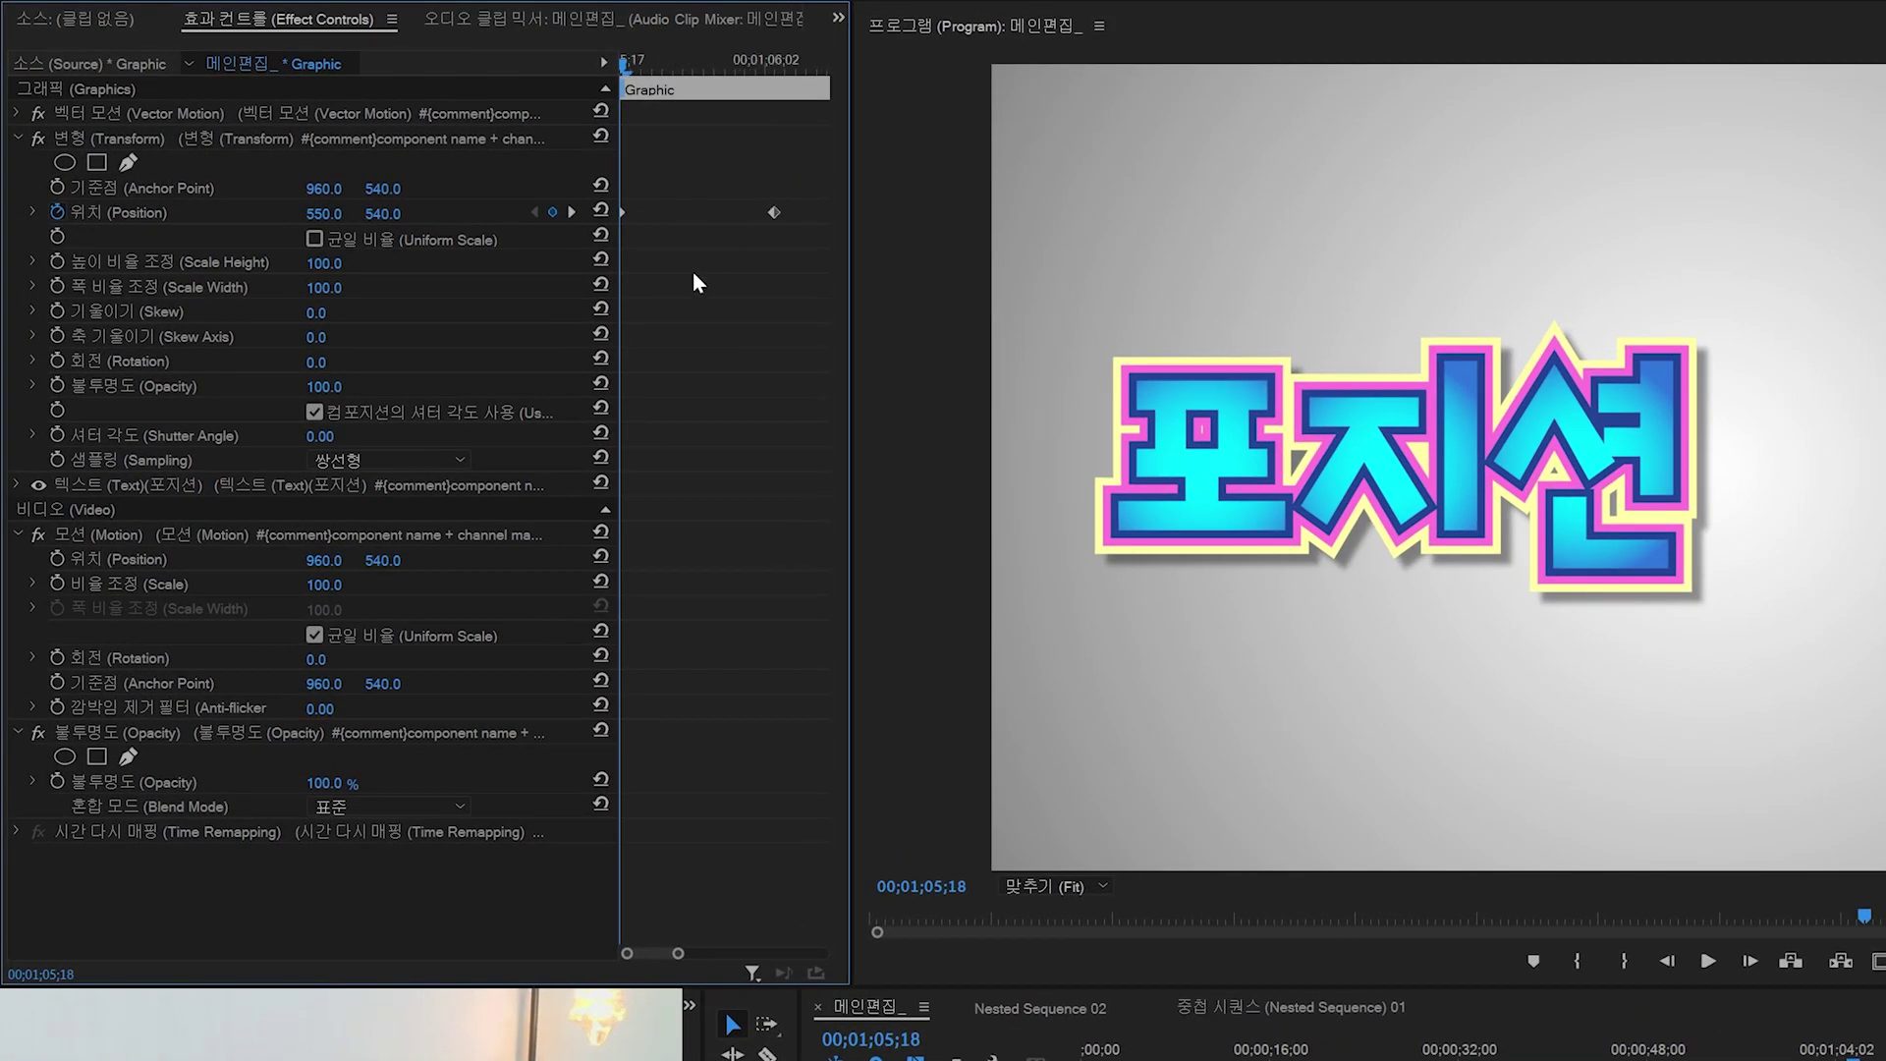
click(33, 212)
drag(648, 69, 701, 66)
key(space)
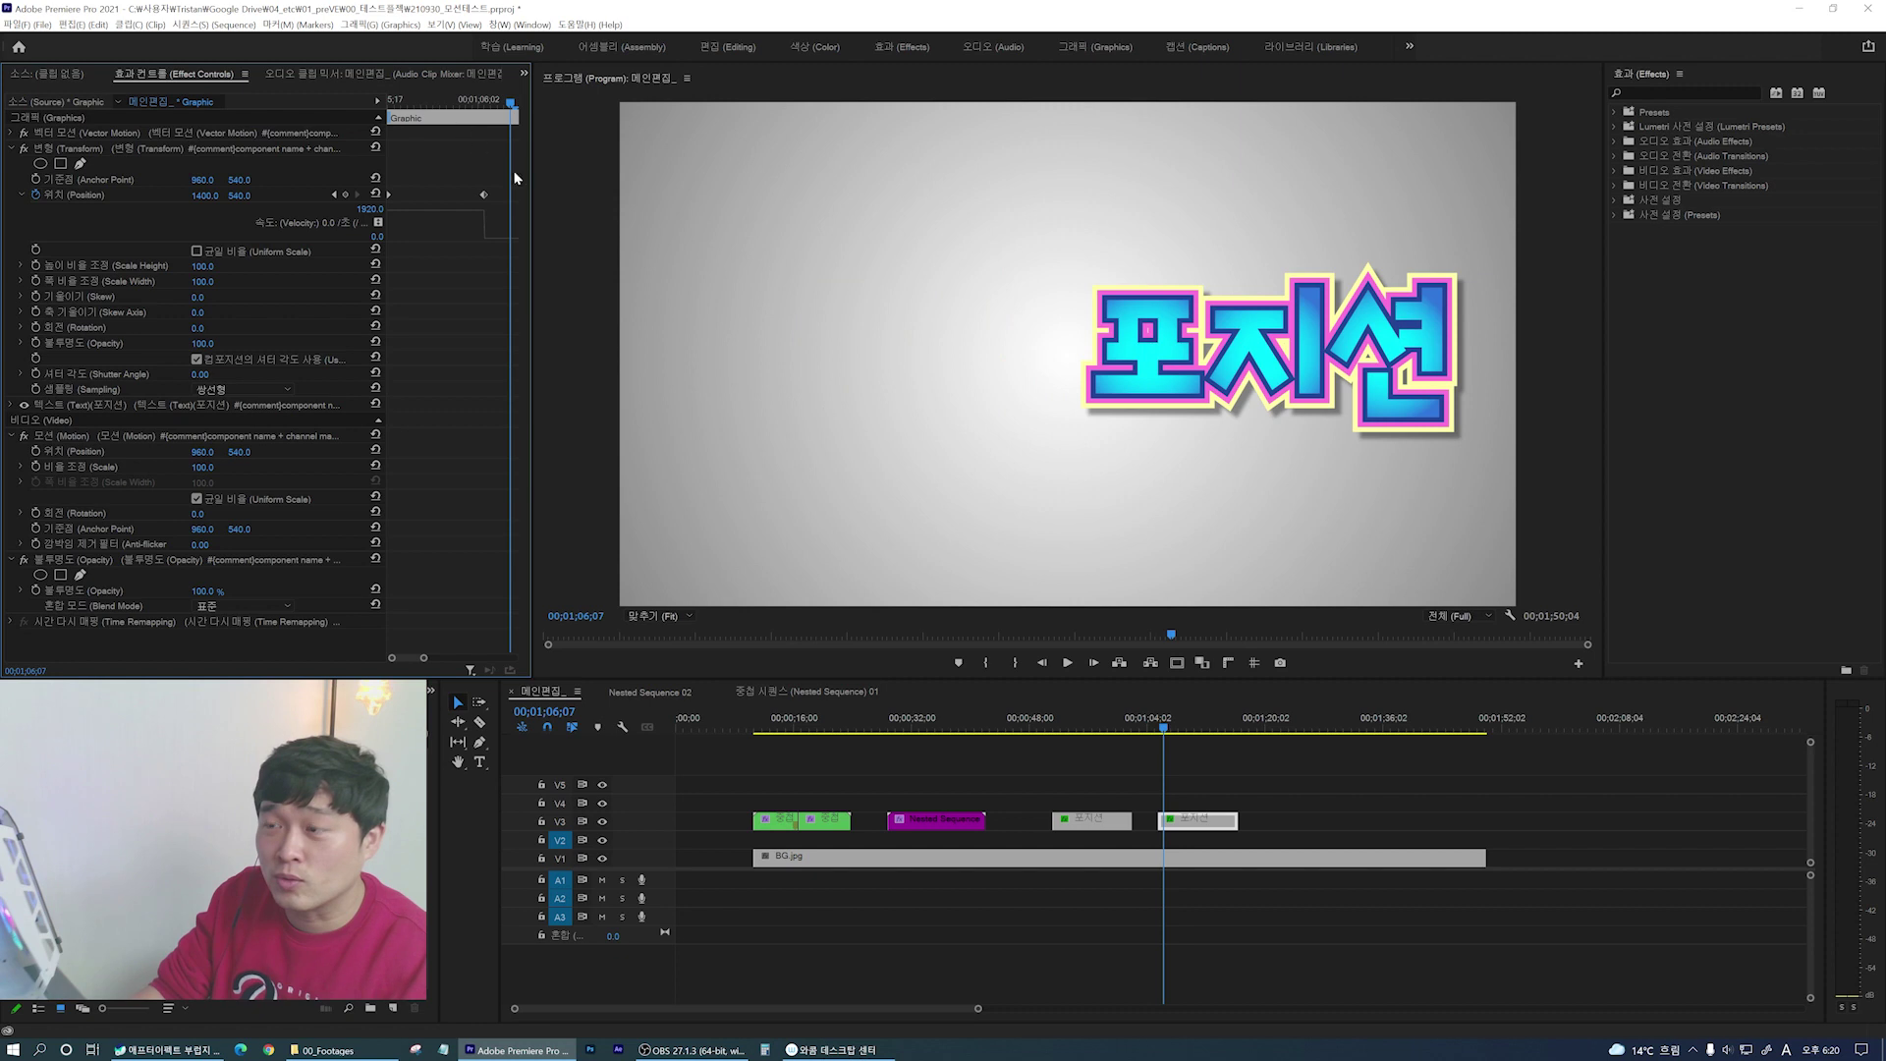
Step: Examine the eased title's Position velocity curve by scrubbing from its start through 00;00;51;14 to 00;00;51;20
click(1090, 821)
key(shift+Home)
click(417, 172)
key(equal)
key(equal)
key(equal)
key(equal)
drag(394, 102, 432, 103)
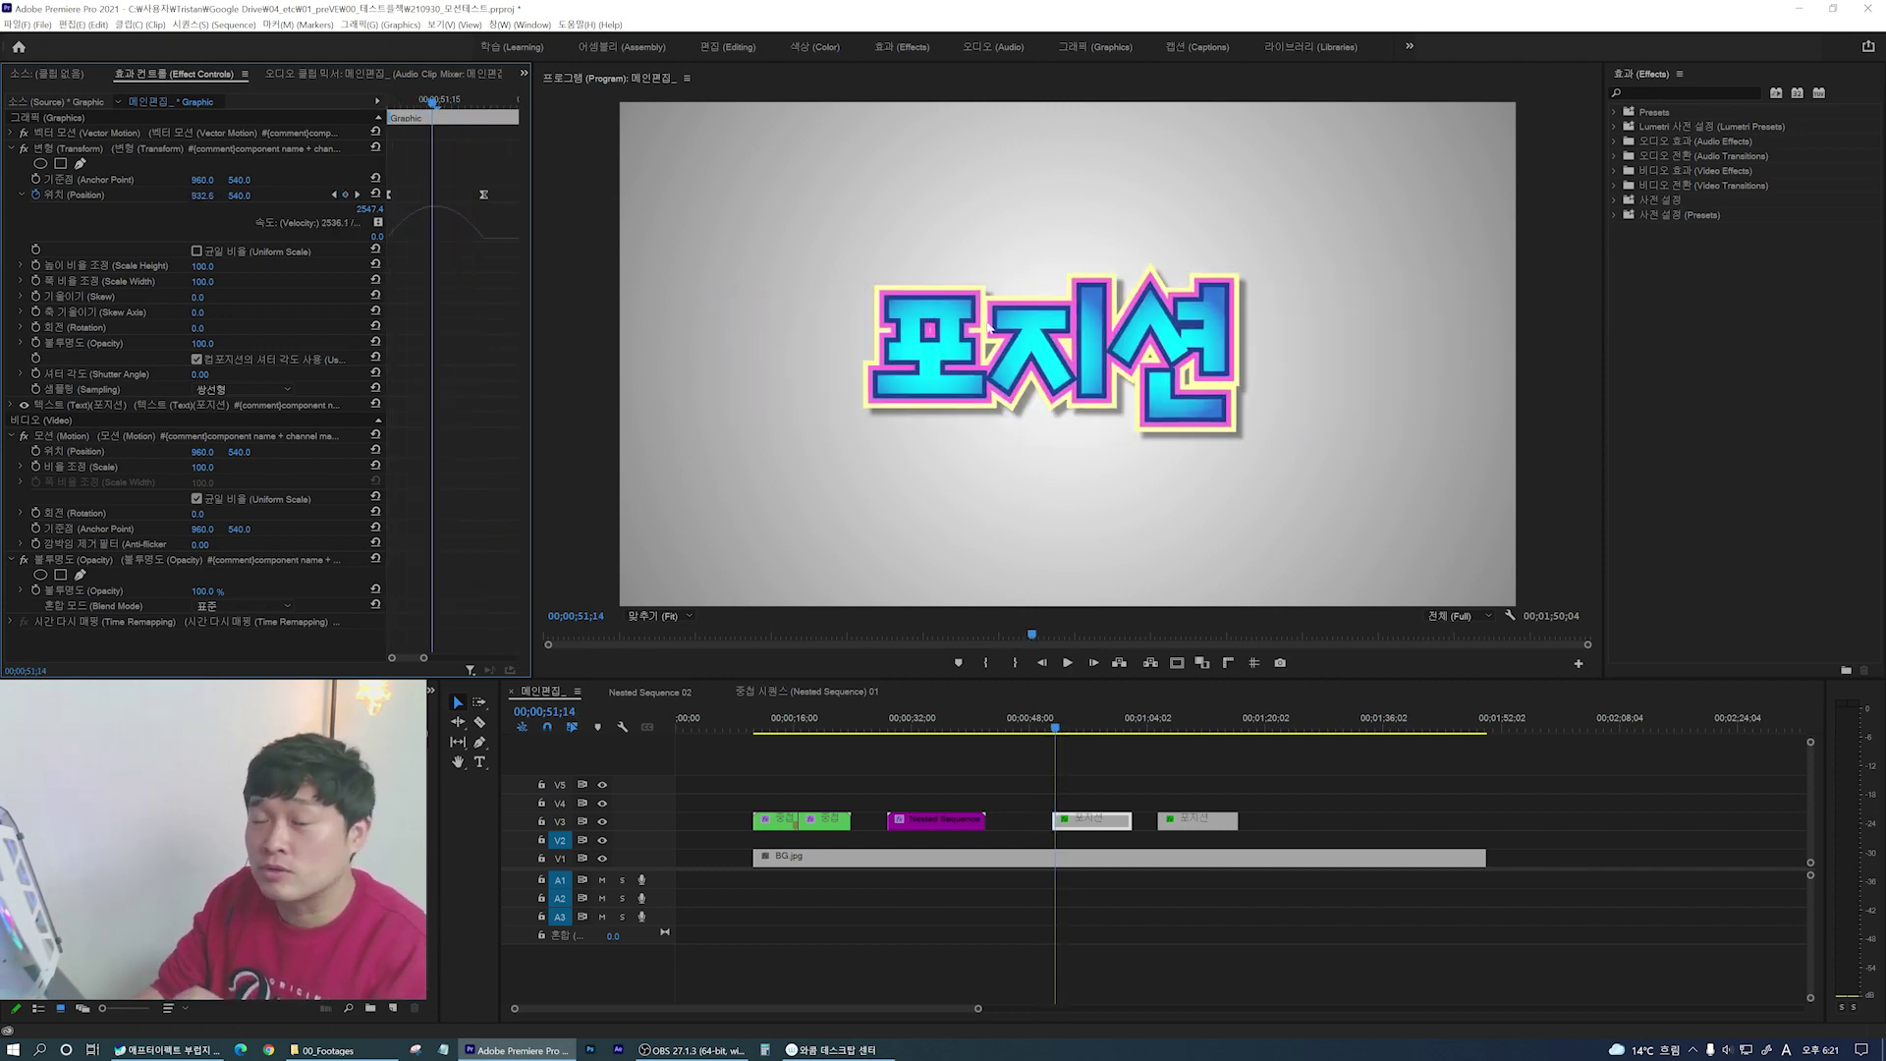
drag(432, 103, 474, 128)
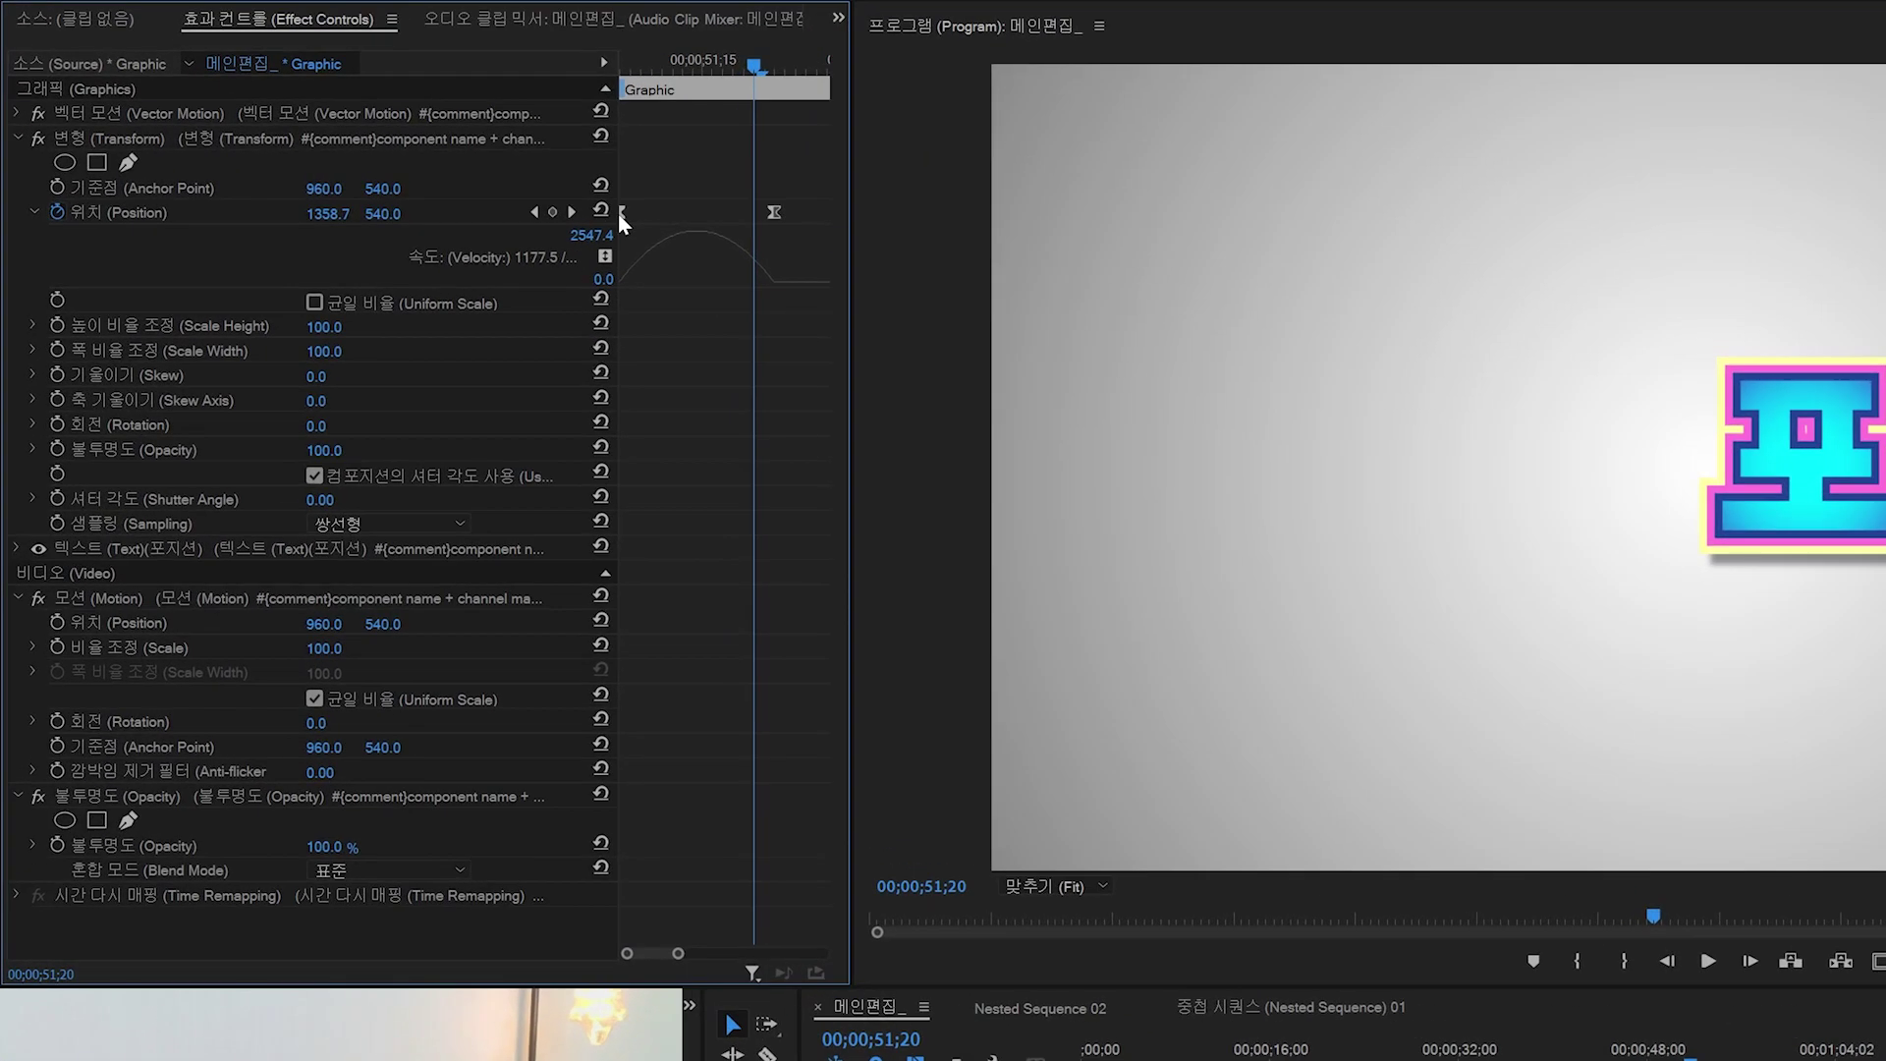
Step: Extend the second Position keyframe's velocity handle toward the first keyframe so the curve peaks early and slows down gradually
click(623, 212)
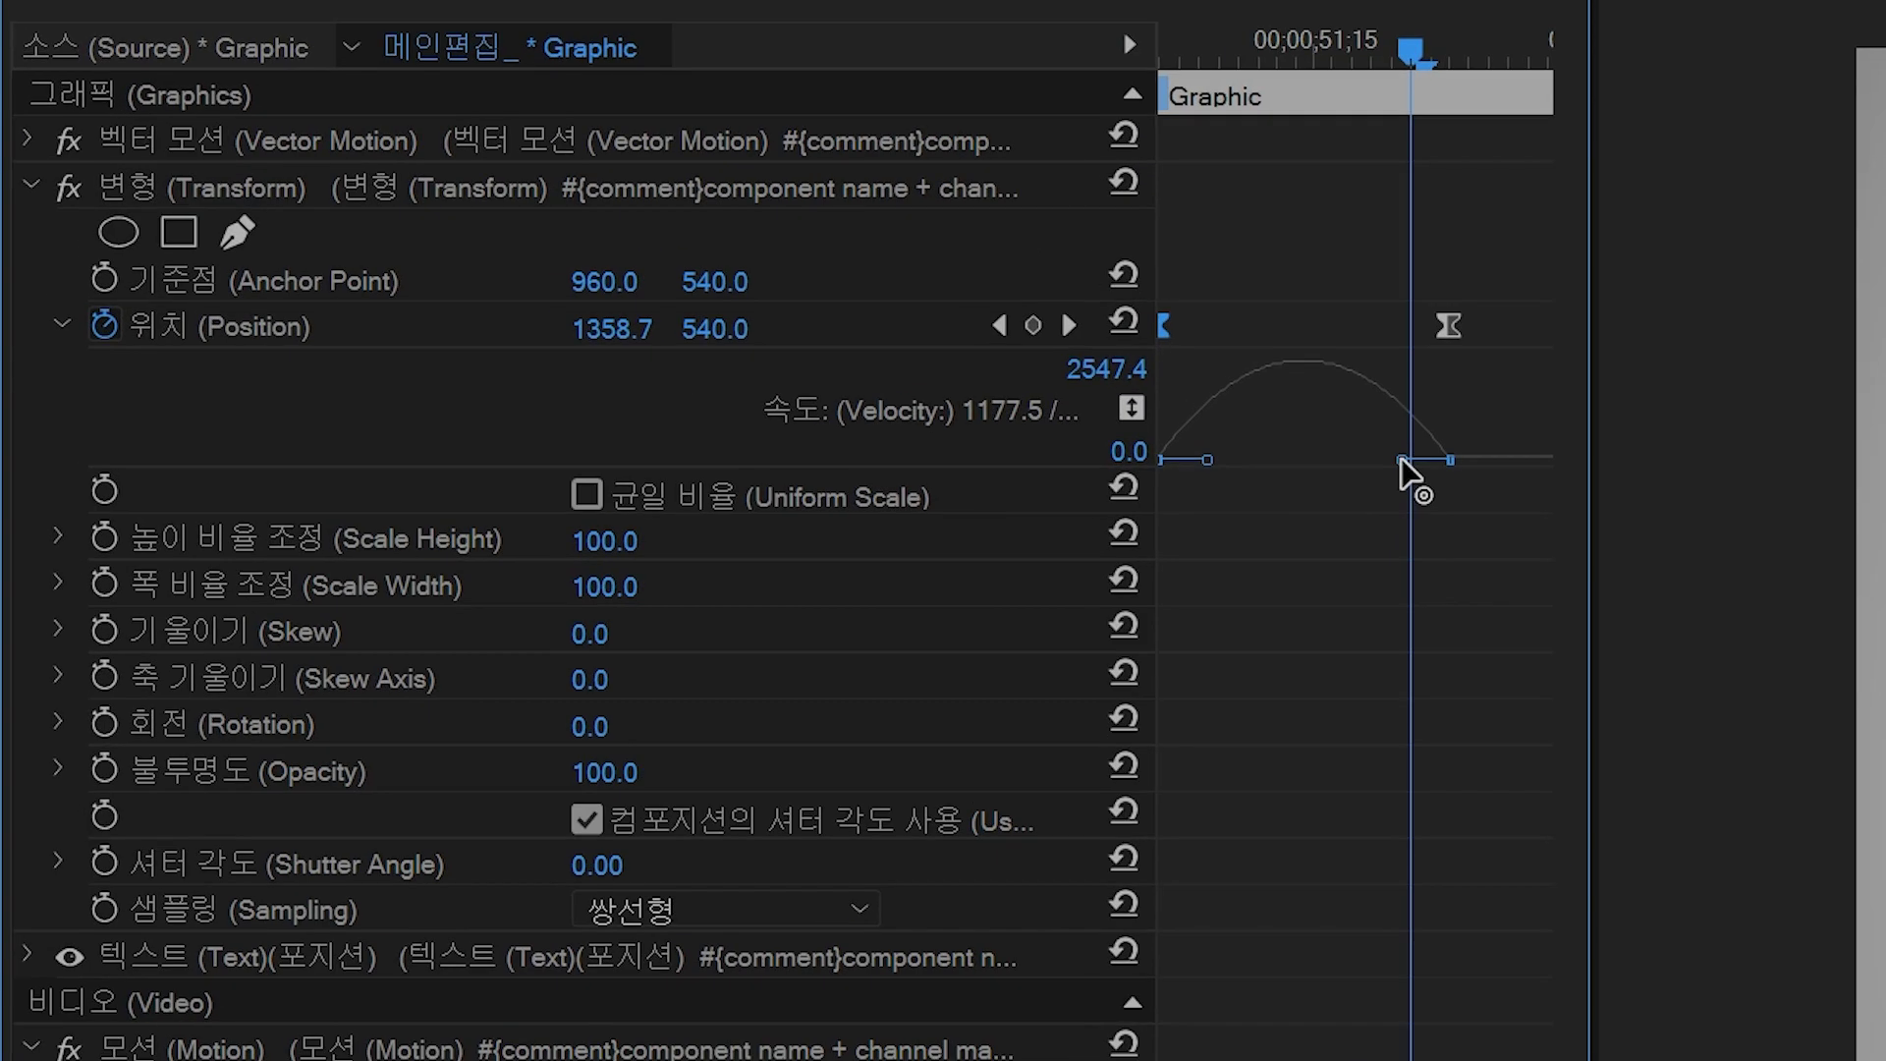
drag(1398, 462, 1270, 479)
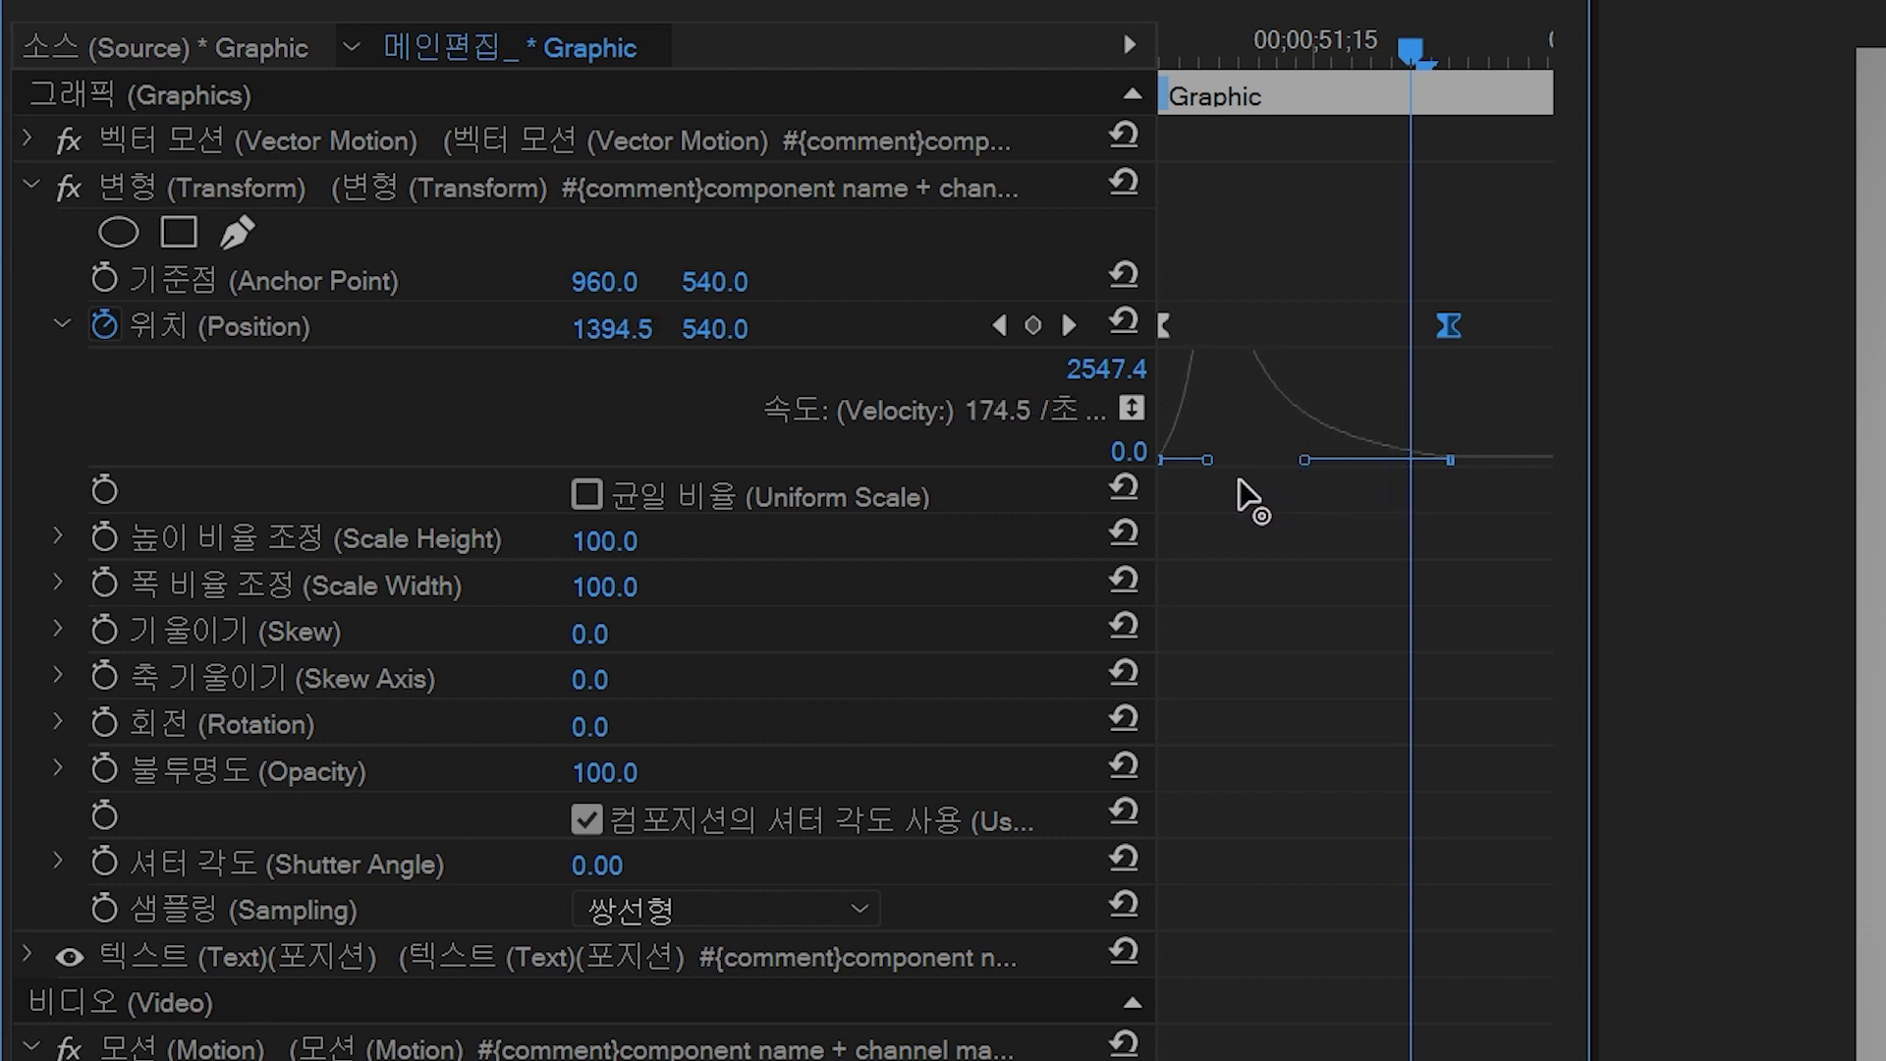
drag(1216, 481, 1216, 481)
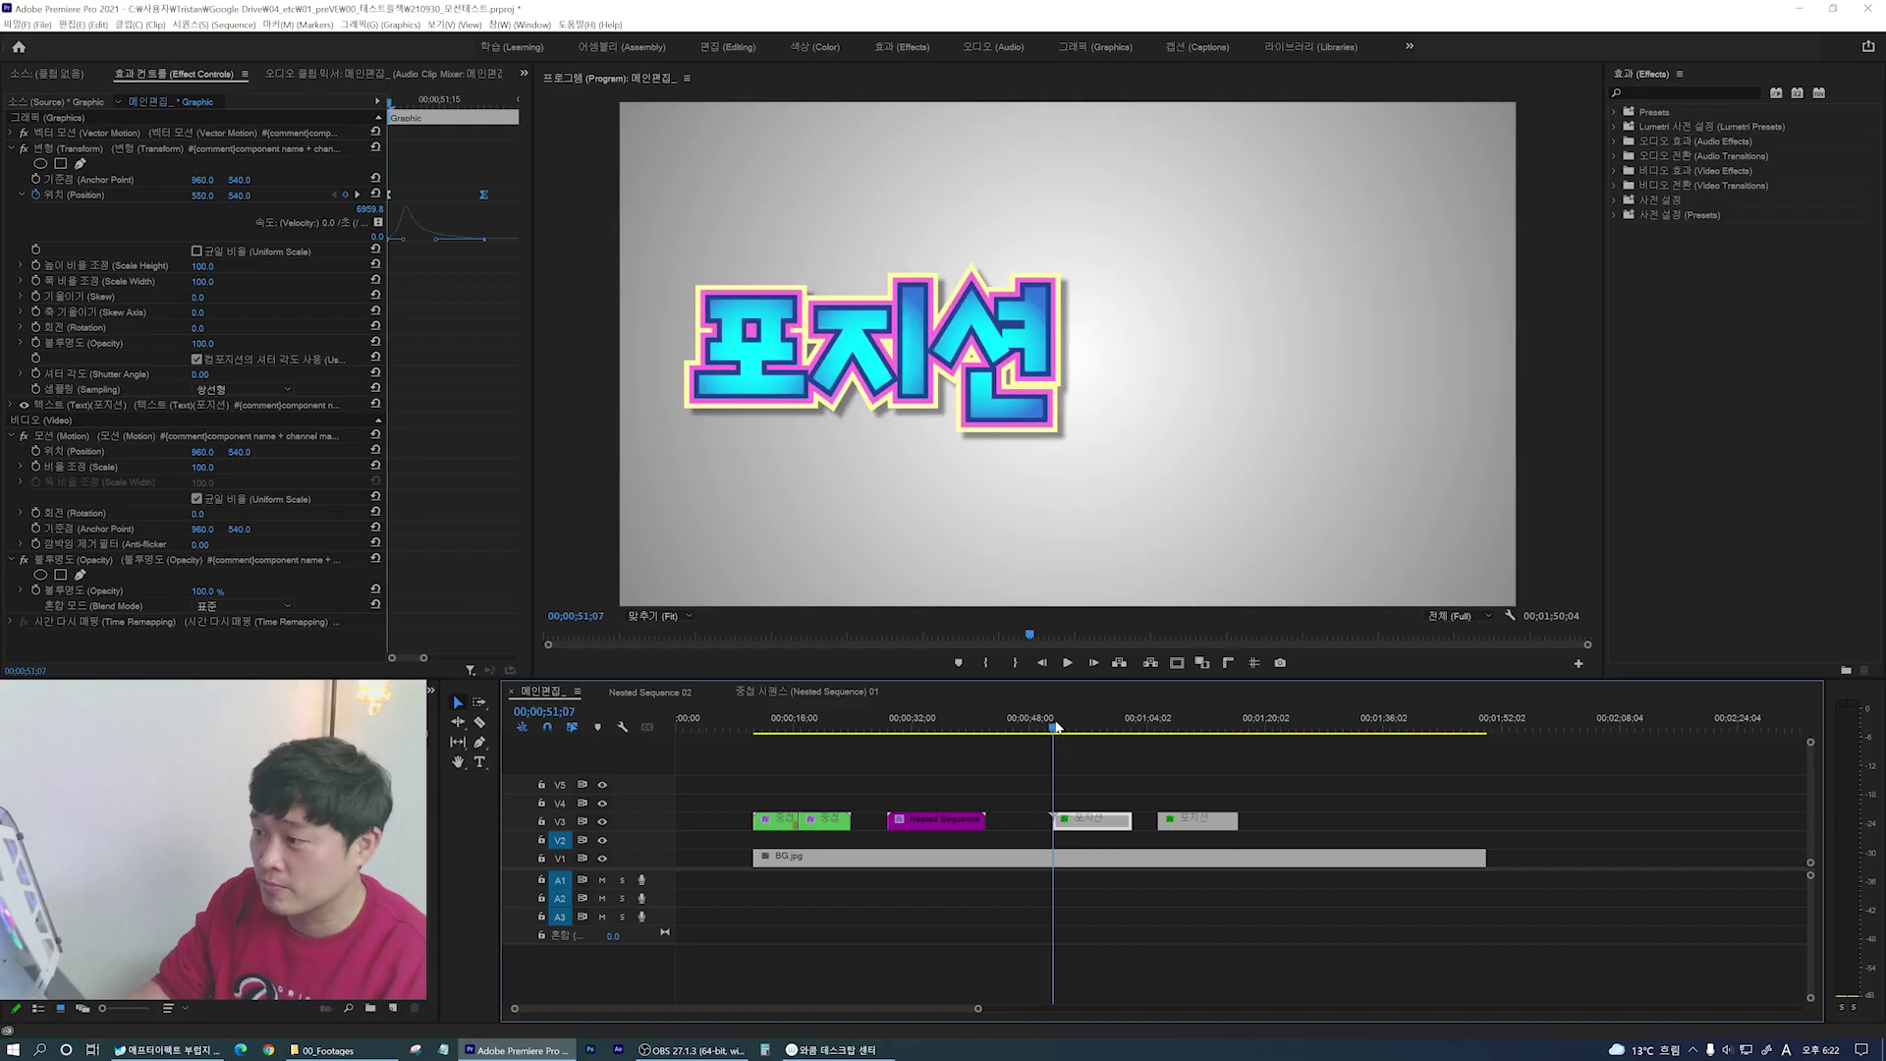
Step: Play back the fast-start title from 00;00;51;07 and the following title copy to compare their motion
key(space)
key(space)
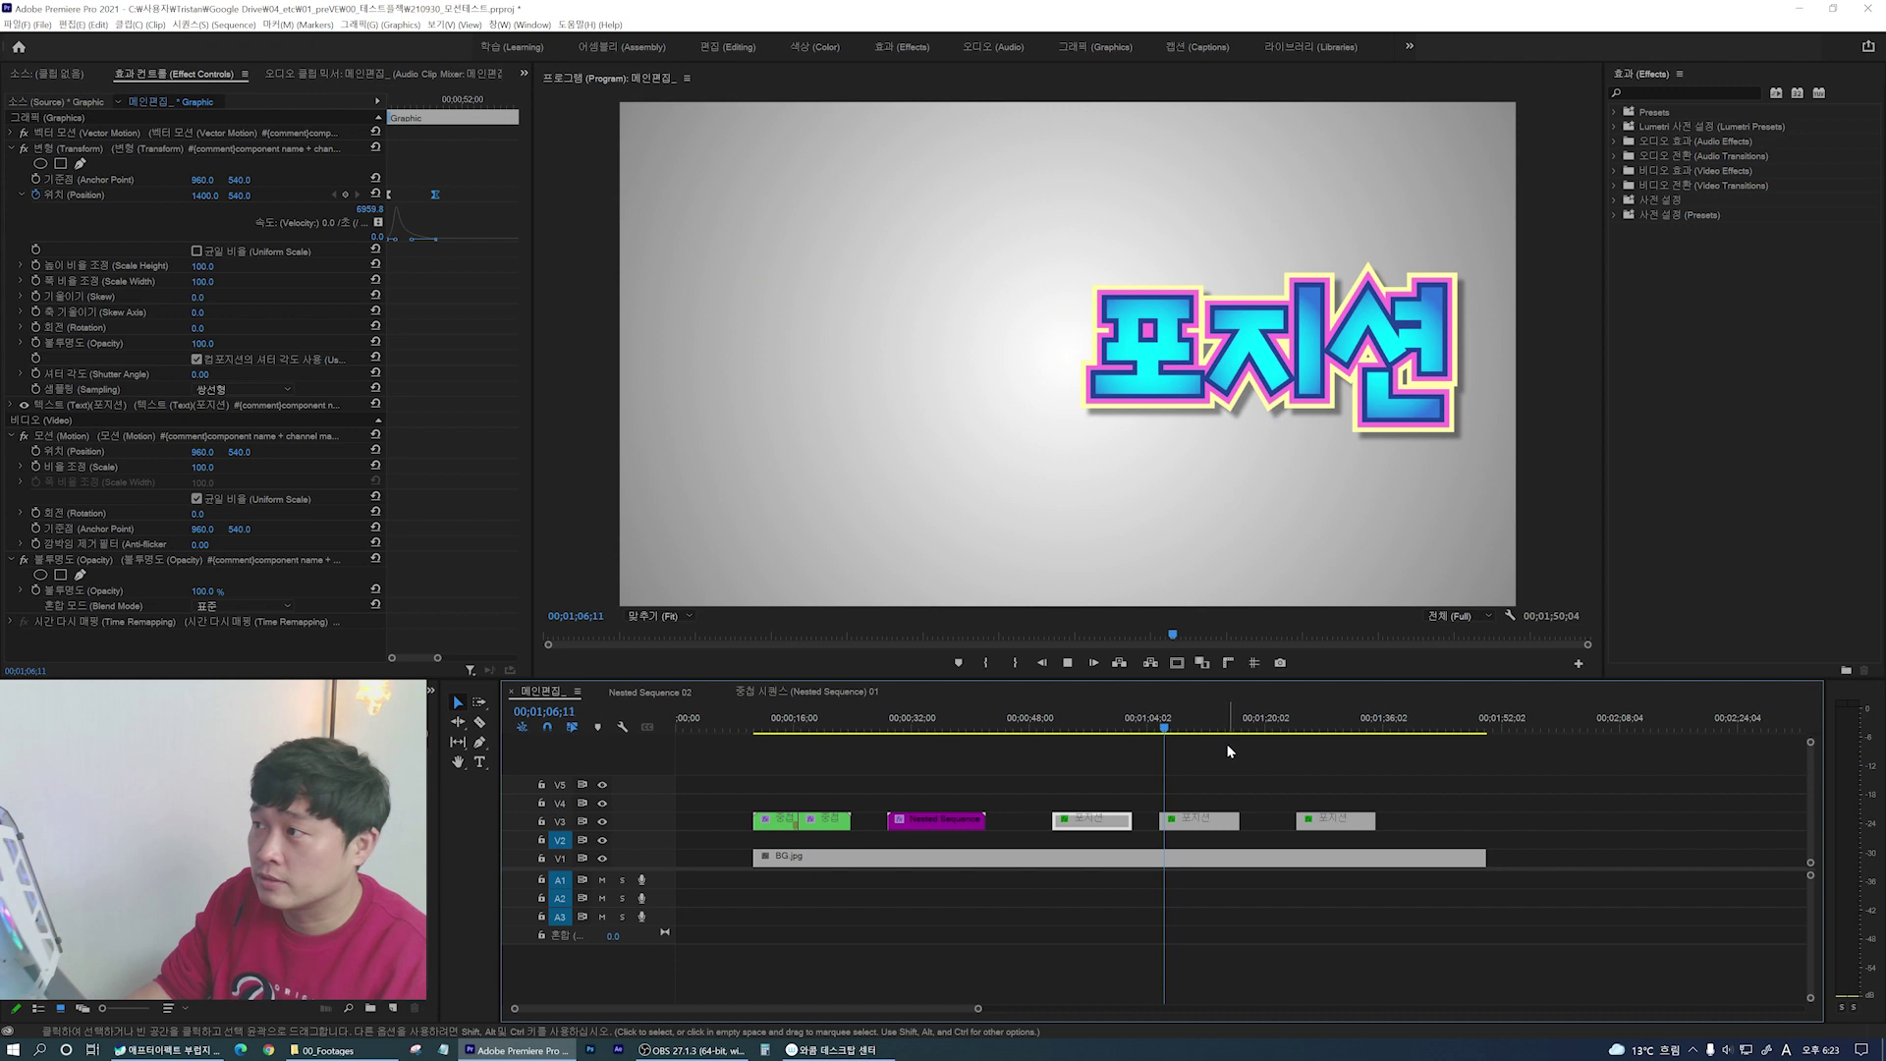
click(1070, 724)
drag(1070, 723, 1053, 725)
key(space)
key(space)
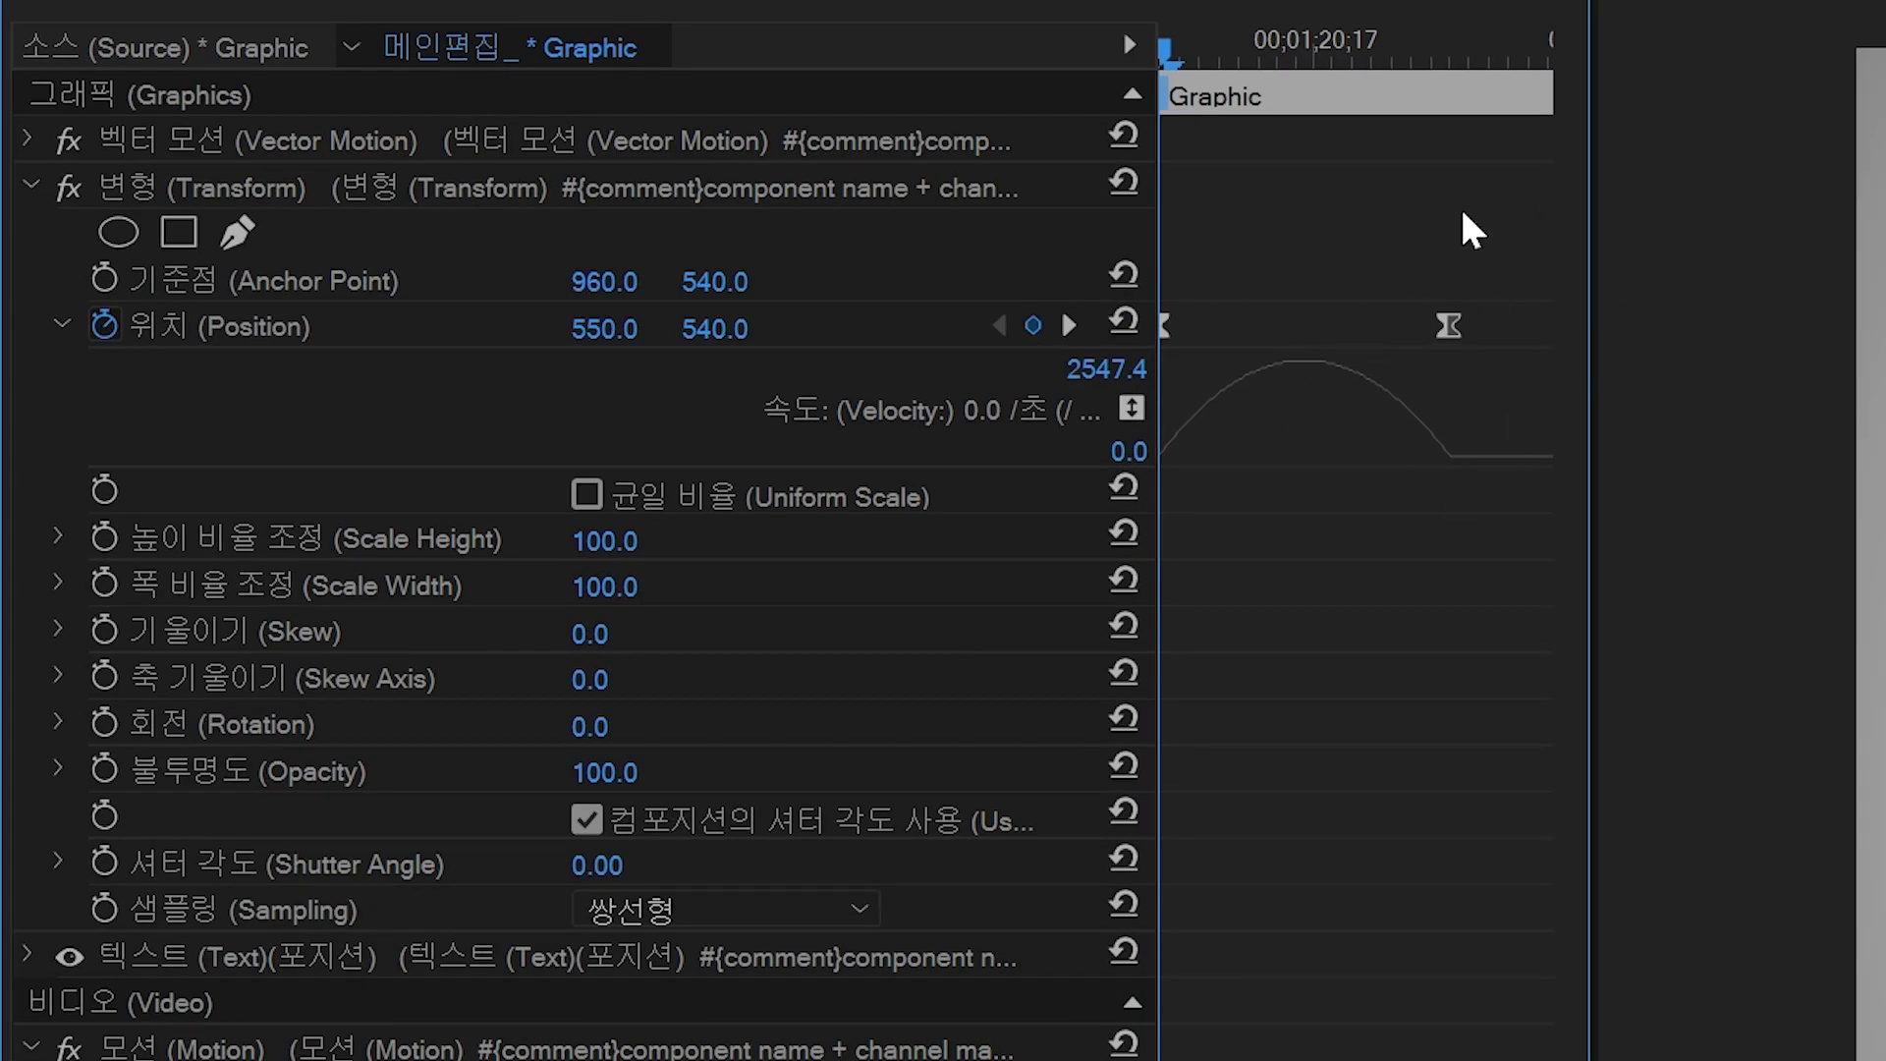
Step: On the title copy at 00;01;20;09, extend the first Position keyframe's velocity handle toward the second so speed peaks late, and scrub through it
click(1448, 326)
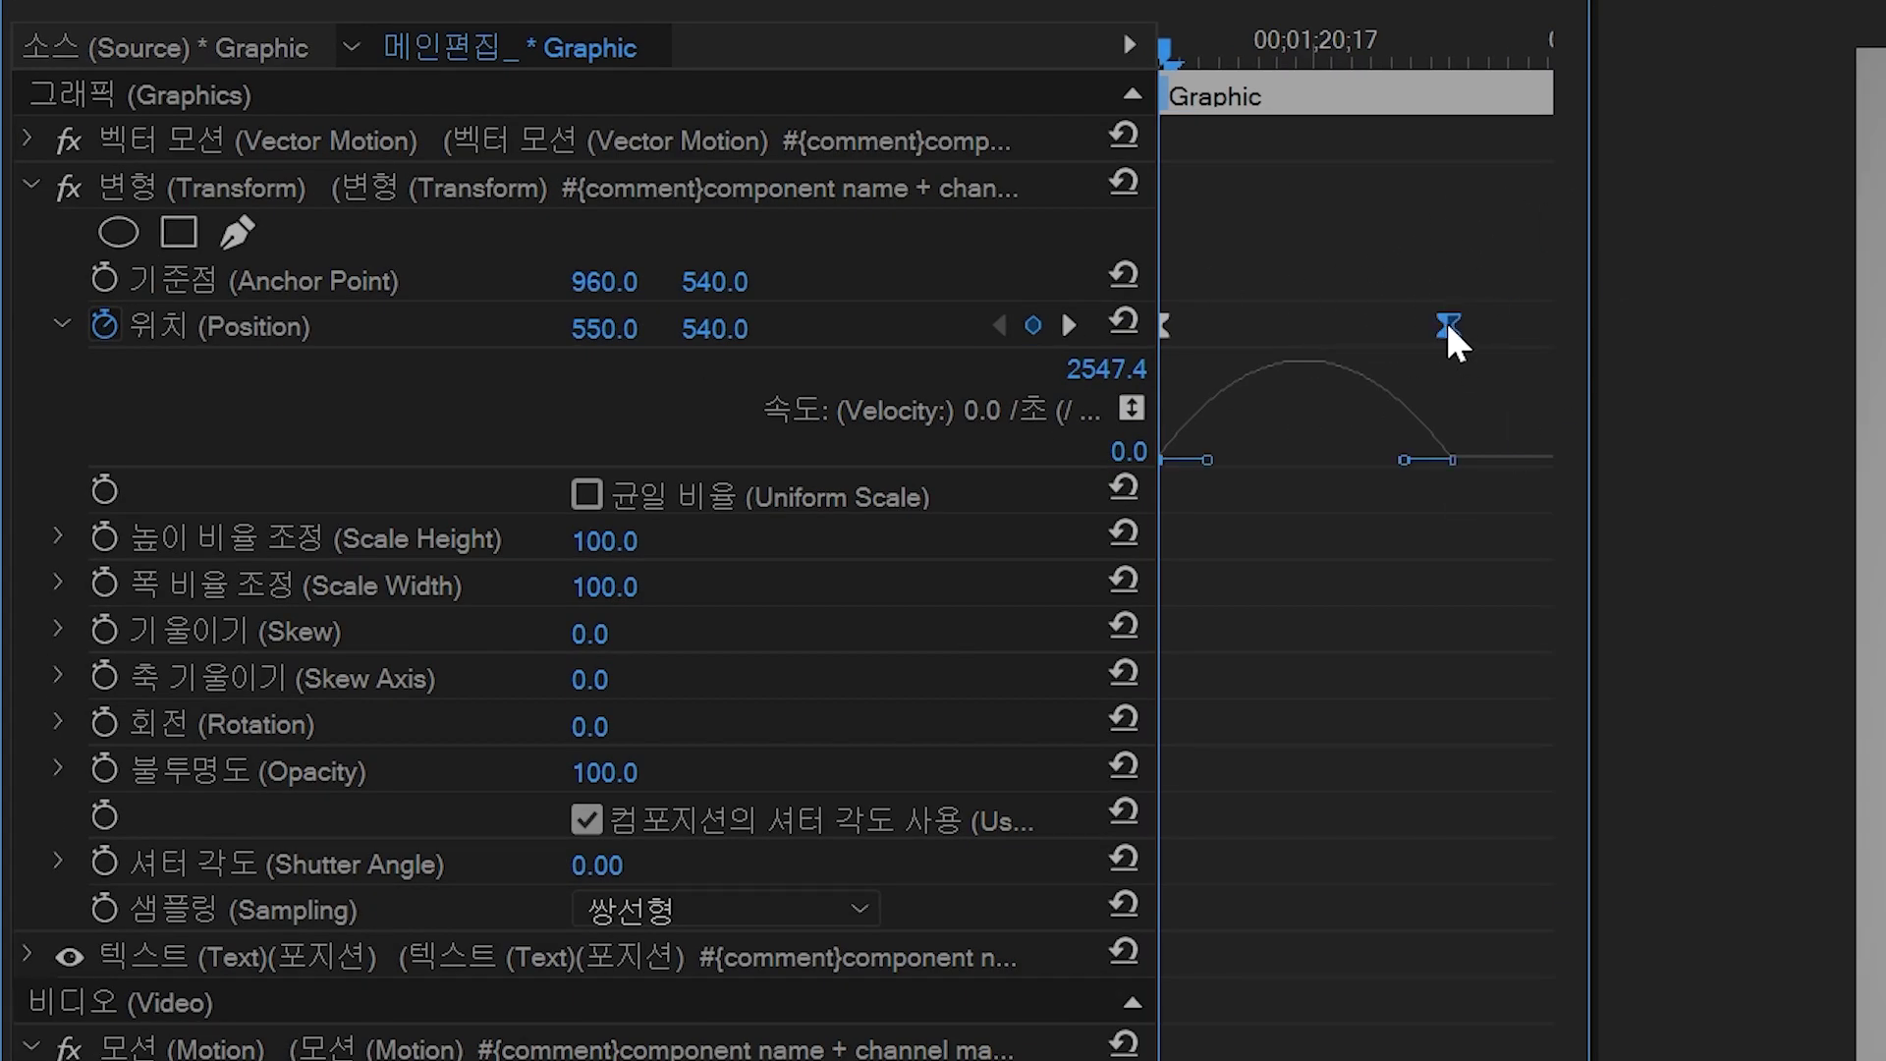
click(1209, 459)
drag(1210, 459, 1305, 458)
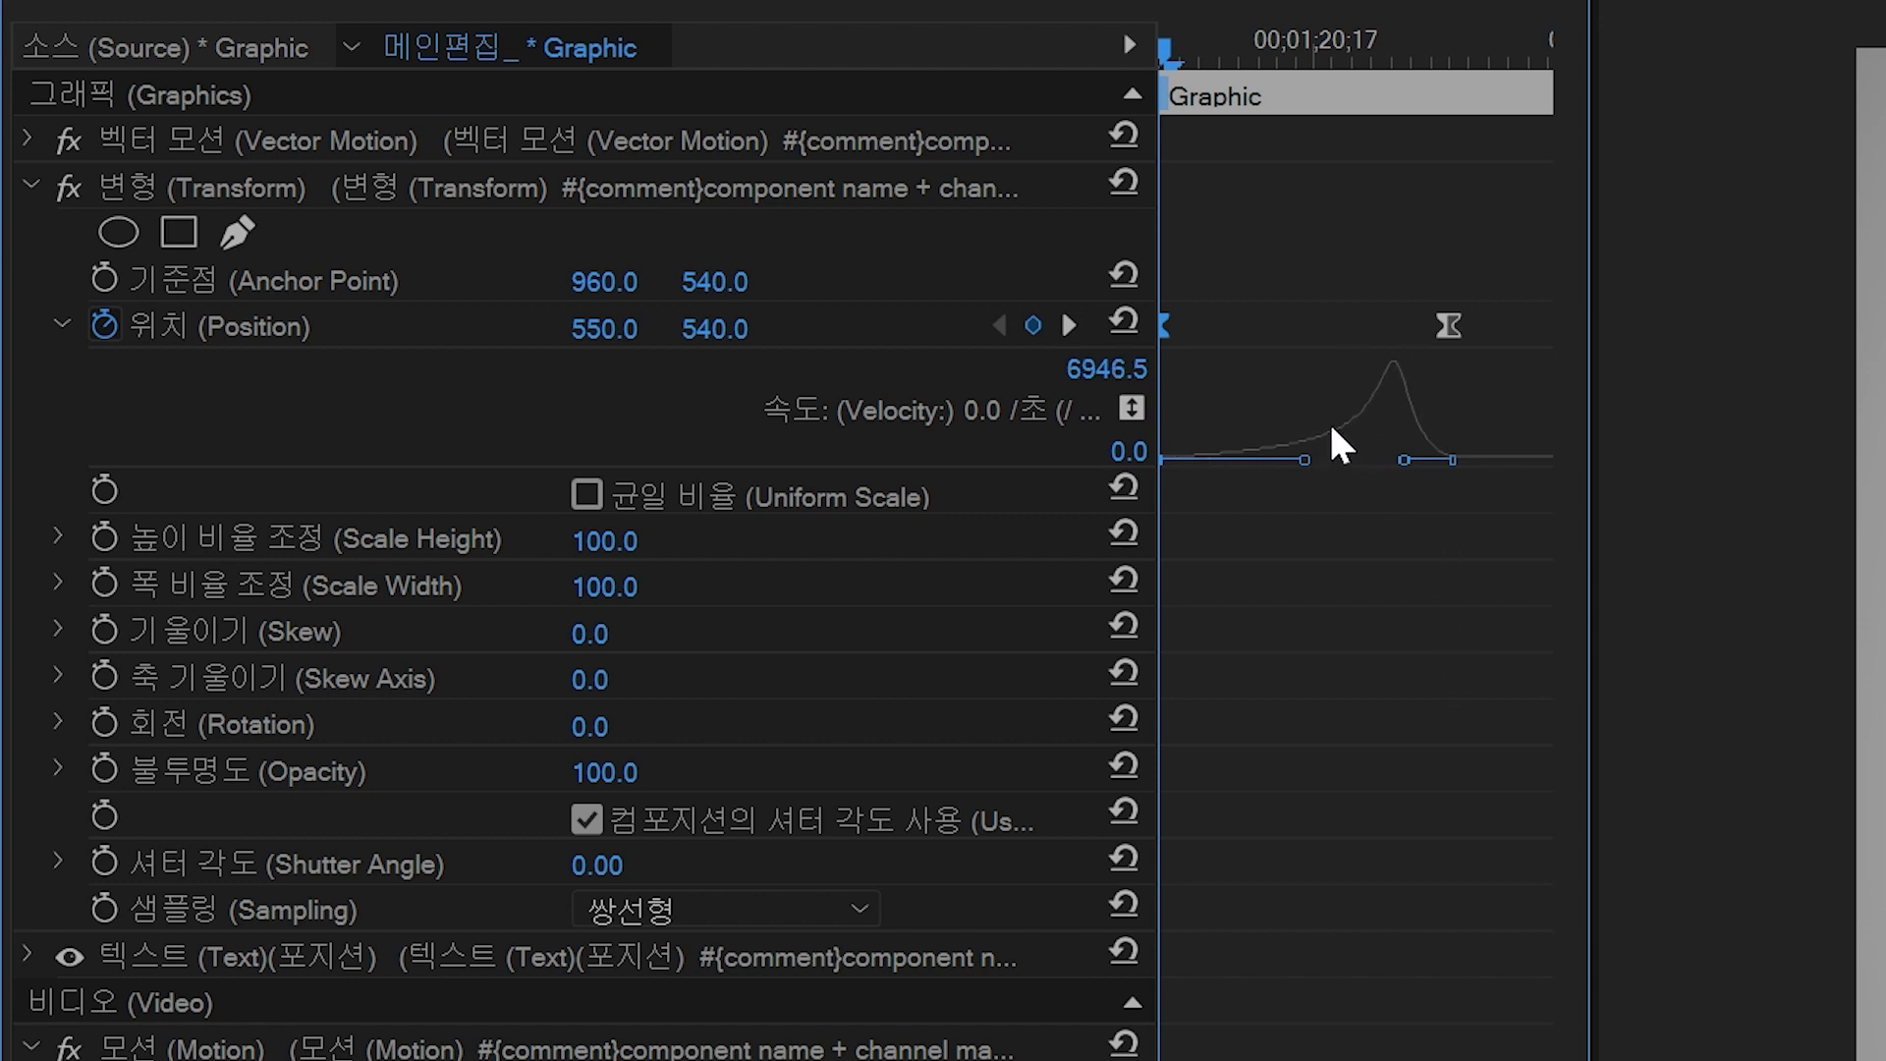
drag(1166, 30, 1423, 84)
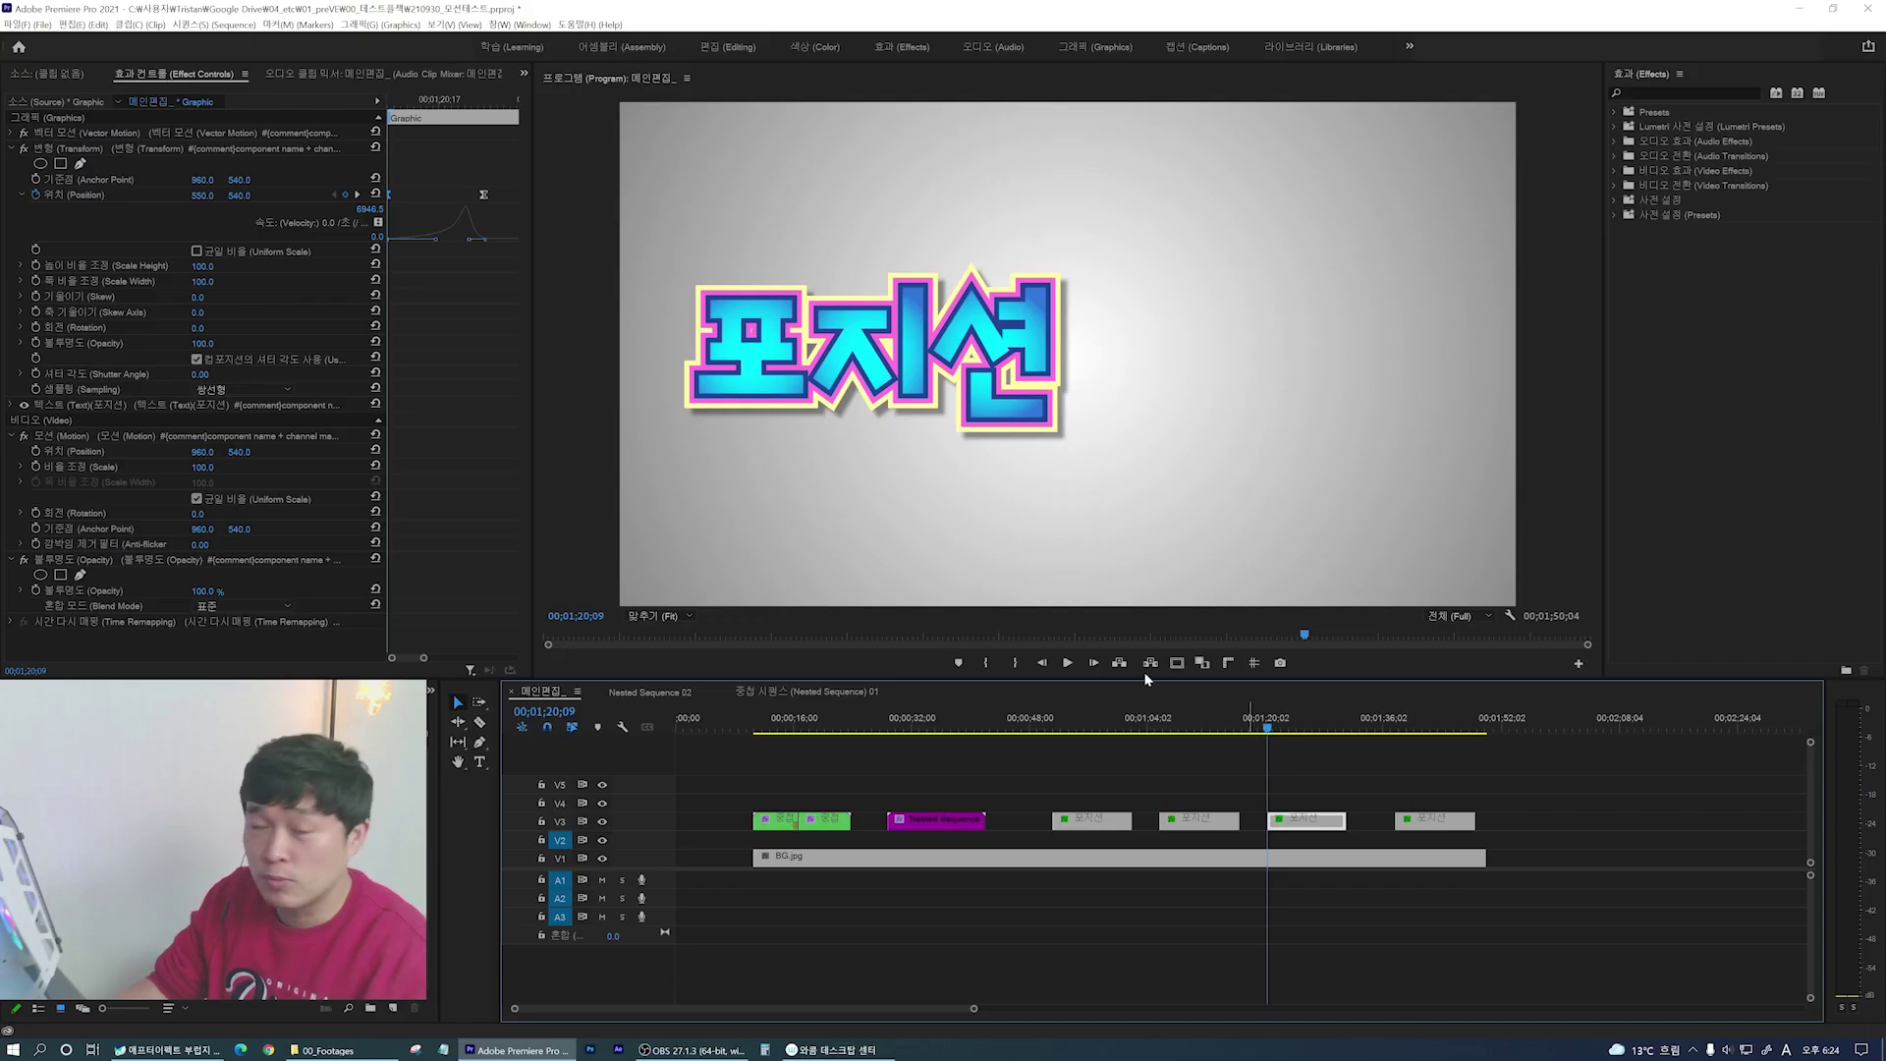
Step: Play back the title copies from 00;01;20;09, 00;01;05;24 and 00;00;51;07 to compare their easing
key(space)
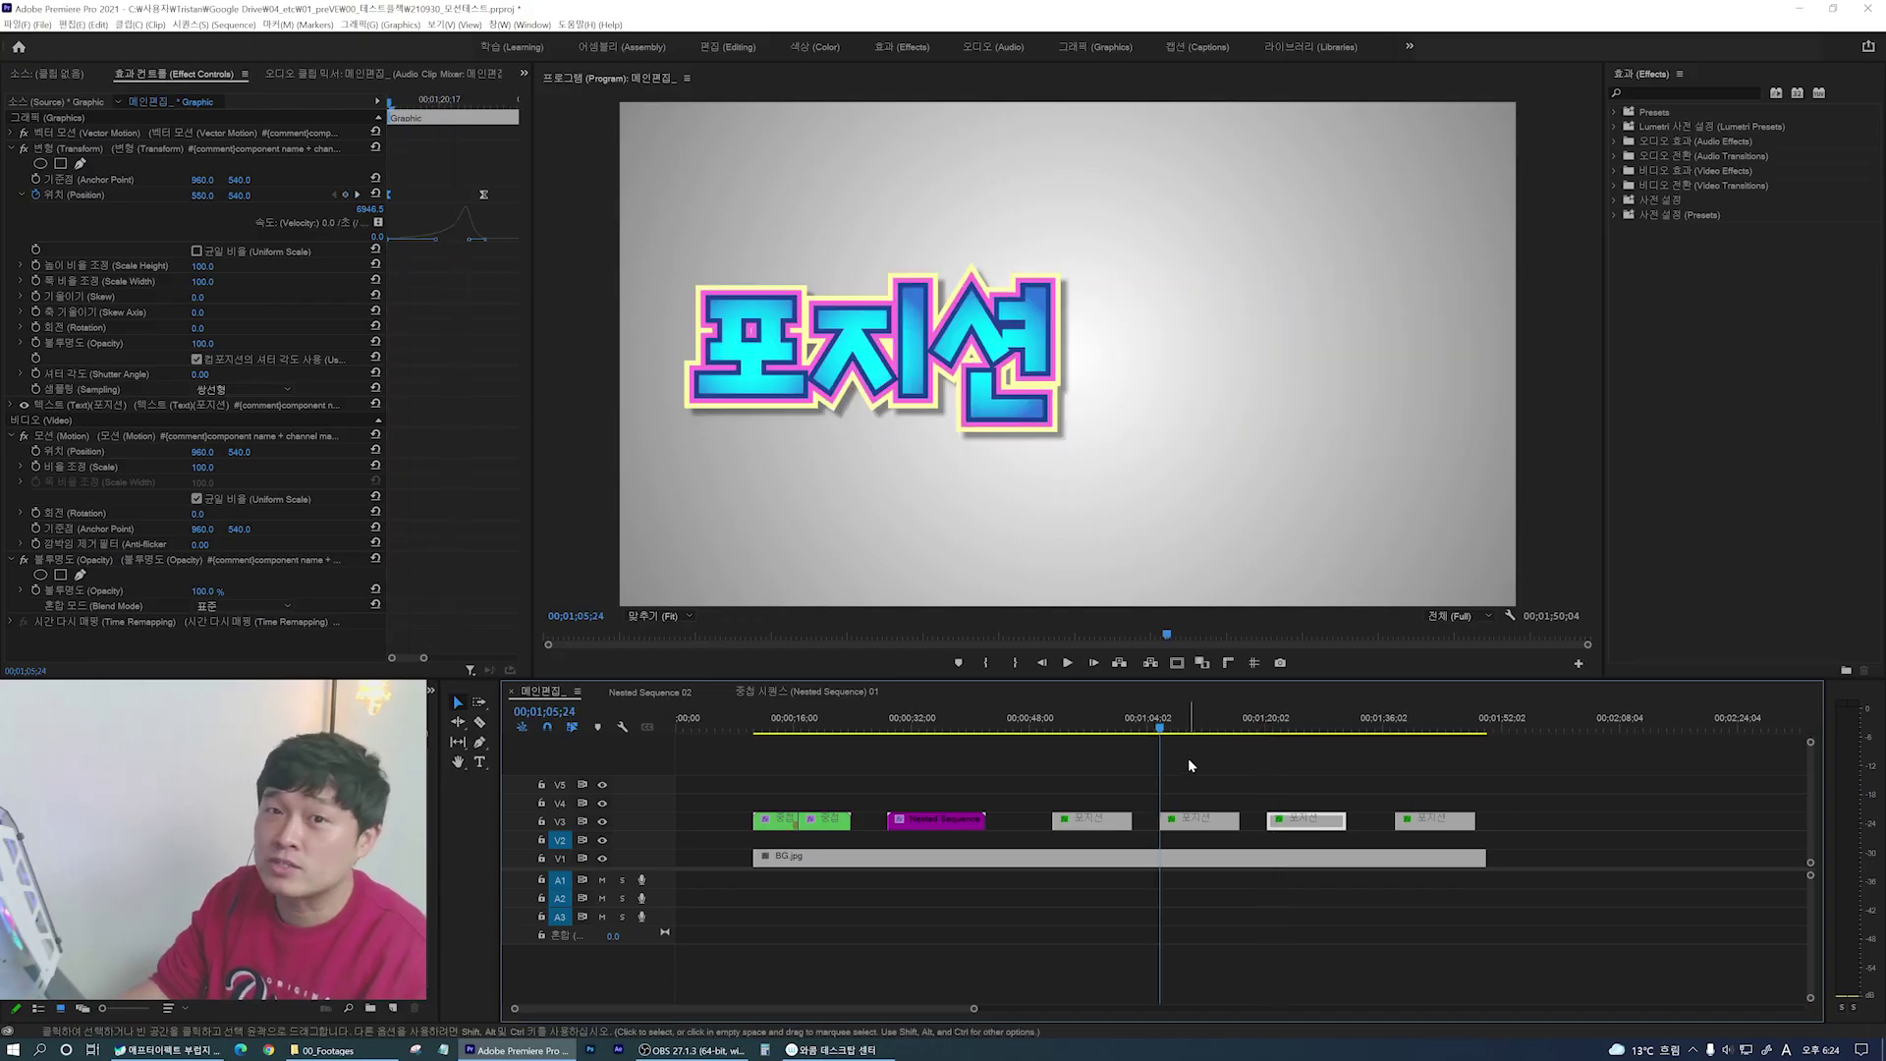
key(space)
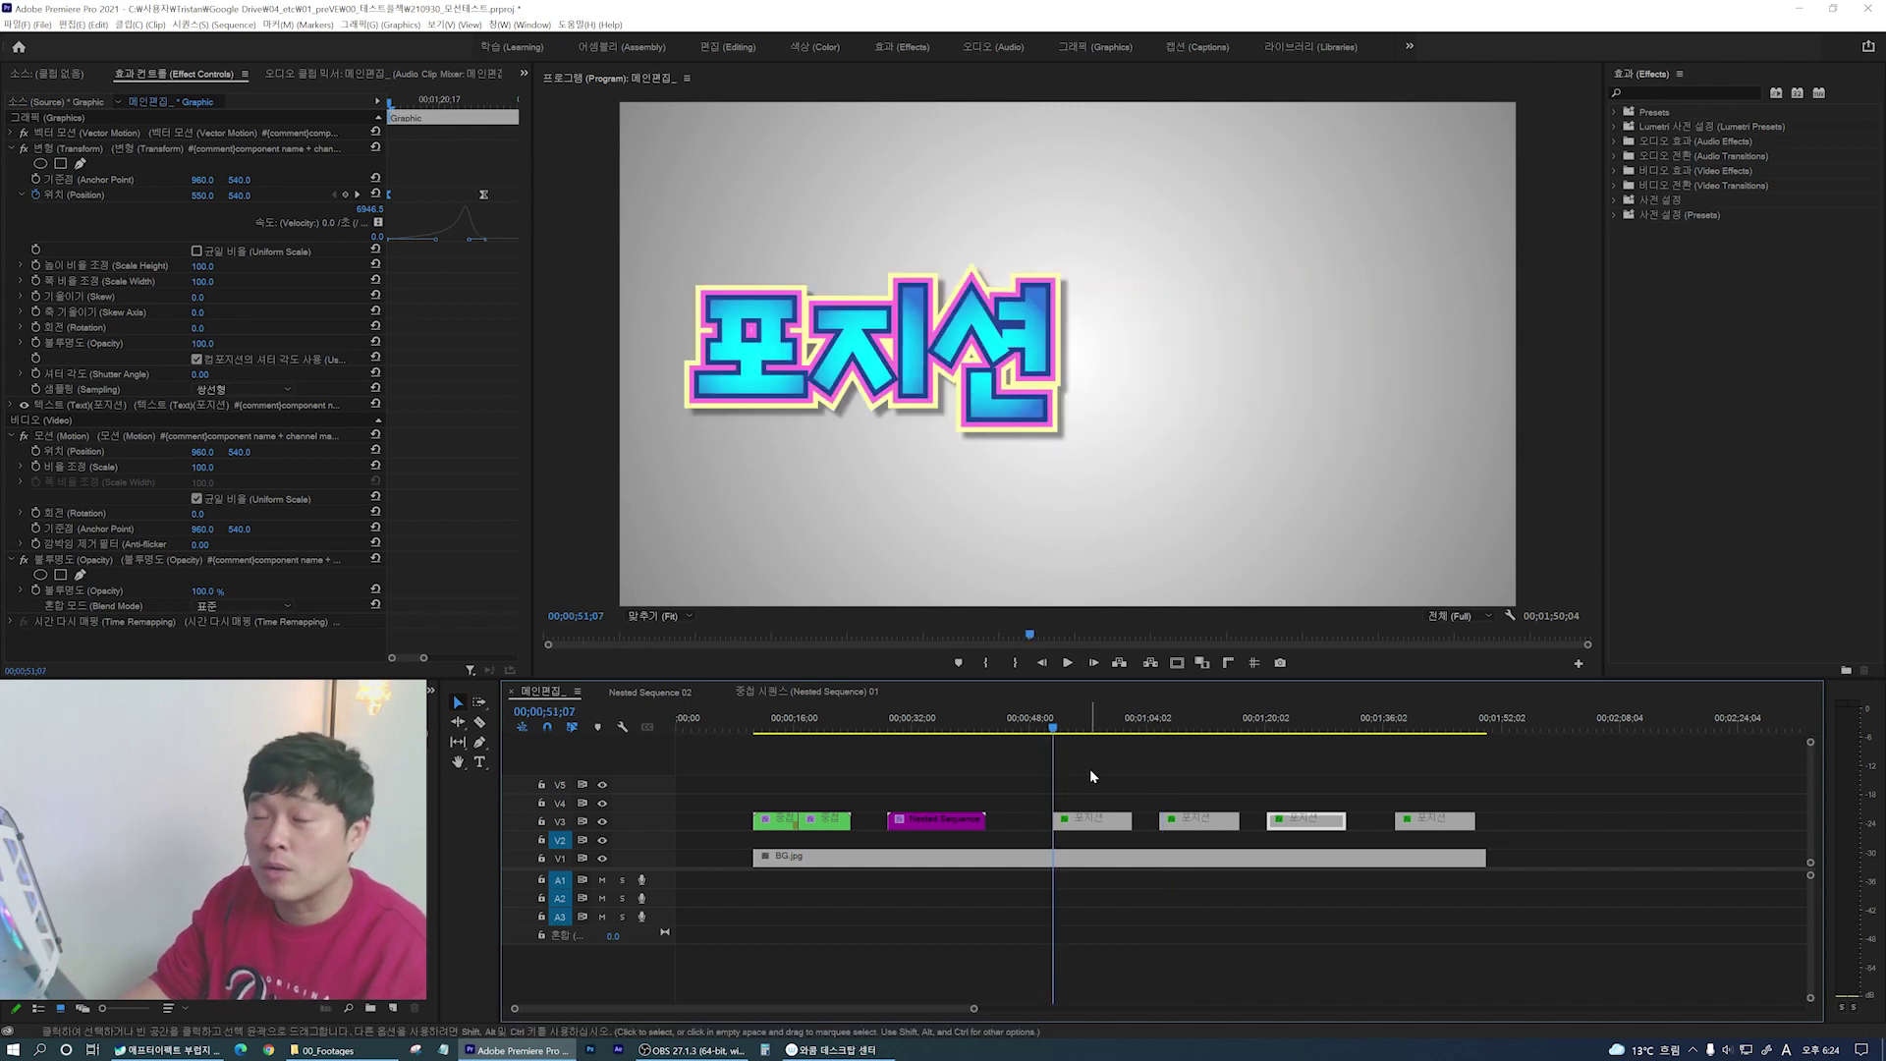
key(space)
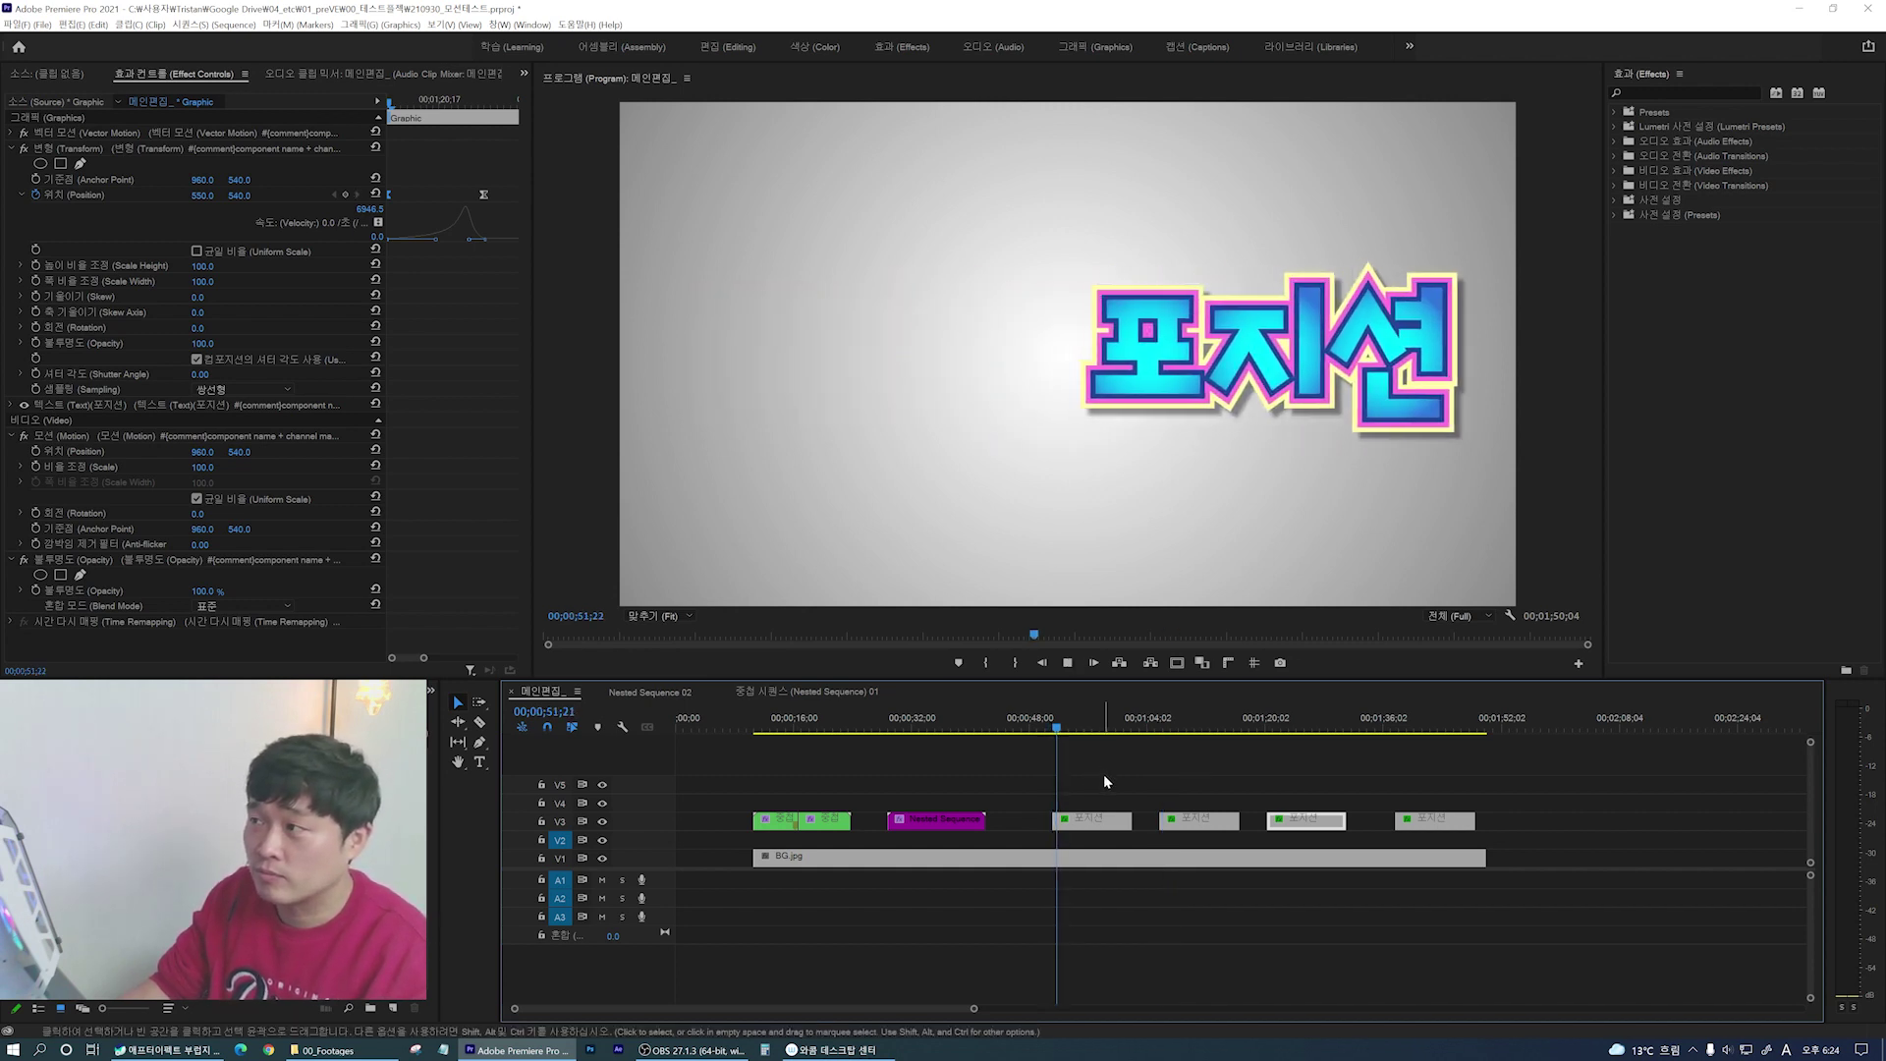
Step: Play back the title copy from 00;01;20;09 once more to review its late speed peak
click(1269, 719)
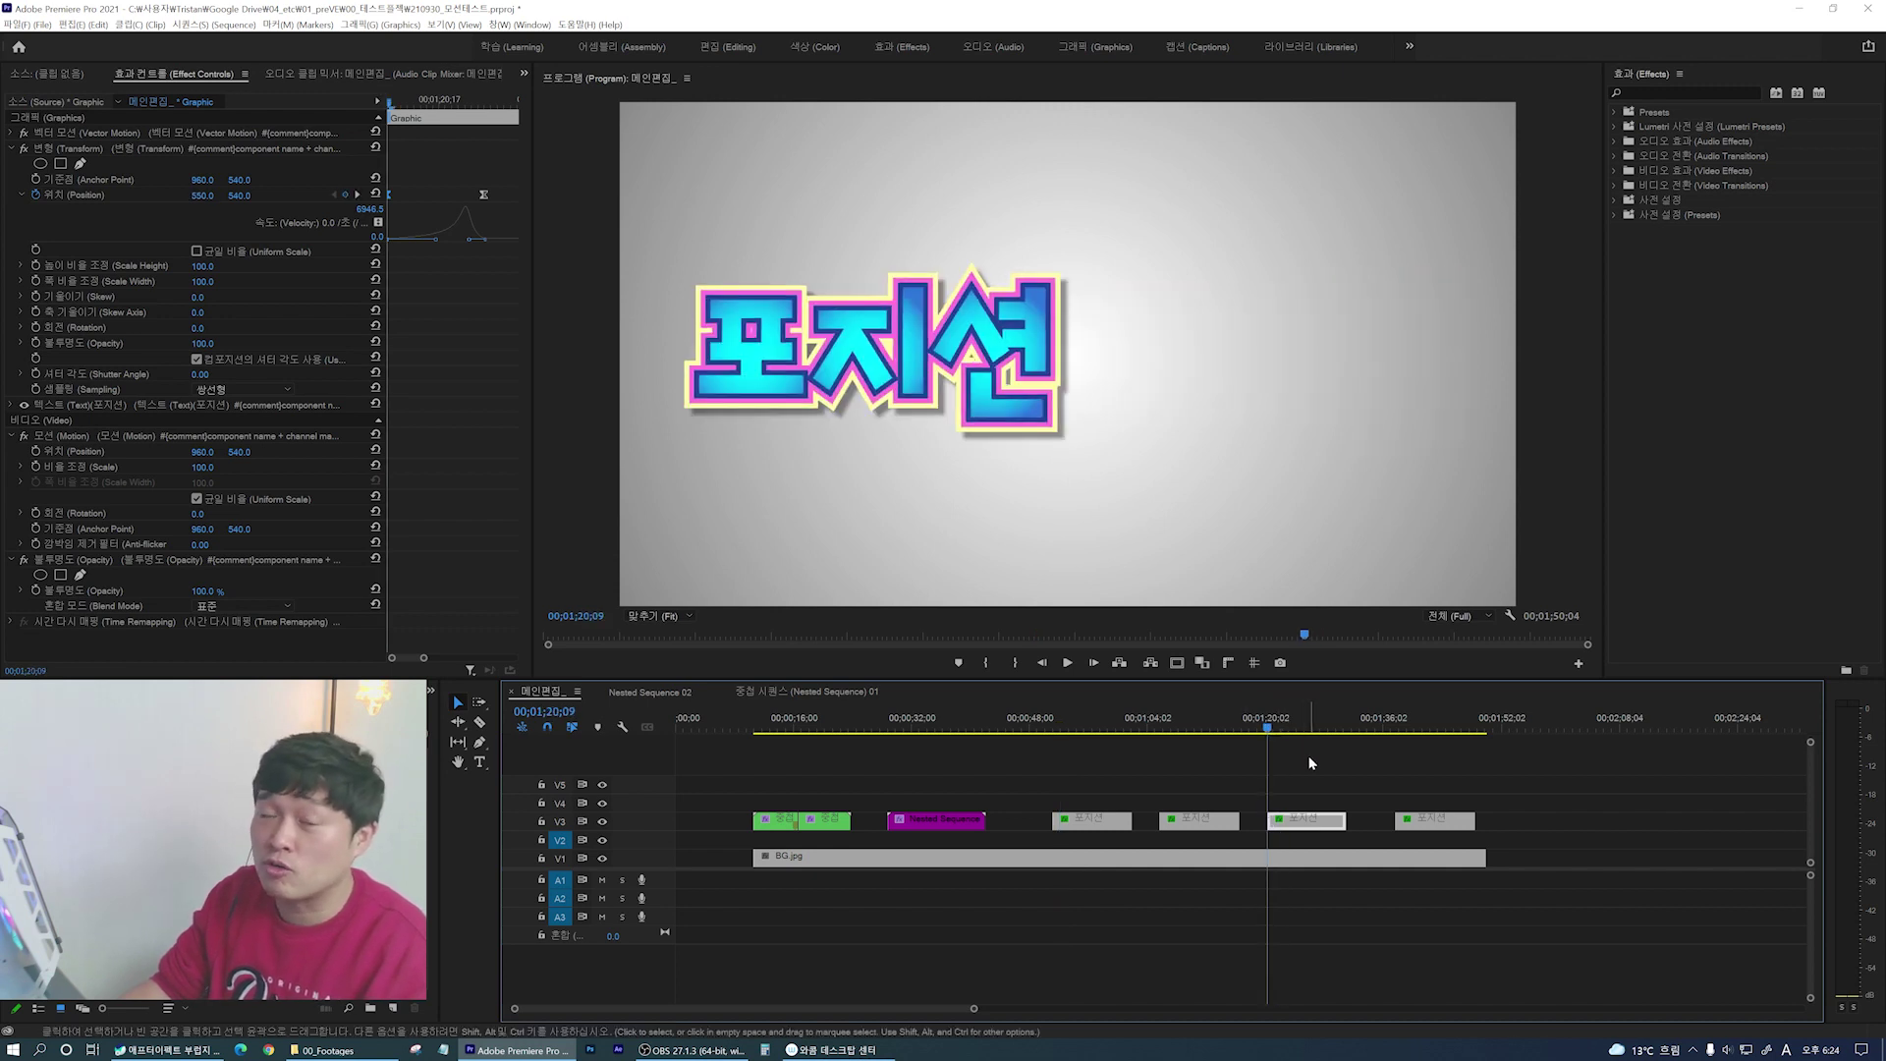
key(space)
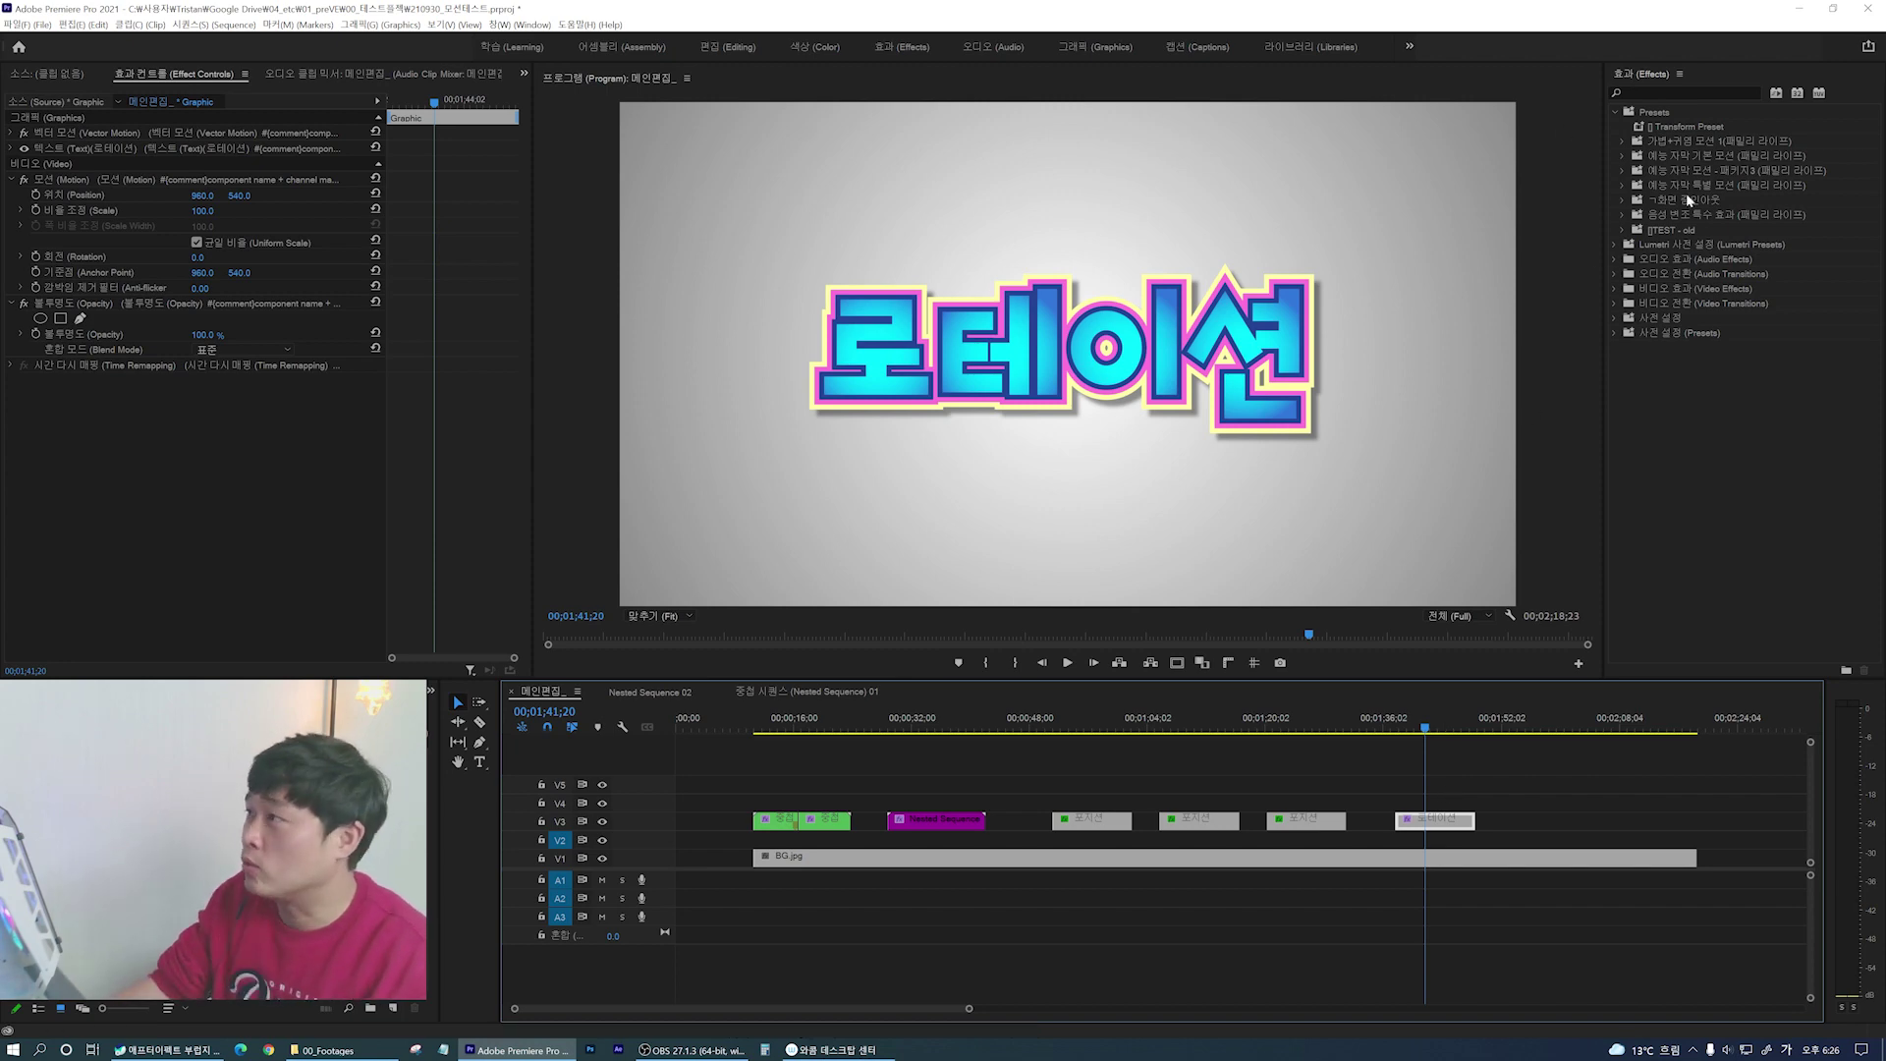
Step: Apply the Transform Preset to the 로테이션 title clip and start Rotation keyframing at its first frame, 00;01;37;23
drag(1653, 125, 1431, 835)
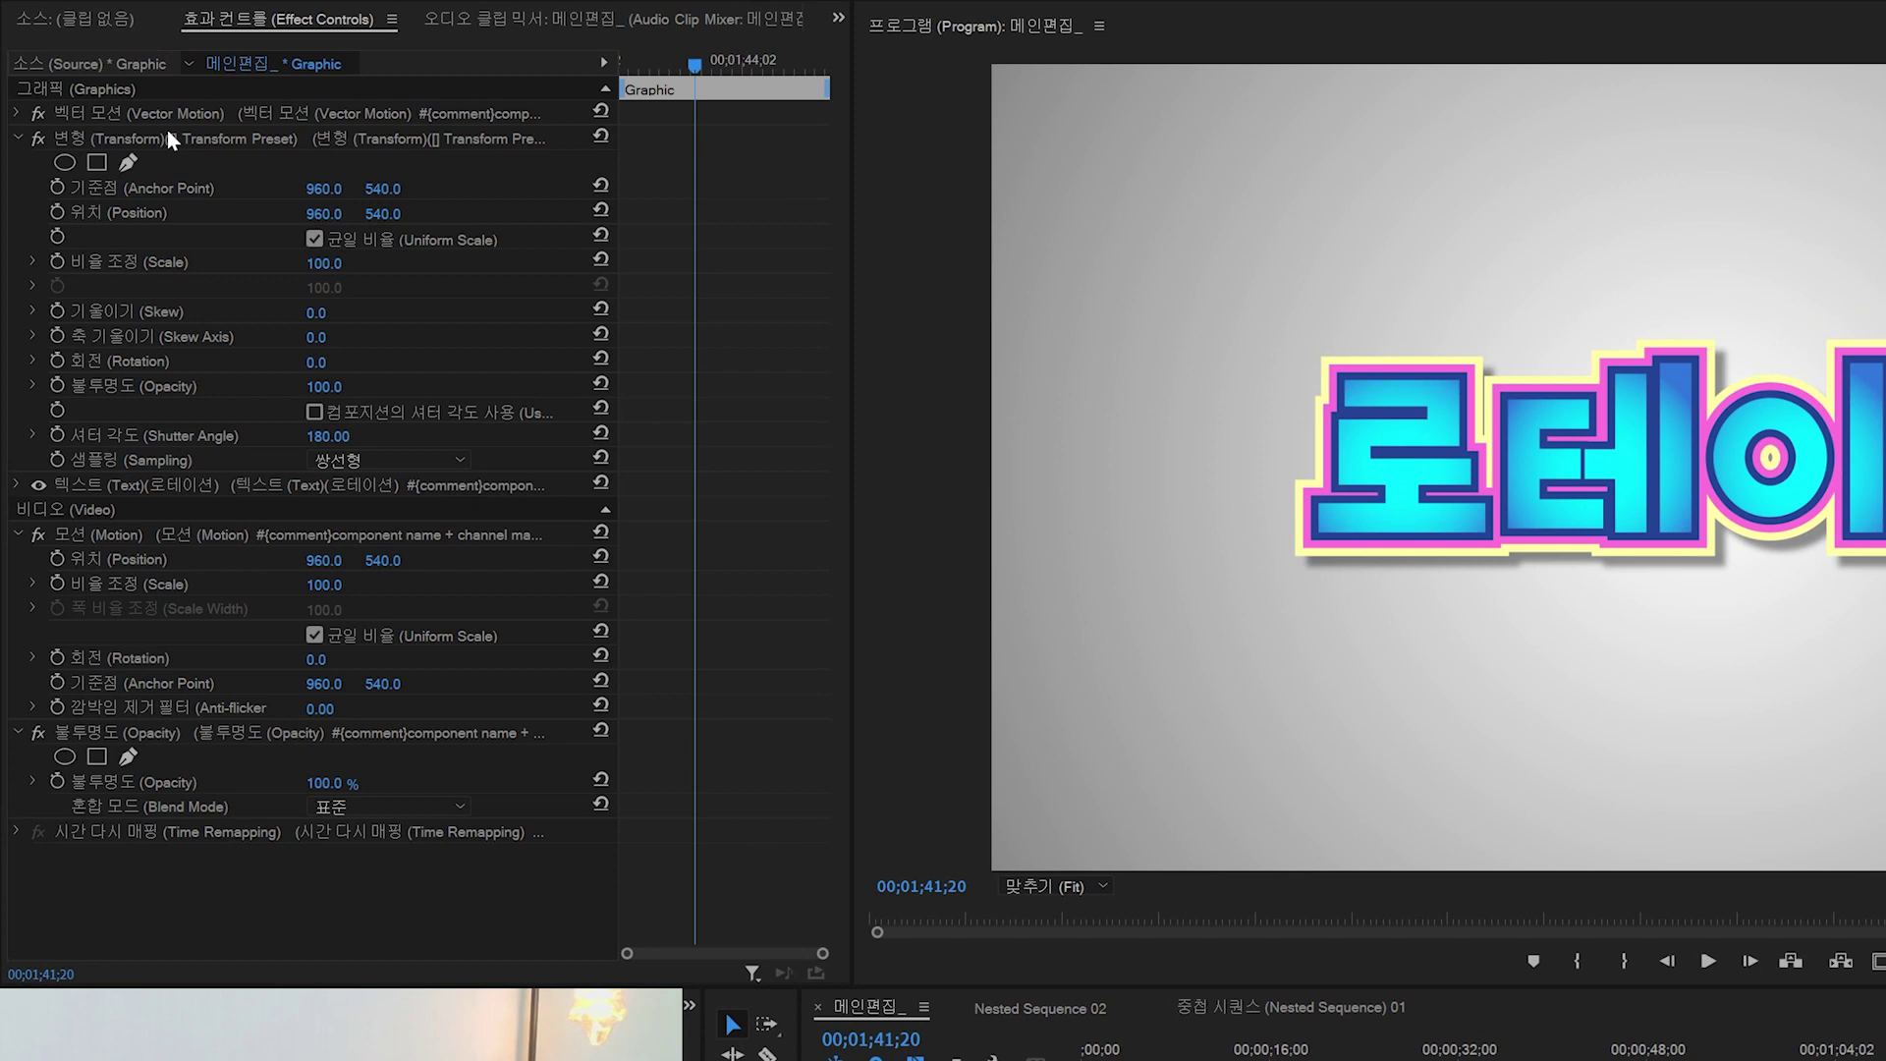
click(168, 137)
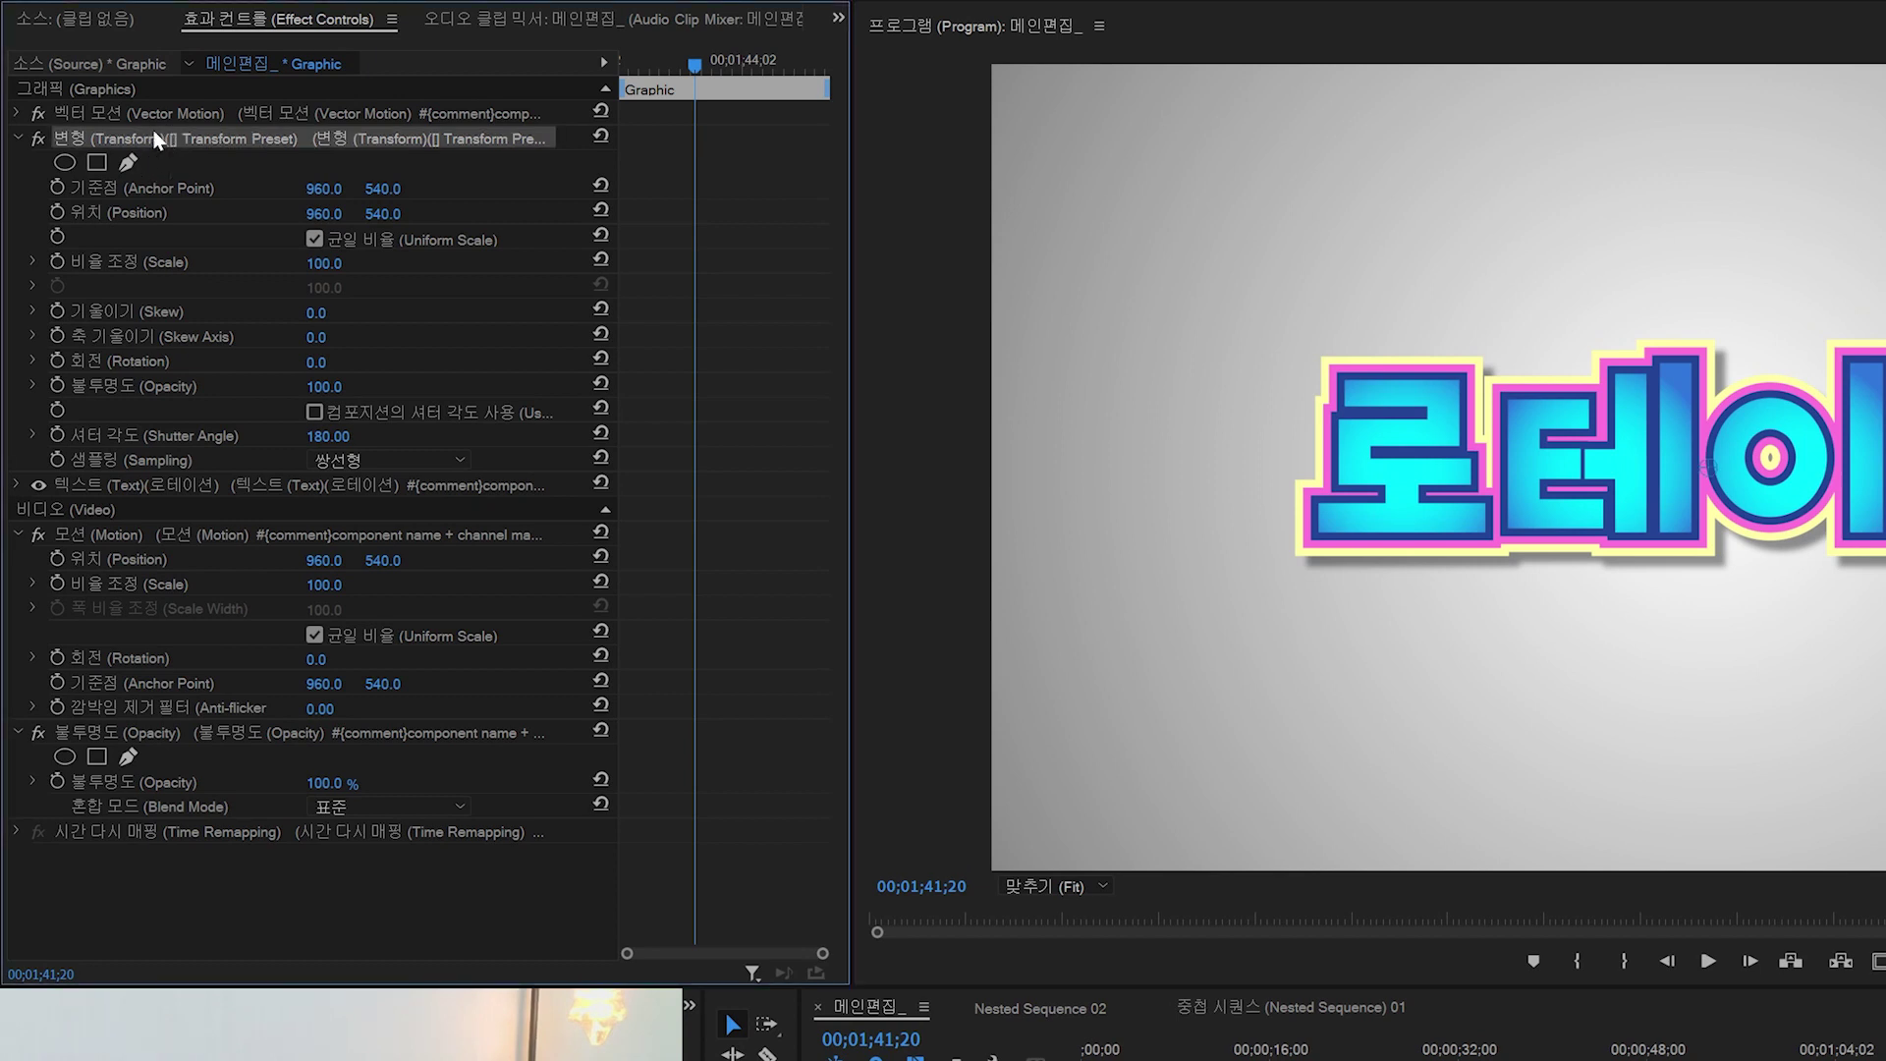
click(135, 212)
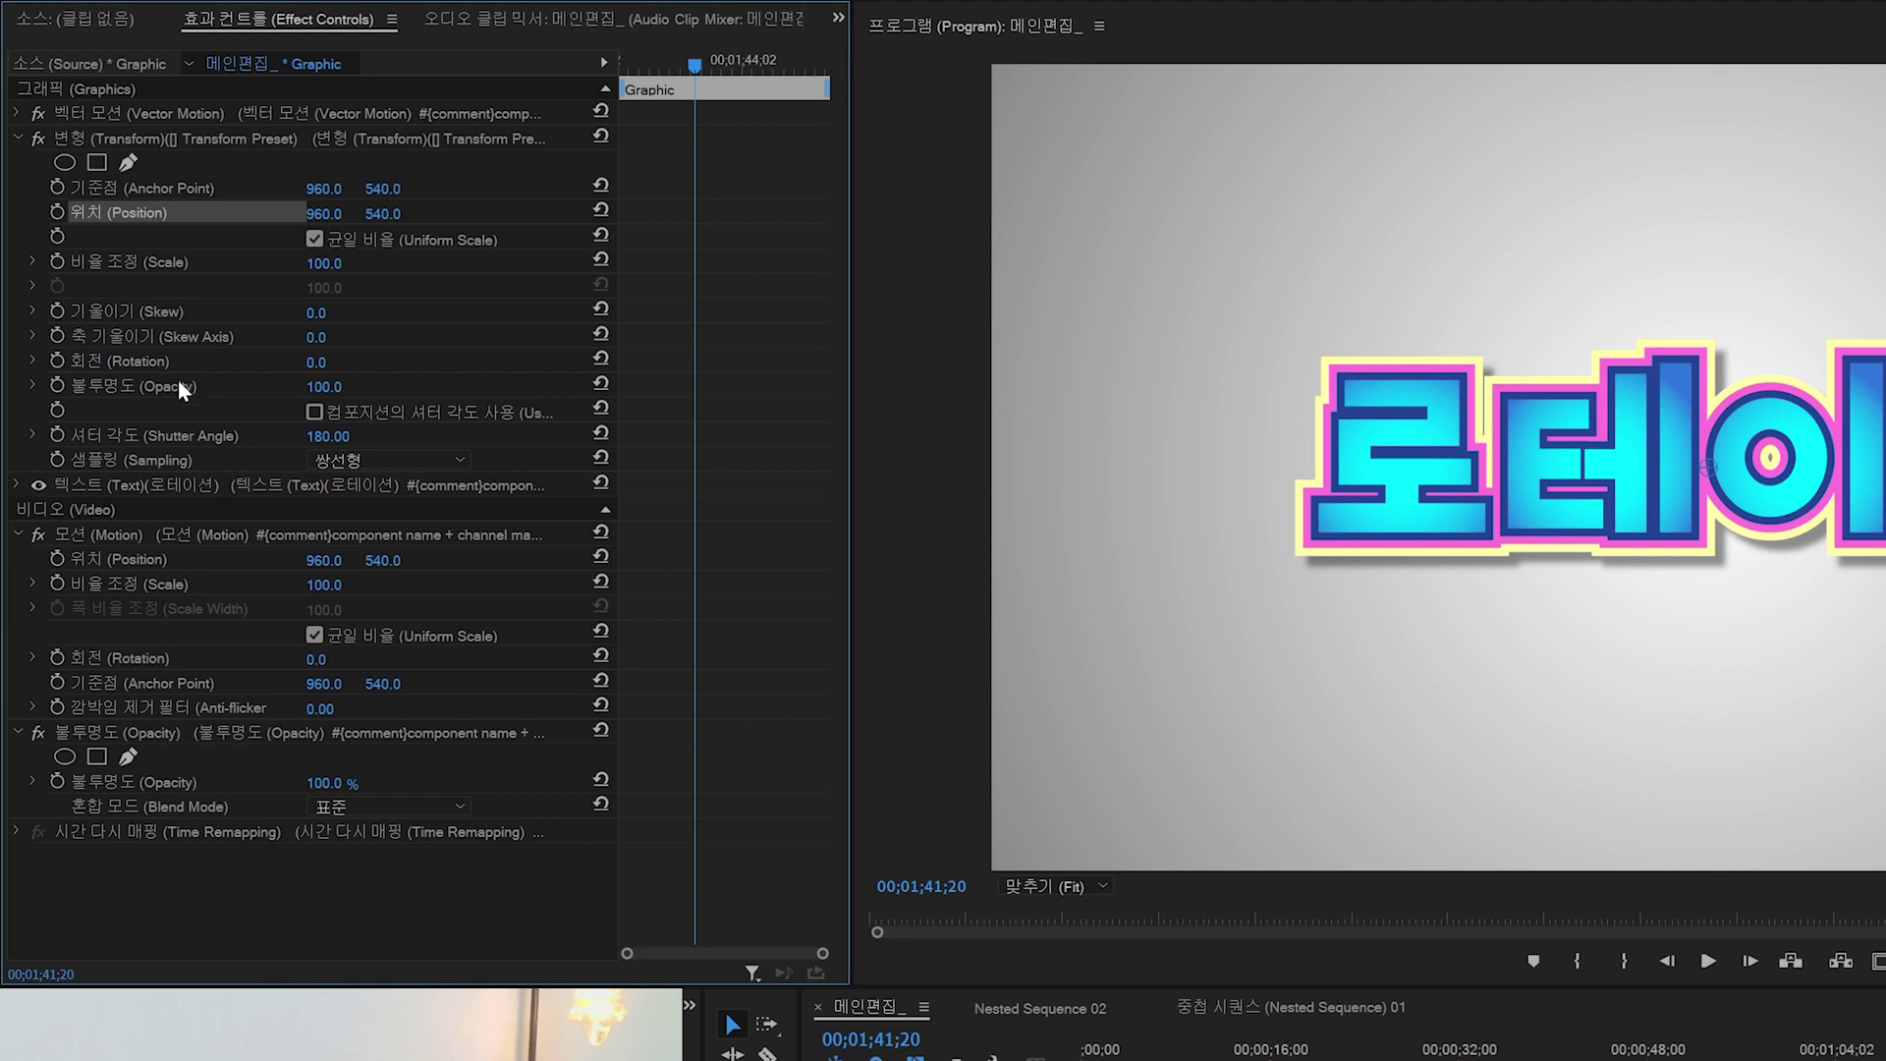
click(131, 362)
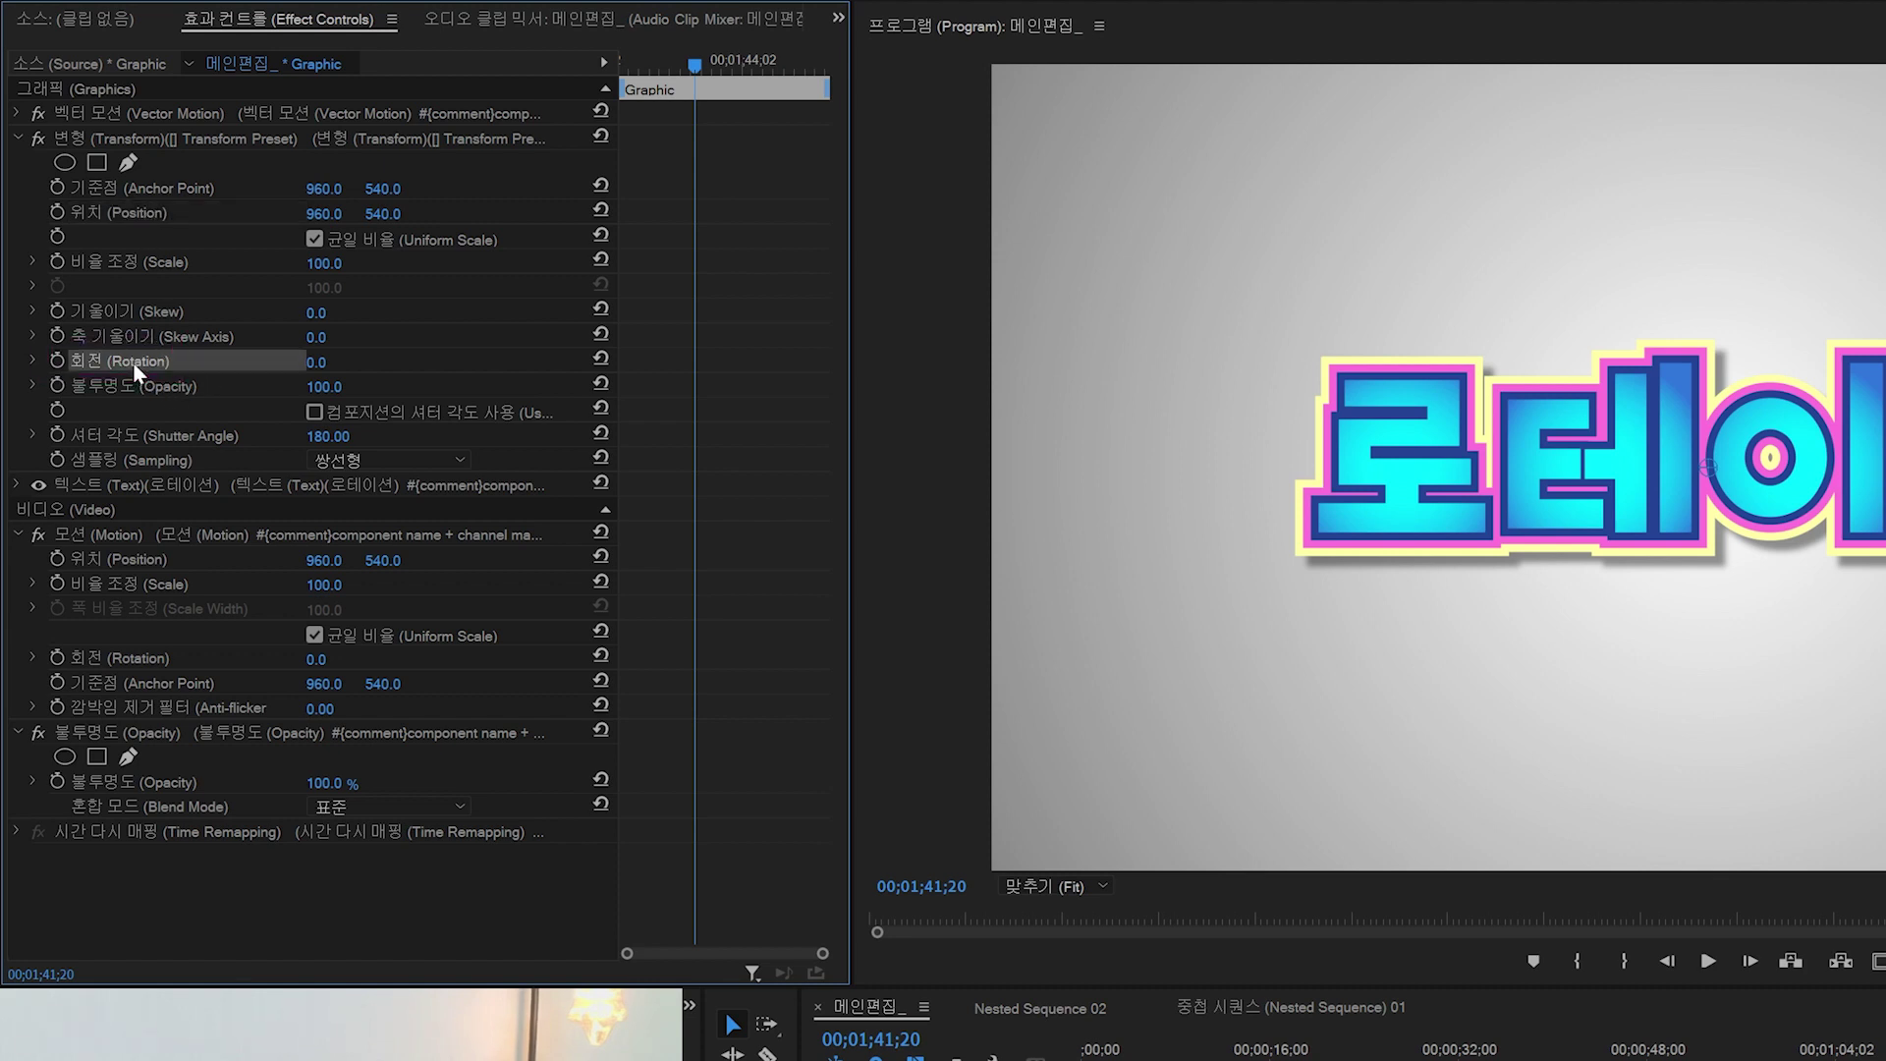
key(Up)
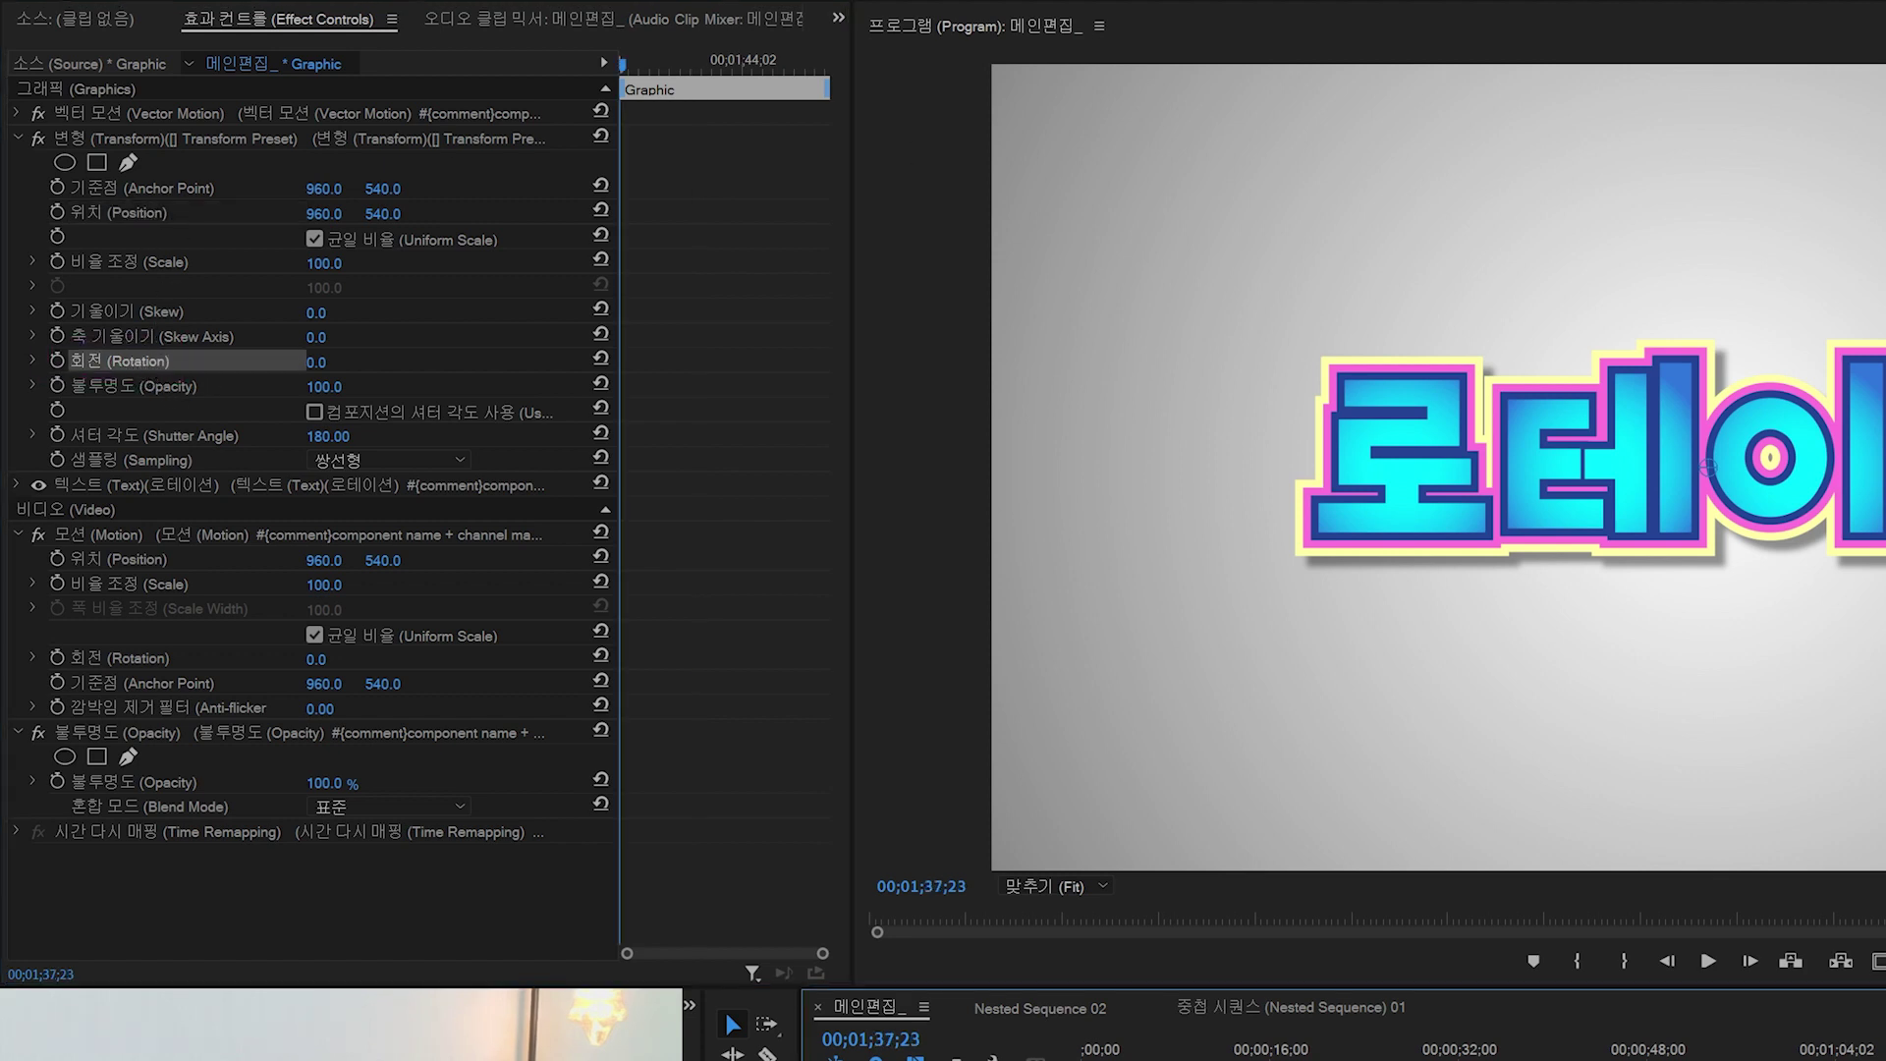
click(57, 360)
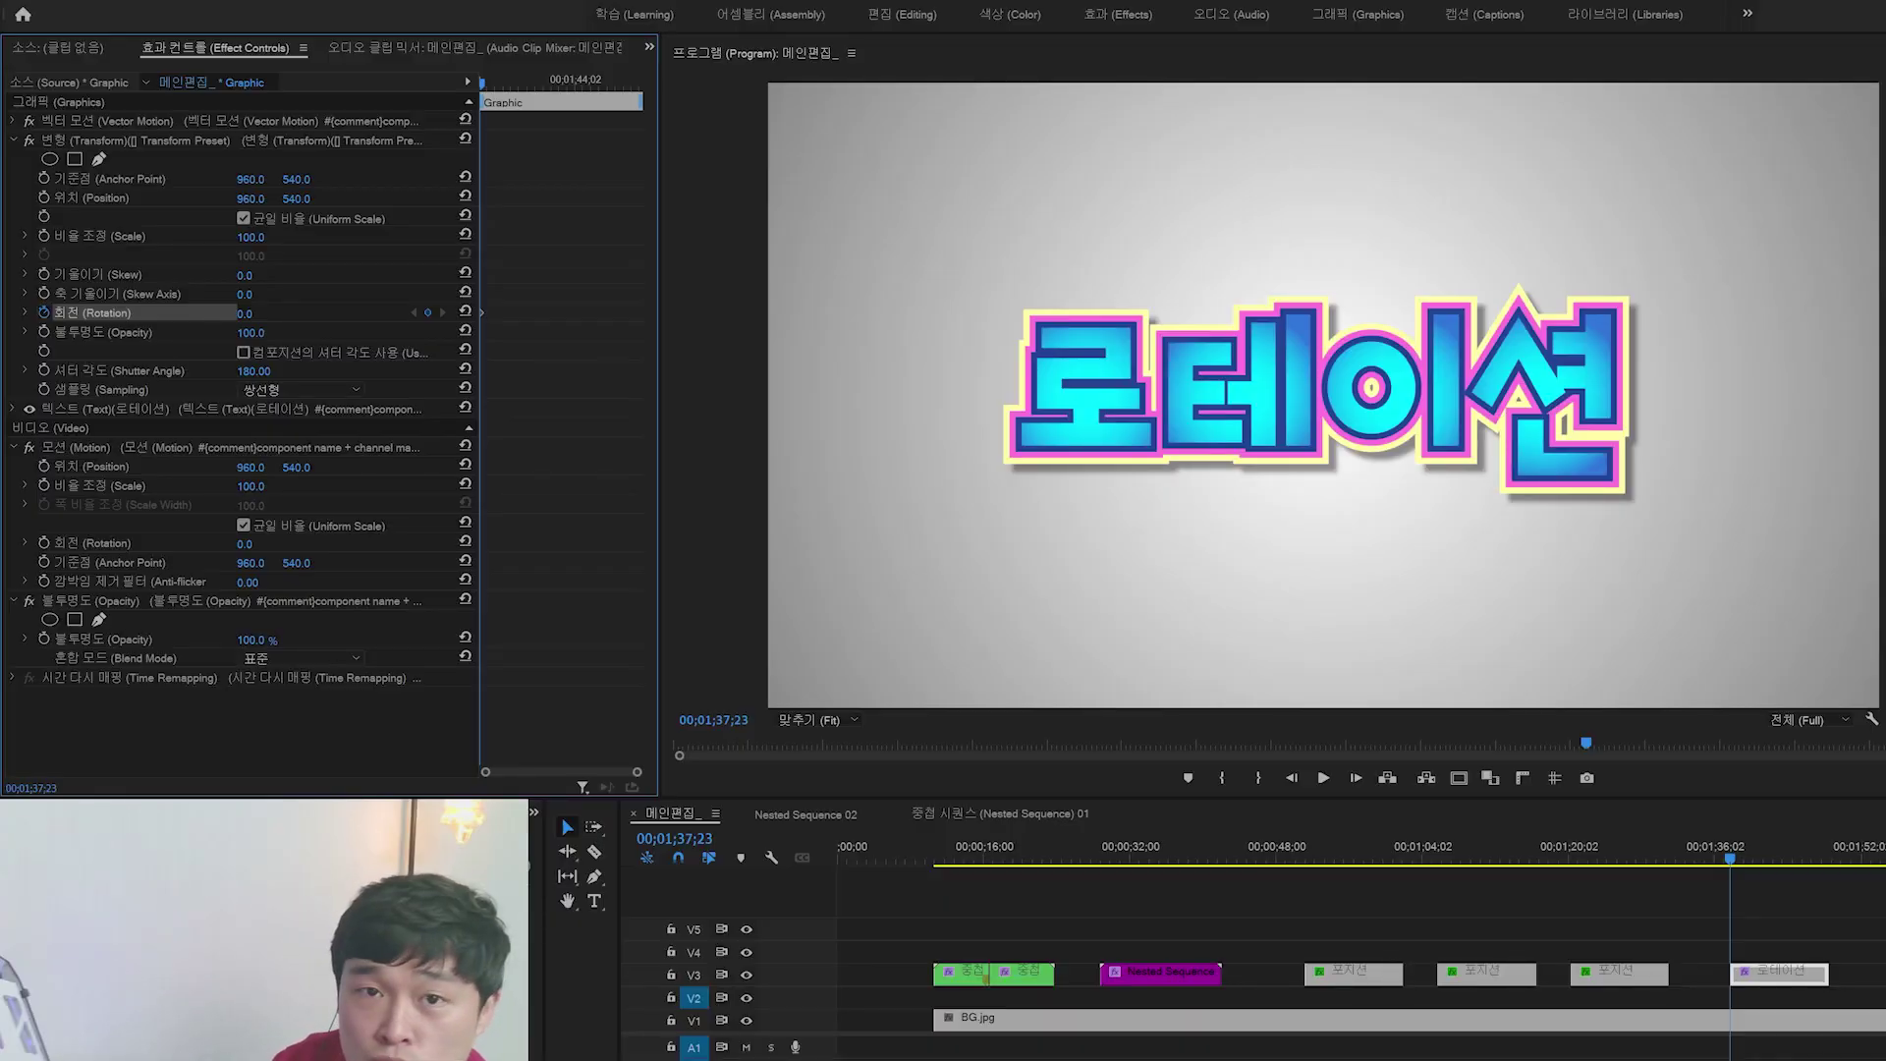
Step: Add a Transform Rotation keyframe of 120° at 00;01;38;03 on the 로테이션 title
key(Right)
key(Right)
key(Right)
key(Right)
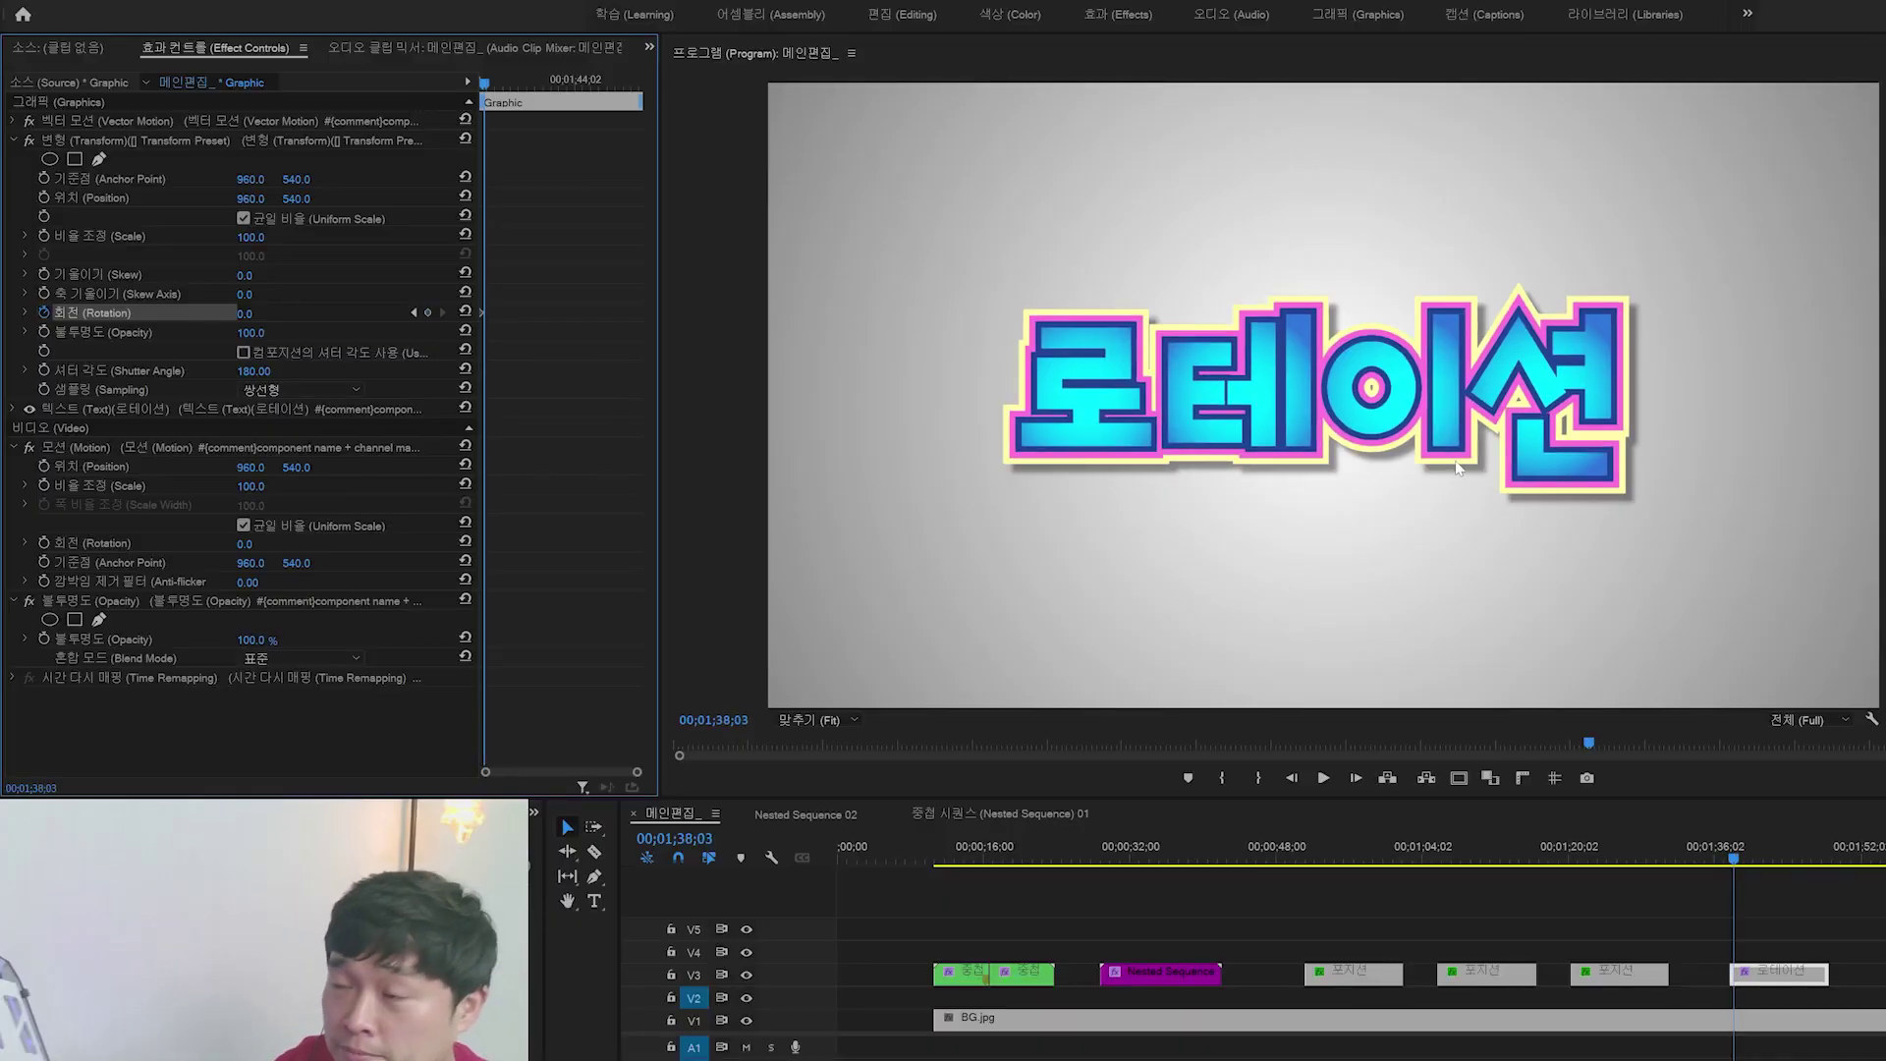
drag(241, 315, 248, 316)
click(248, 314)
text(120)
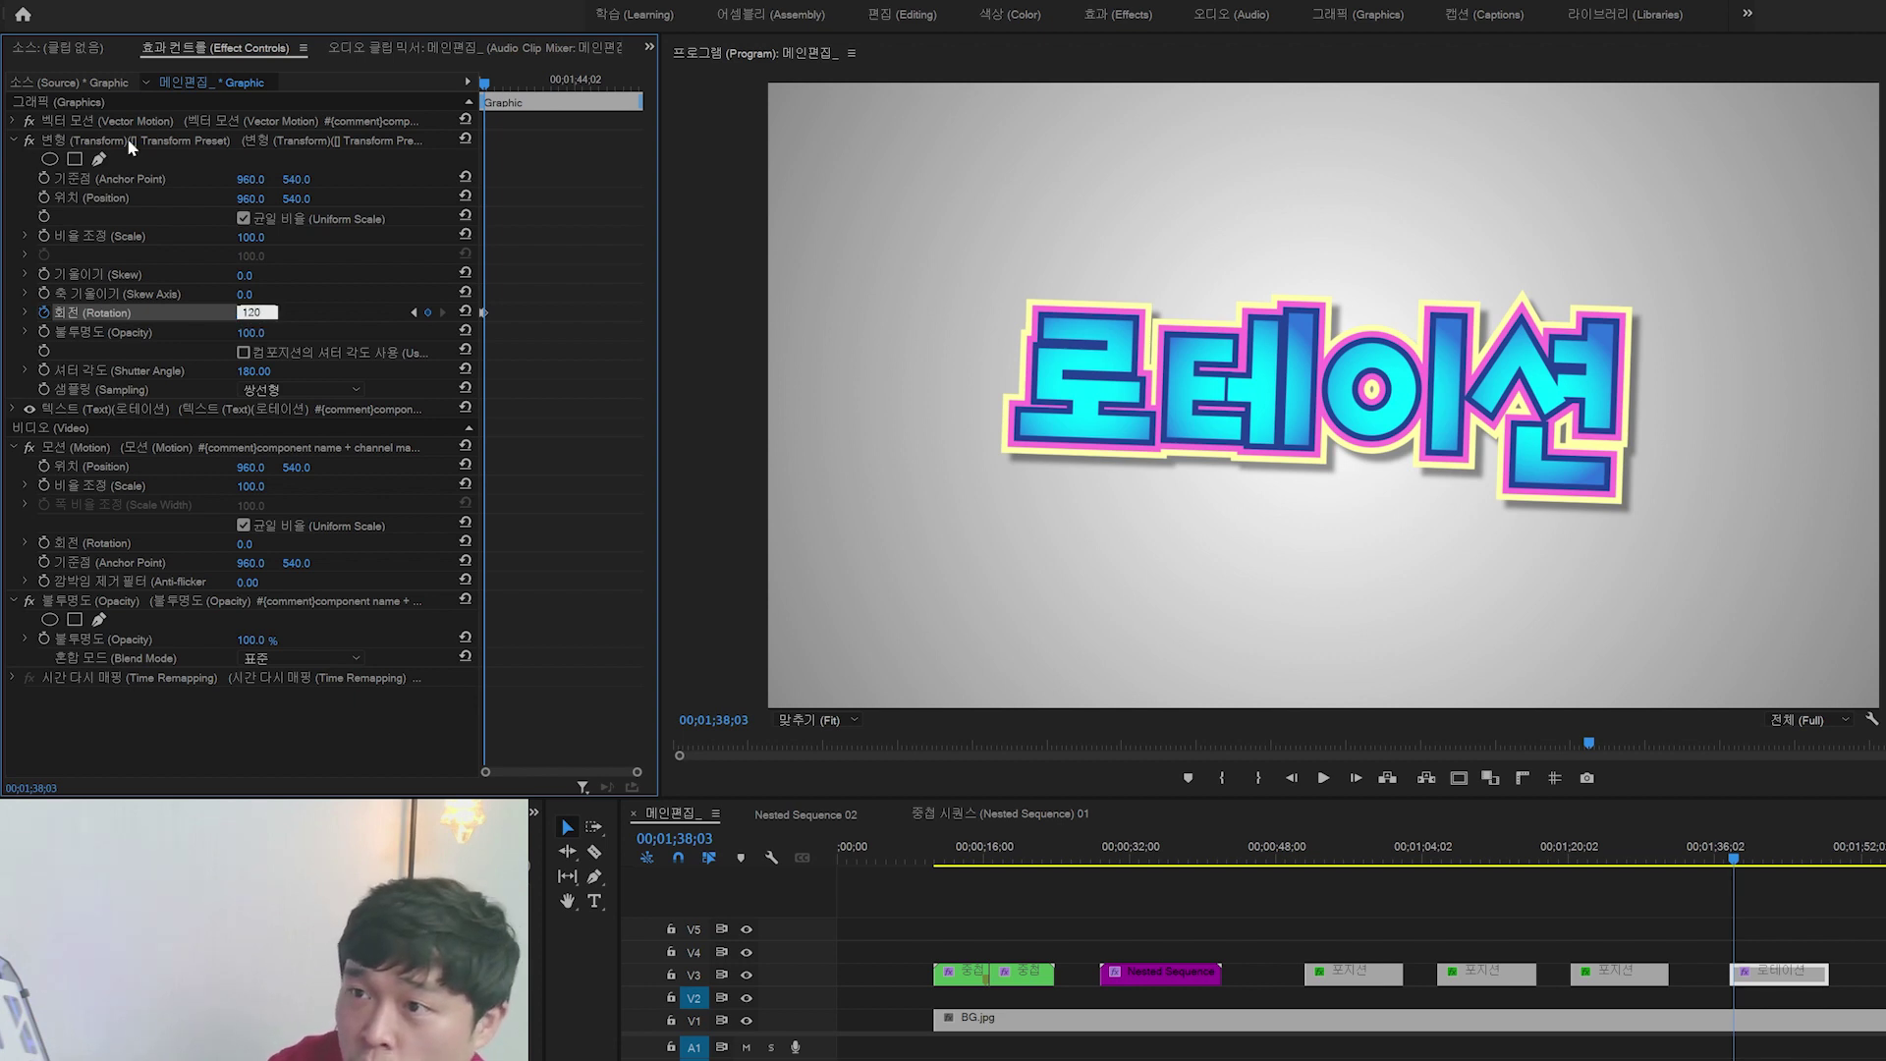
key(Return)
scroll(586, 297, up, 2)
scroll(585, 296, up, 2)
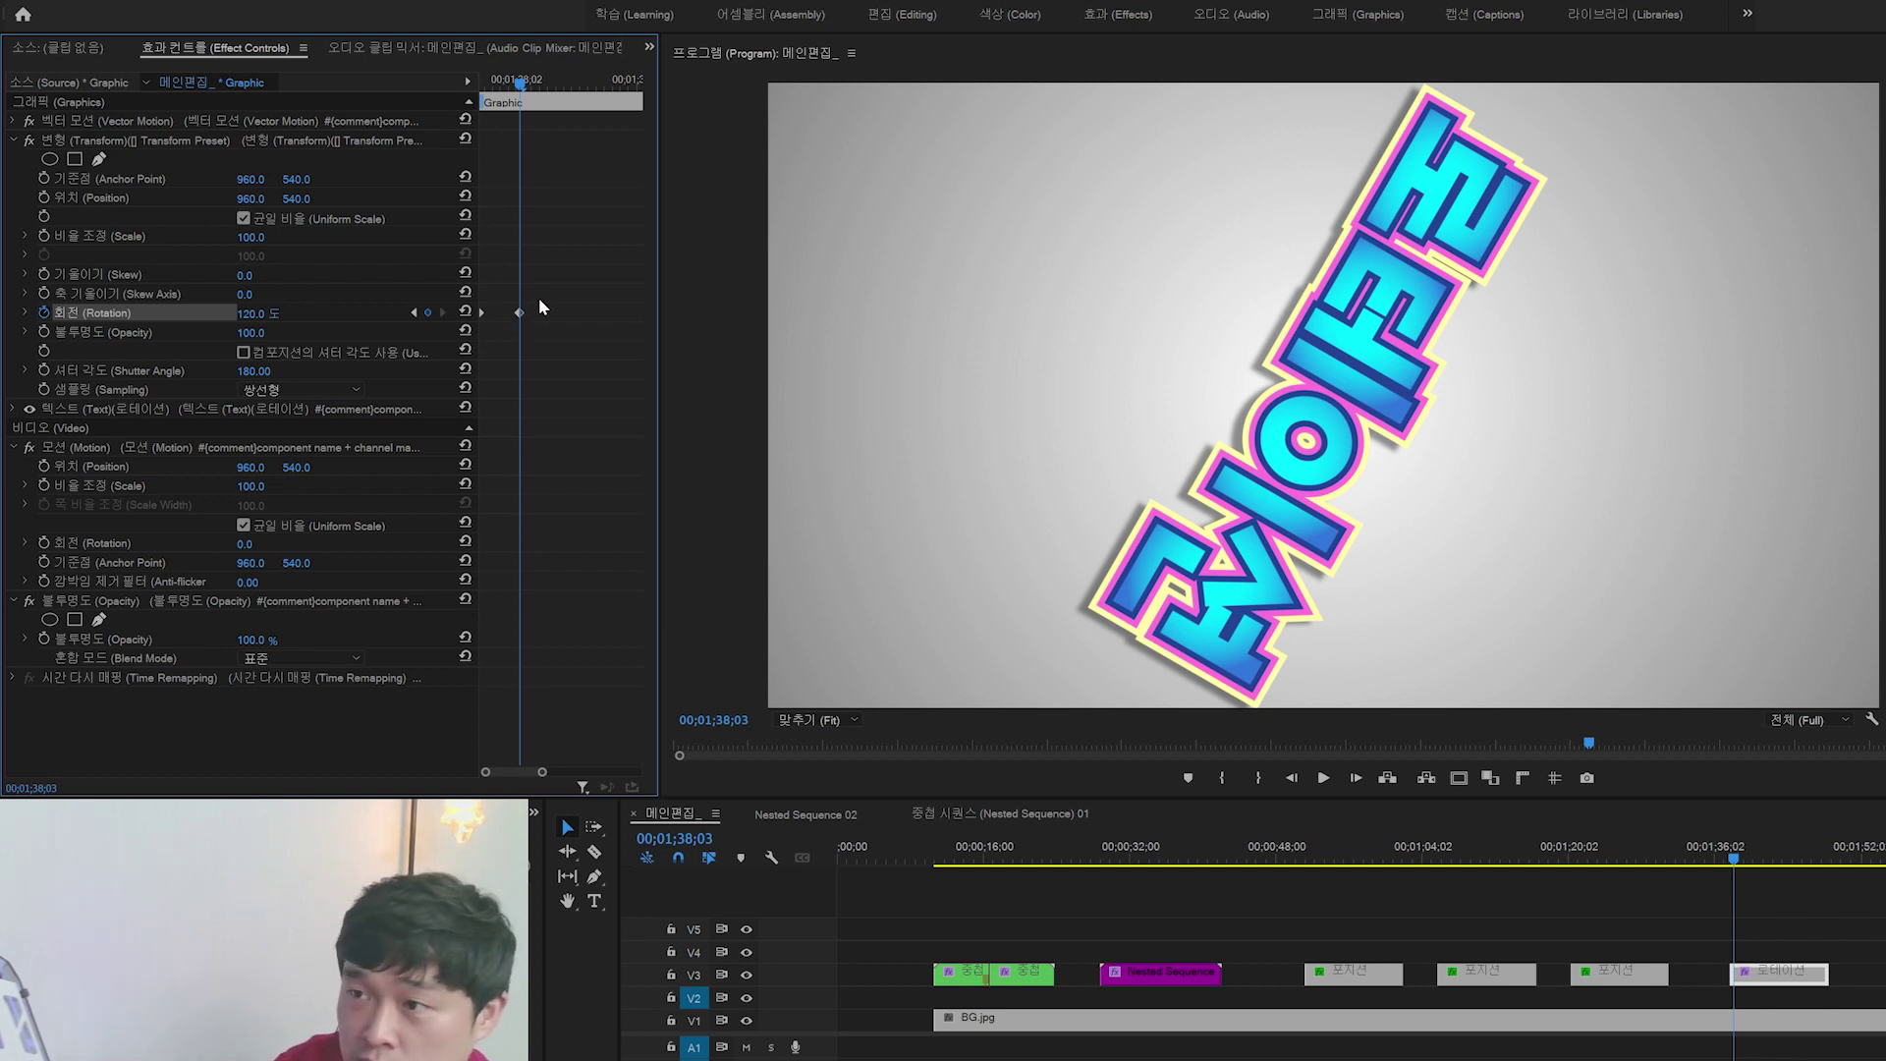
Step: Add a third Rotation keyframe at 00;01;38;13 that returns the title to 0°
key(shift+Right)
key(shift+Right)
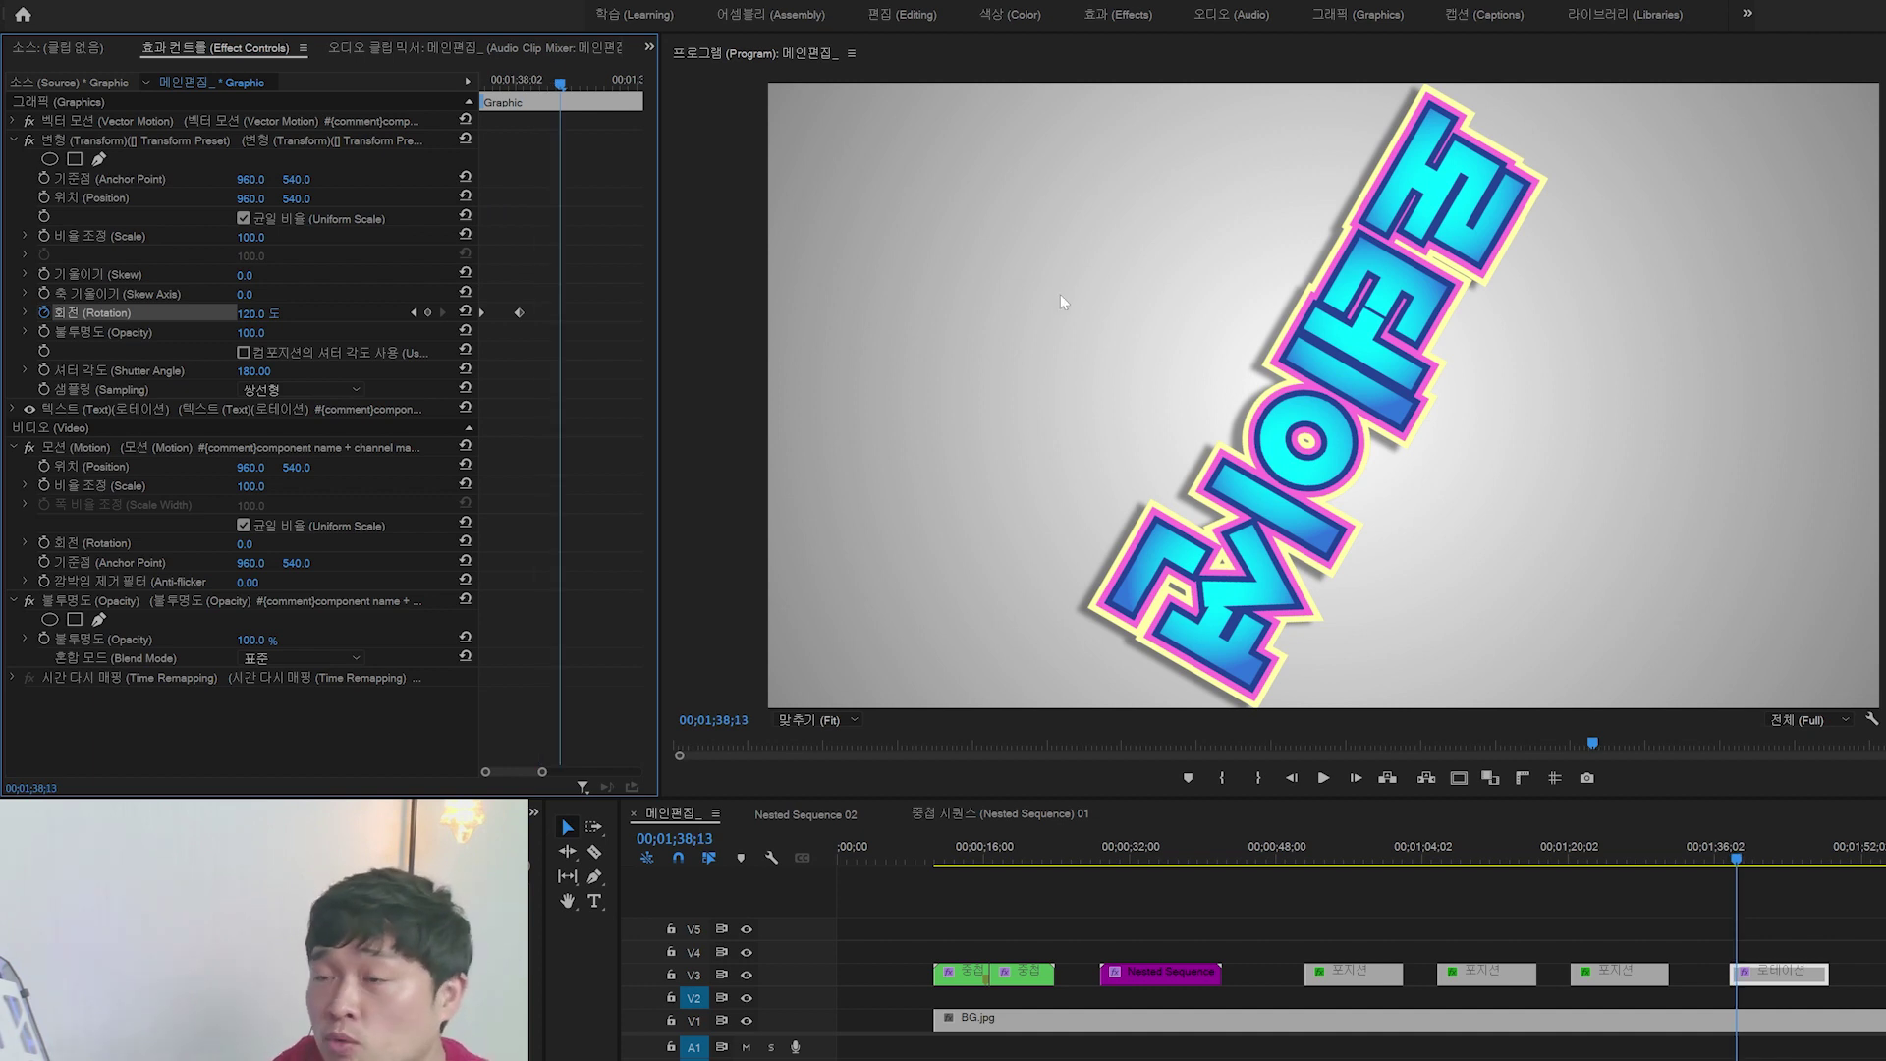
click(252, 312)
text(0)
key(Return)
Step: Play back the 로테이션 title from 00;01;37;23 to check the linear rotation
click(1730, 862)
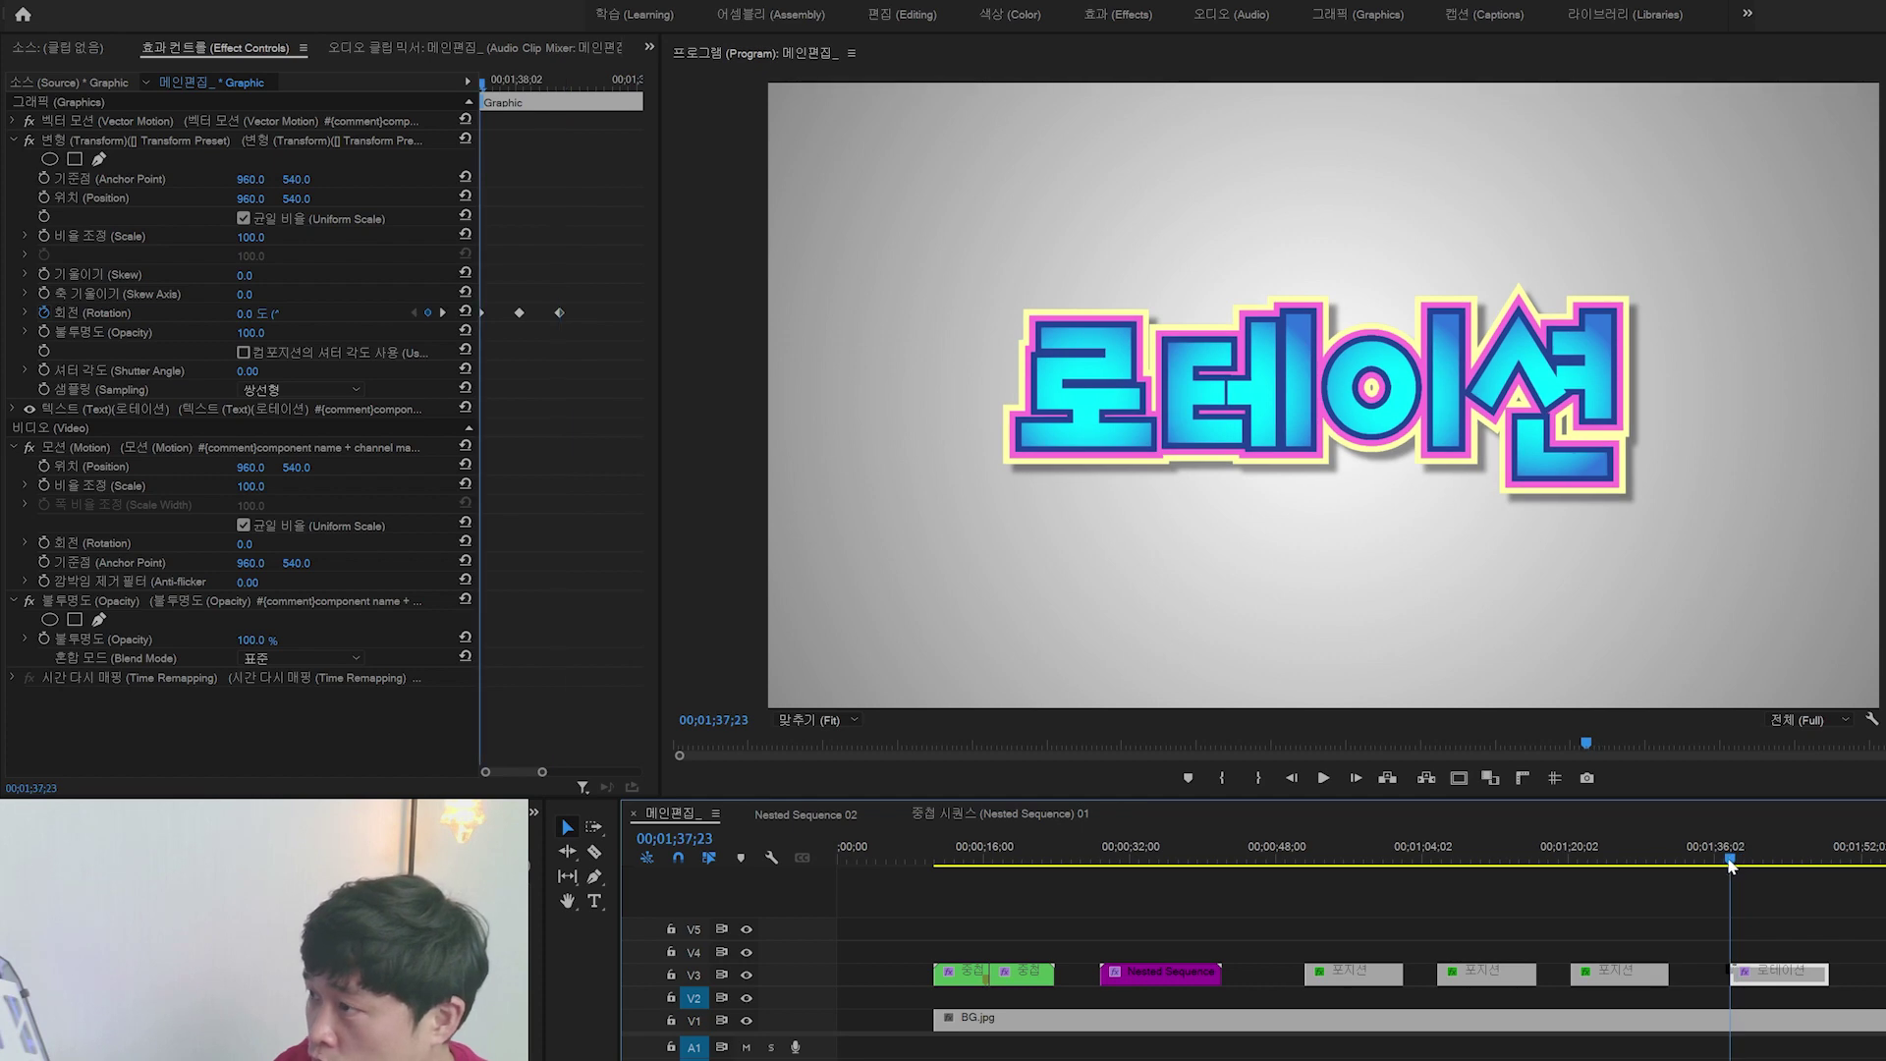
key(space)
key(space)
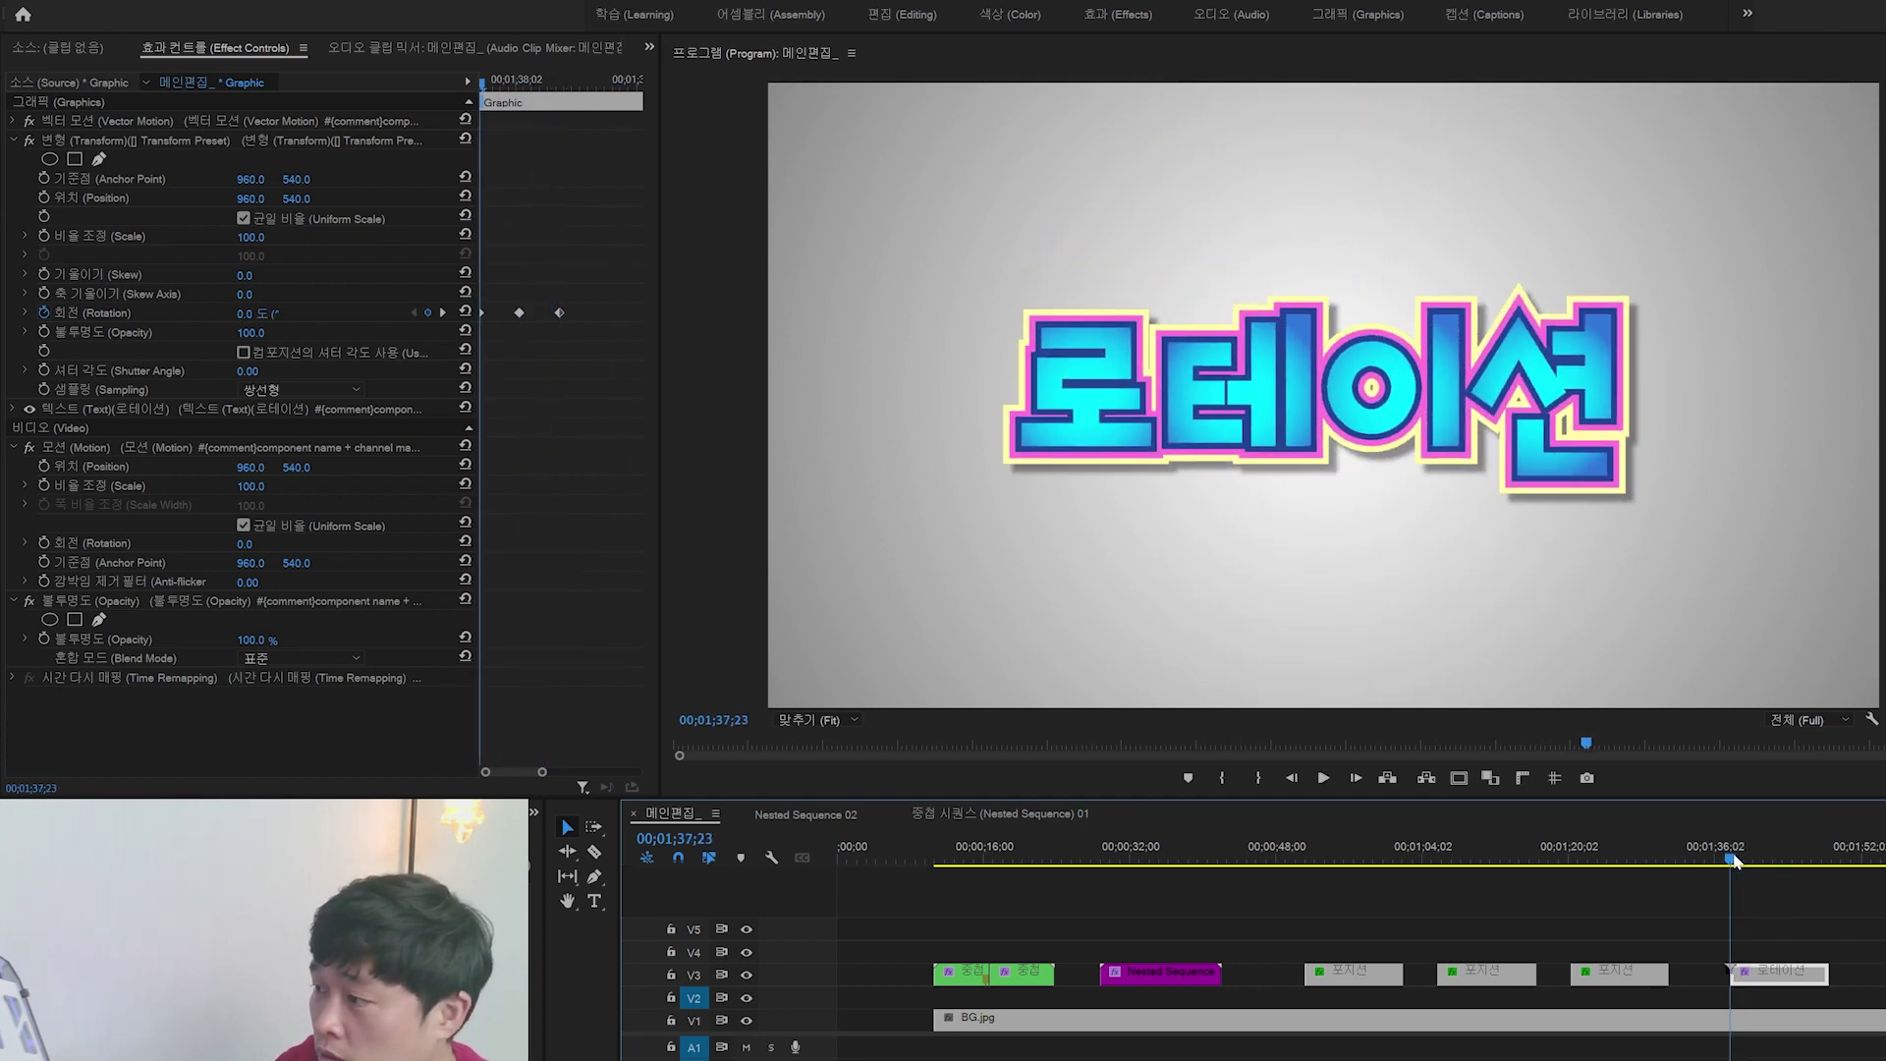
click(1735, 861)
drag(1736, 858, 1743, 860)
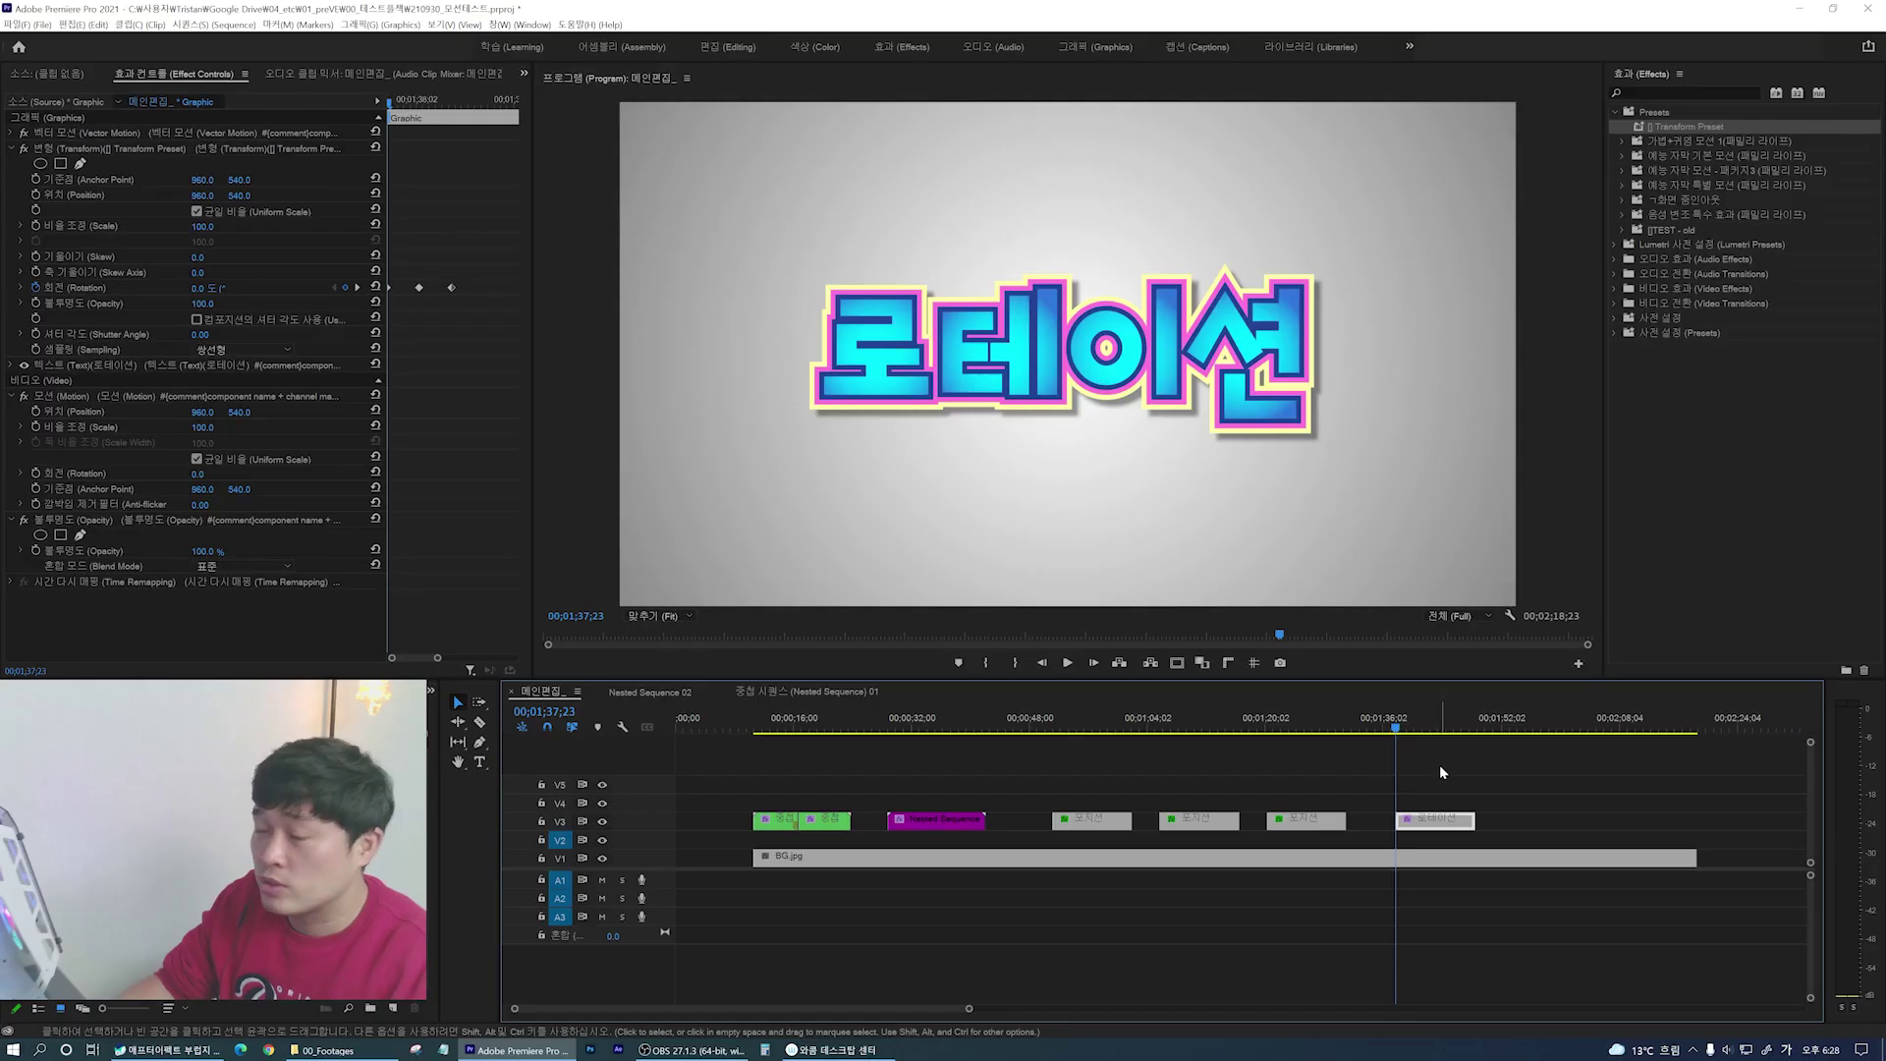
key(space)
key(space)
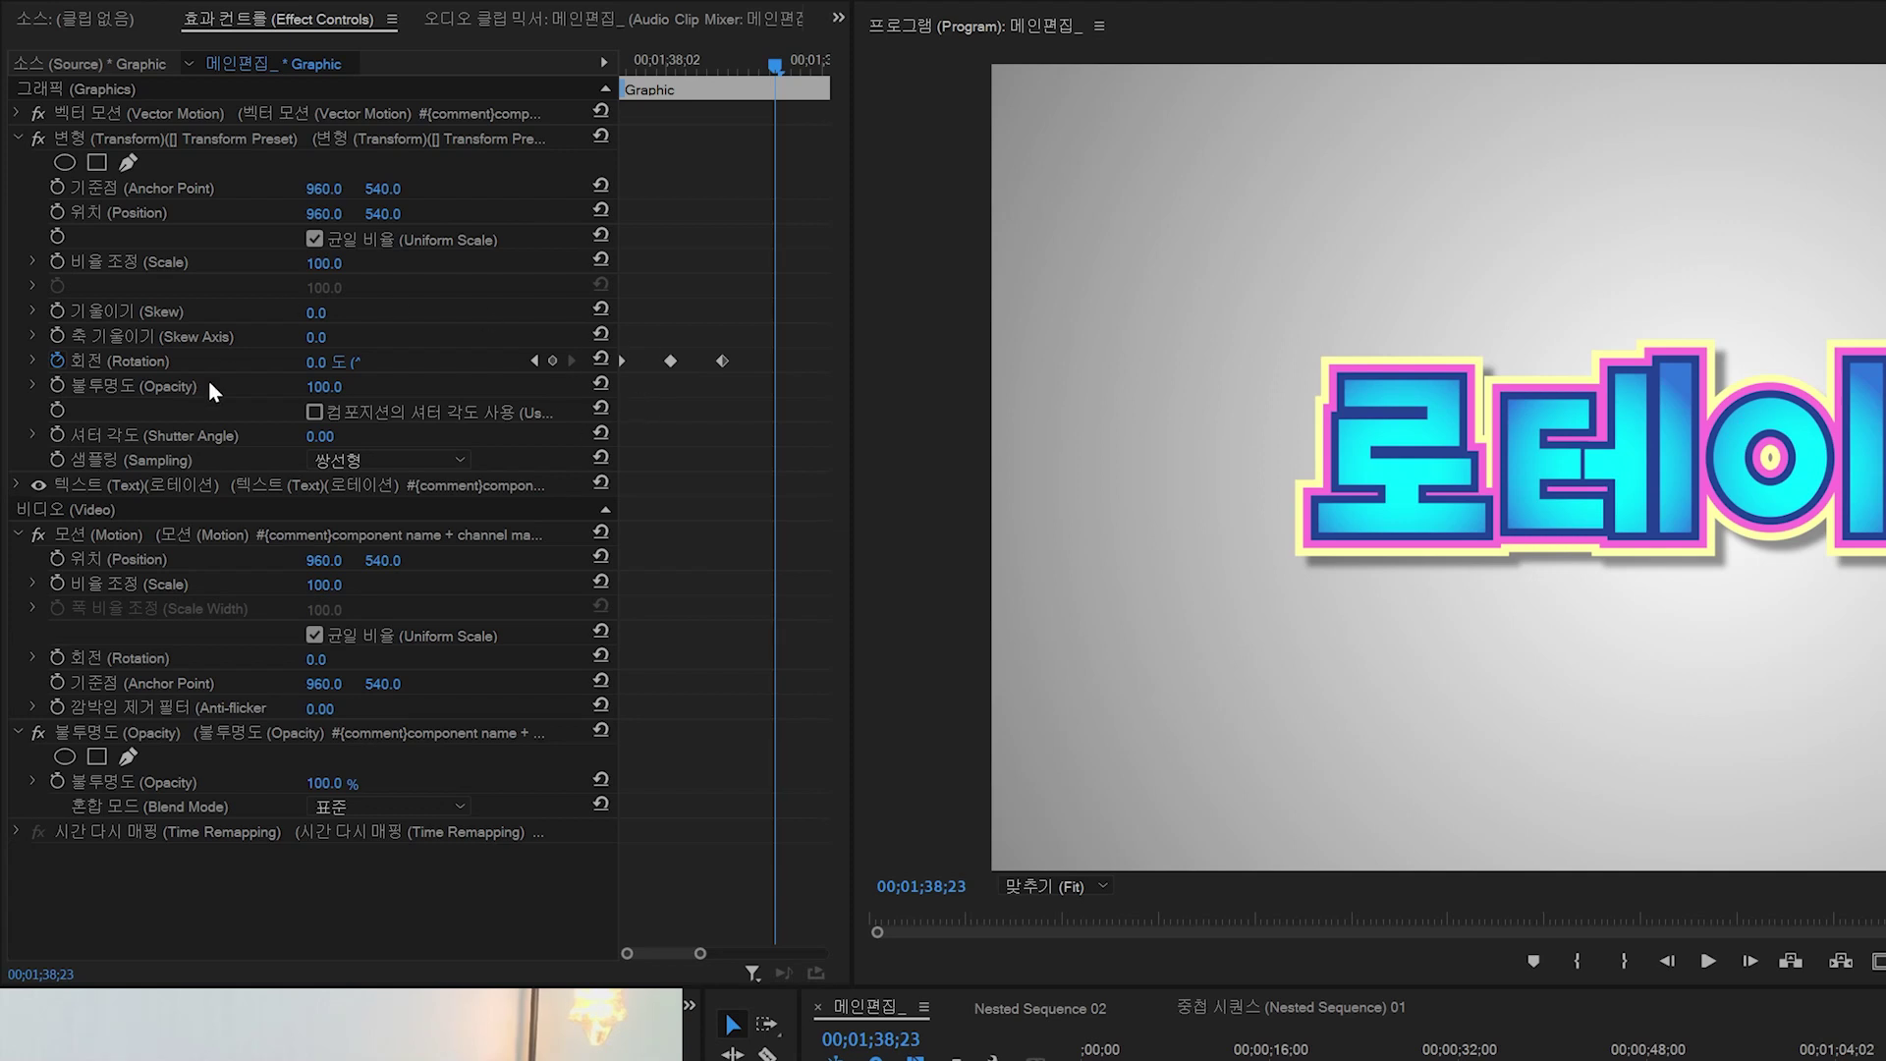
Step: Show the Rotation graphs, then apply Ease Out to the first Rotation keyframe and Ease In to the last one
click(32, 359)
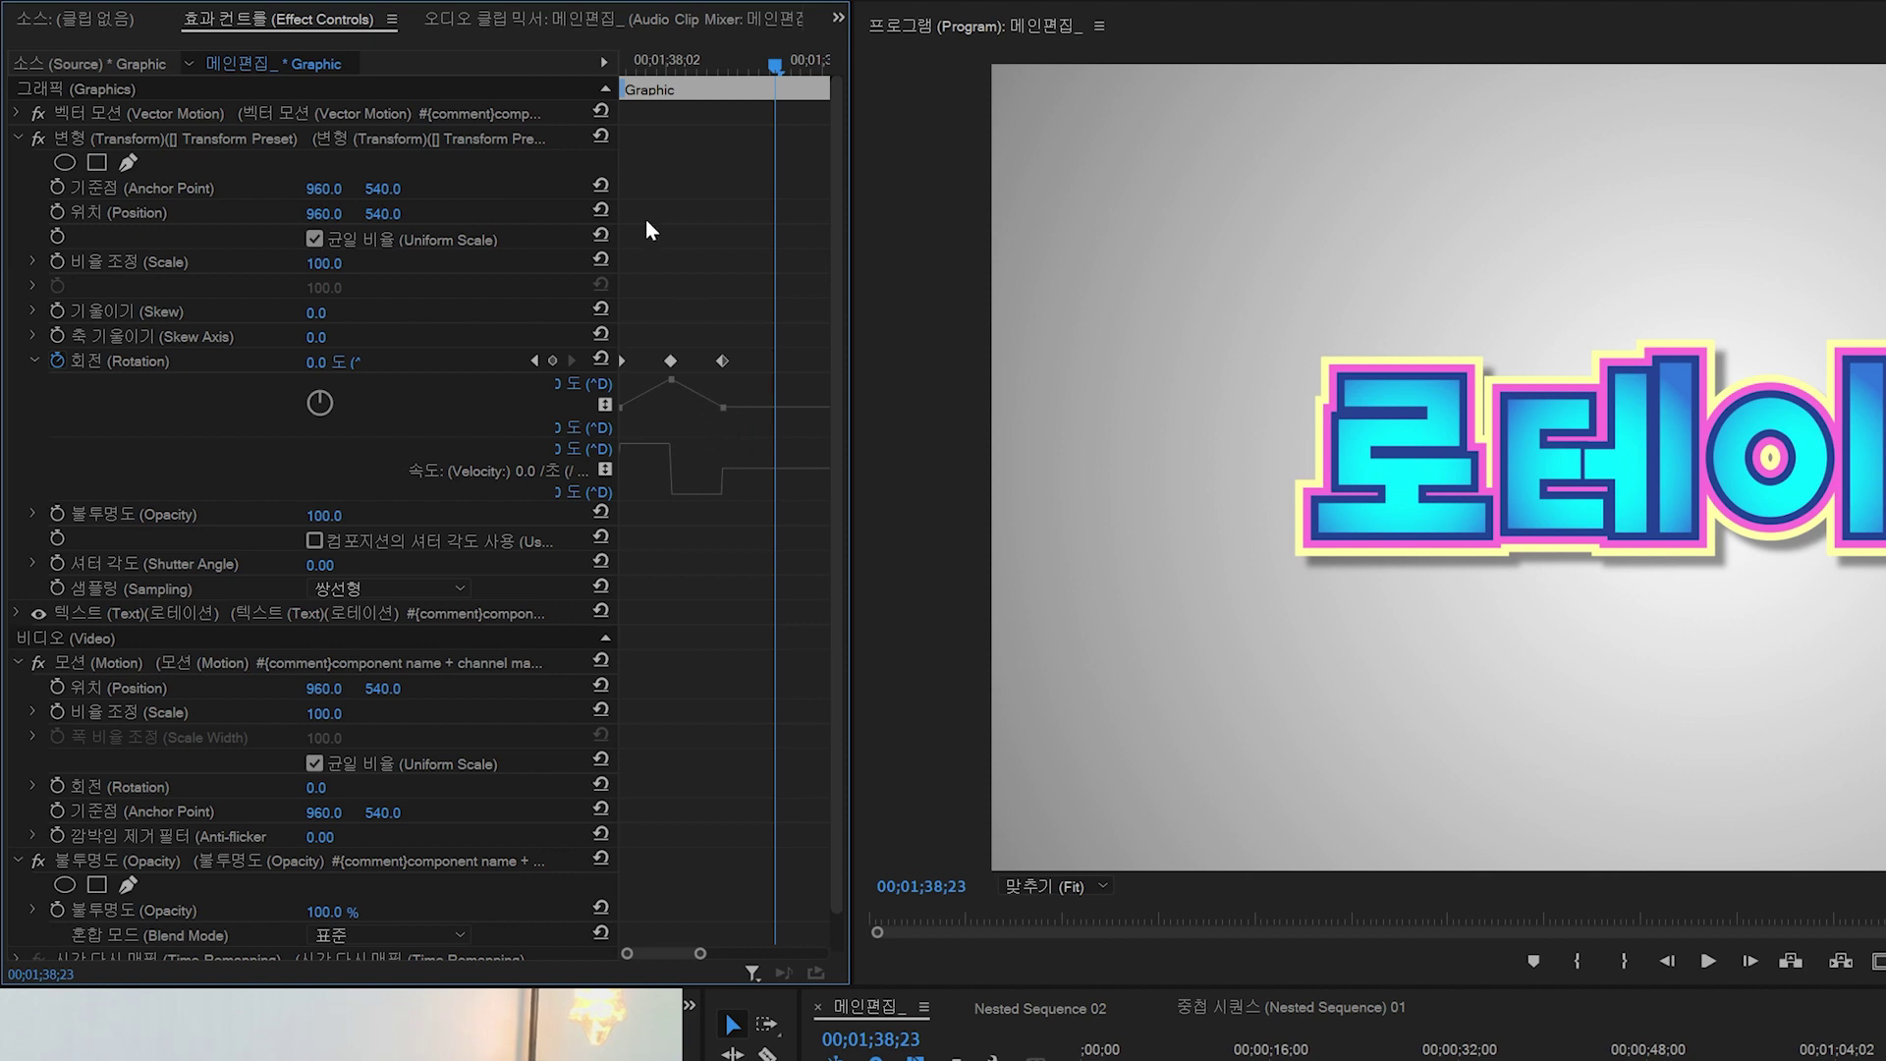
right_click(621, 360)
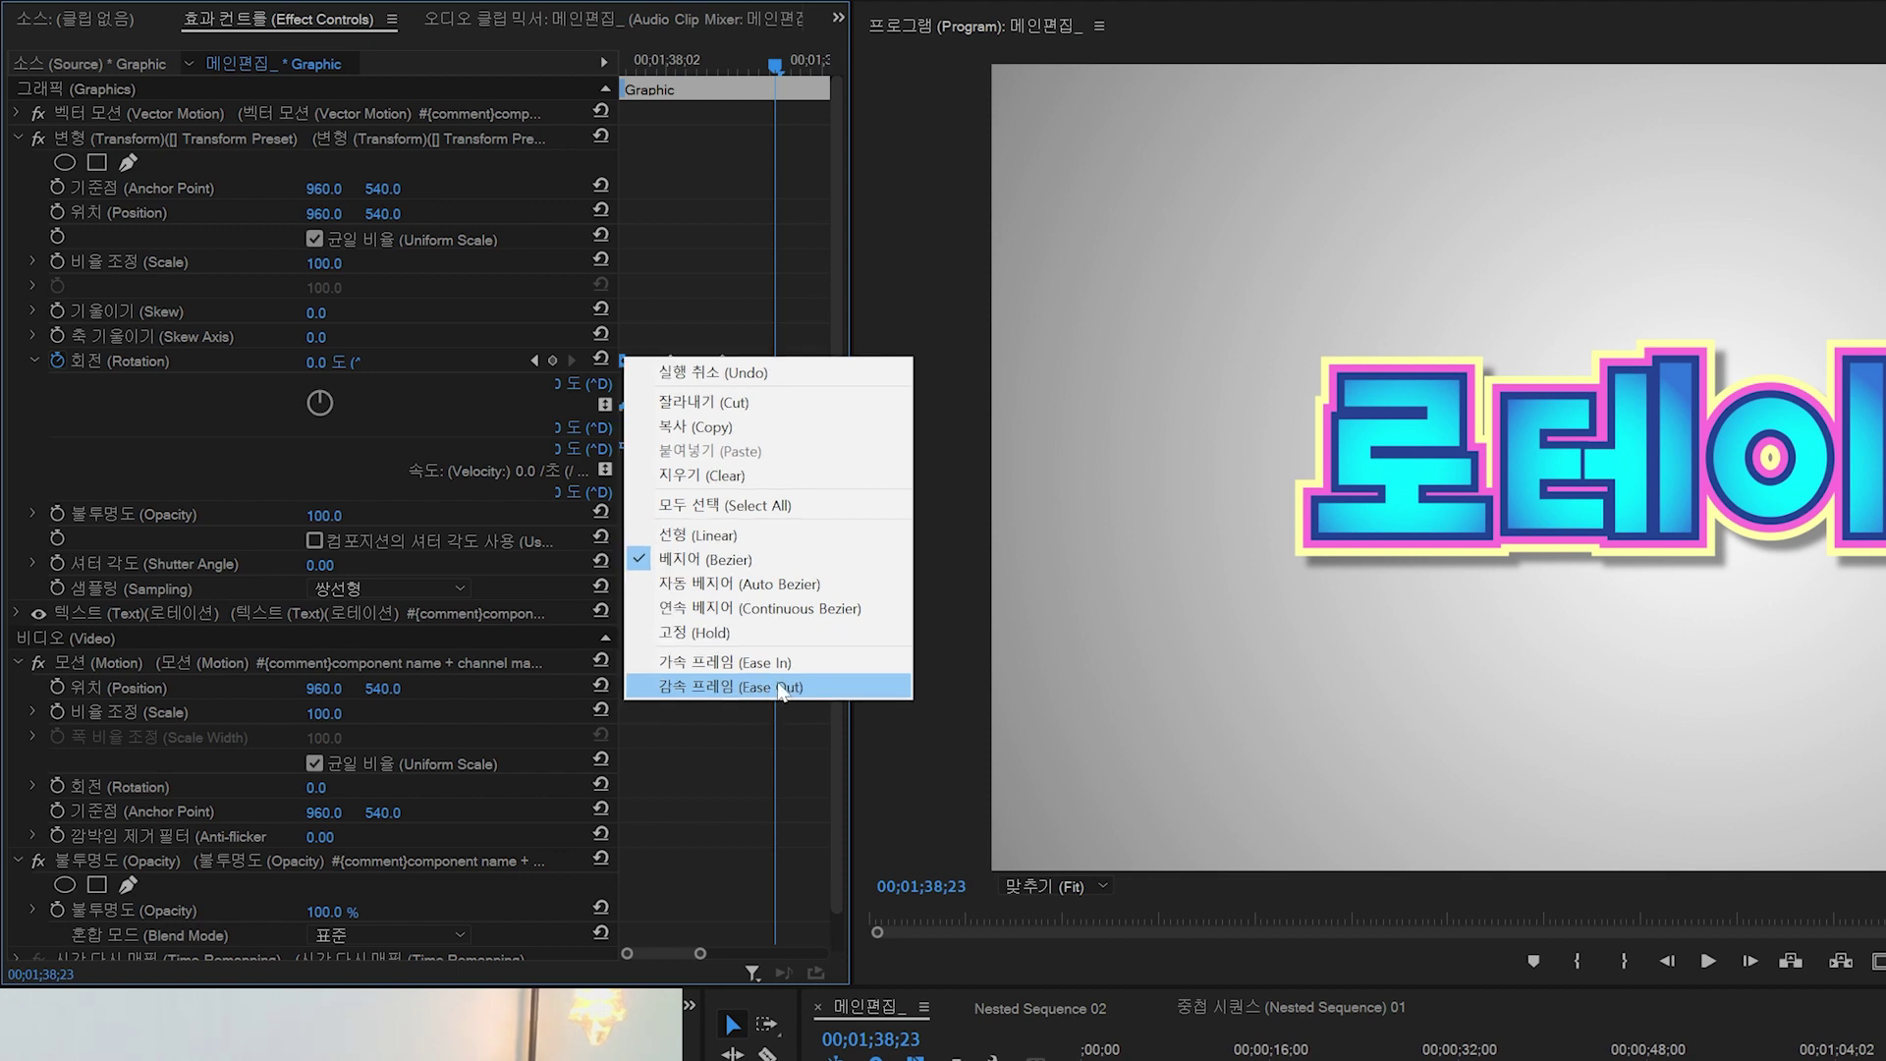
click(782, 689)
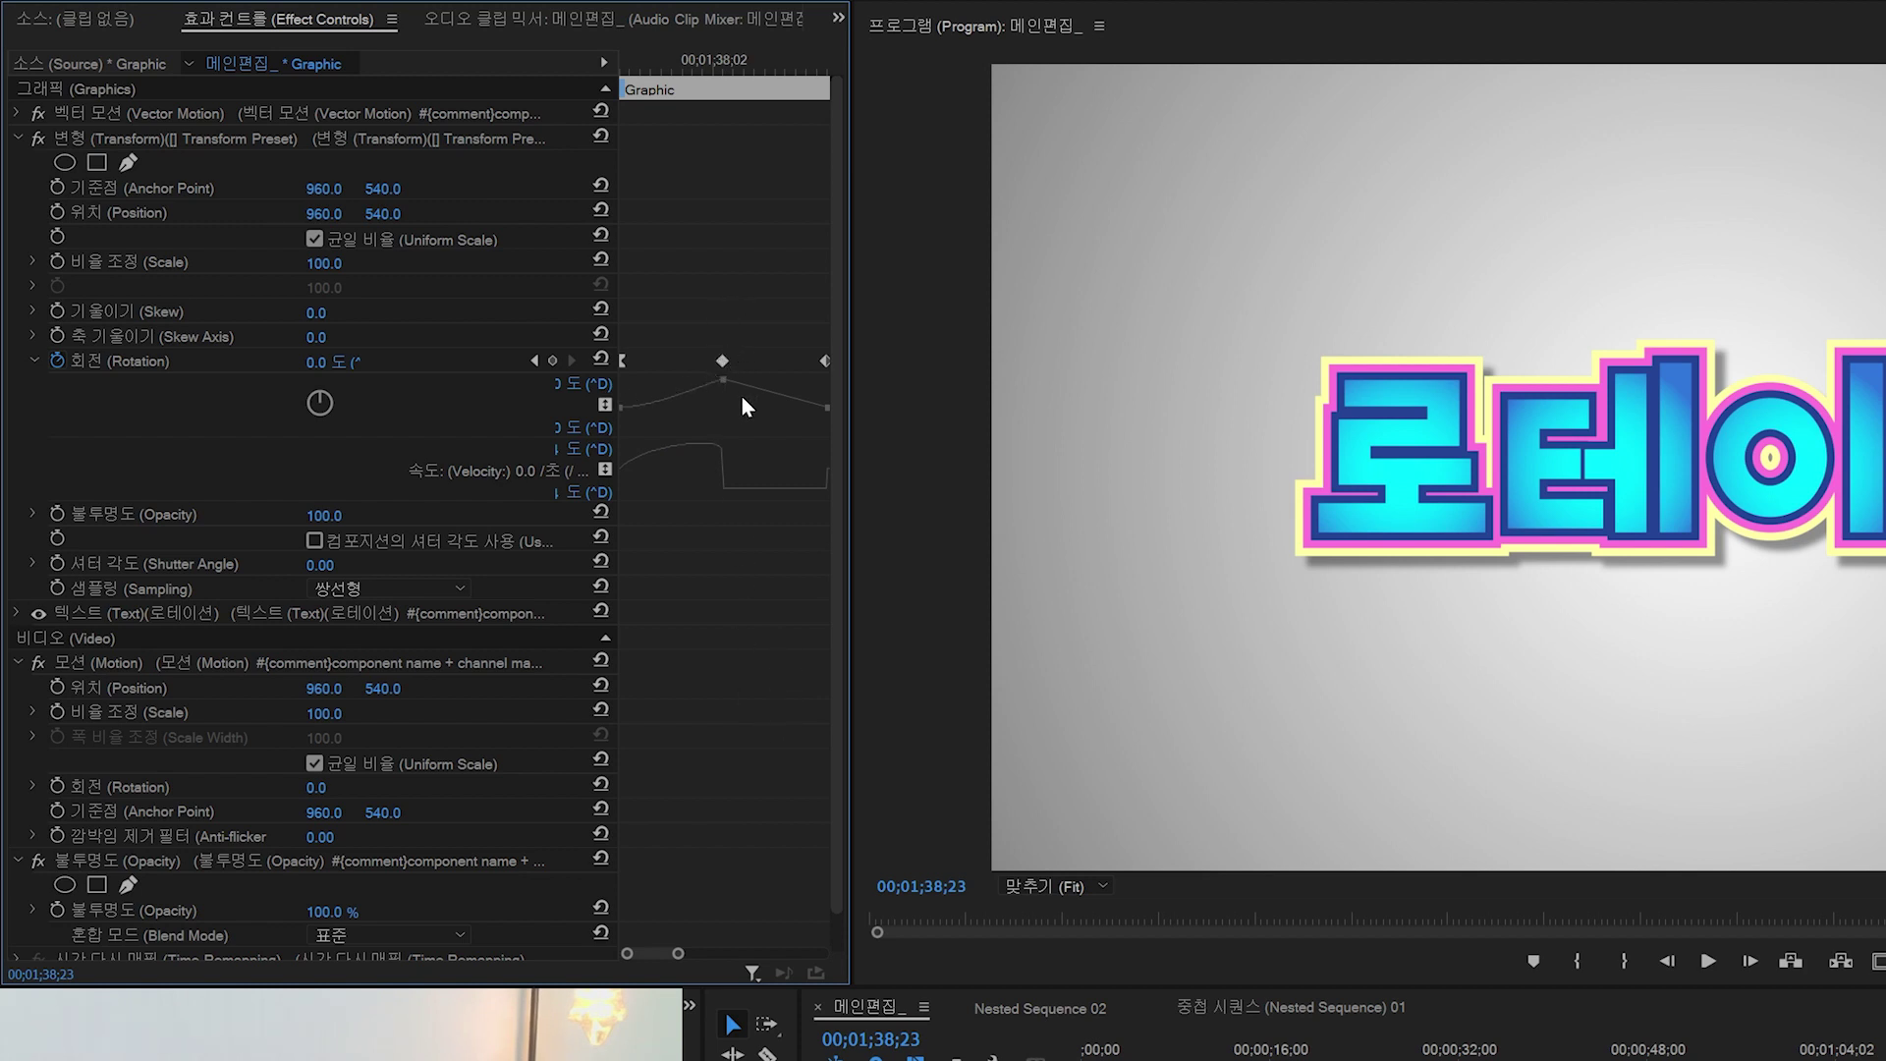
right_click(822, 362)
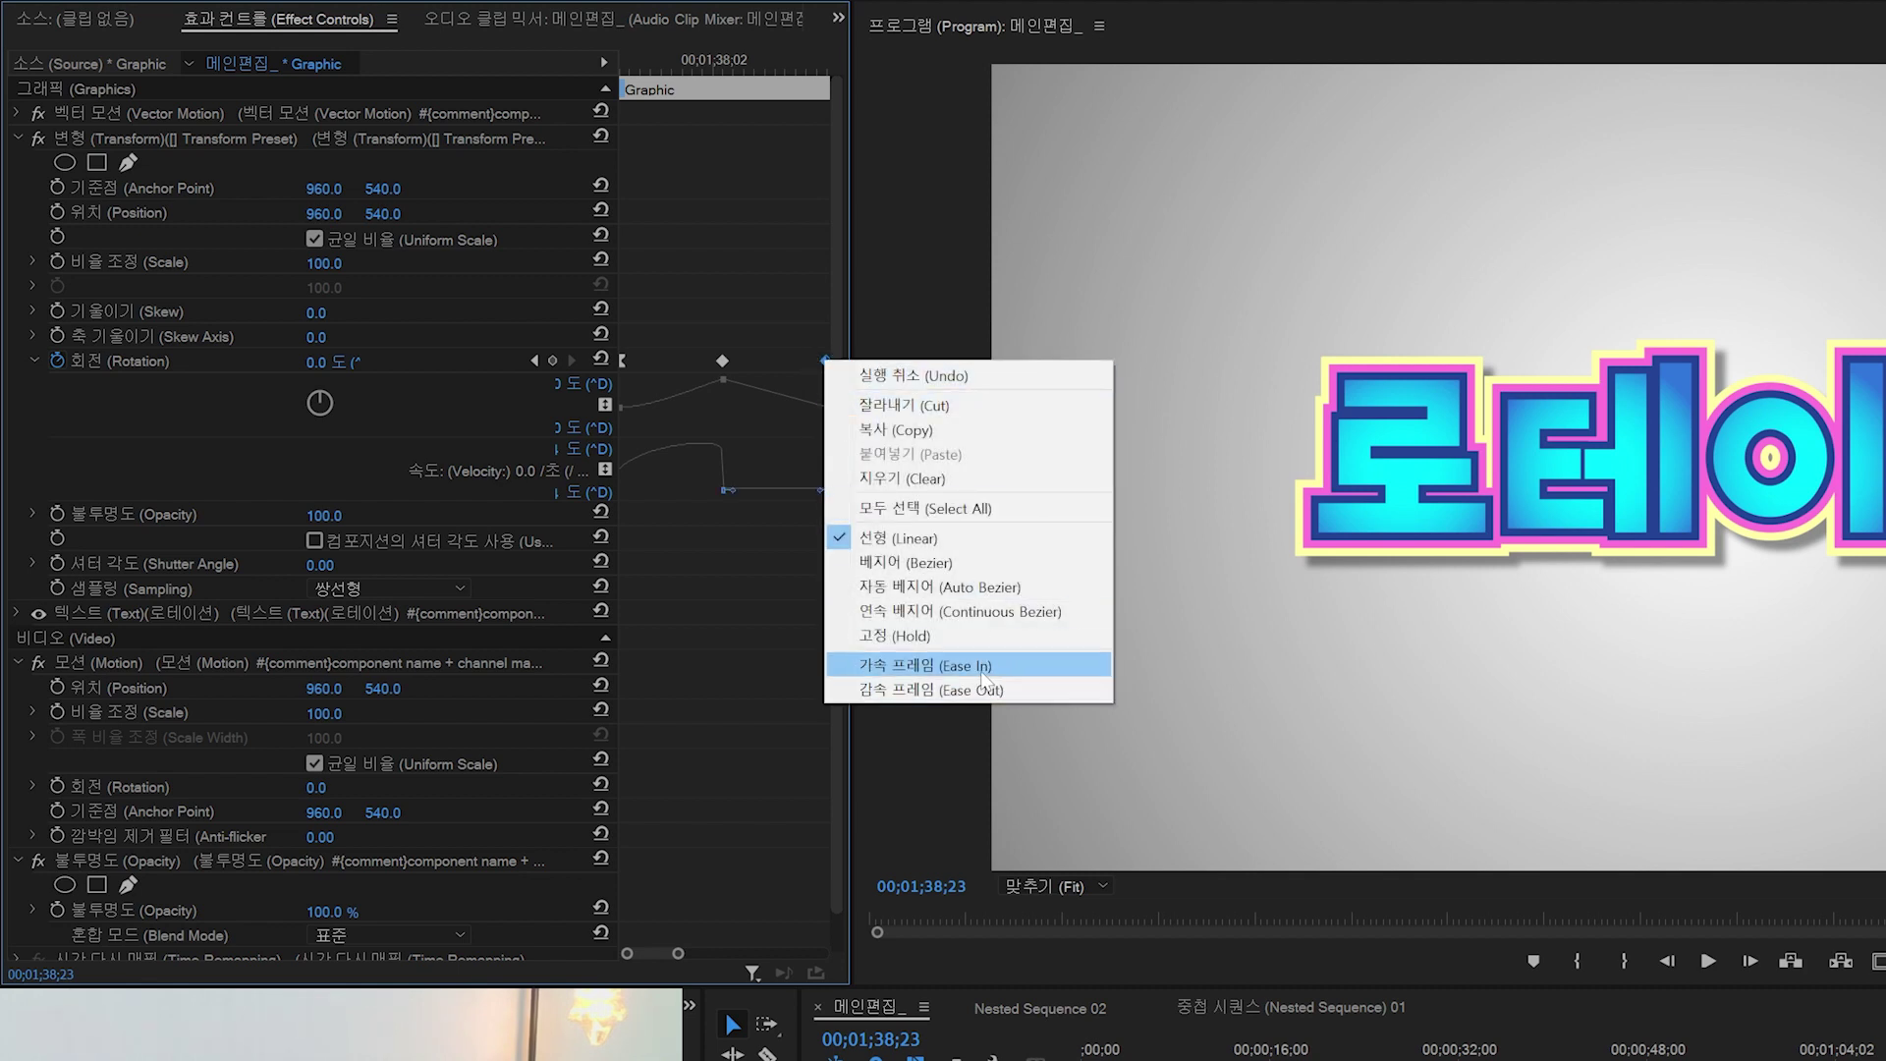
click(978, 670)
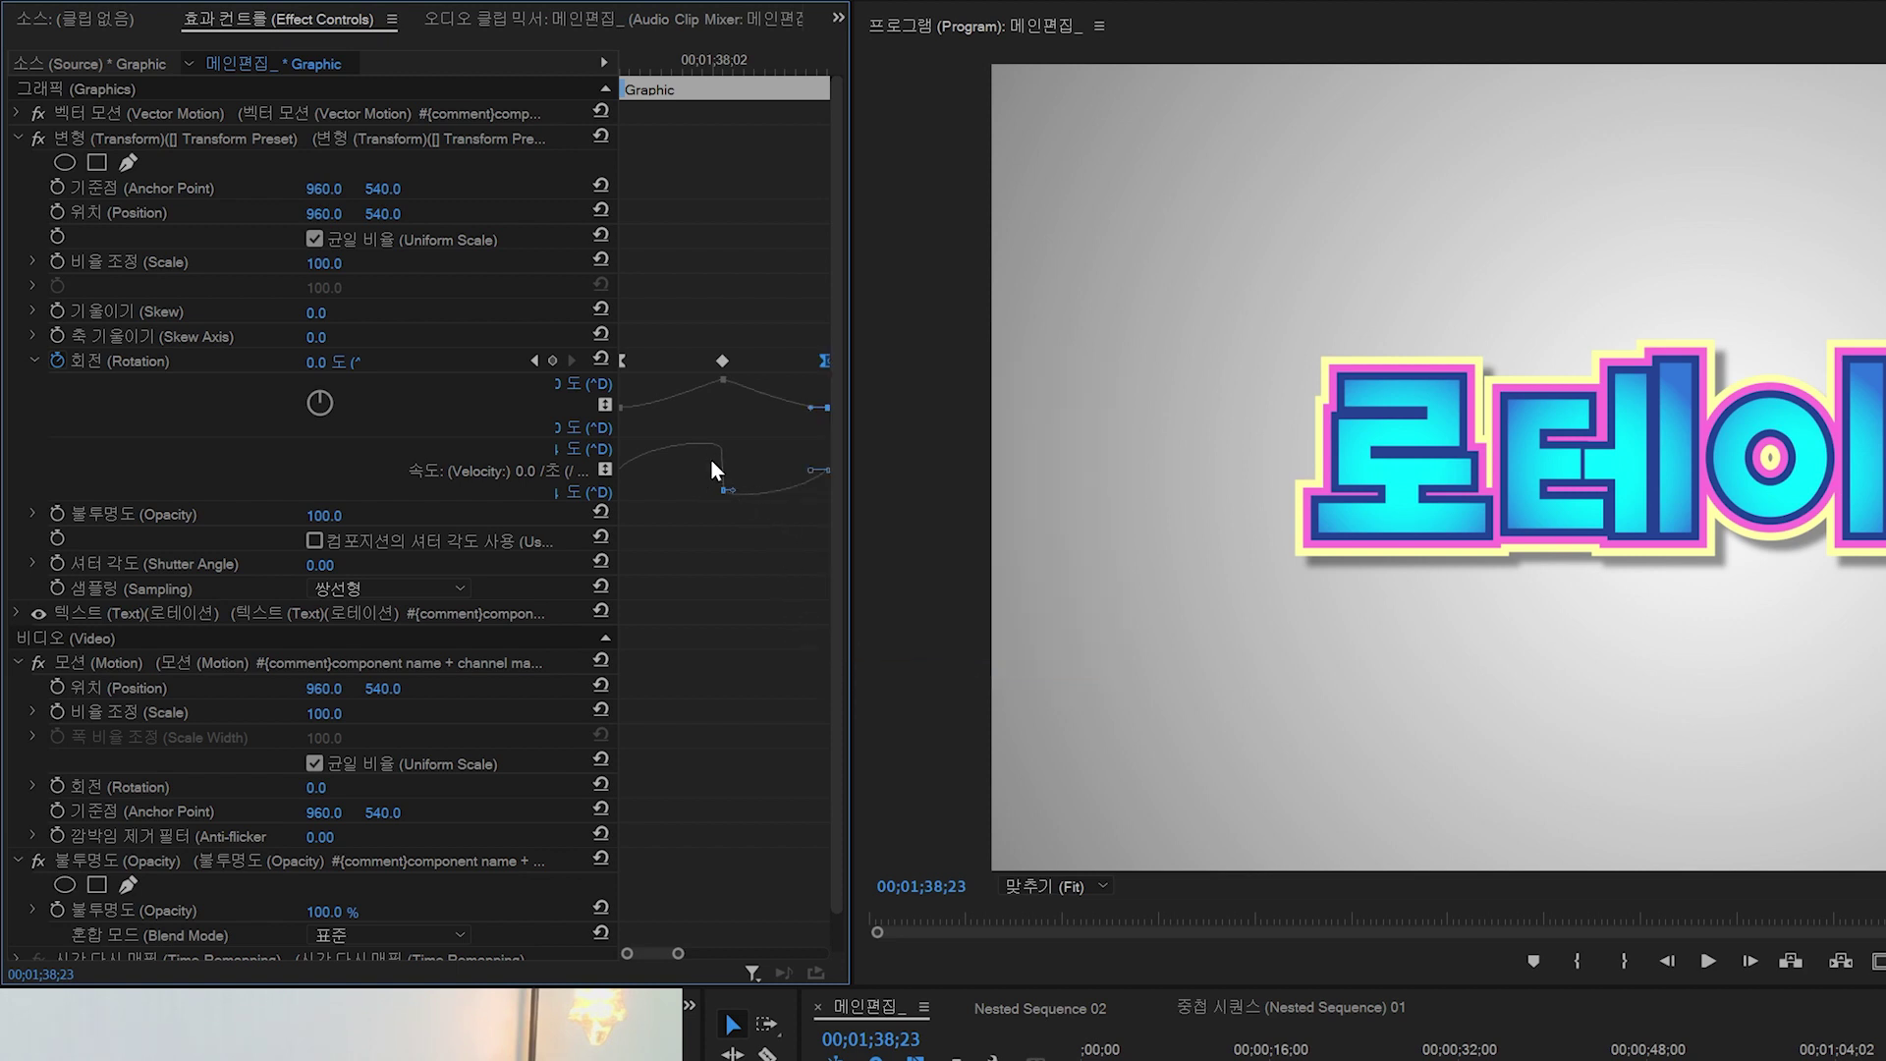
click(741, 532)
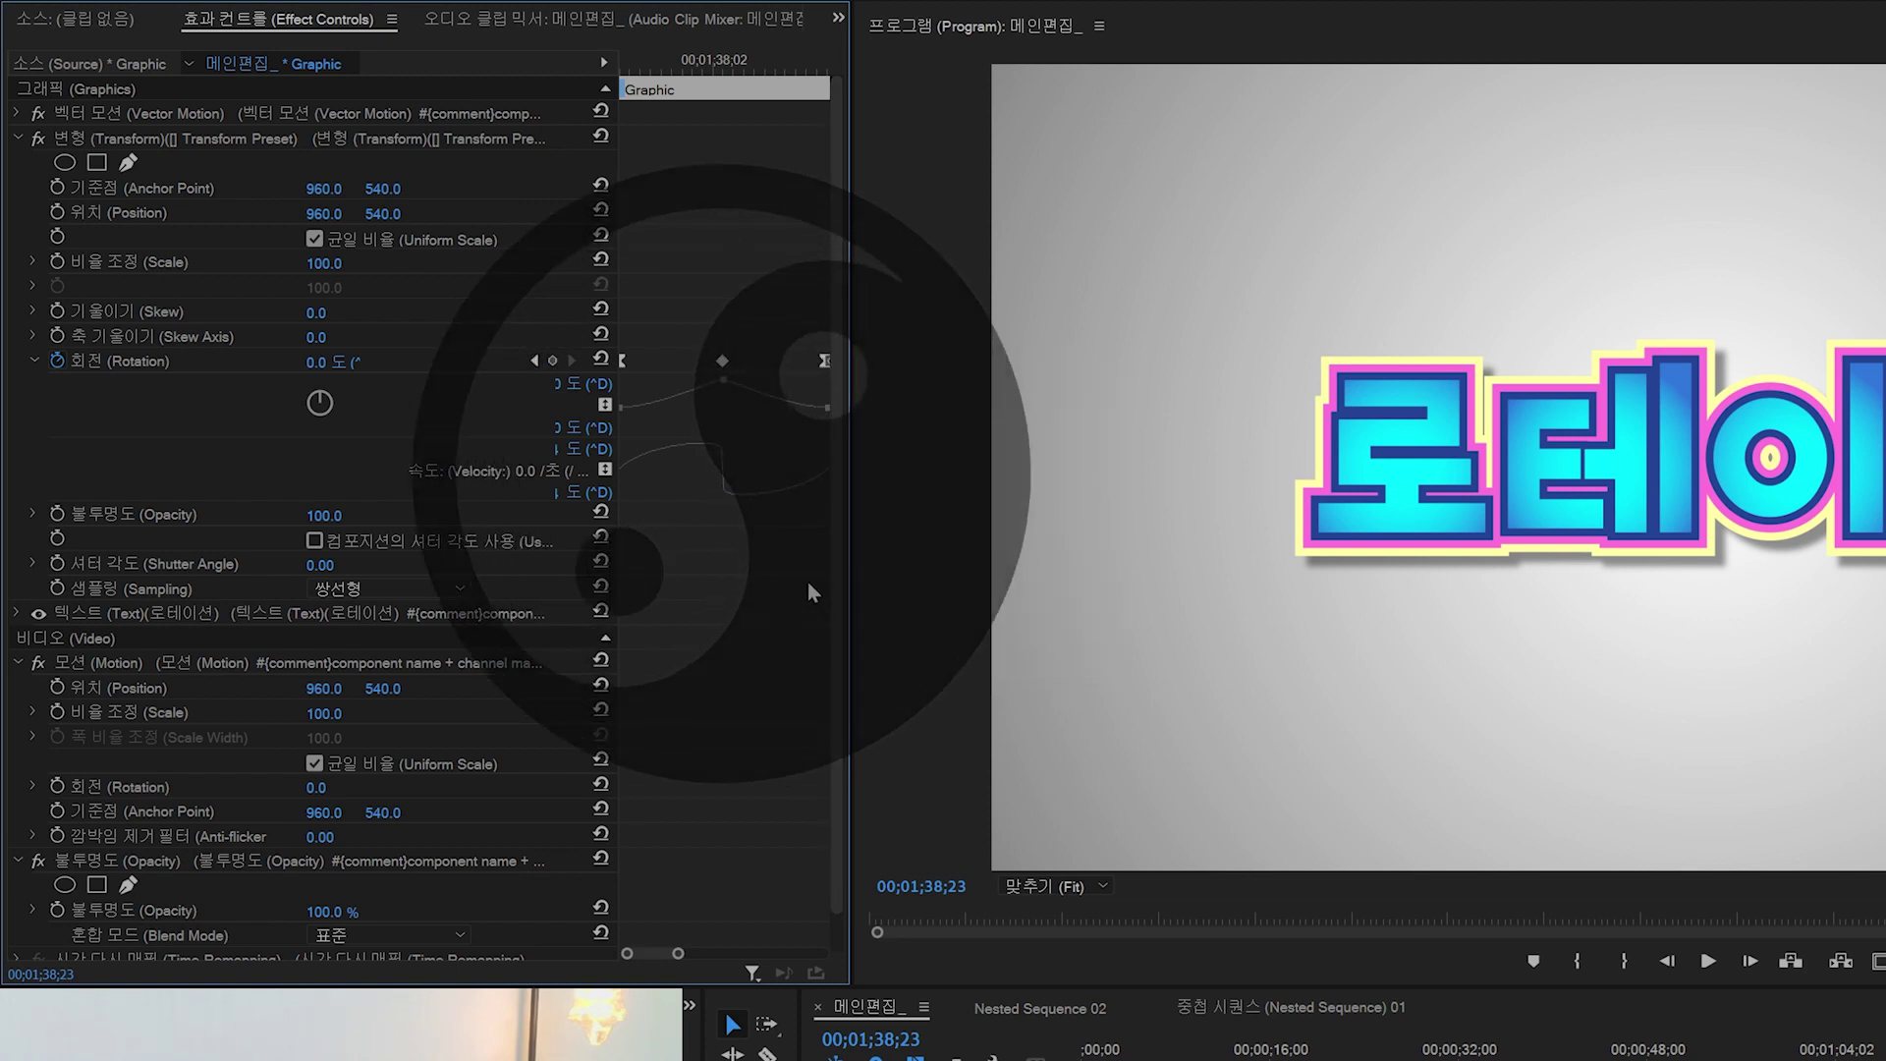
Step: Play back the title from its first frame to check the eased rotation
drag(1754, 852, 1732, 849)
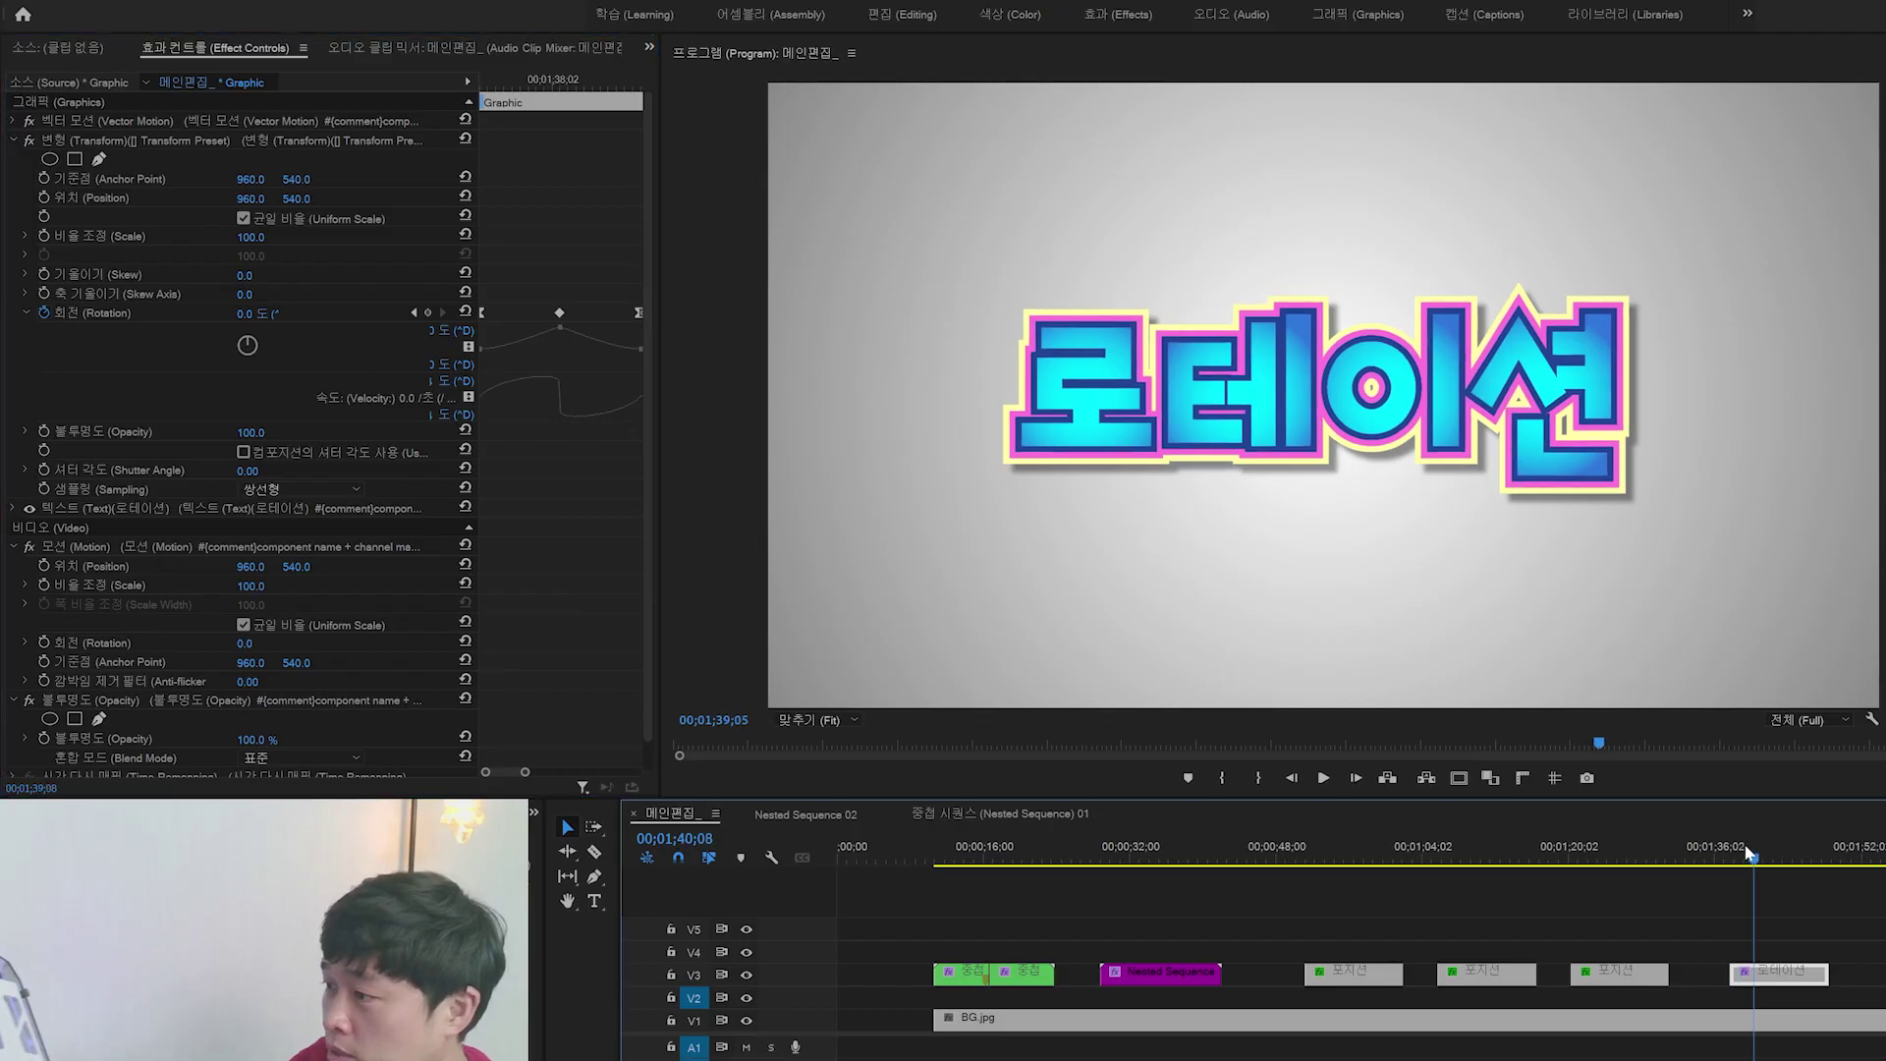
key(space)
key(space)
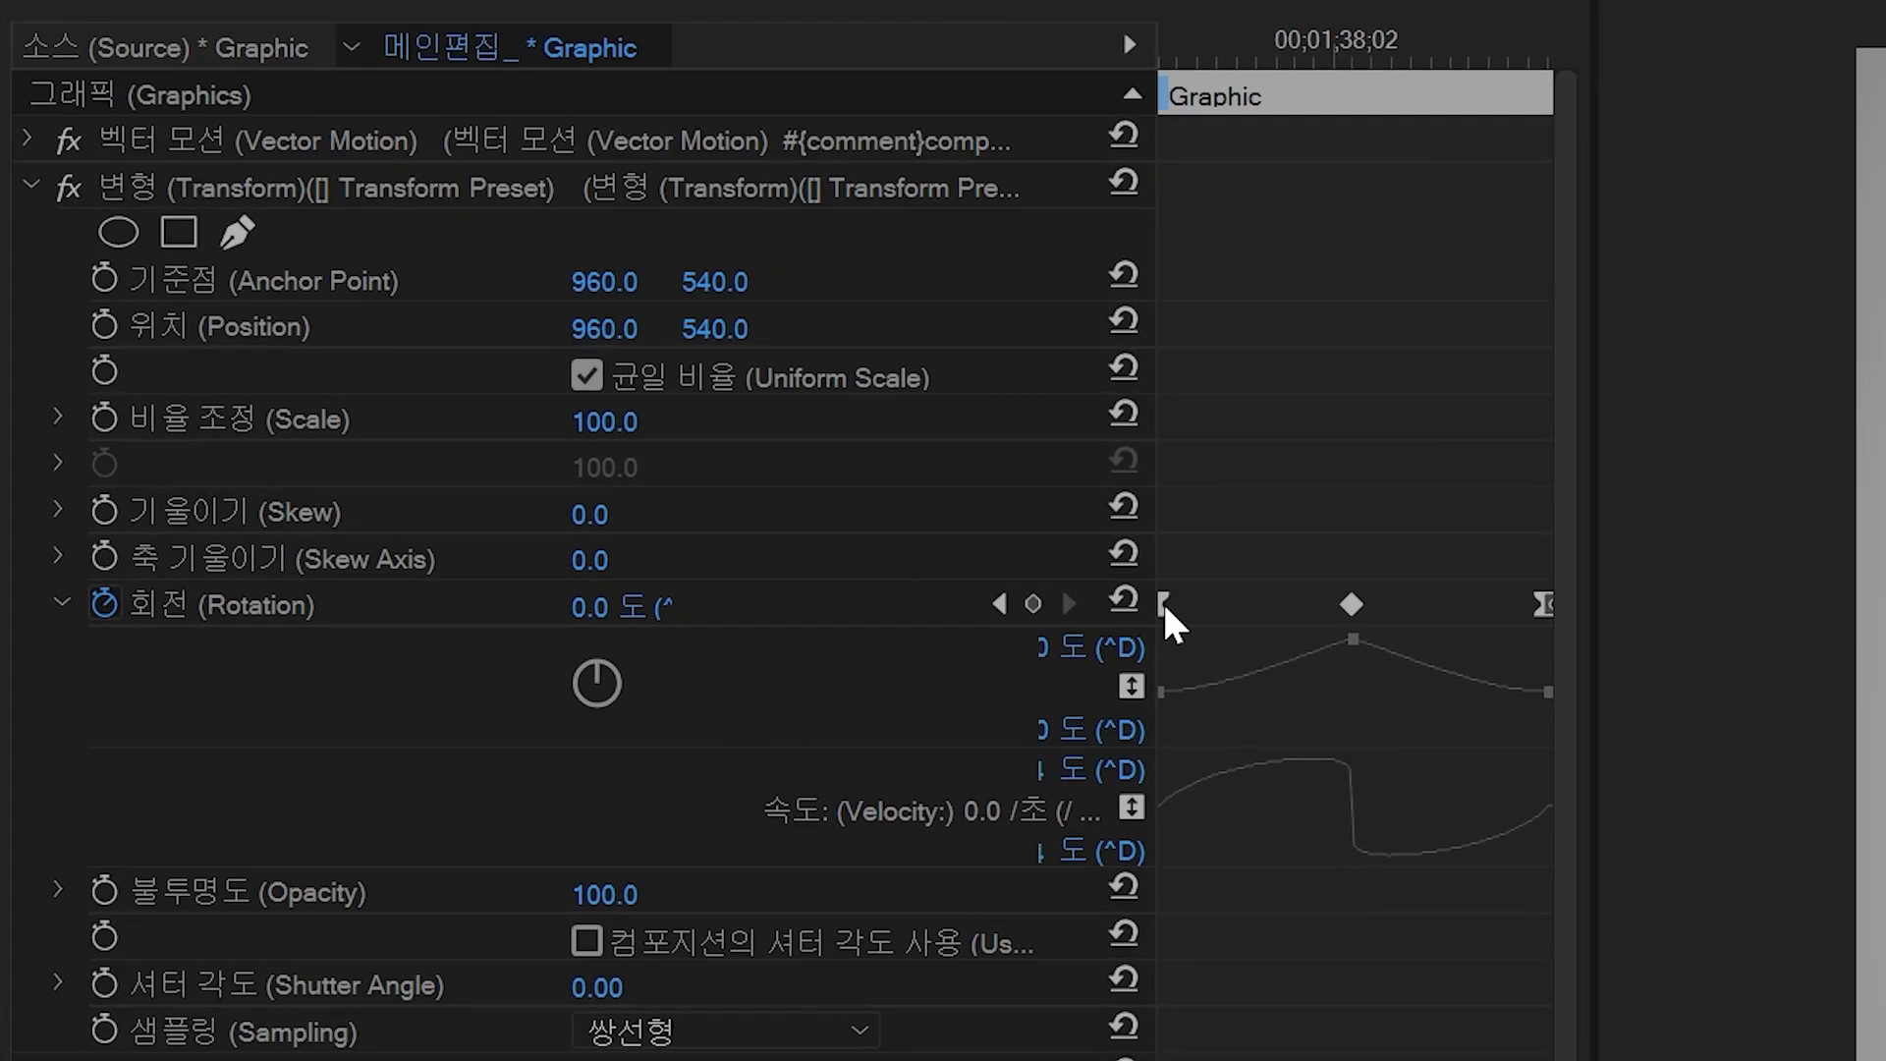
Step: Extend the middle Rotation keyframe's incoming velocity handle toward the first keyframe at zero velocity so the speed peaks early
click(1163, 603)
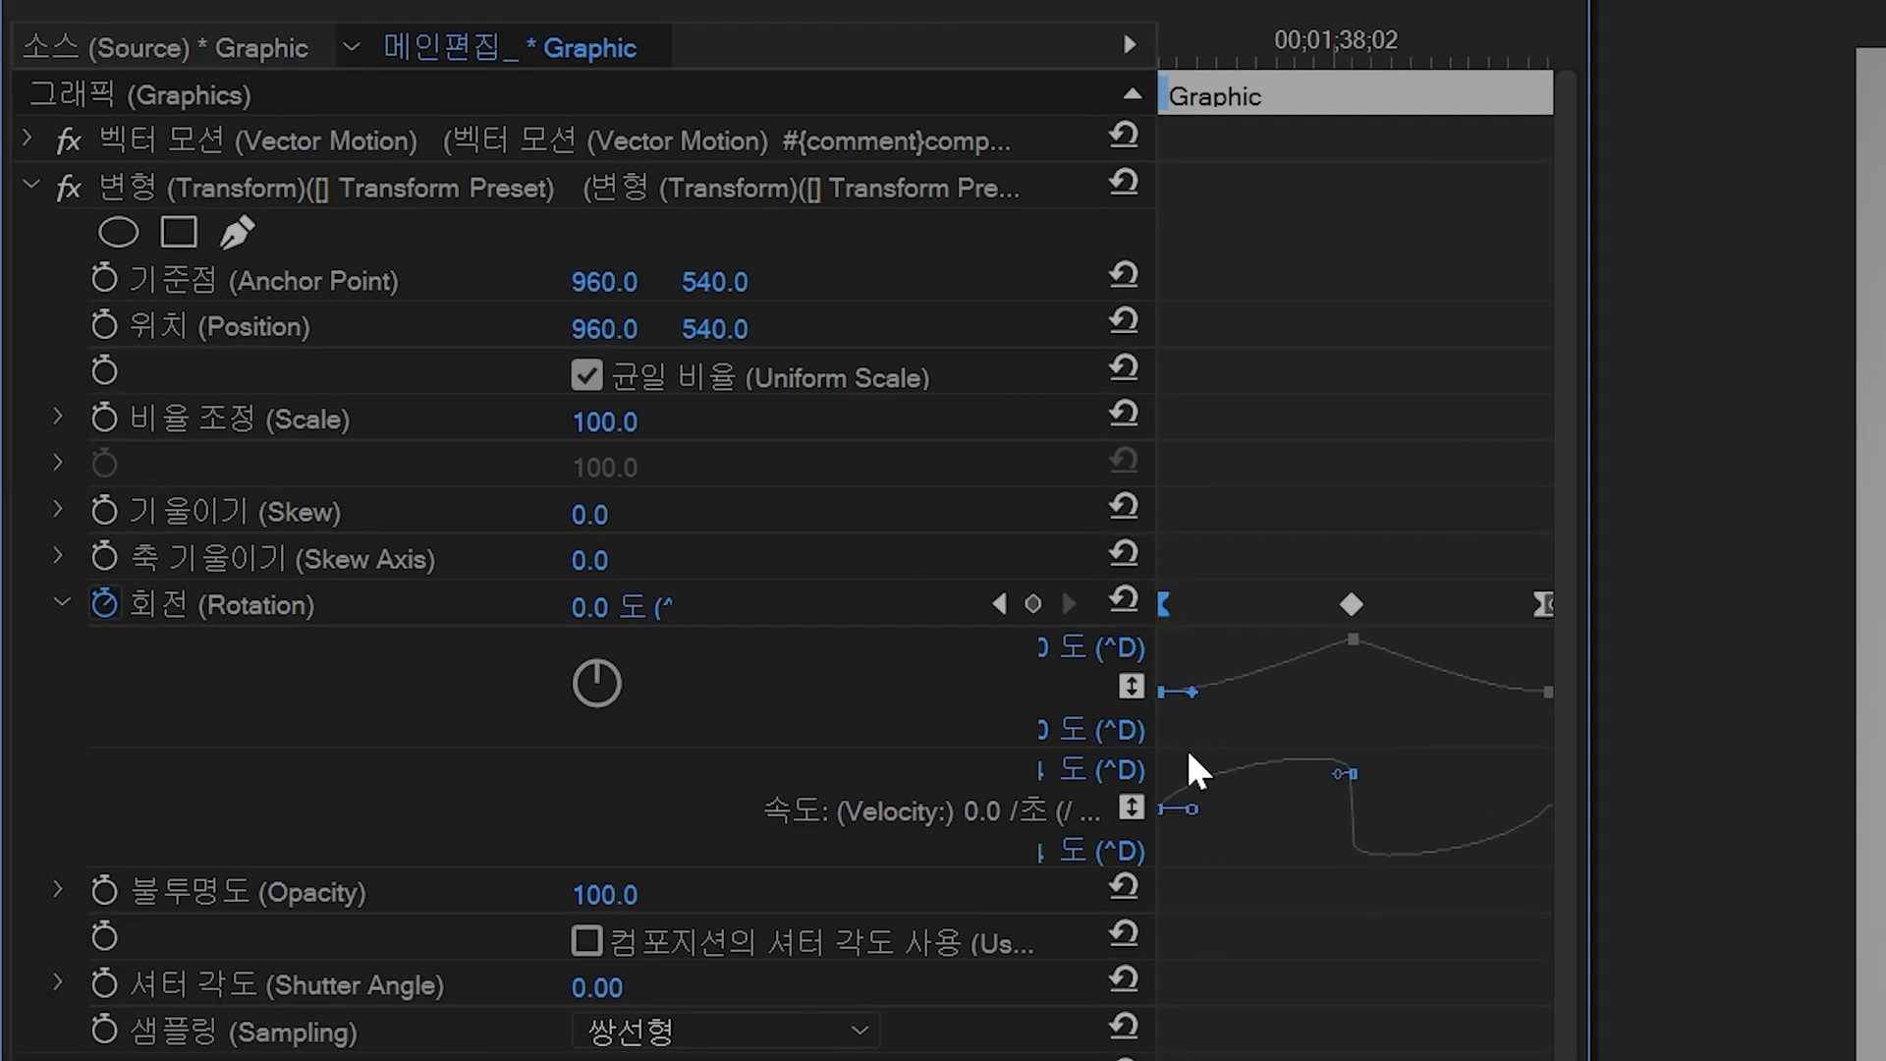
click(1338, 772)
drag(1337, 774, 1223, 811)
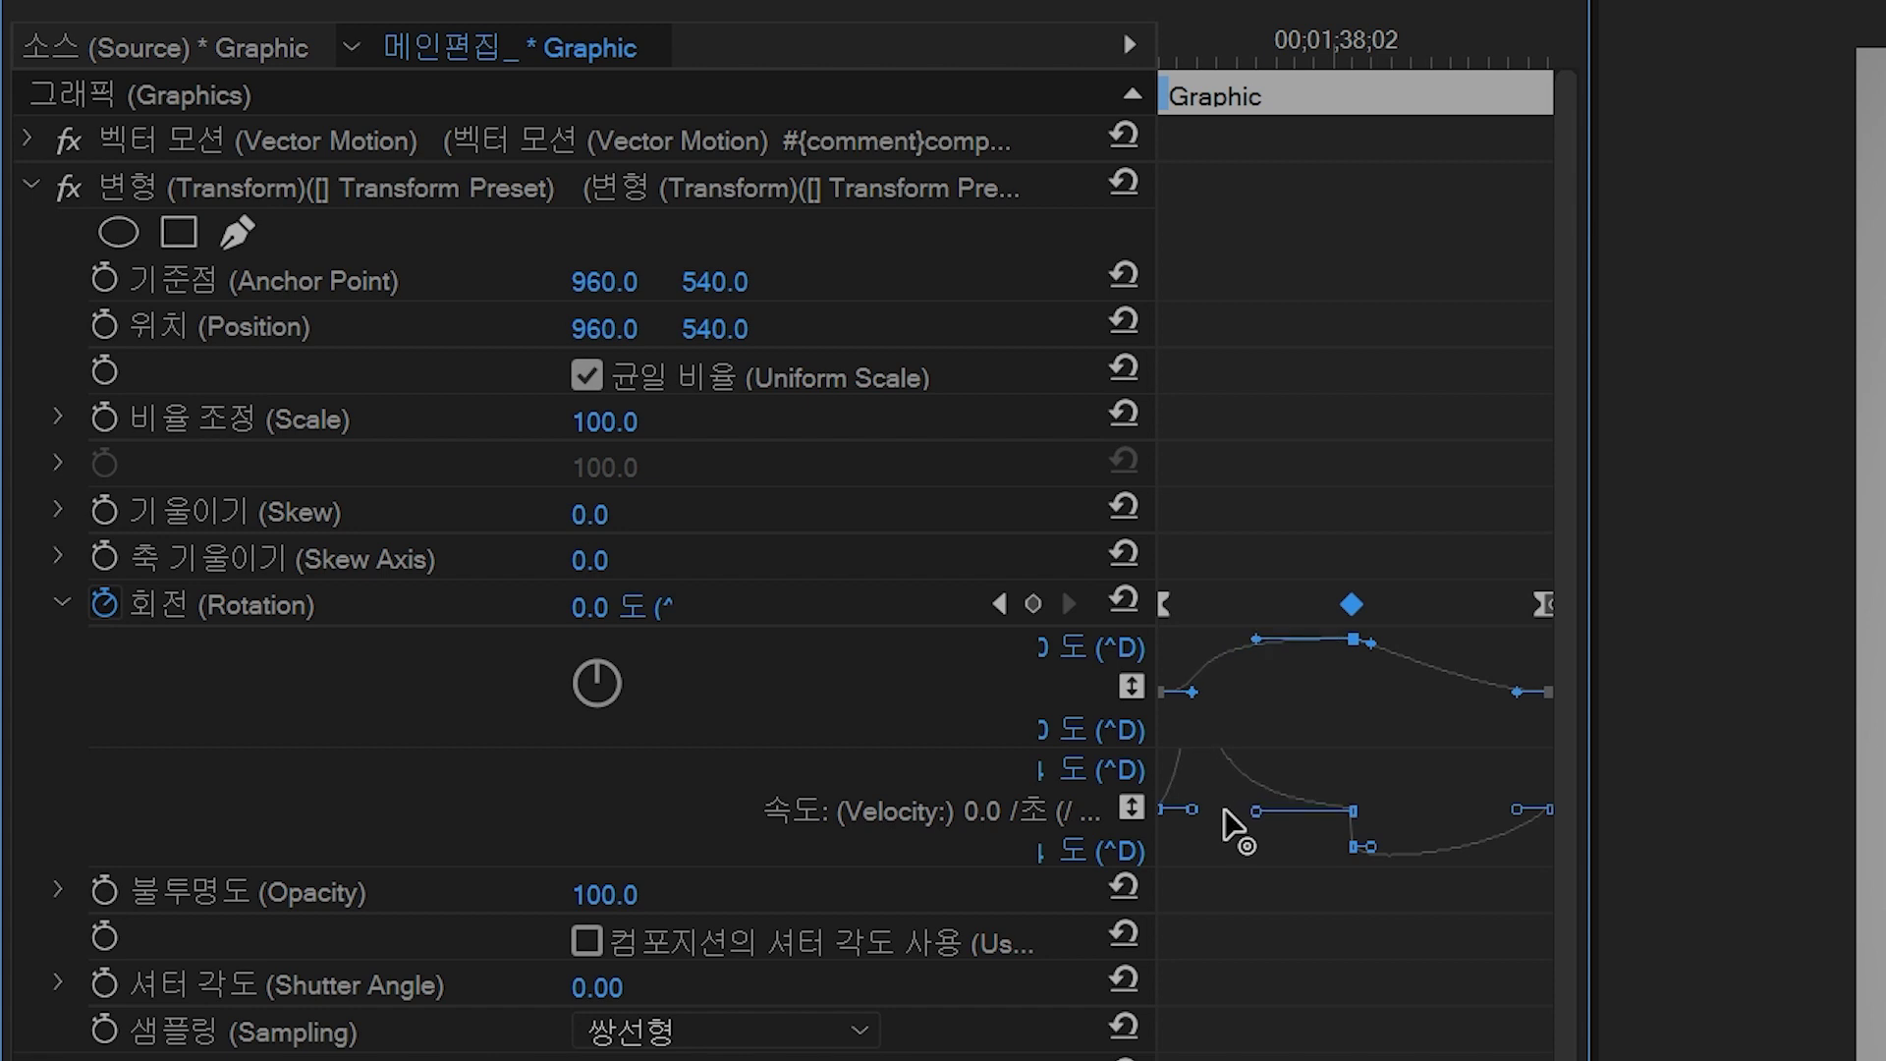
drag(1224, 808, 1223, 806)
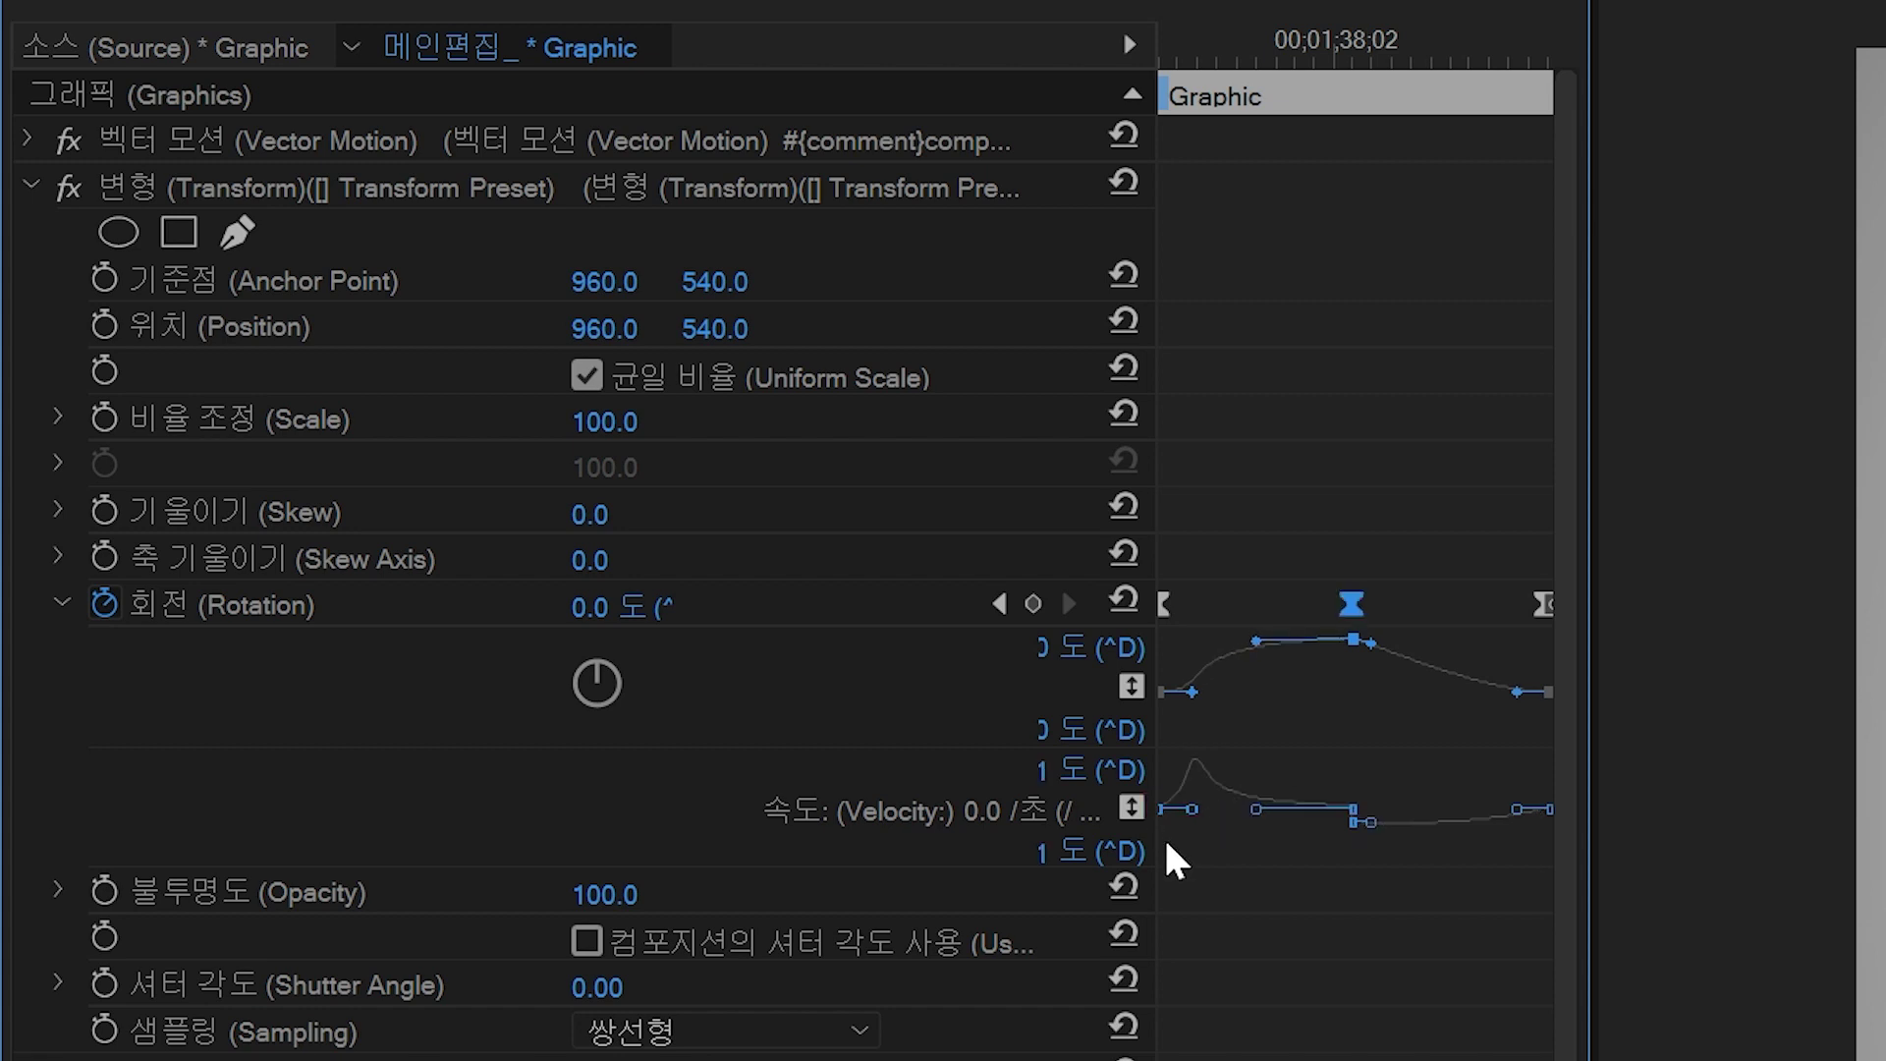
click(1380, 927)
Step: Extend the middle Rotation keyframe's outgoing velocity handle toward the last keyframe so the return speed peaks late
click(1534, 603)
drag(1367, 818, 1462, 815)
click(1362, 872)
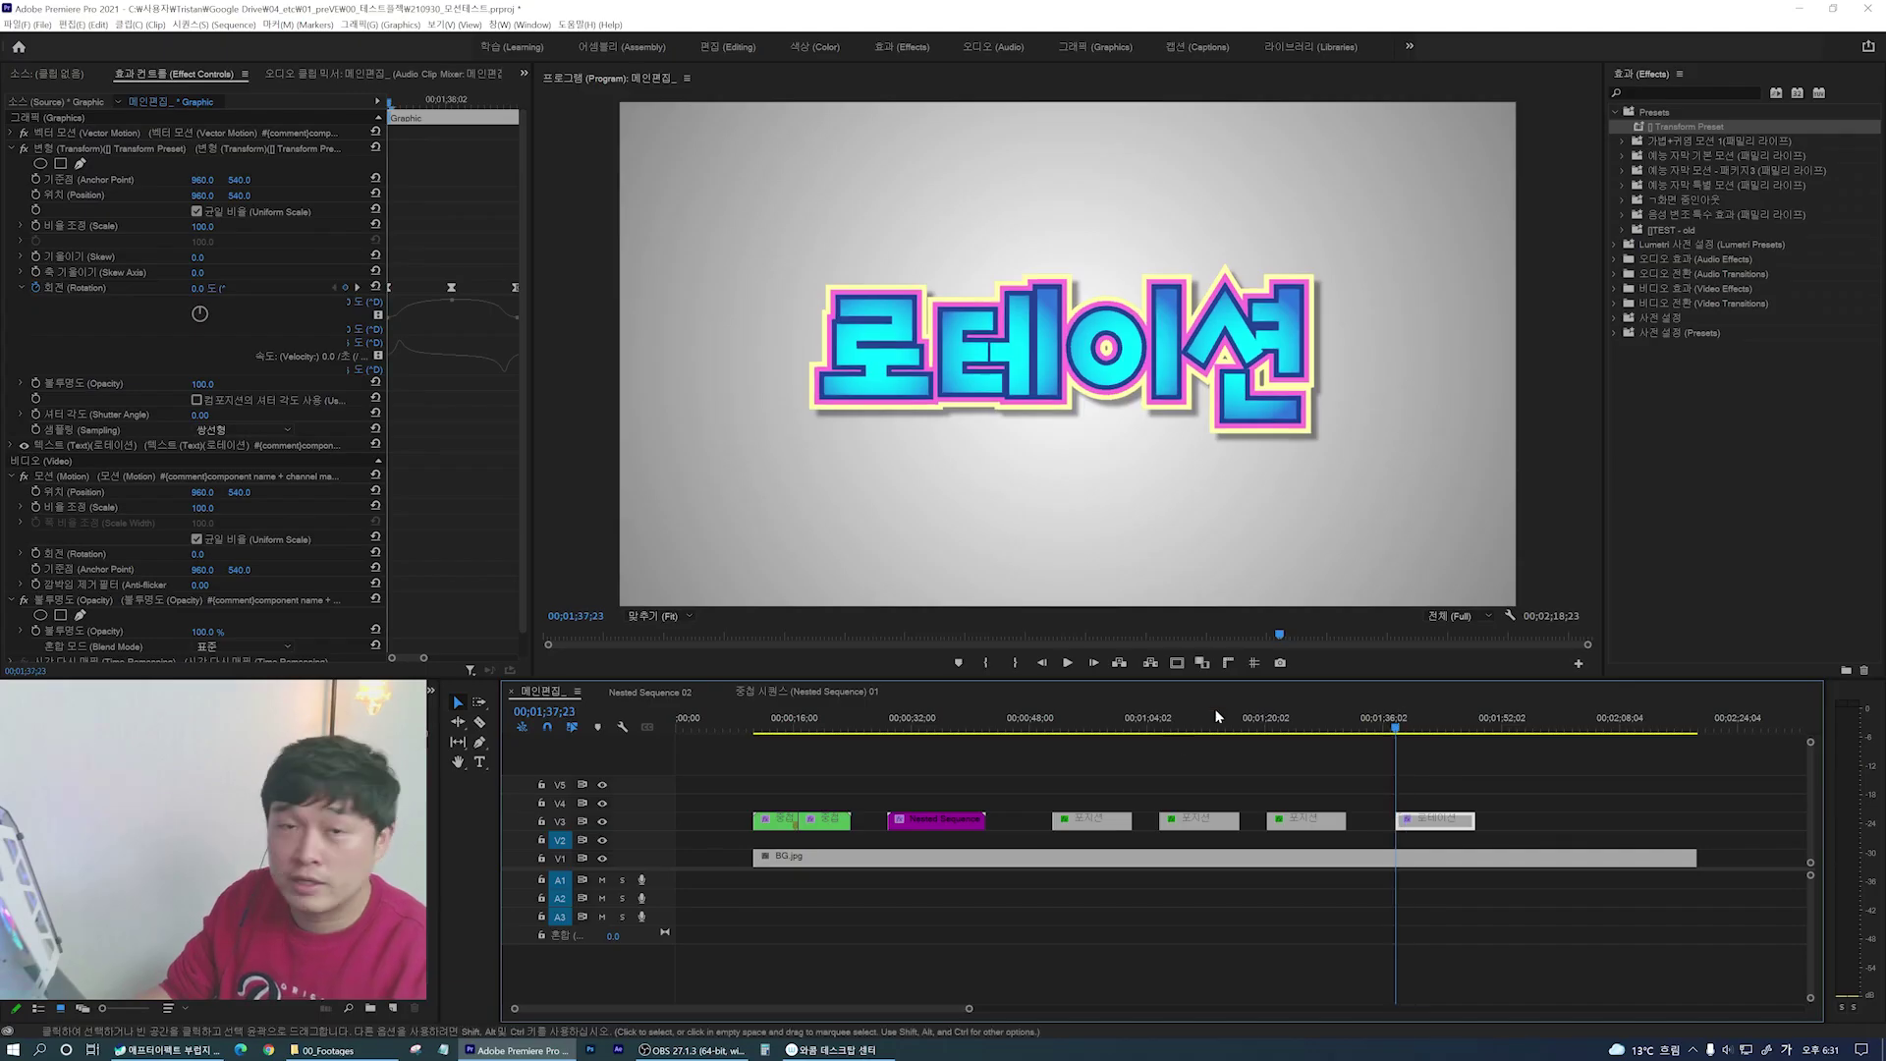
Step: Play back the 로테이션 title twice from 00;01;37;23 to review the velocity-adjusted rotation
key(space)
key(space)
mouse_move(1407, 728)
mouse_down()
mouse_move(1373, 729)
mouse_move(1396, 731)
mouse_up()
key(space)
key(space)
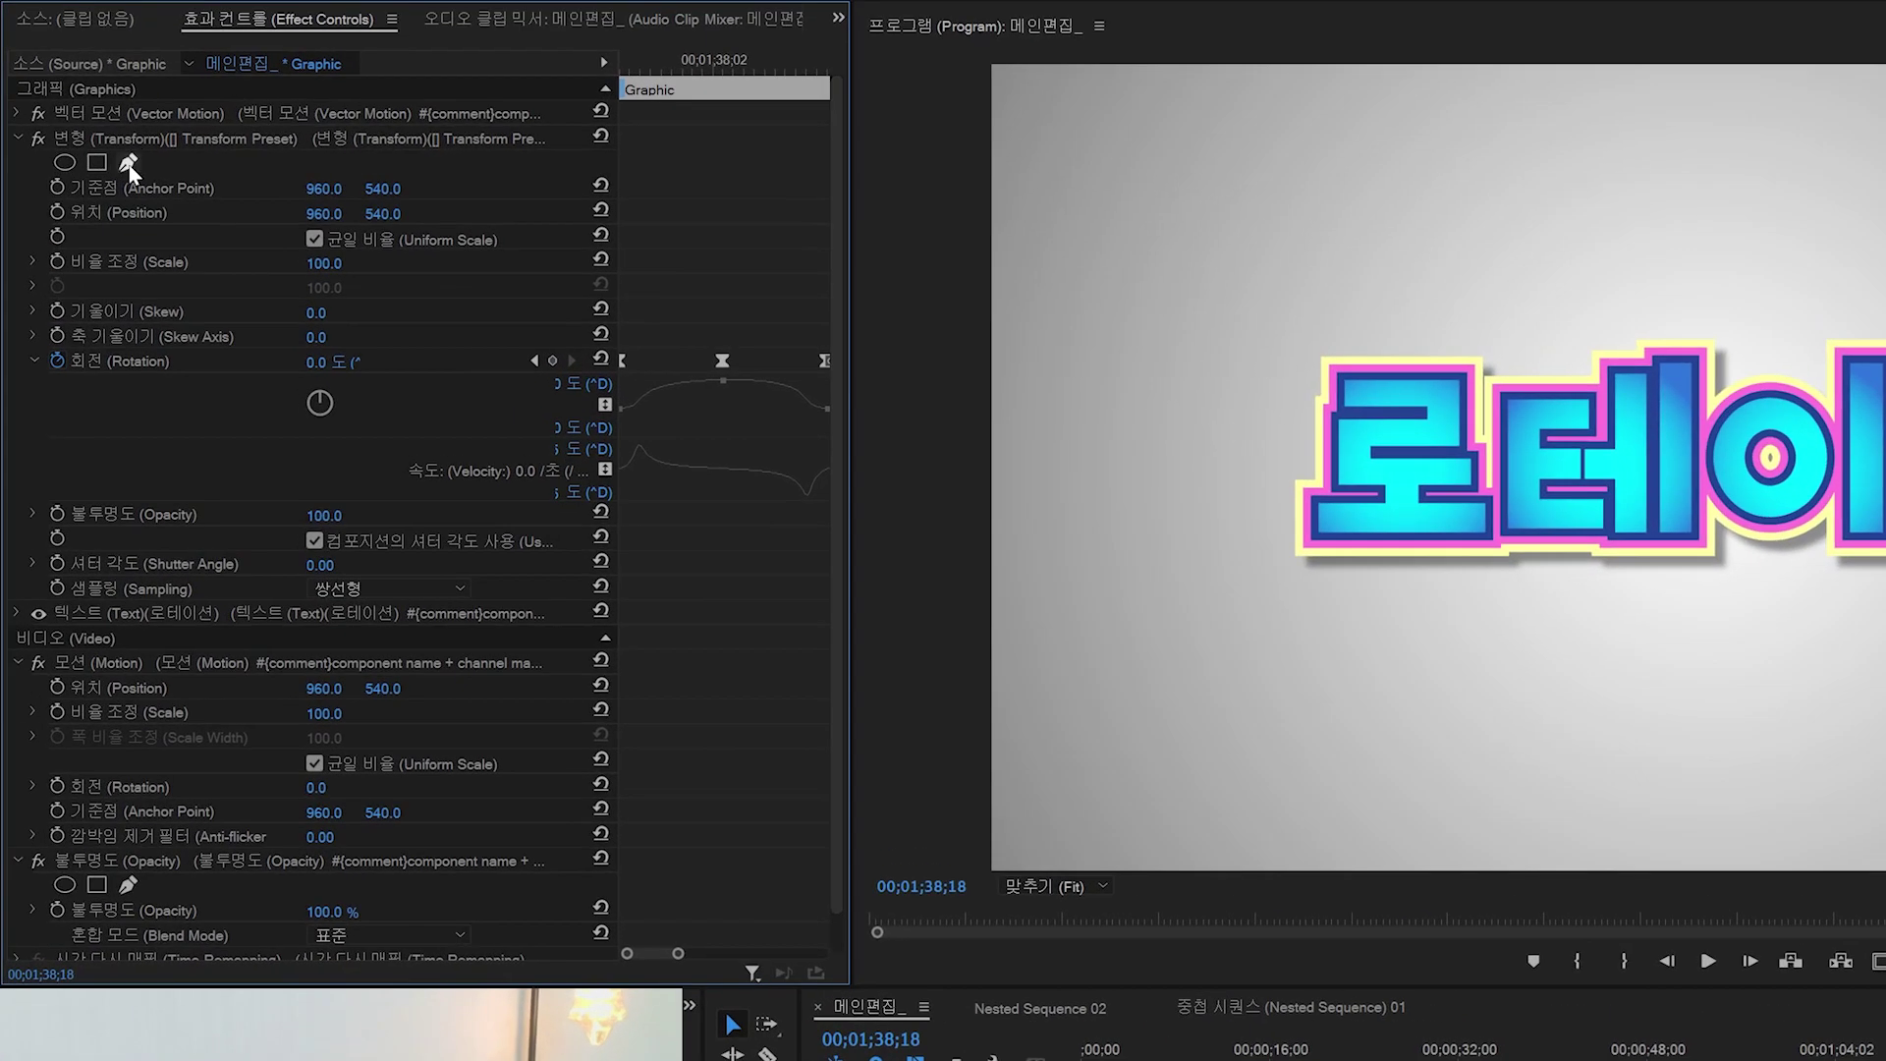
Step: Set the Transform effect's Shutter Angle to 180 on the 로테이션 title to add motion blur
click(82, 149)
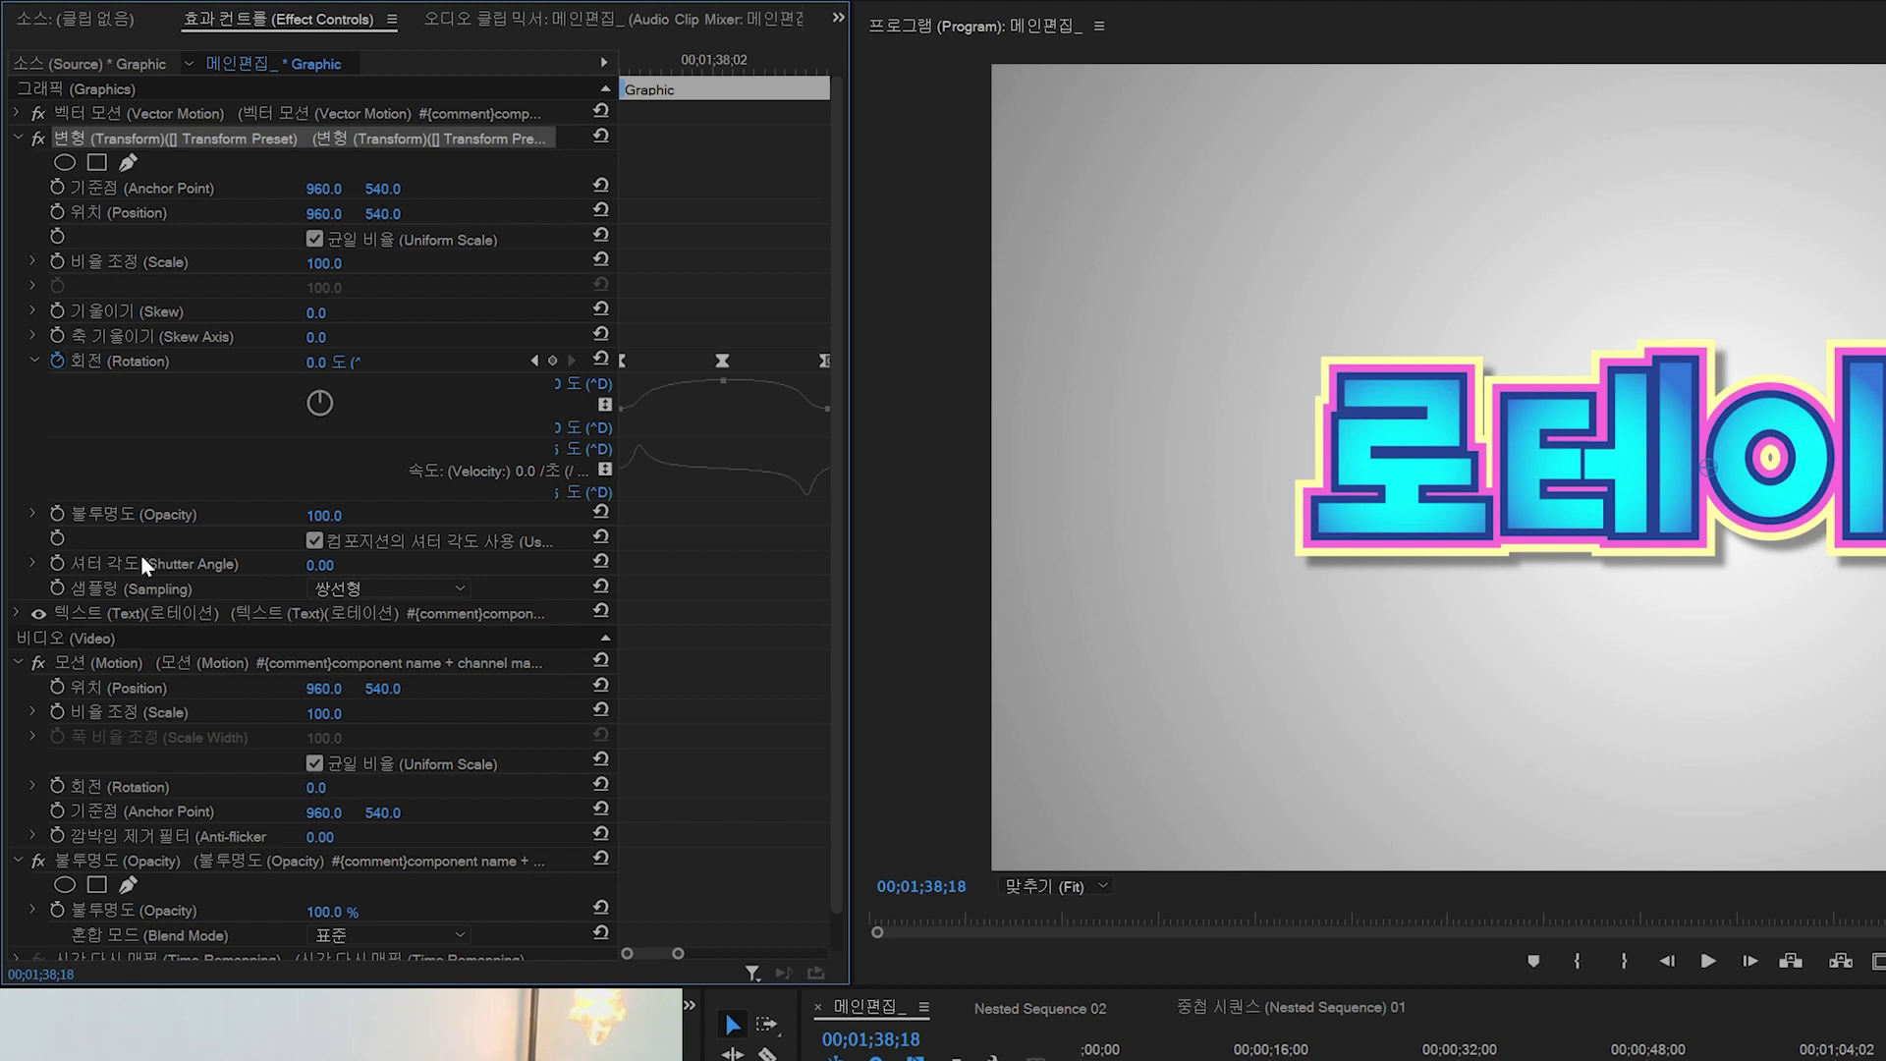
click(167, 564)
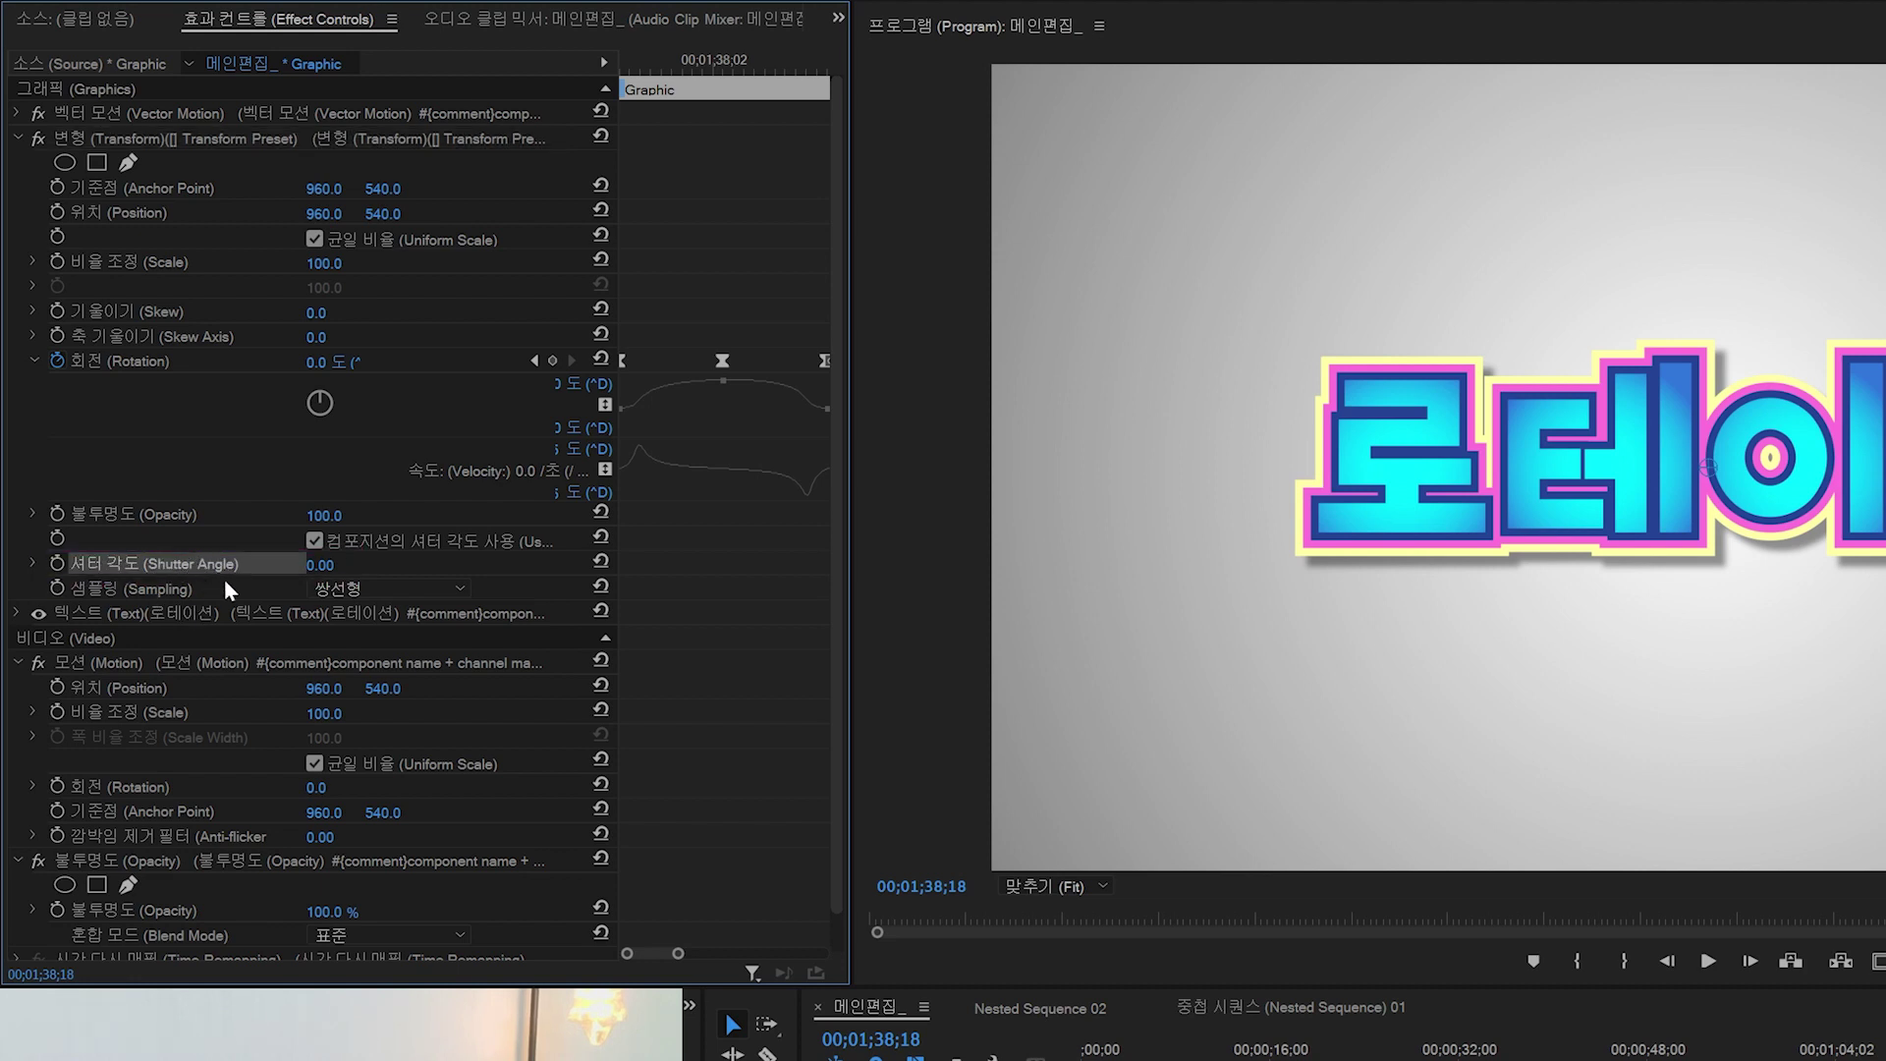
click(323, 565)
text(180)
key(Return)
click(473, 548)
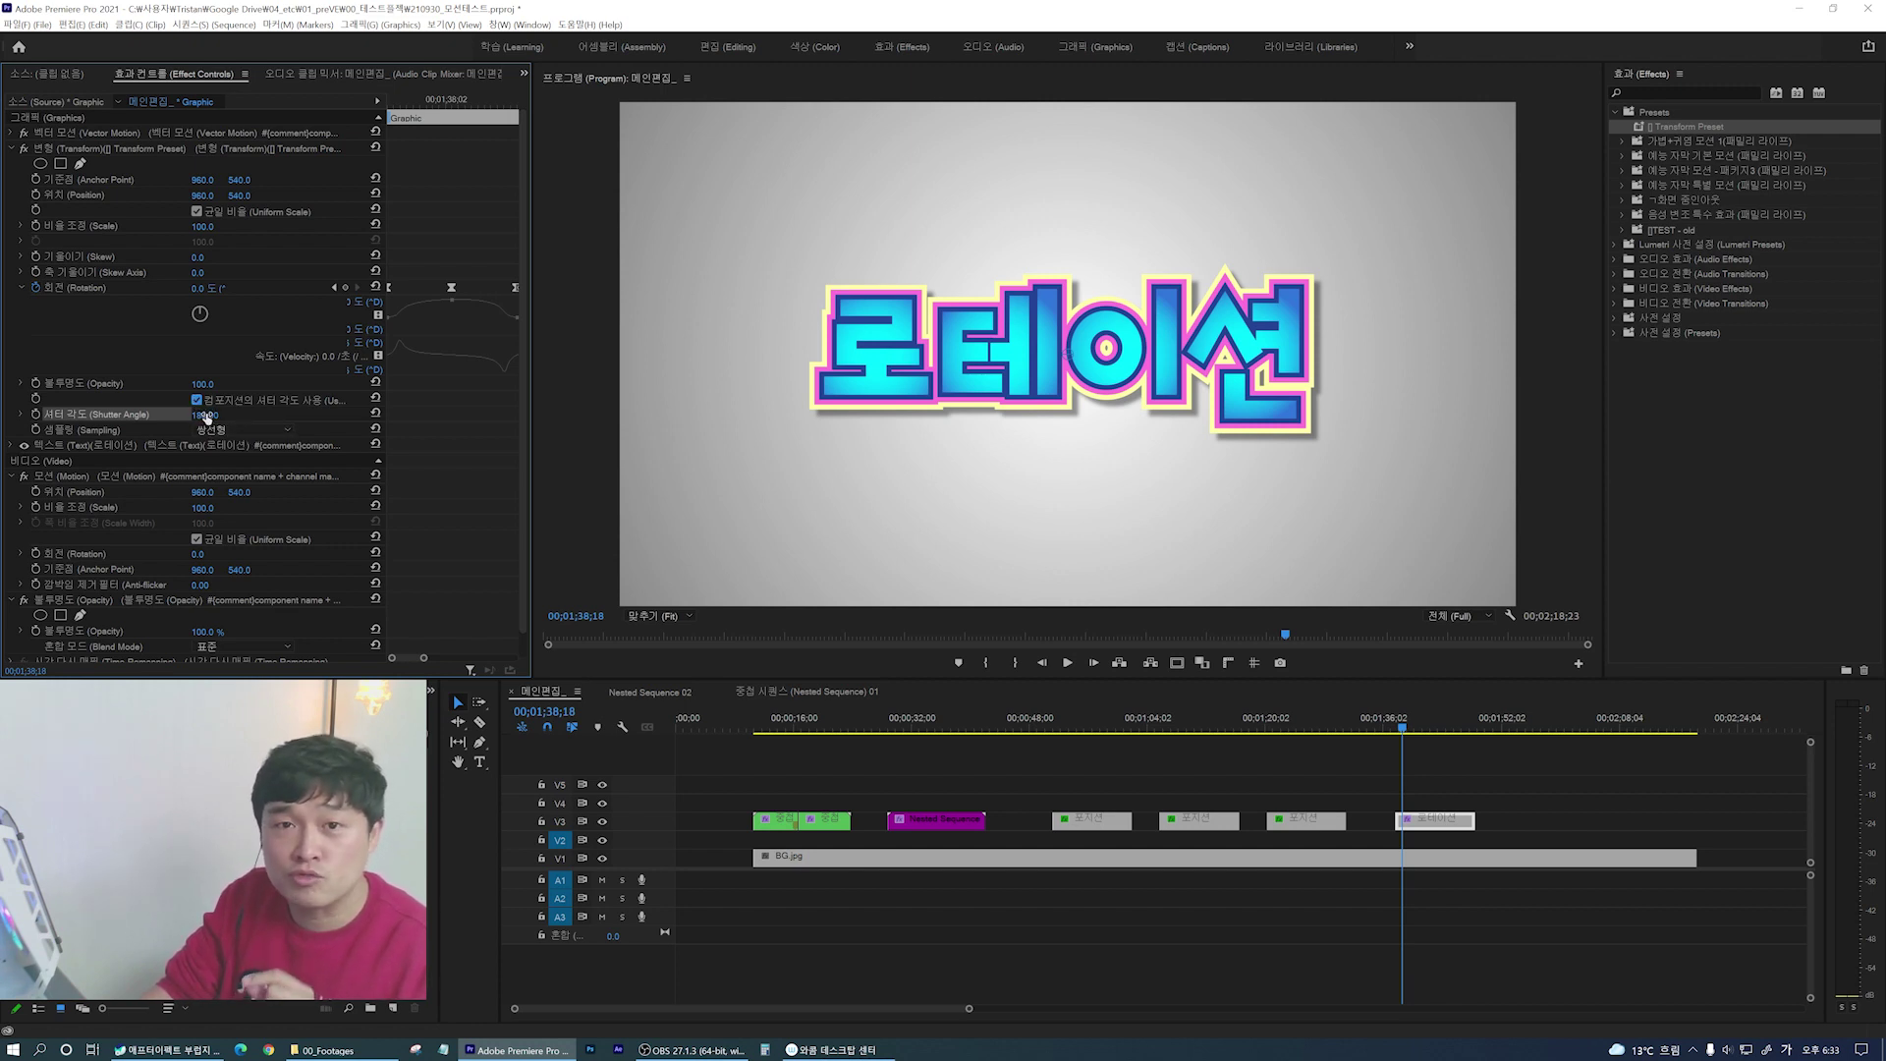
Step: Scrub through and play back the rotating title to check its motion blur
drag(1402, 728, 1405, 728)
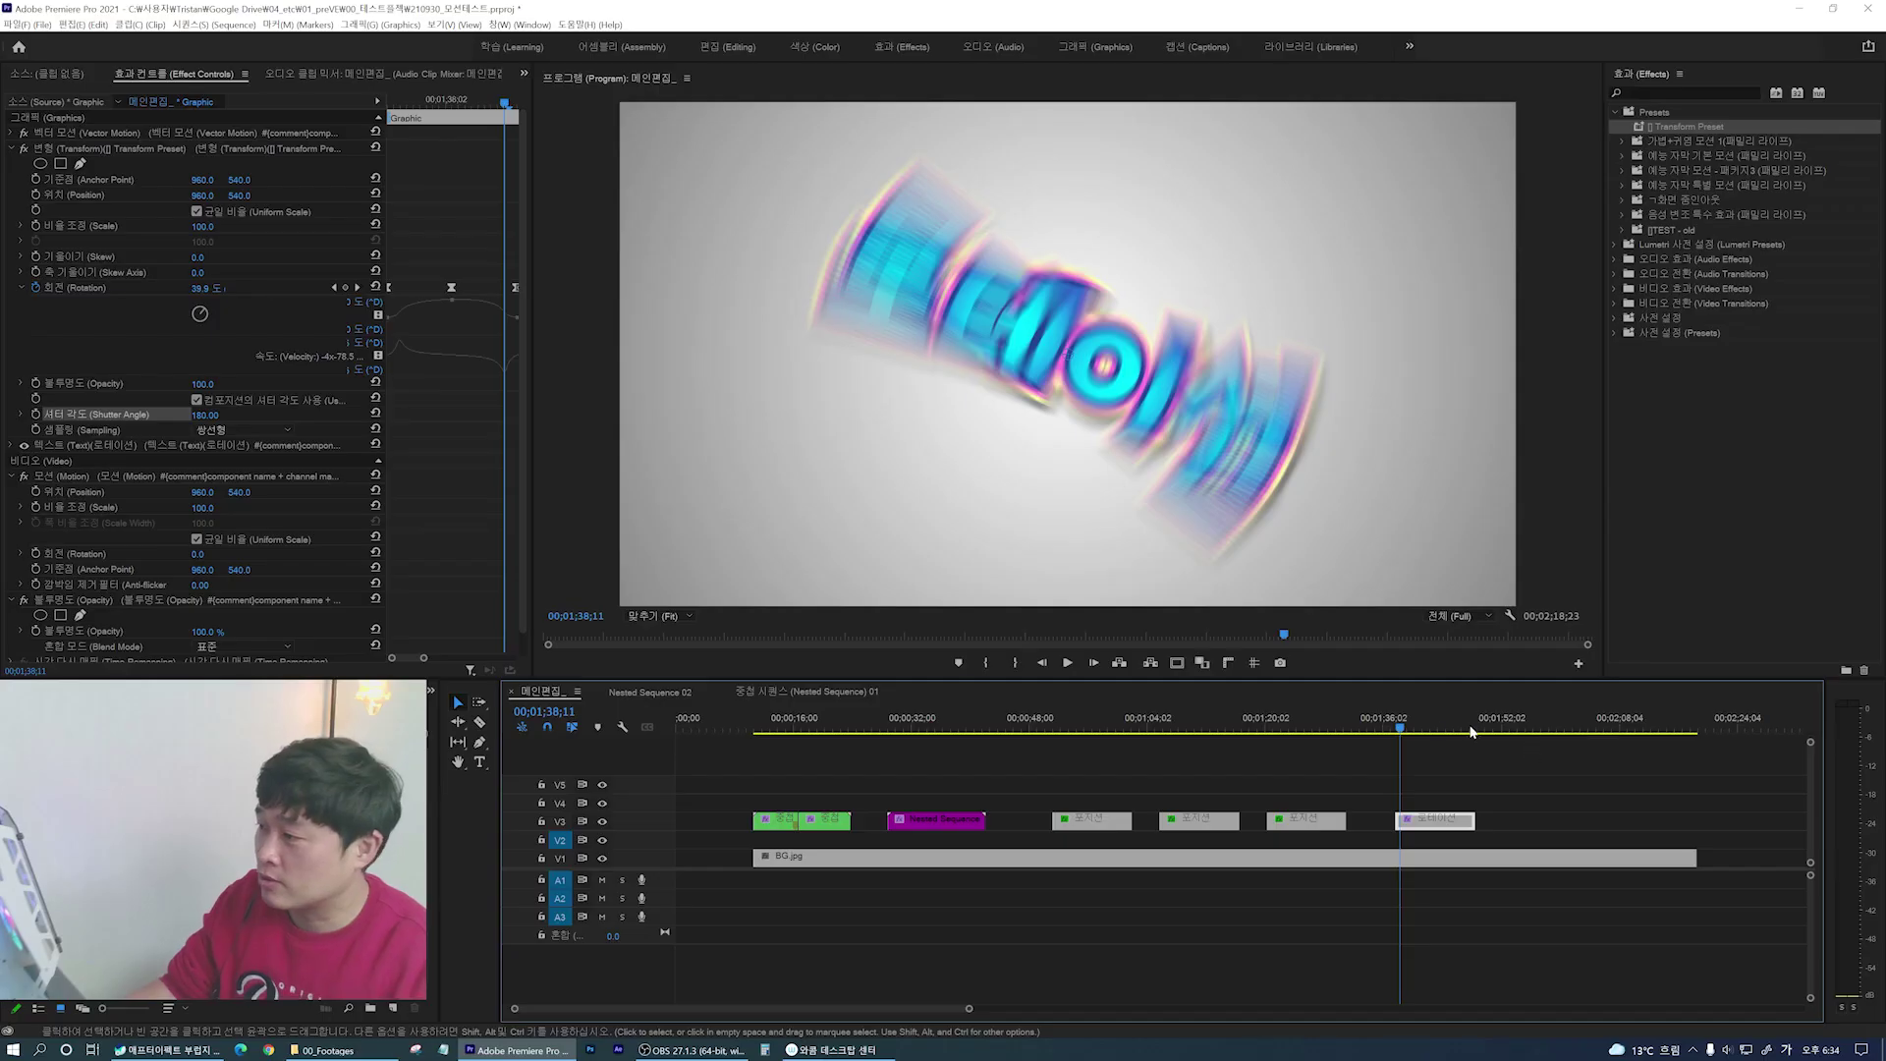
key(space)
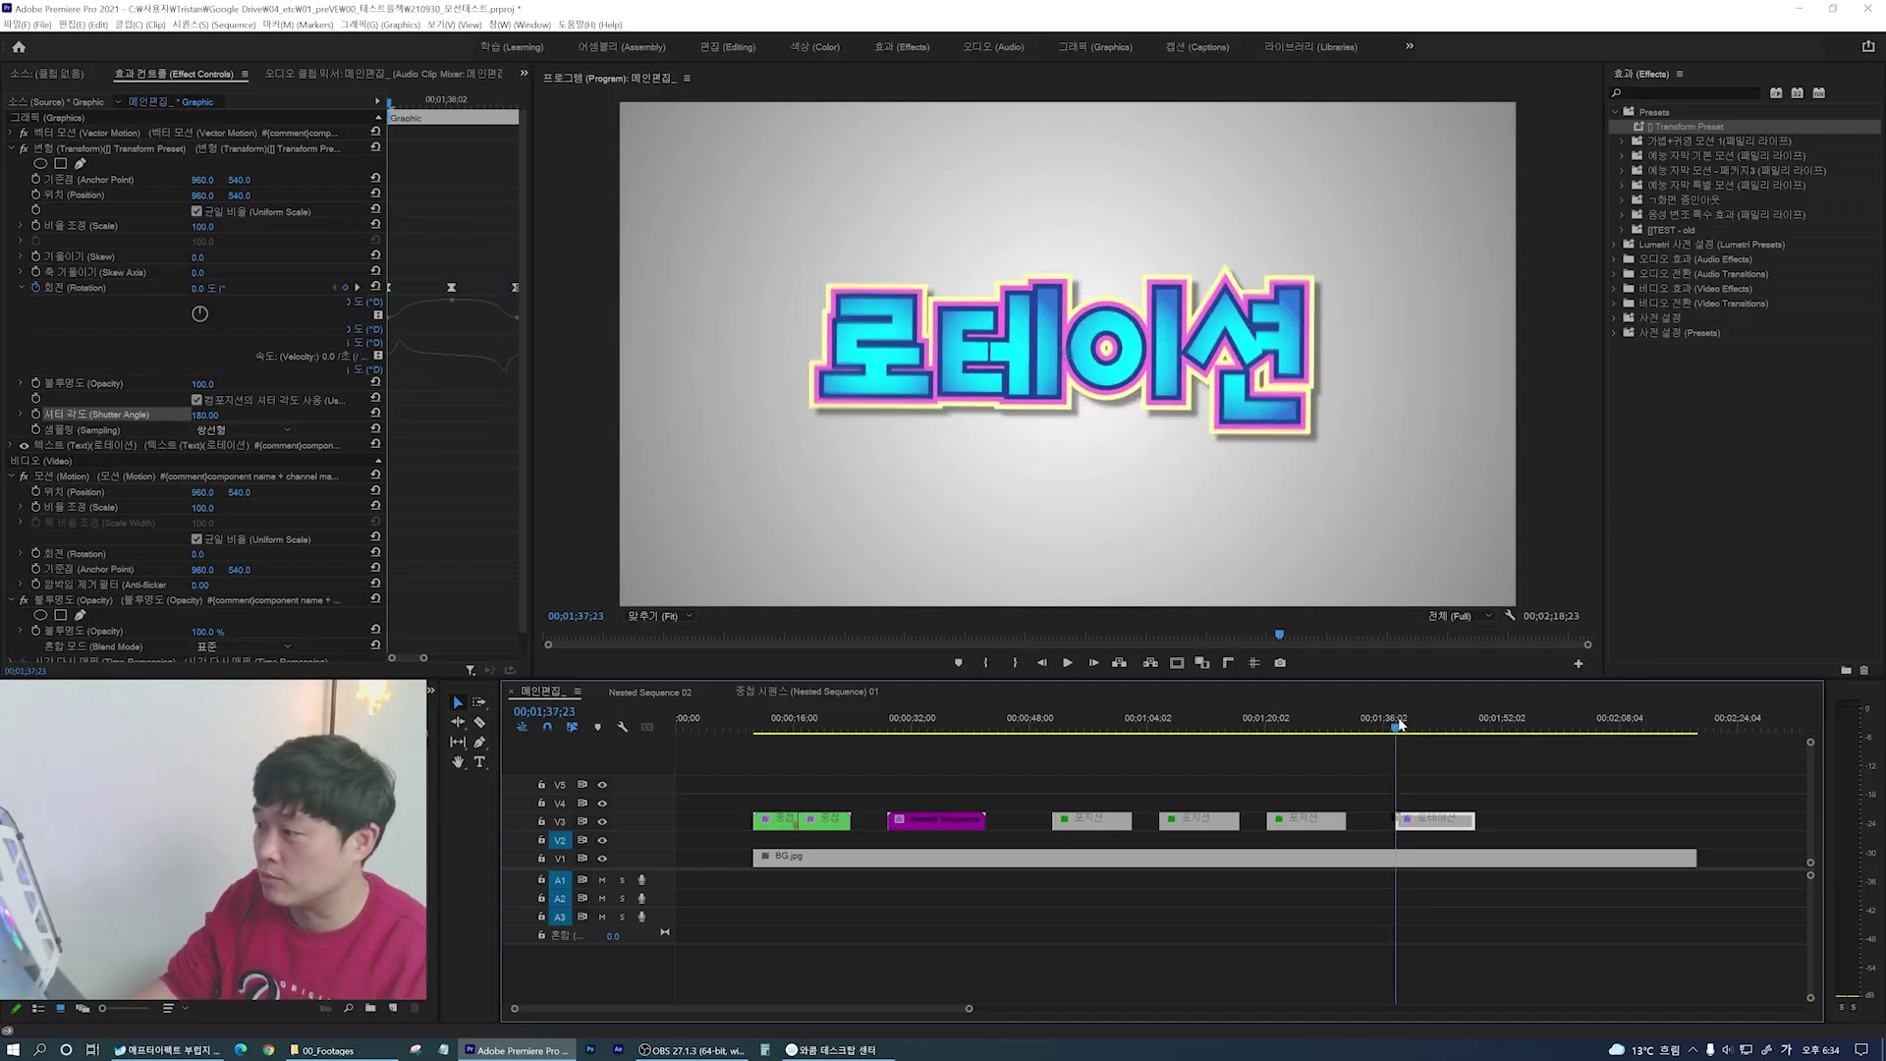
key(space)
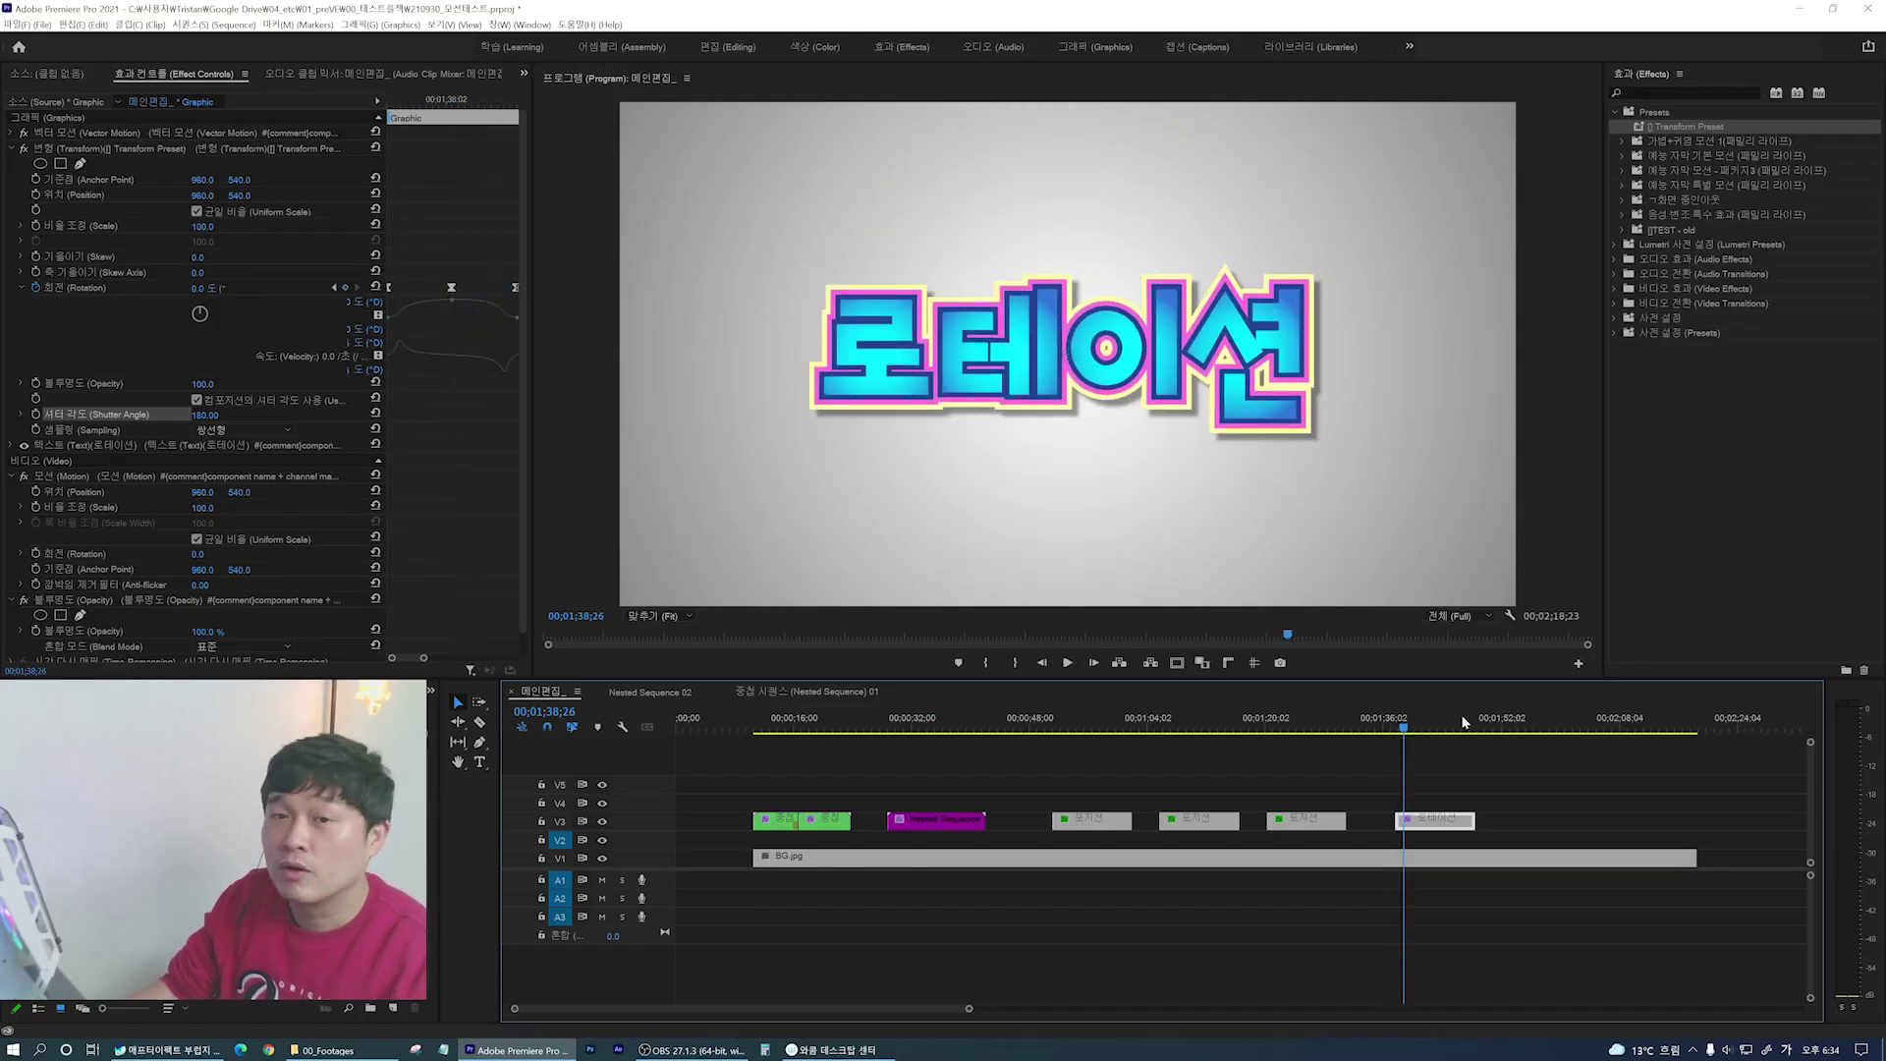
Step: Play back the motion-blurred 로테이션 title and the unblurred copy starting at 00;01;51;23 to compare them, returning to the blurred title at 00;01;38;11
drag(1405, 726, 1402, 727)
key(space)
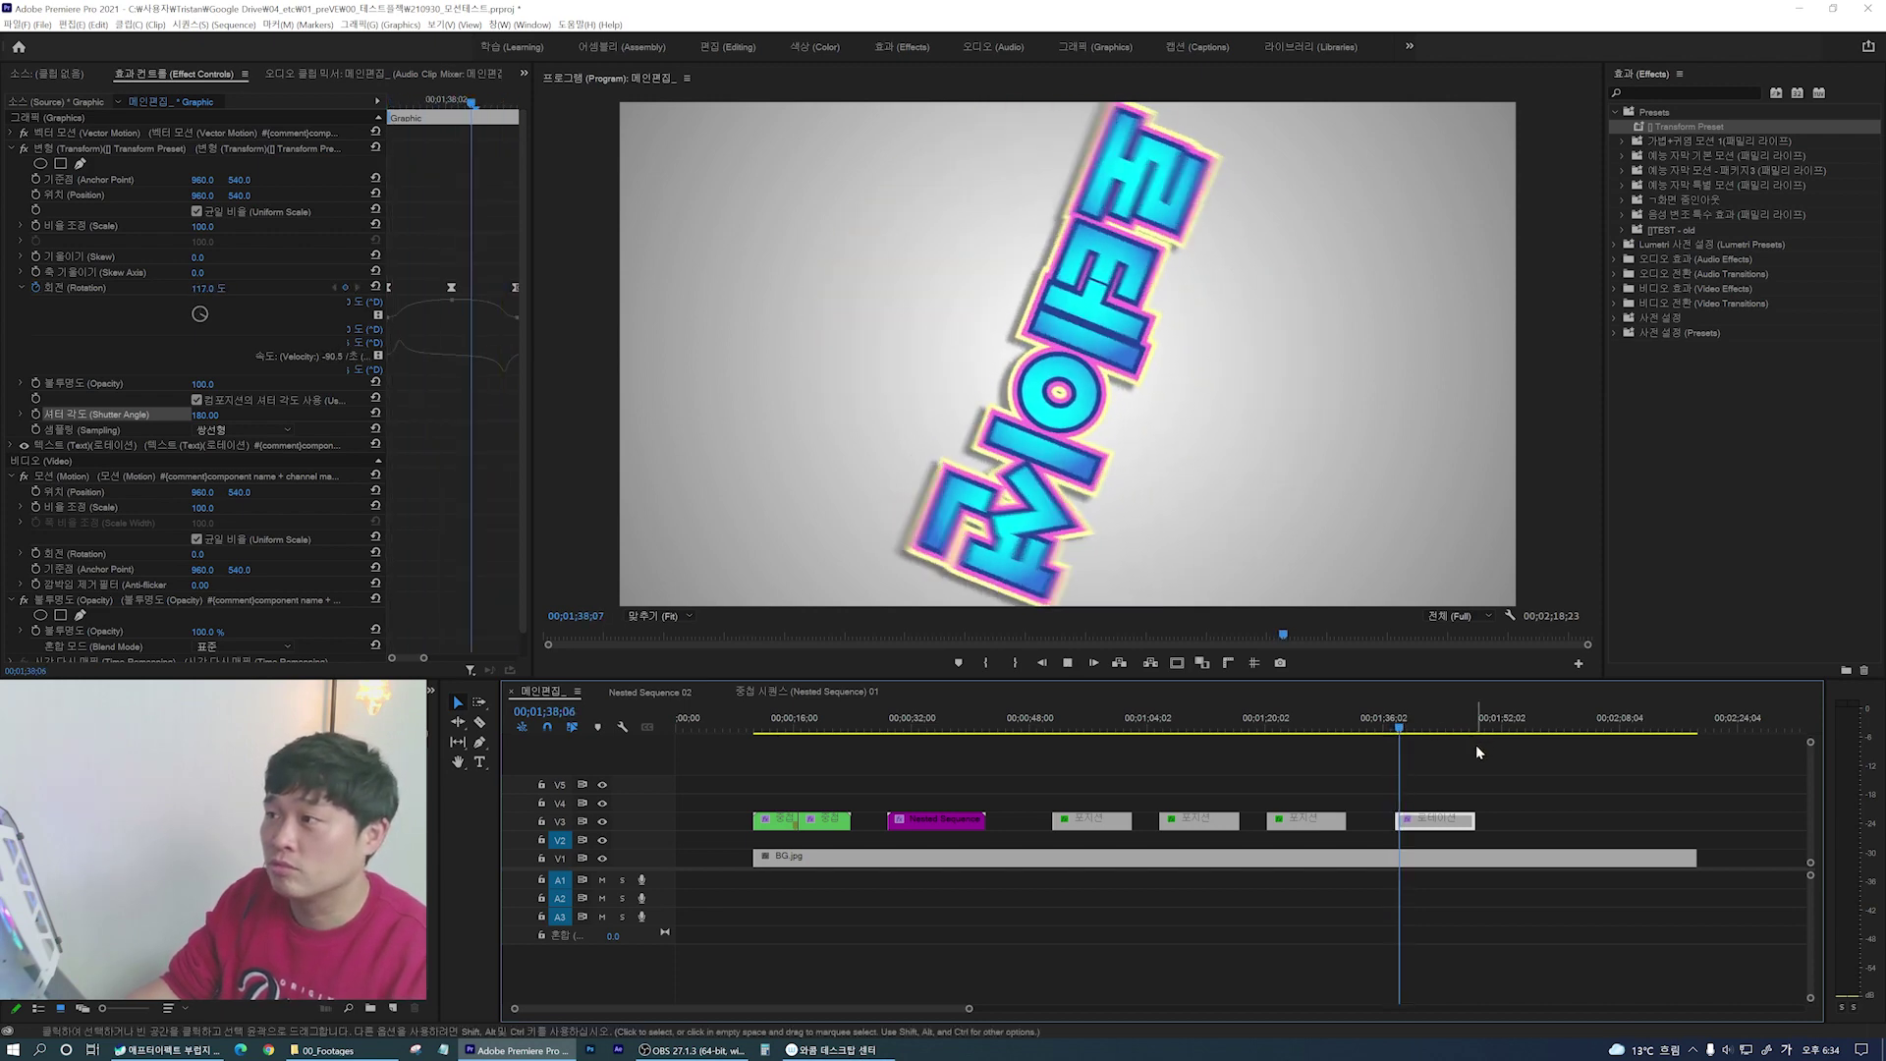
key(space)
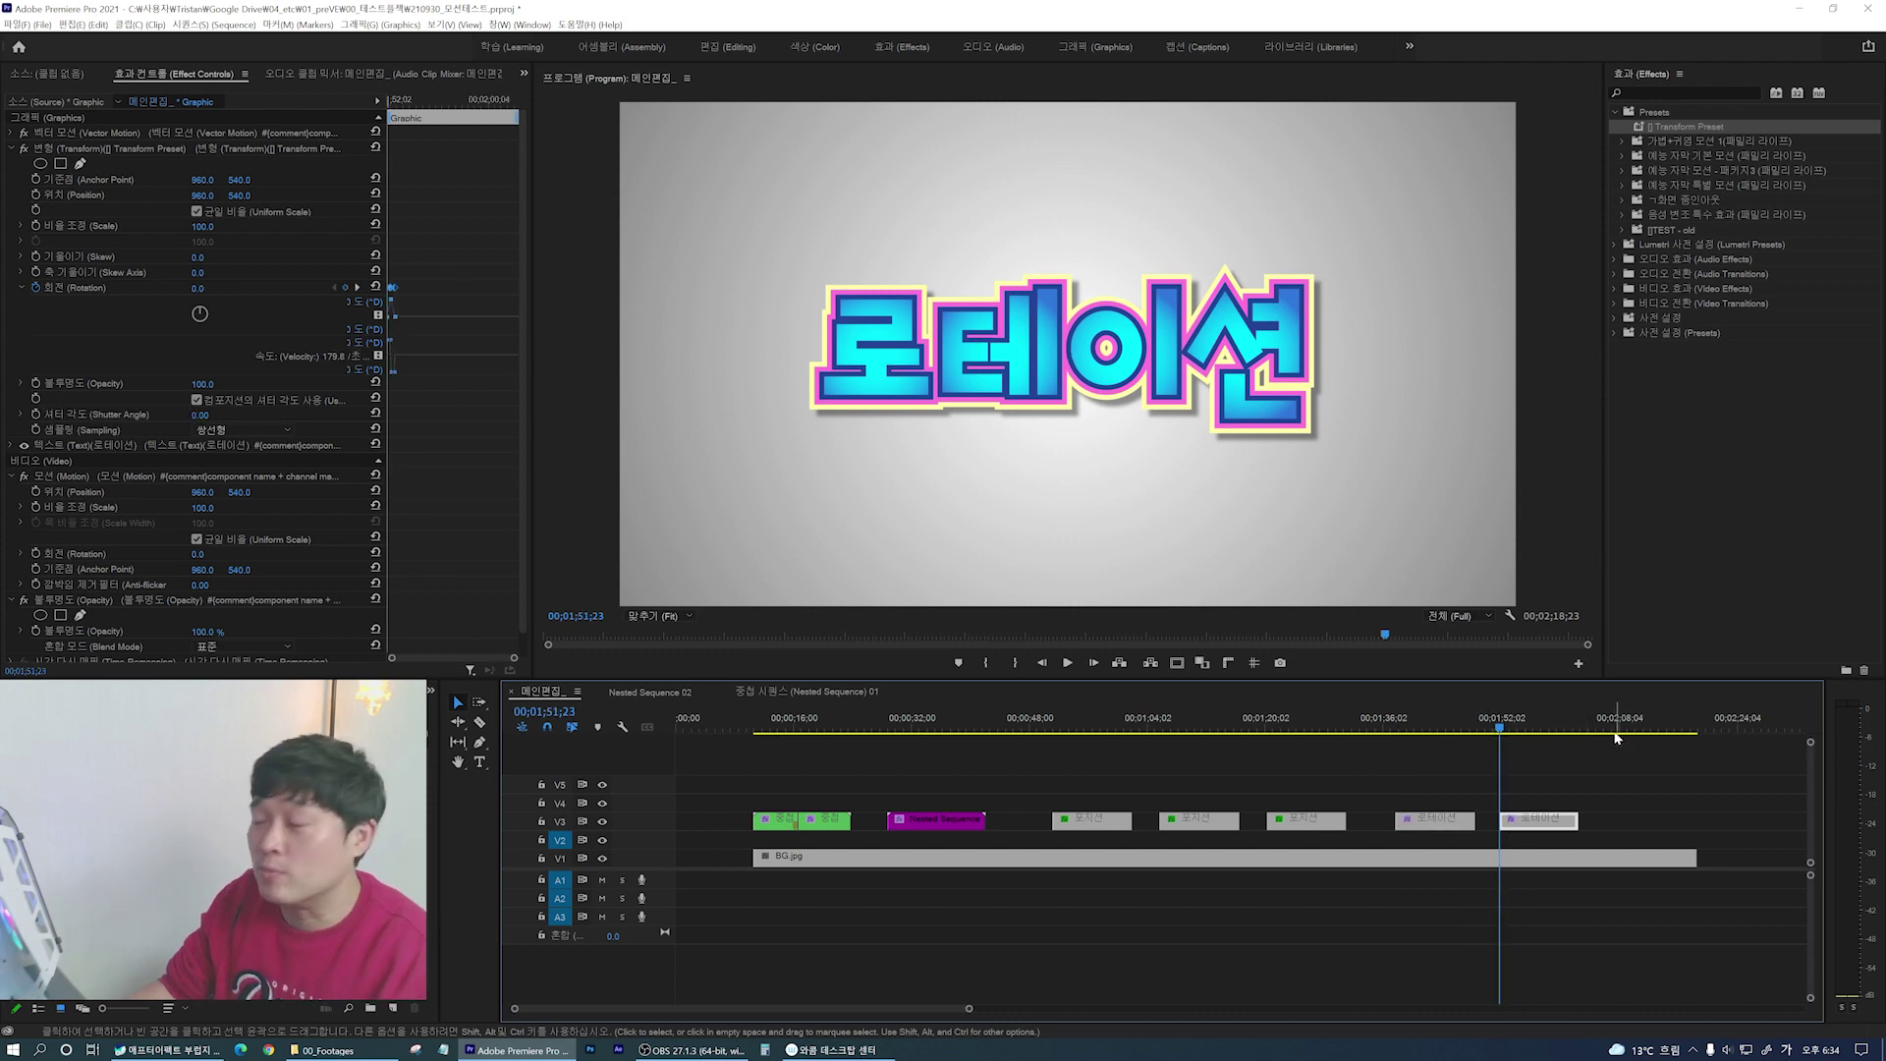
key(space)
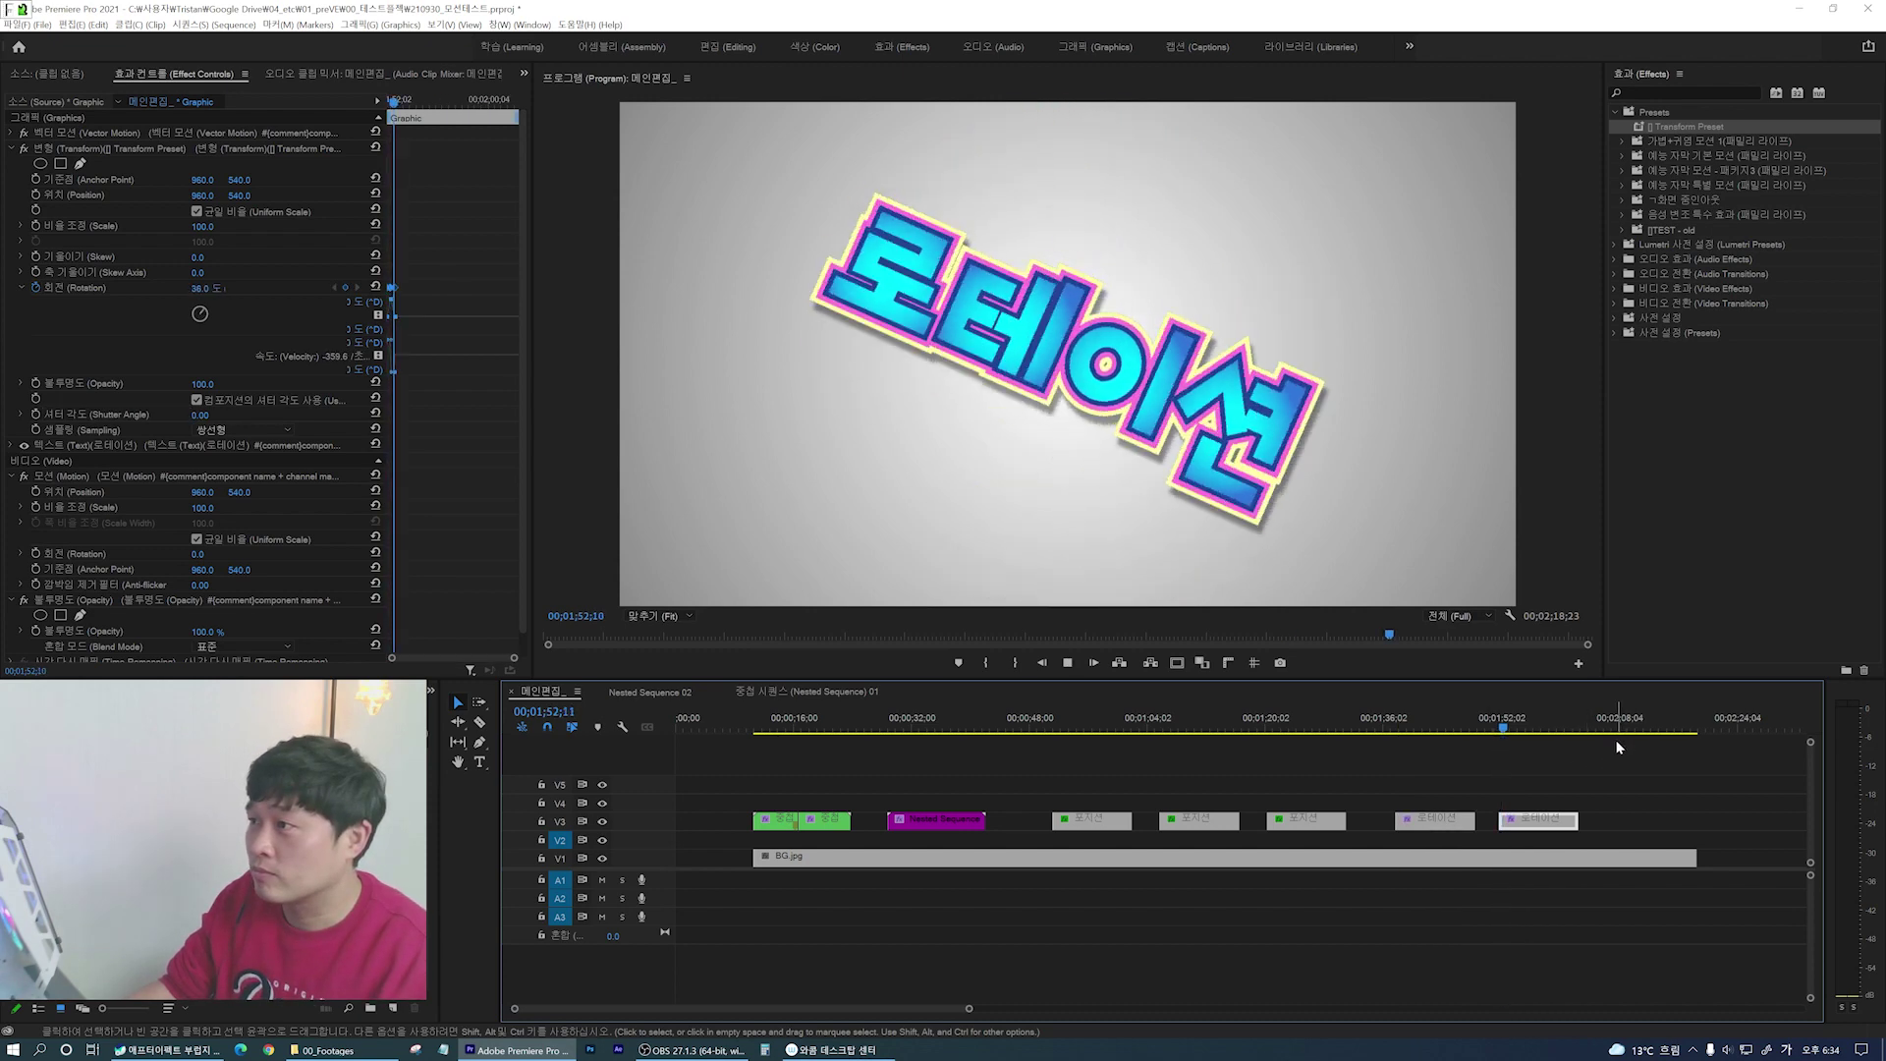
click(1402, 727)
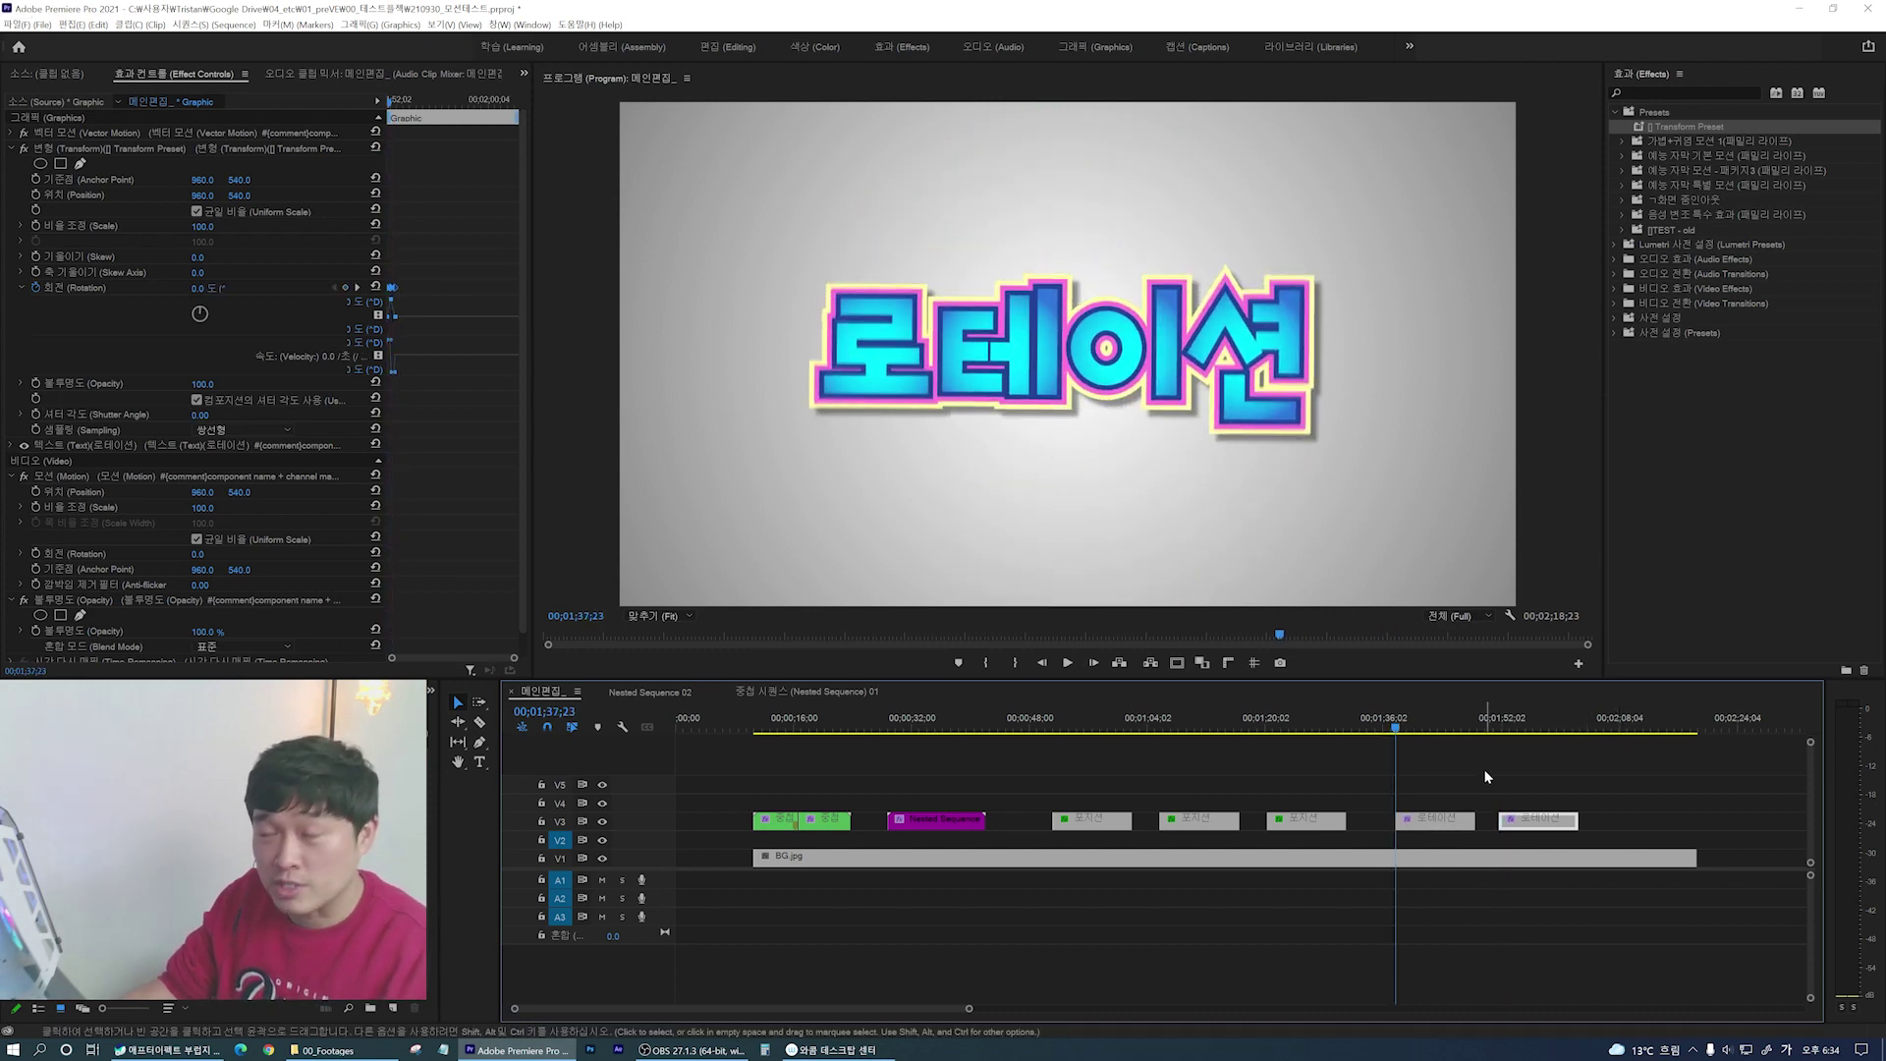
key(space)
key(space)
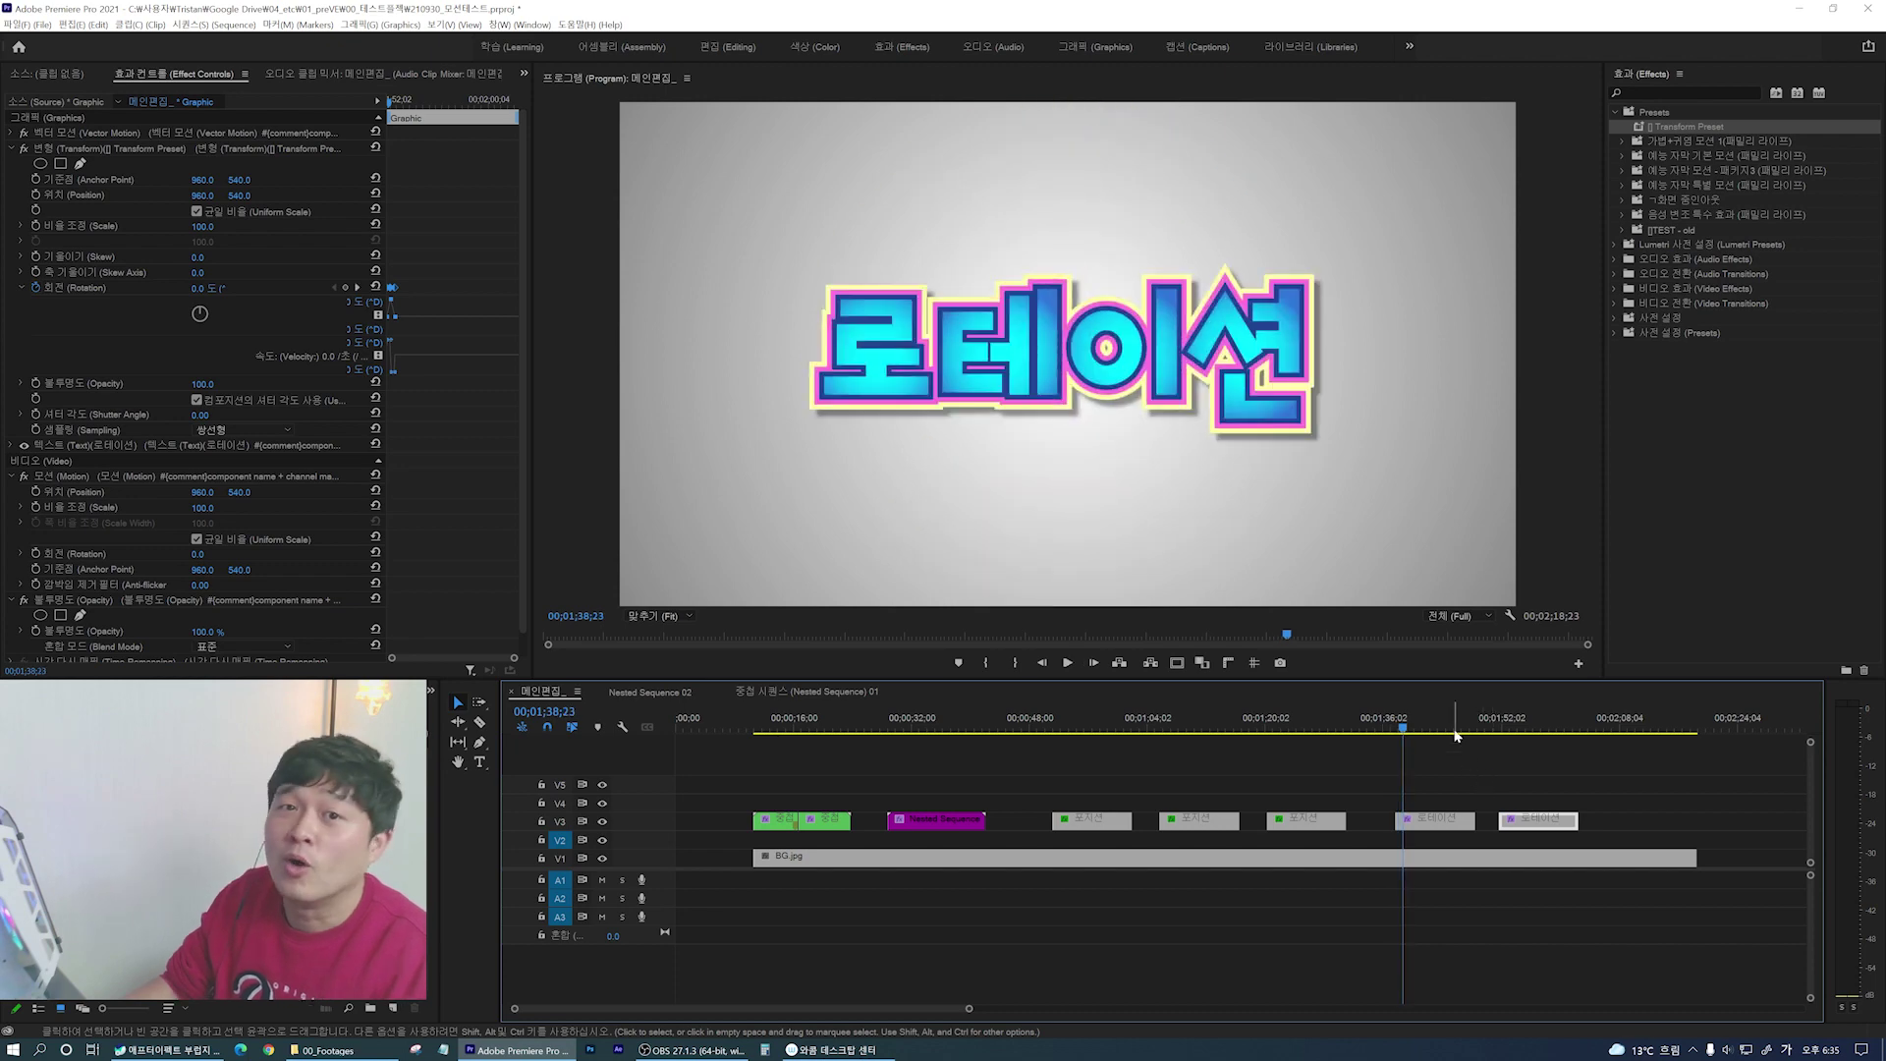
click(1399, 725)
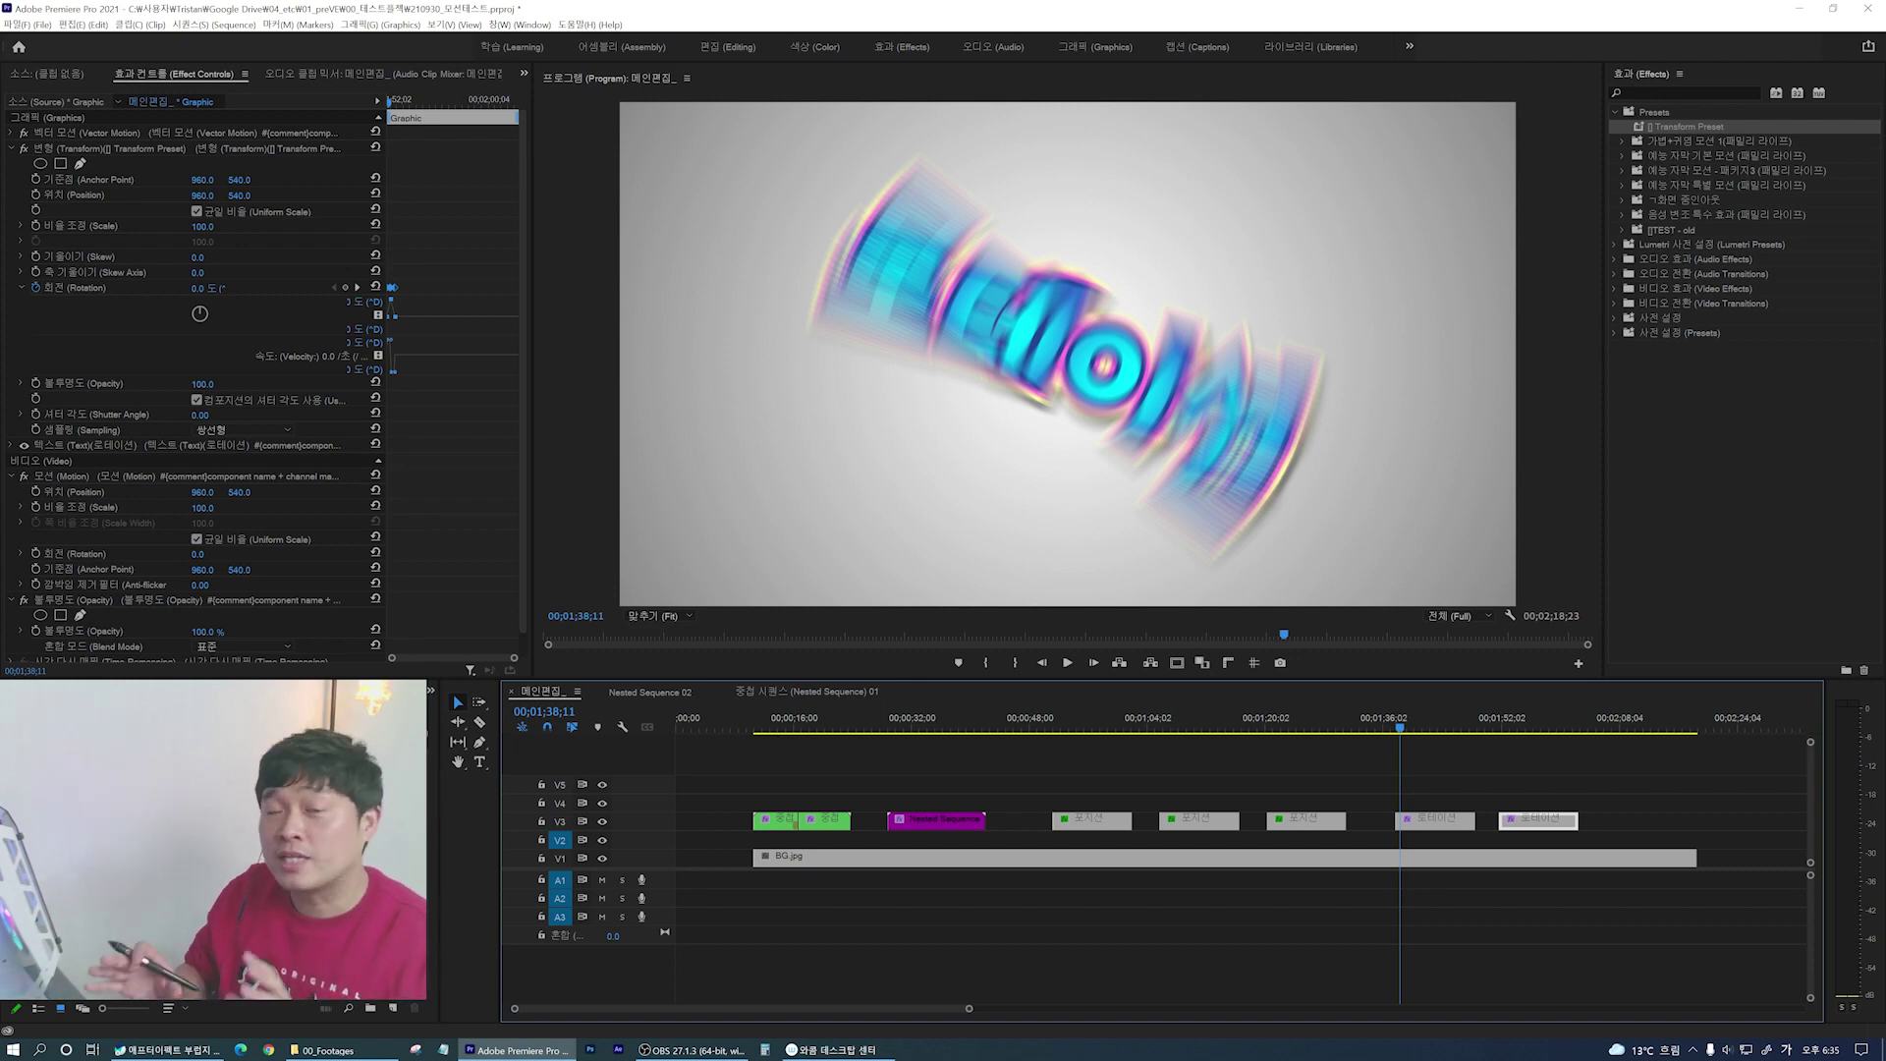
Step: Expand the first 패밀리 라이프 motion preset folder under Presets to show its ready-made title animations
click(1622, 142)
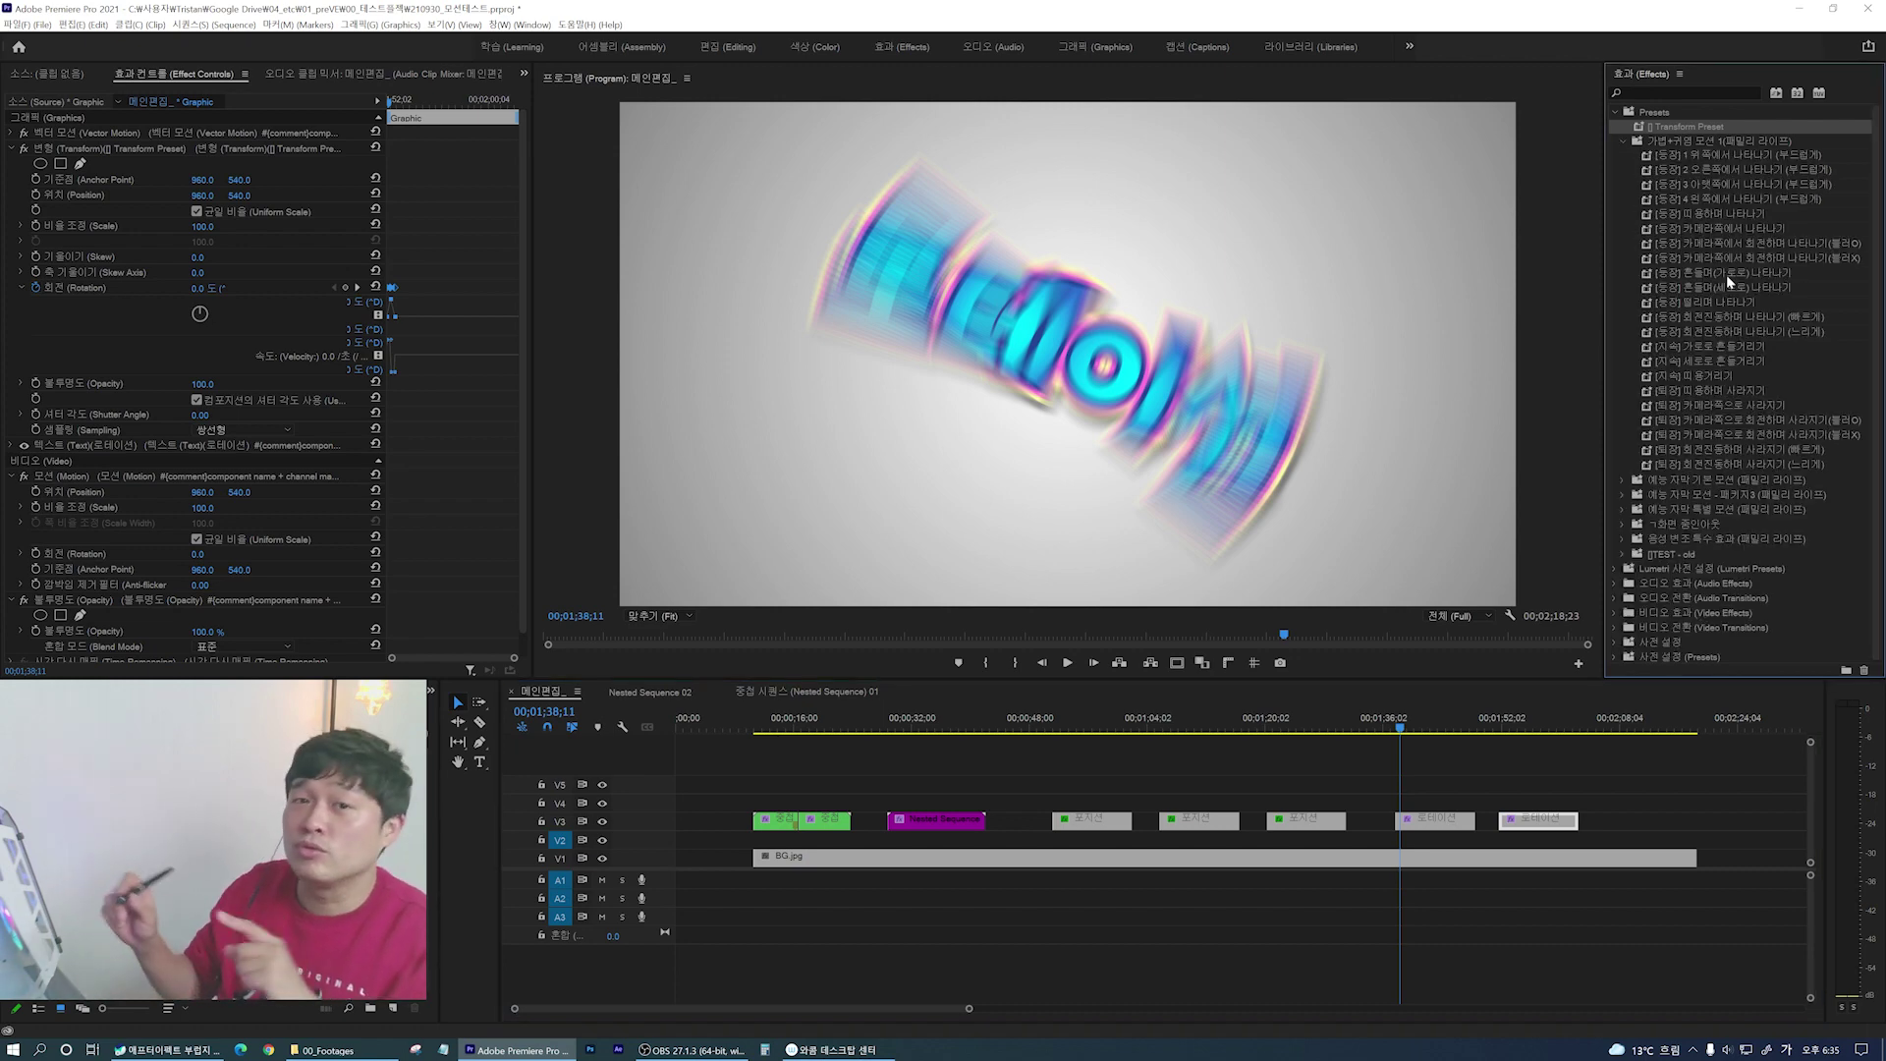